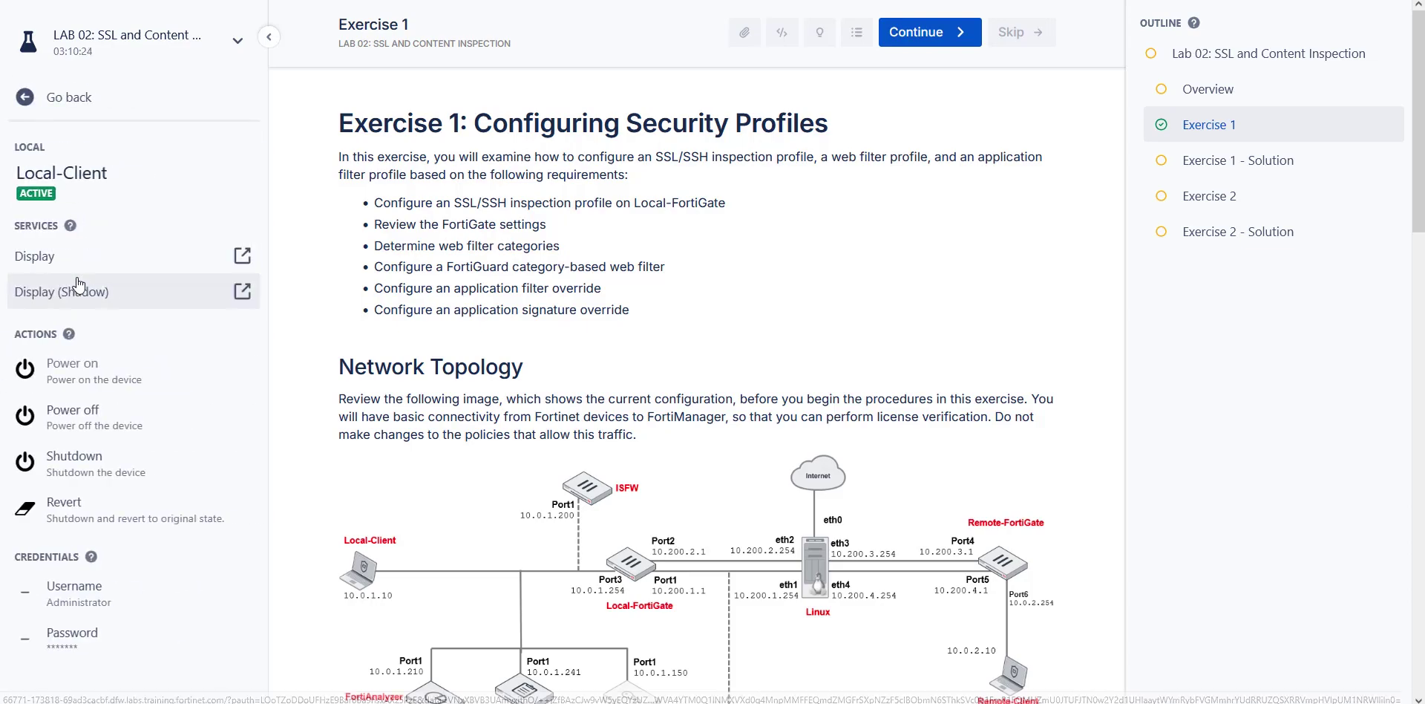
Open the Local-Client machine's Display from the lab portal sidebar.
click(68, 267)
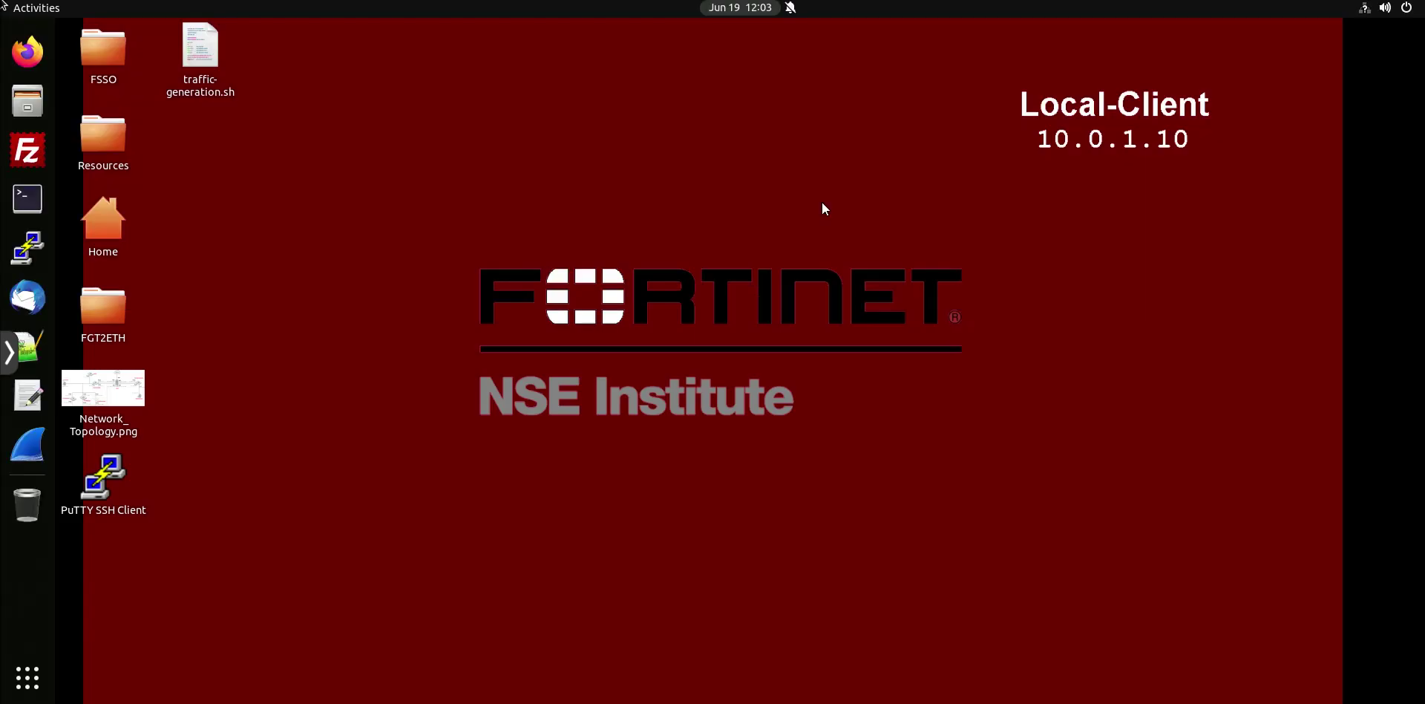
Launch Firefox and go to the Local-FortiGate bookmark's login page.
click(34, 64)
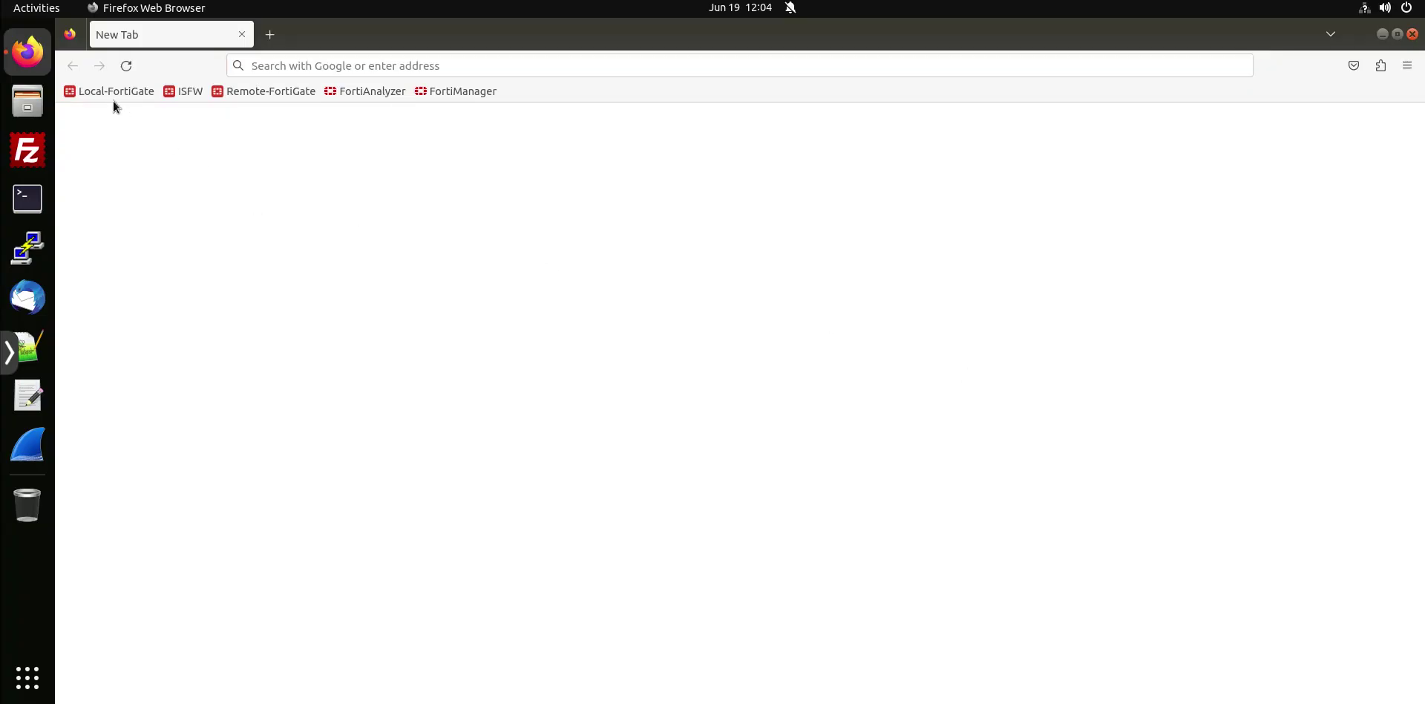
click(118, 94)
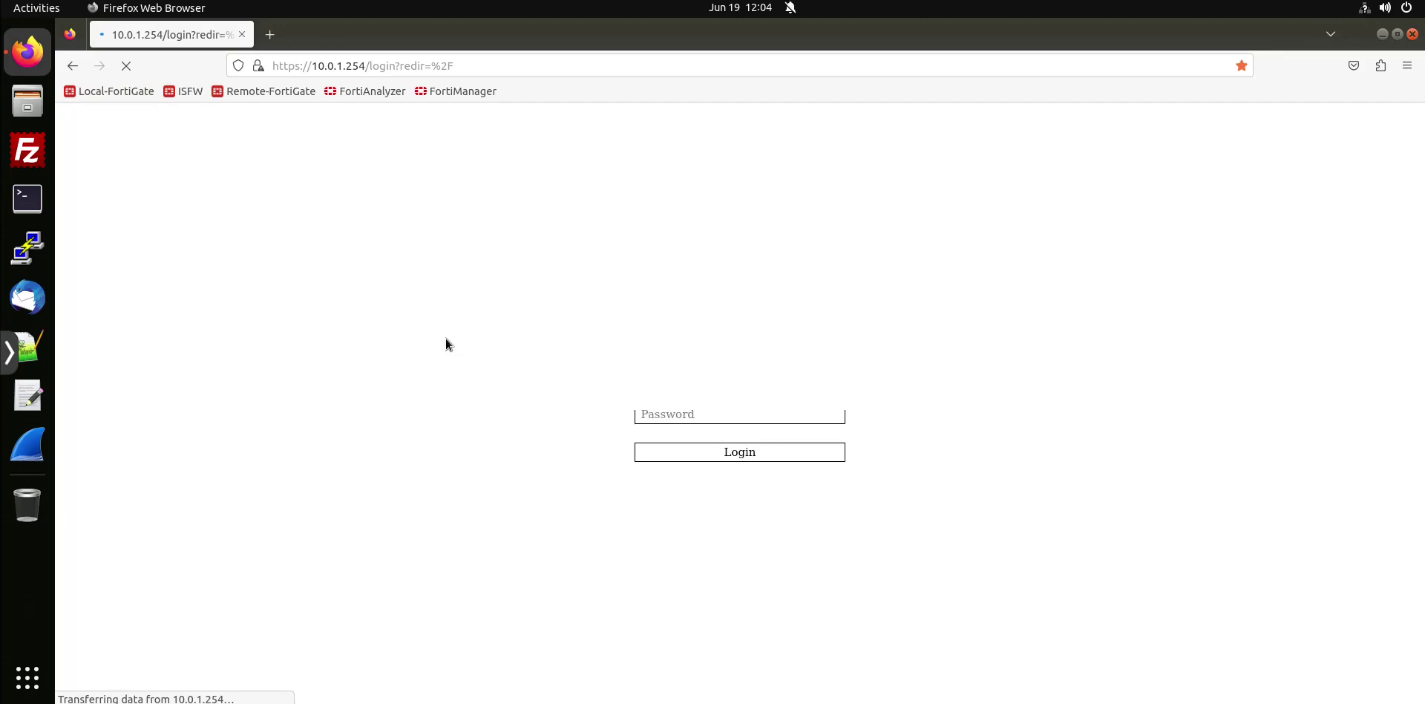
Sign in to Local-FortiGate with the administrator username and password.
text(admin)
key(Tab)
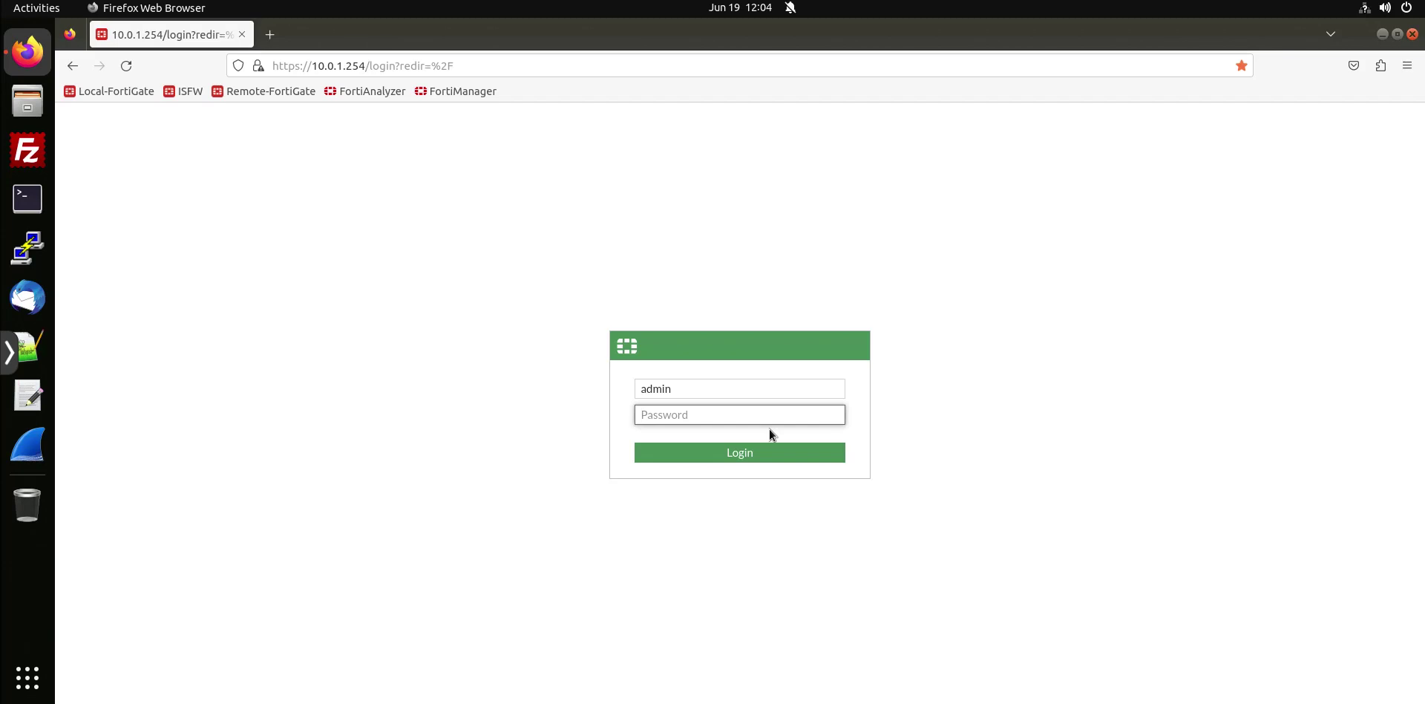
text(passwor)
key(Return)
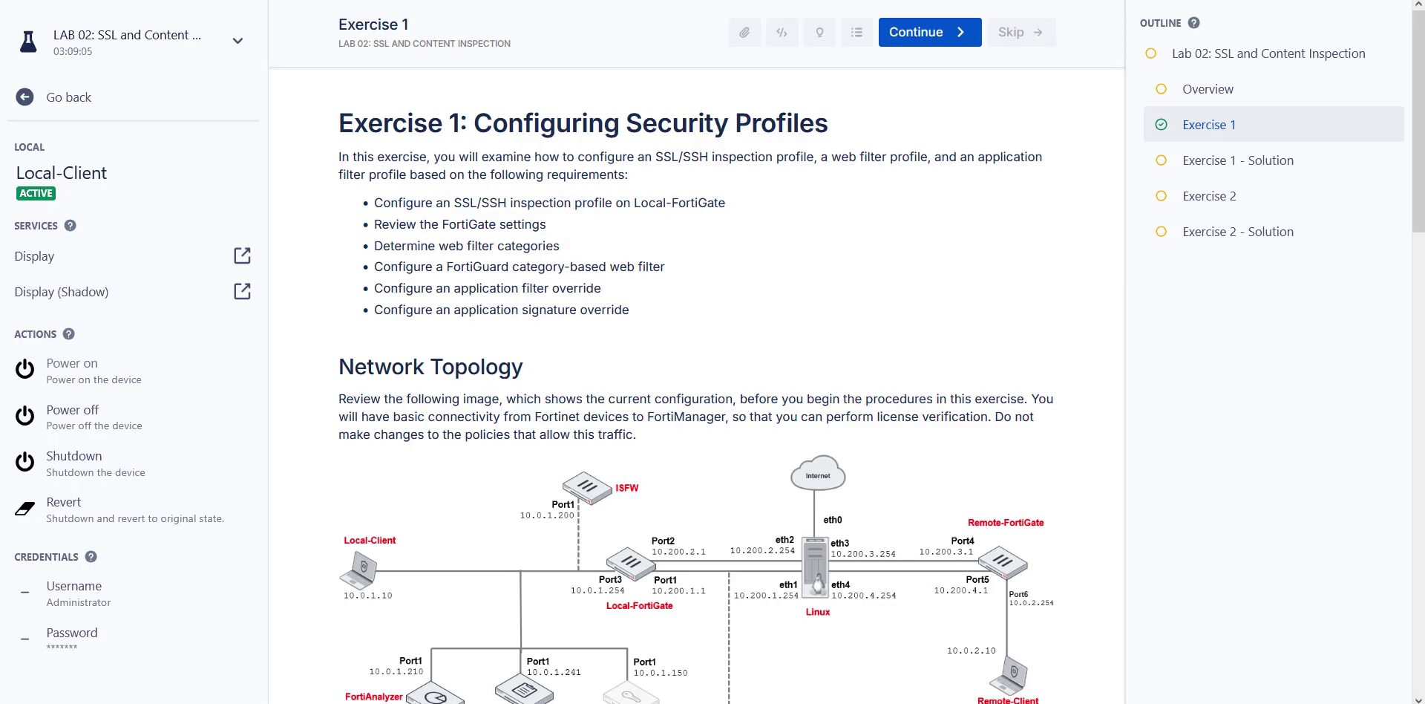
Highlight the Exercise 1 heading and the first requirements: SSL/SSH inspection, FortiGate, web filter.
drag(476, 121, 751, 126)
mouse_move(437, 158)
mouse_down()
mouse_move(1001, 158)
mouse_move(485, 175)
mouse_move(411, 158)
mouse_up()
click(574, 169)
drag(464, 205, 672, 208)
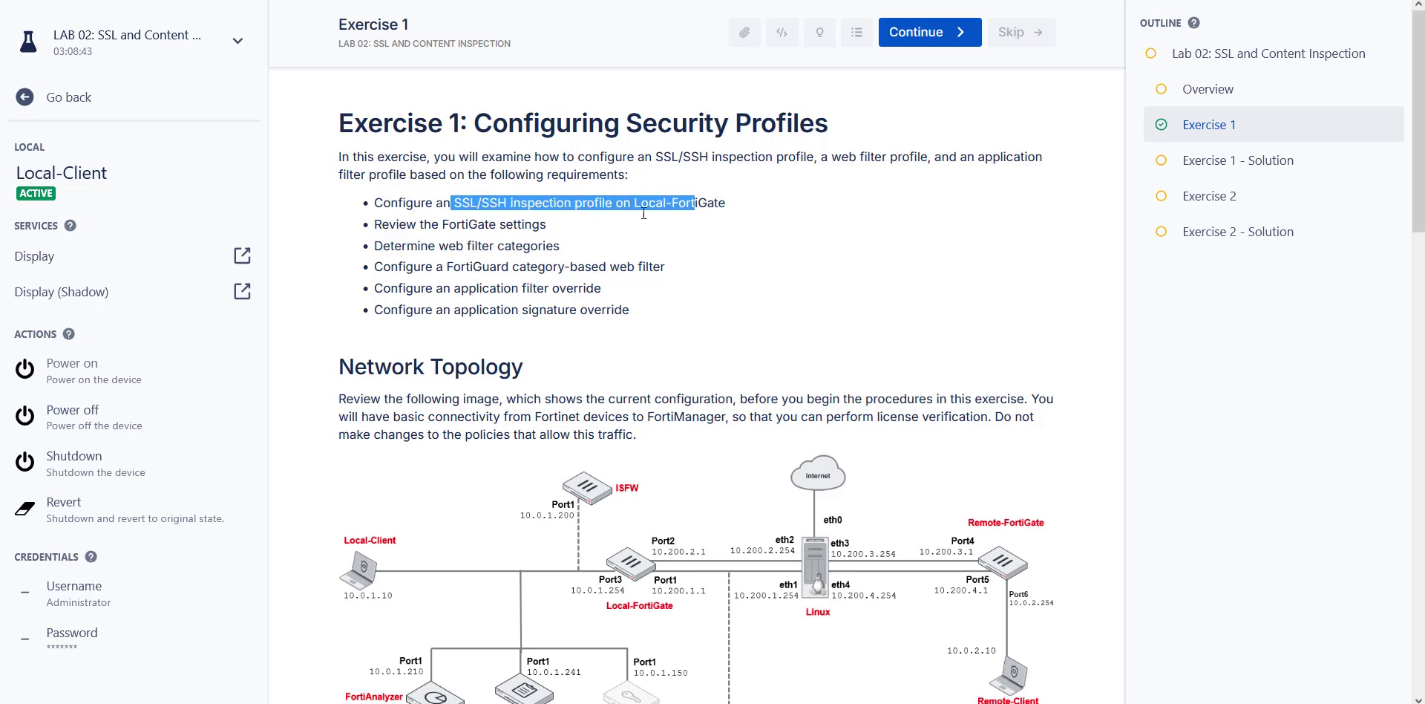
drag(445, 223, 508, 225)
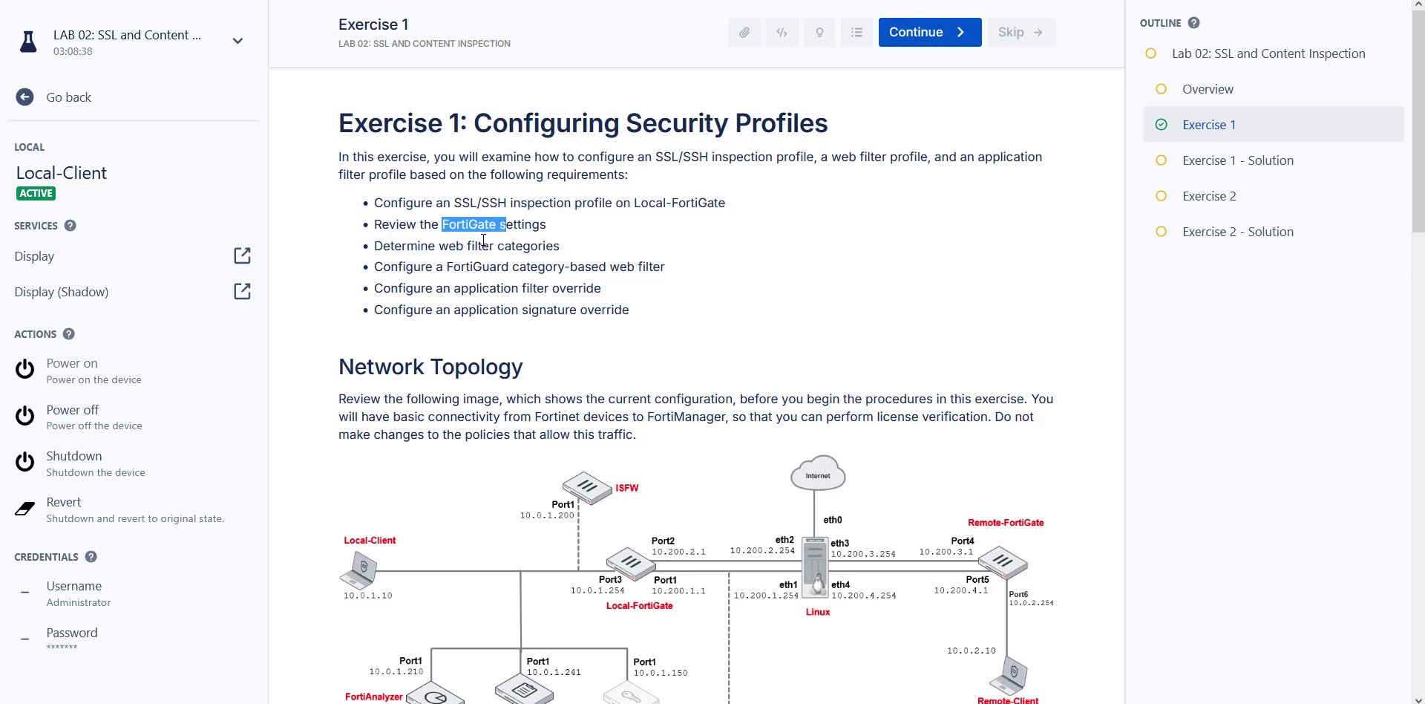
drag(489, 250, 443, 250)
Highlight the category-based, application filter and application signature requirements.
scroll(443, 250, down, 1)
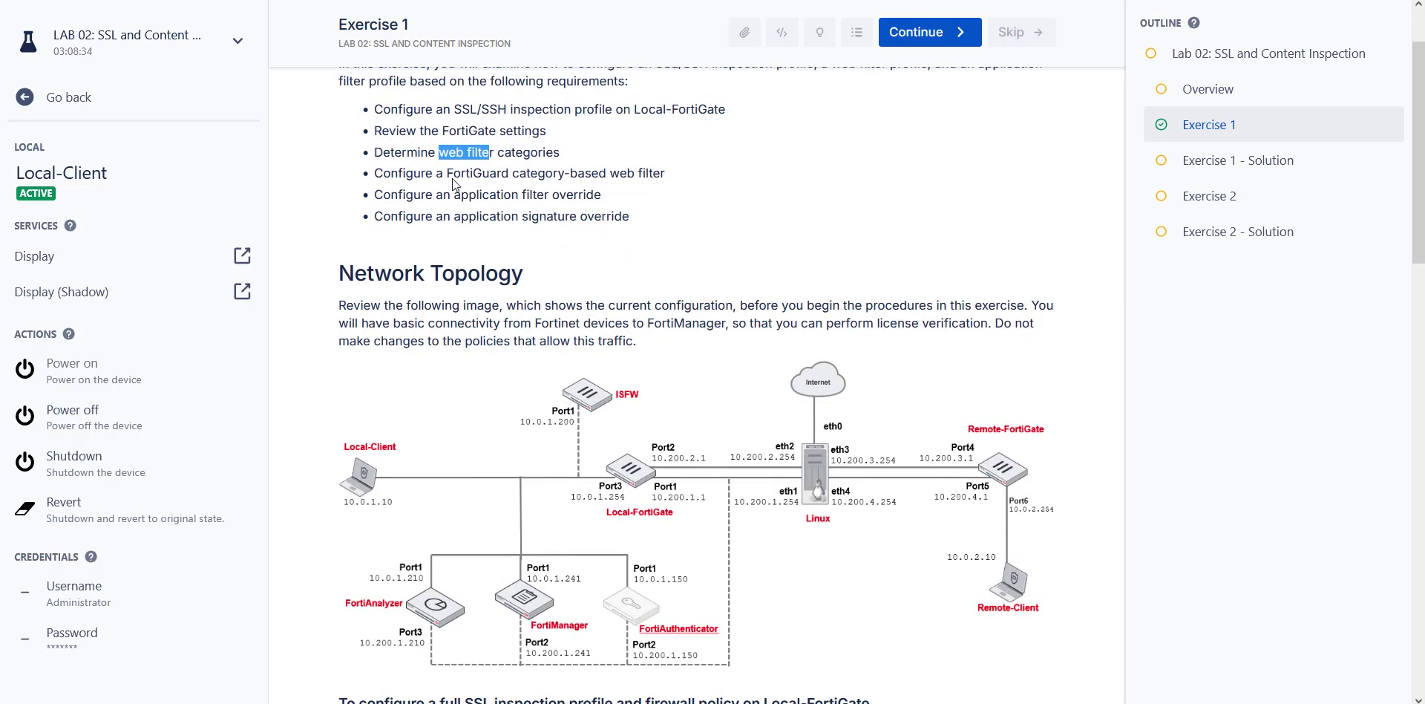
drag(445, 173, 581, 176)
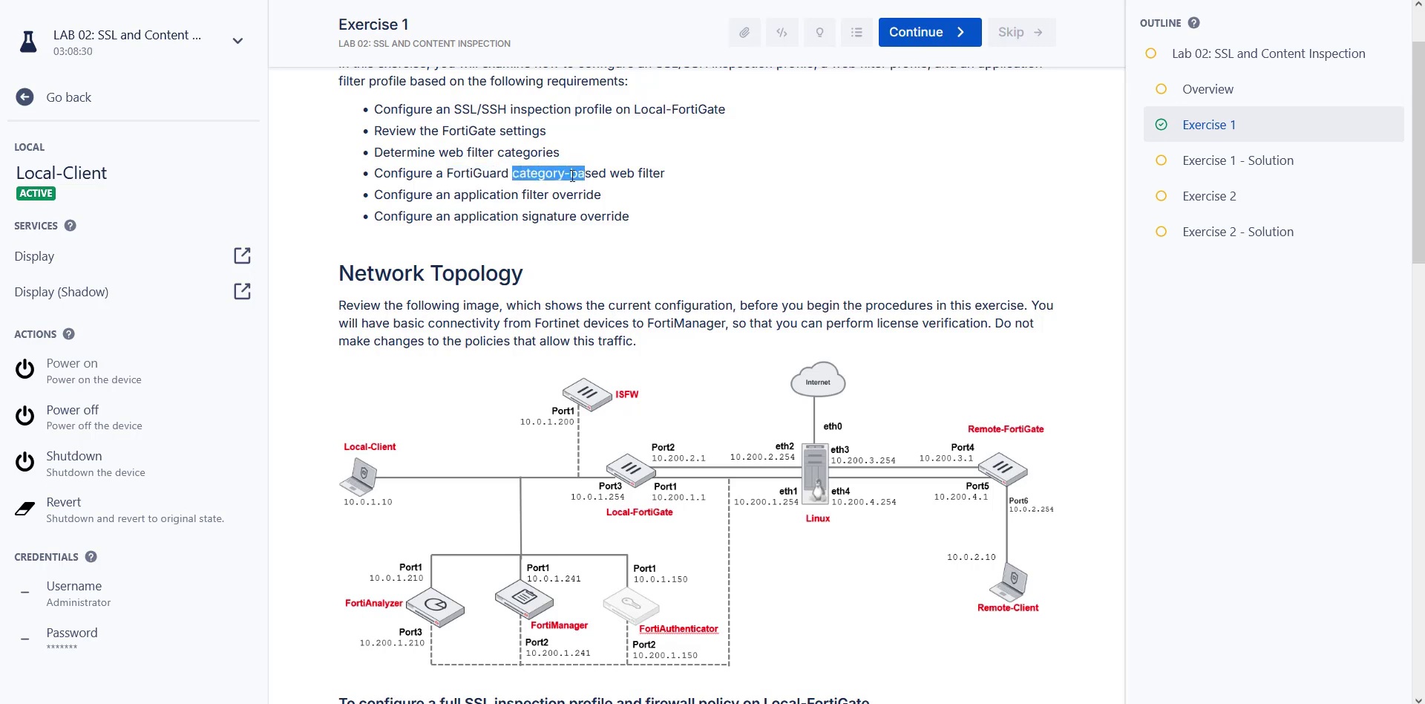
drag(451, 195, 593, 199)
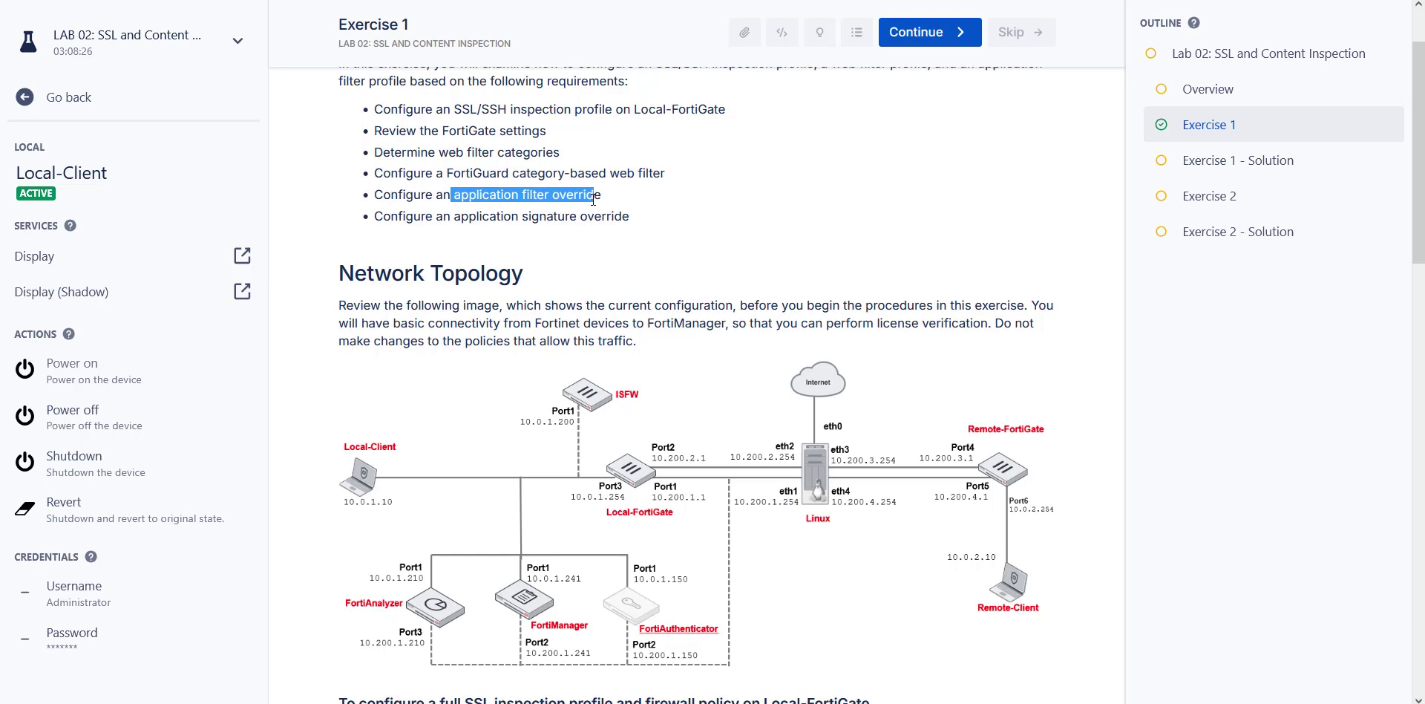
drag(450, 216, 624, 214)
Scroll the lab guide down to the SSL inspection procedure.
scroll(621, 214, down, 3)
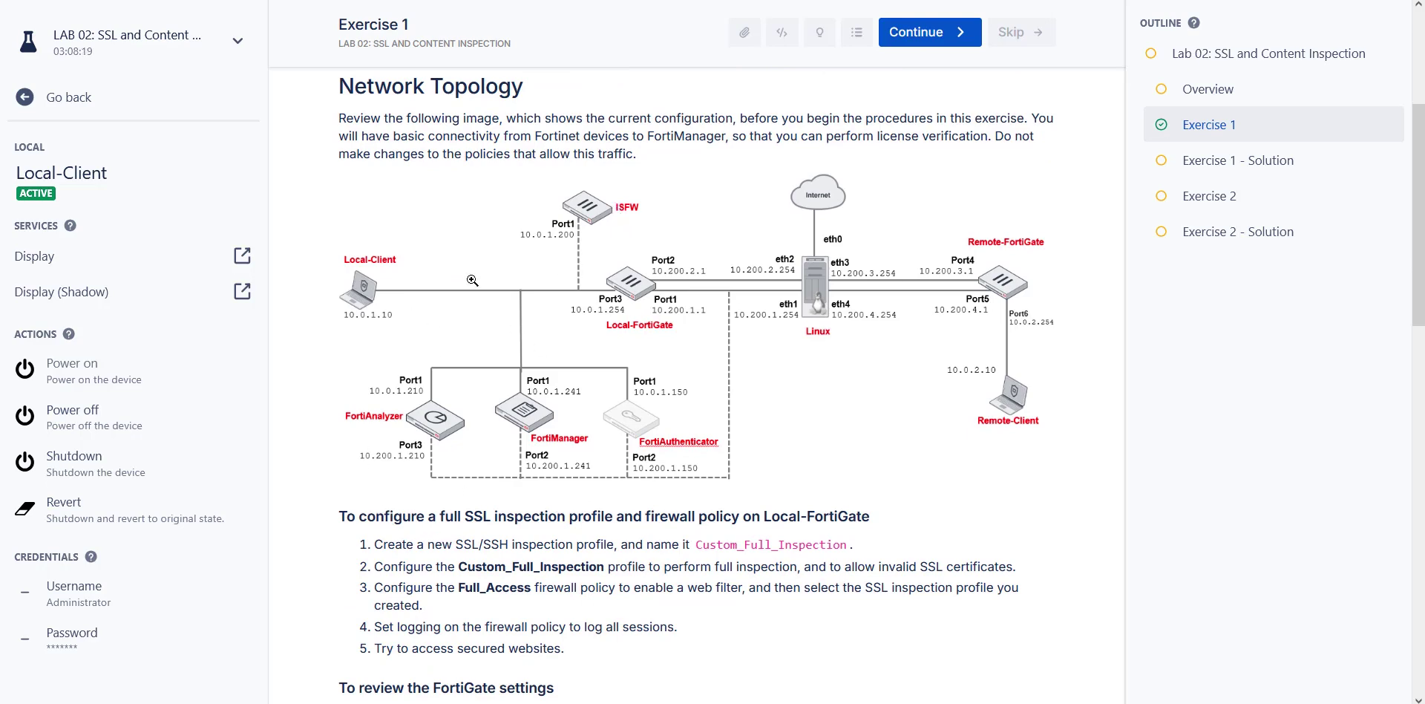
scroll(535, 305, up, 4)
click(568, 332)
scroll(631, 312, down, 4)
scroll(631, 313, down, 1)
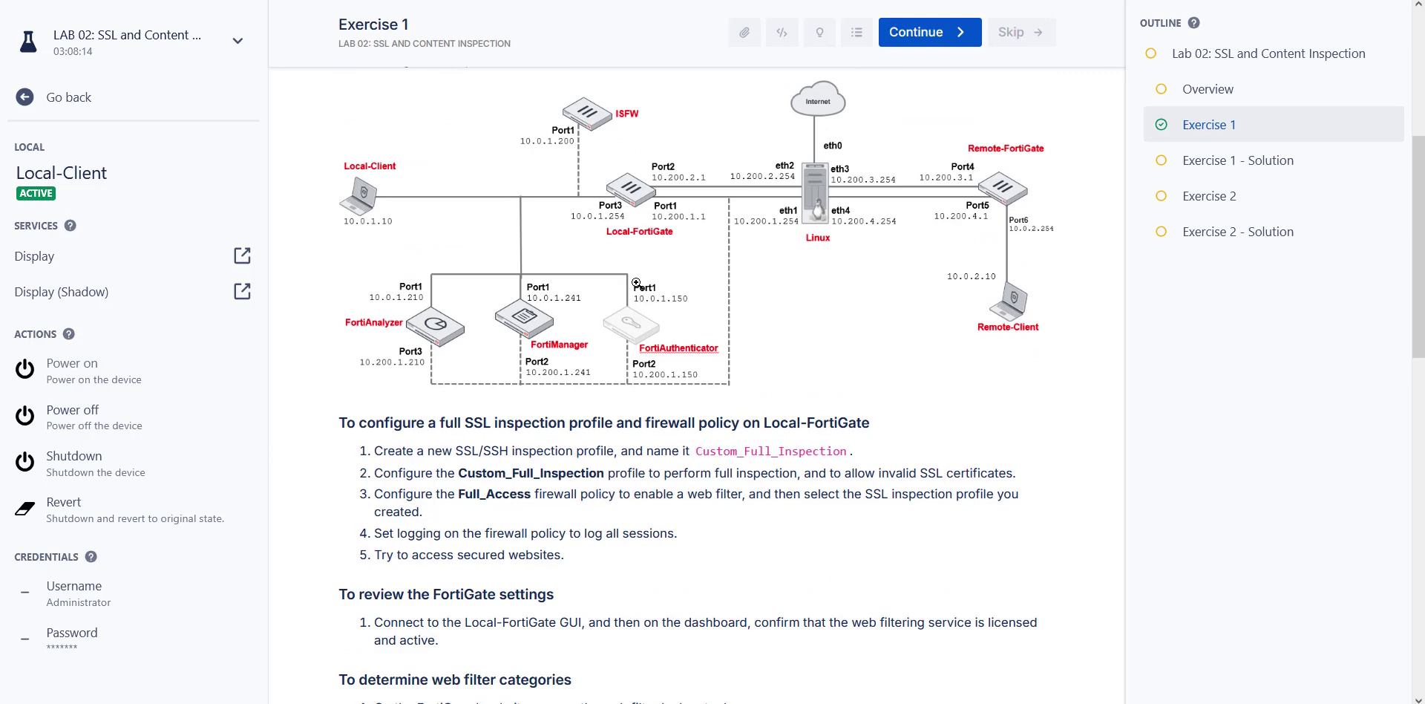
scroll(636, 283, down, 7)
scroll(648, 261, up, 3)
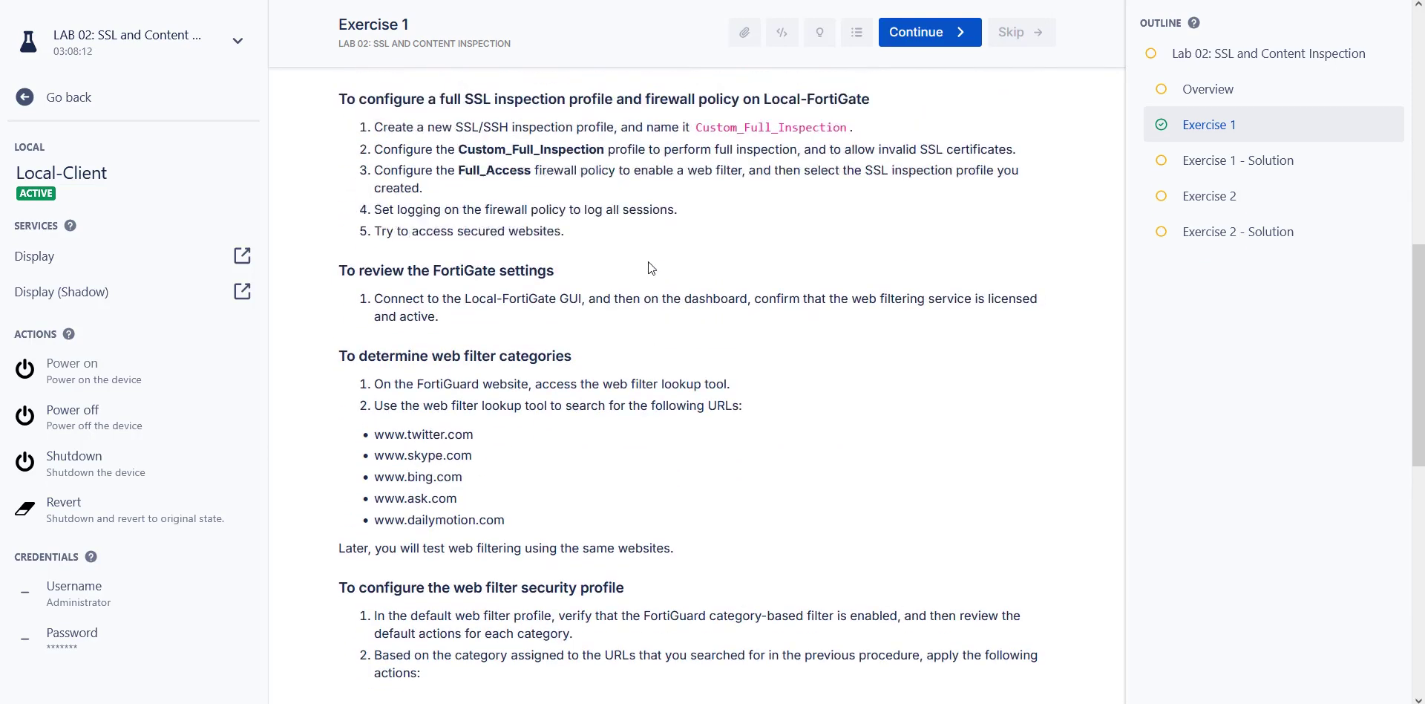
scroll(512, 174, down, 1)
scroll(479, 164, up, 1)
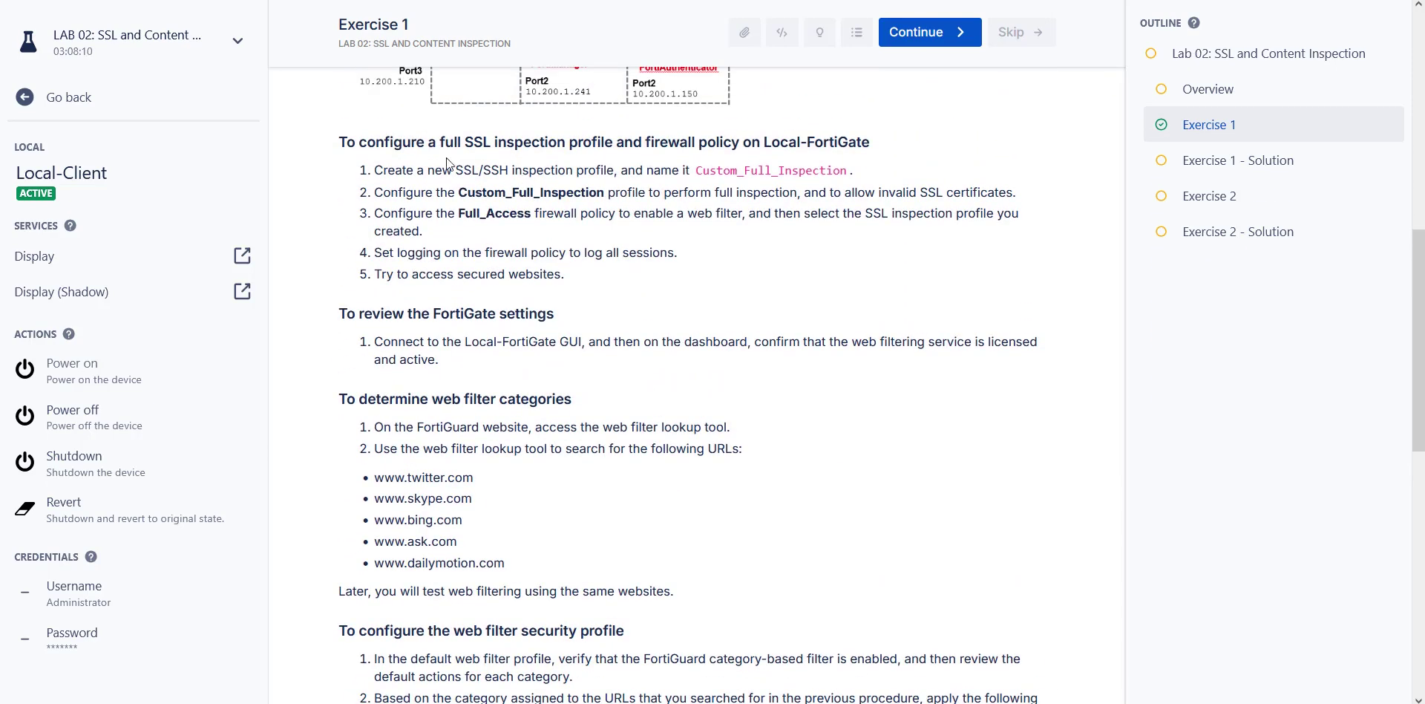
Highlight the procedure heading's firewall policy and steps 1–2, including full inspection.
drag(339, 143, 644, 141)
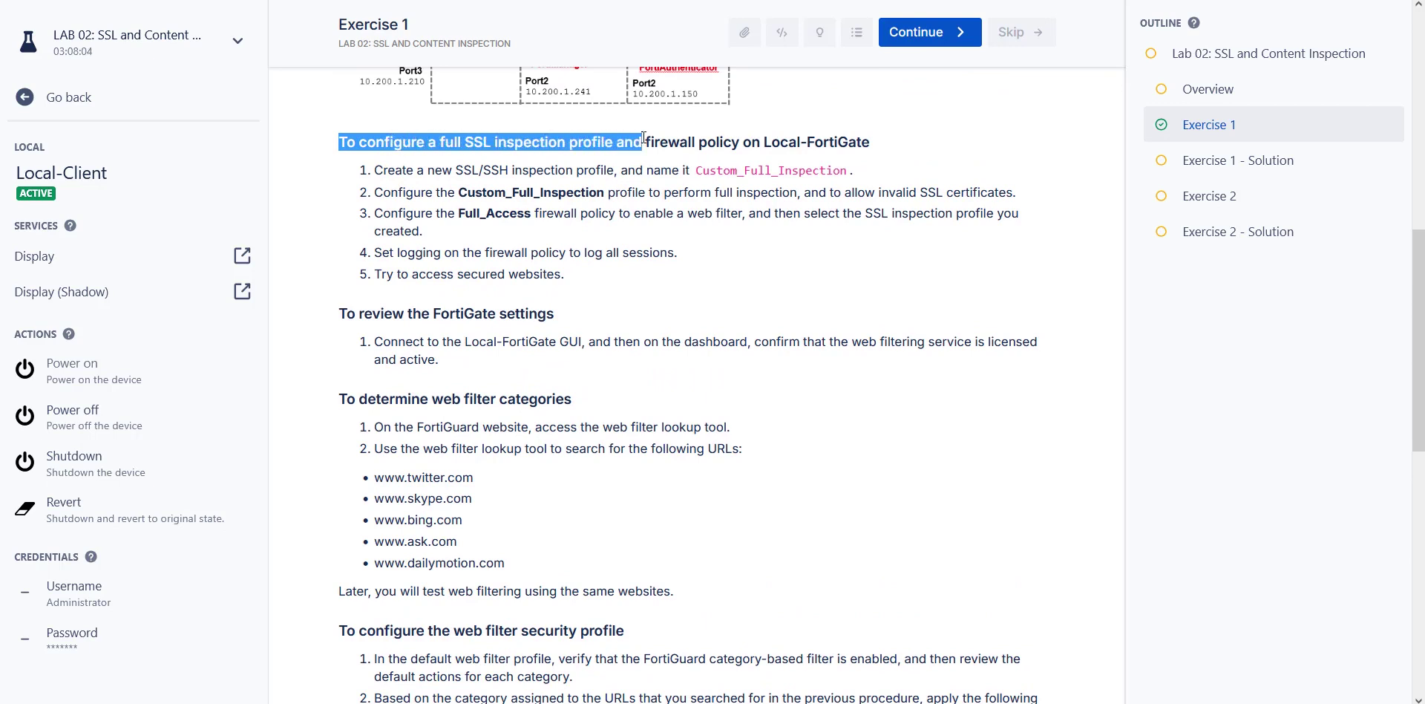
click(693, 138)
drag(740, 143, 642, 142)
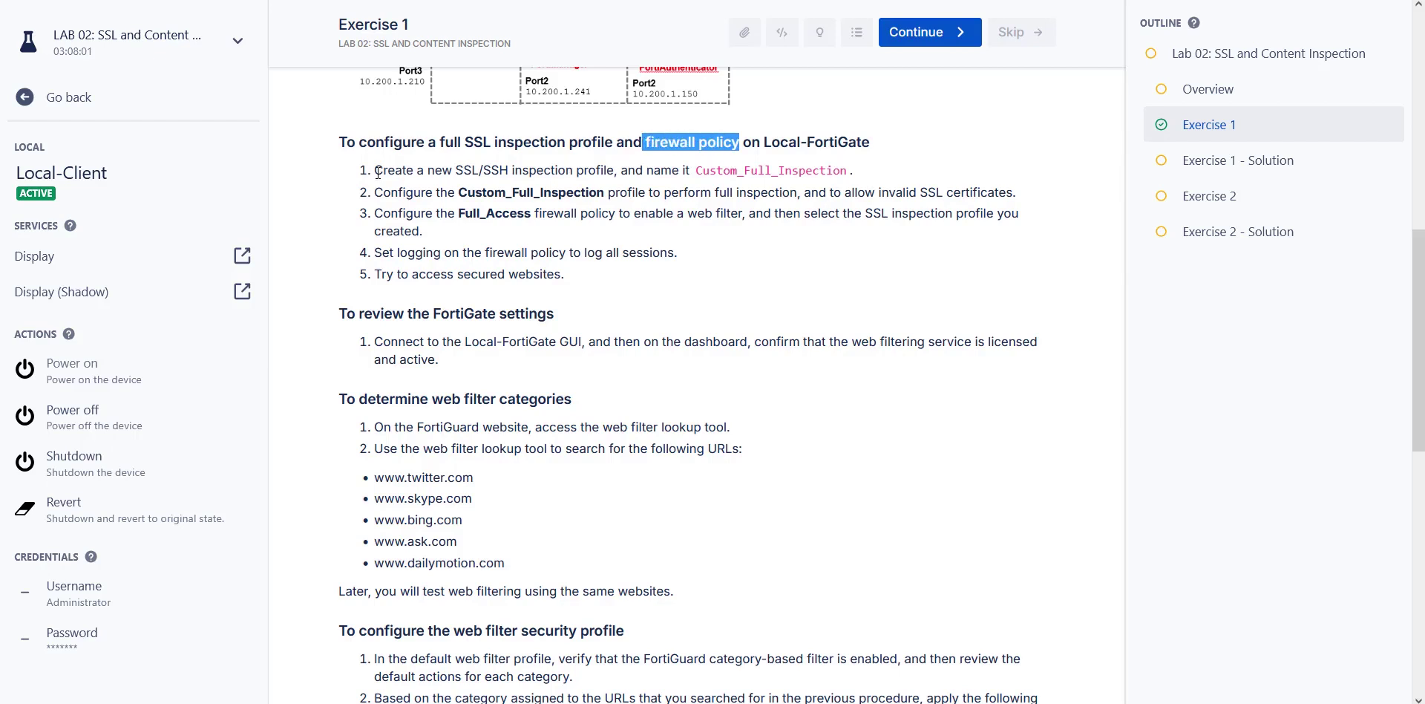
drag(368, 175, 452, 178)
drag(585, 177, 848, 184)
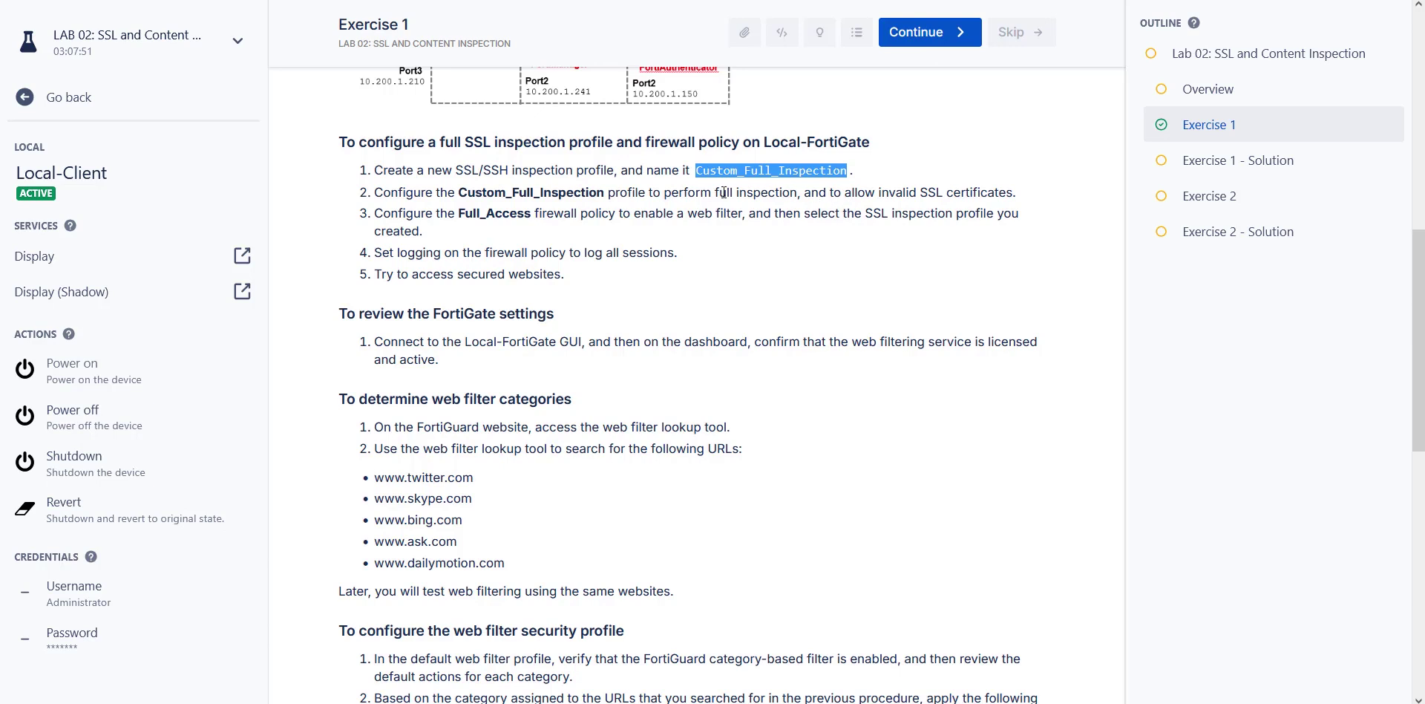
drag(714, 193, 1016, 196)
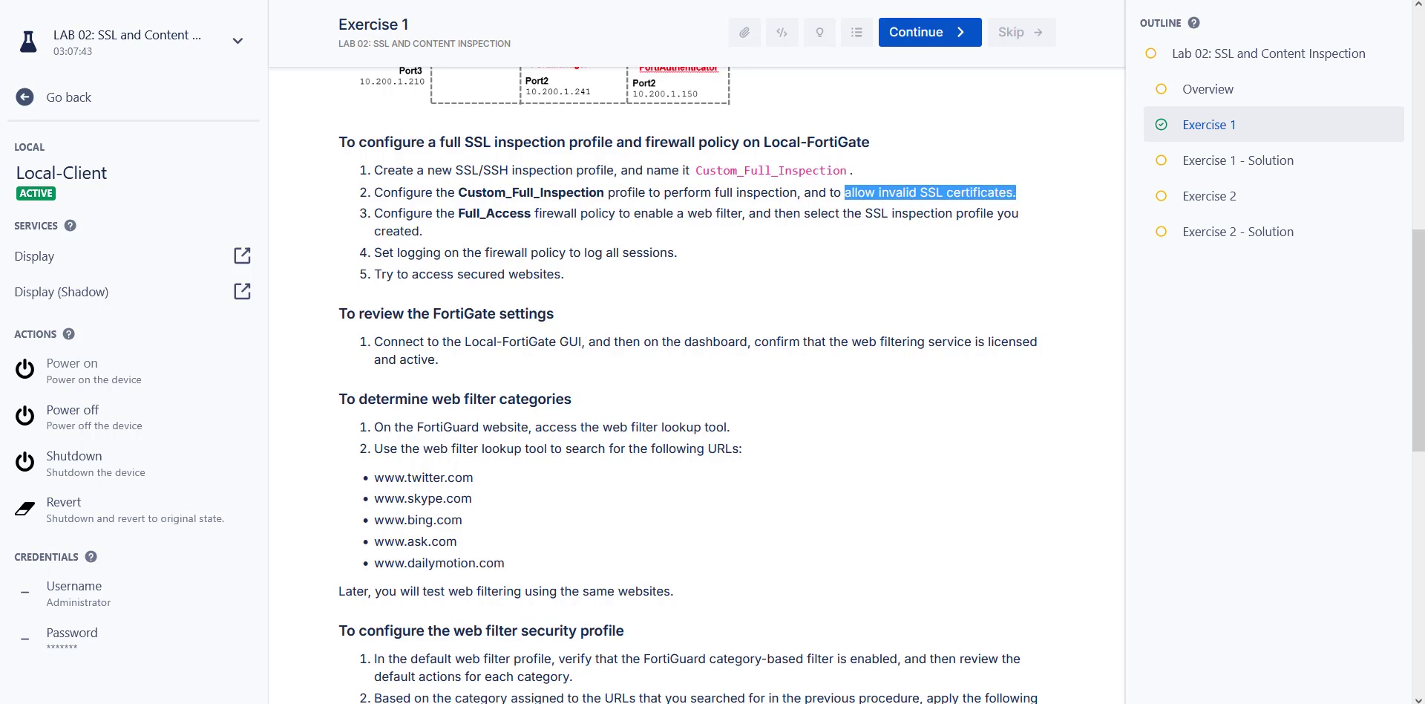
click(438, 0)
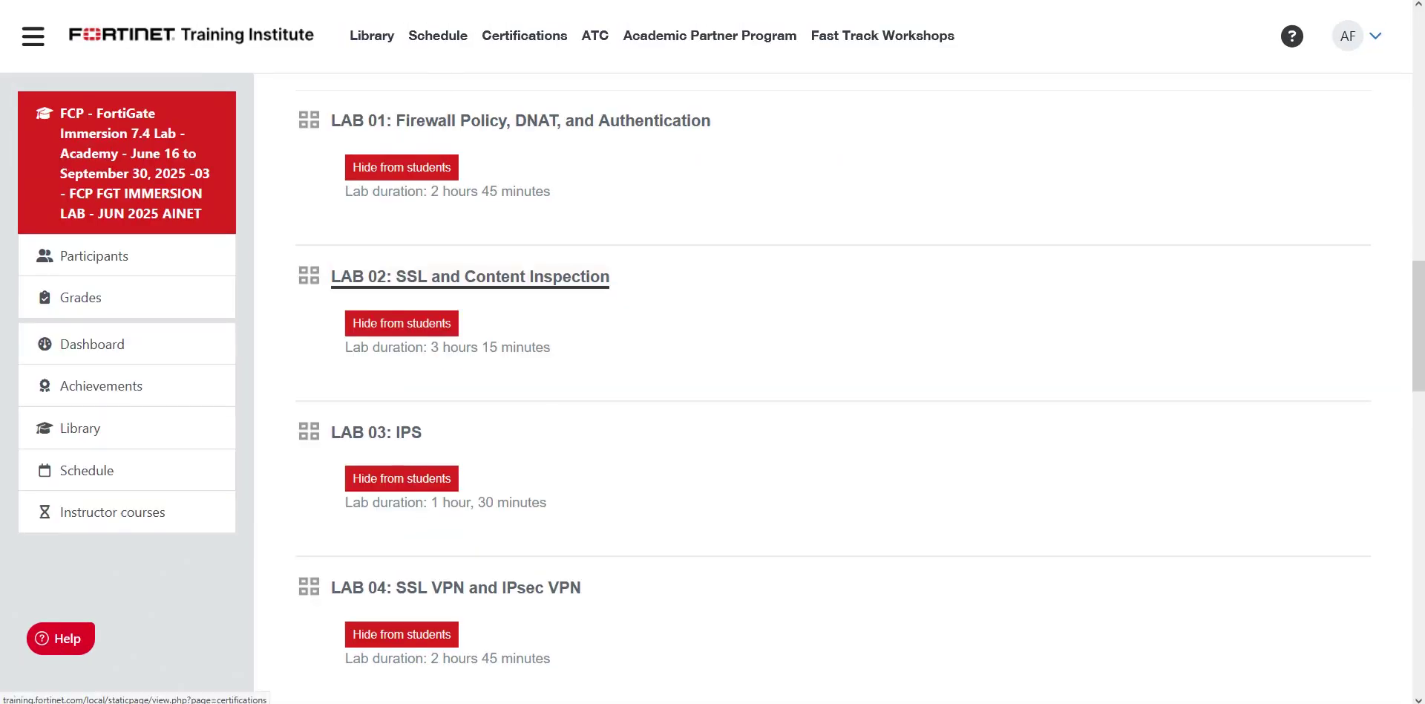
In the FortiGate session, open Security Profiles > SSL/SSH Inspection.
click(579, 0)
click(712, 0)
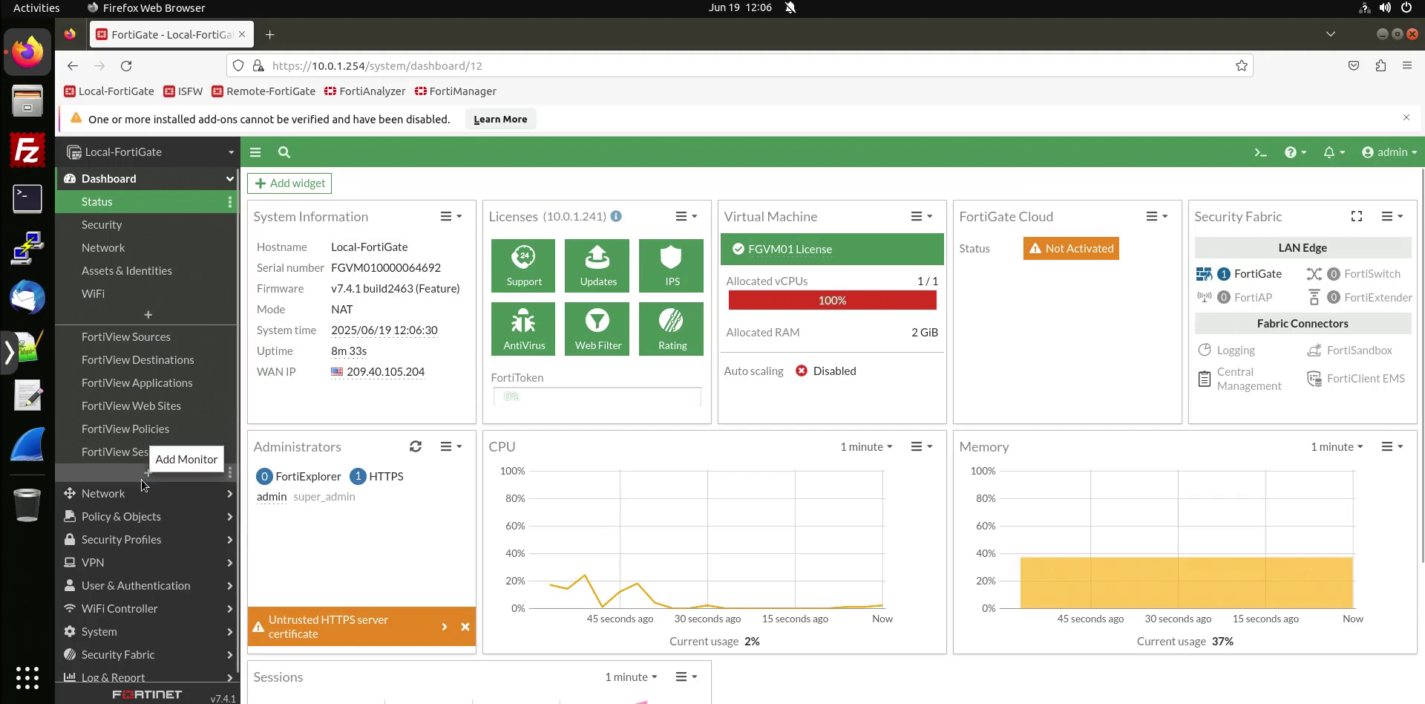
scroll(162, 507, down, 1)
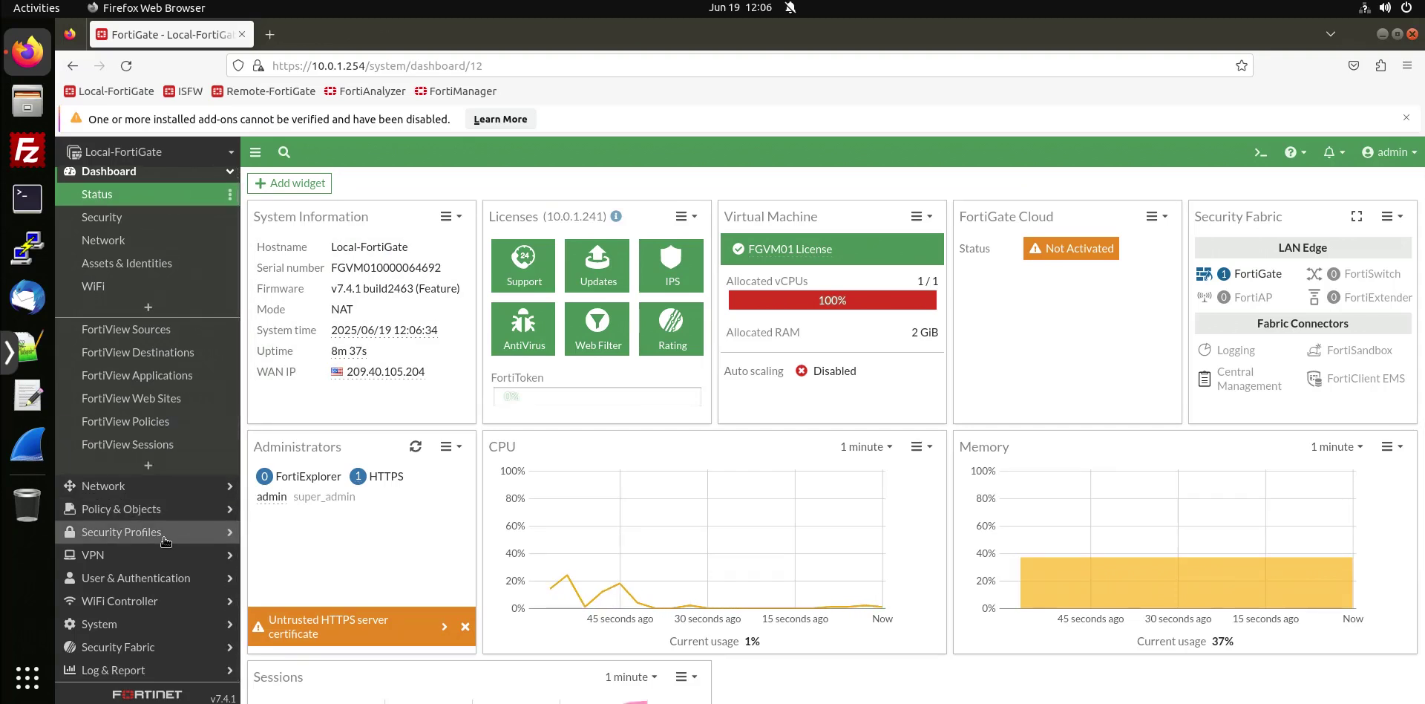
click(165, 539)
click(158, 408)
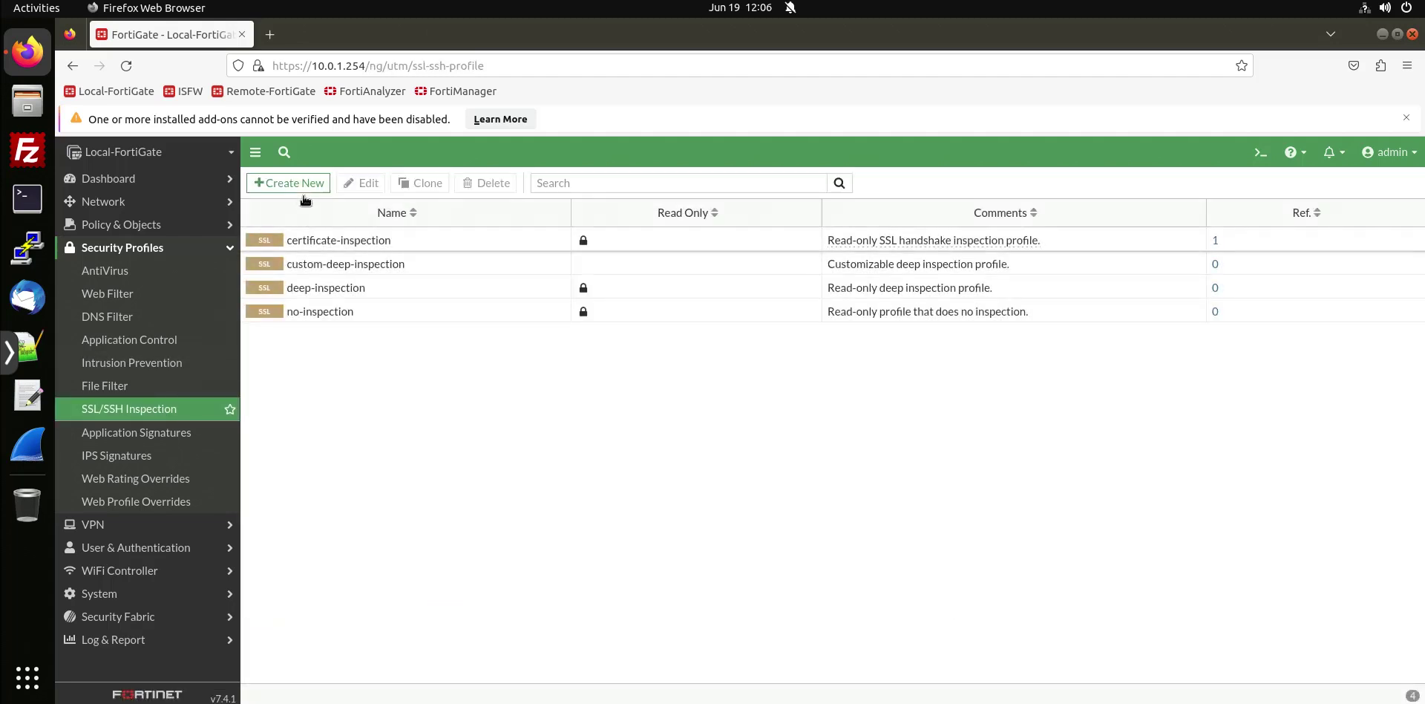
Create a new SSL/SSH inspection profile named Custom_Full_Inspection.
click(297, 190)
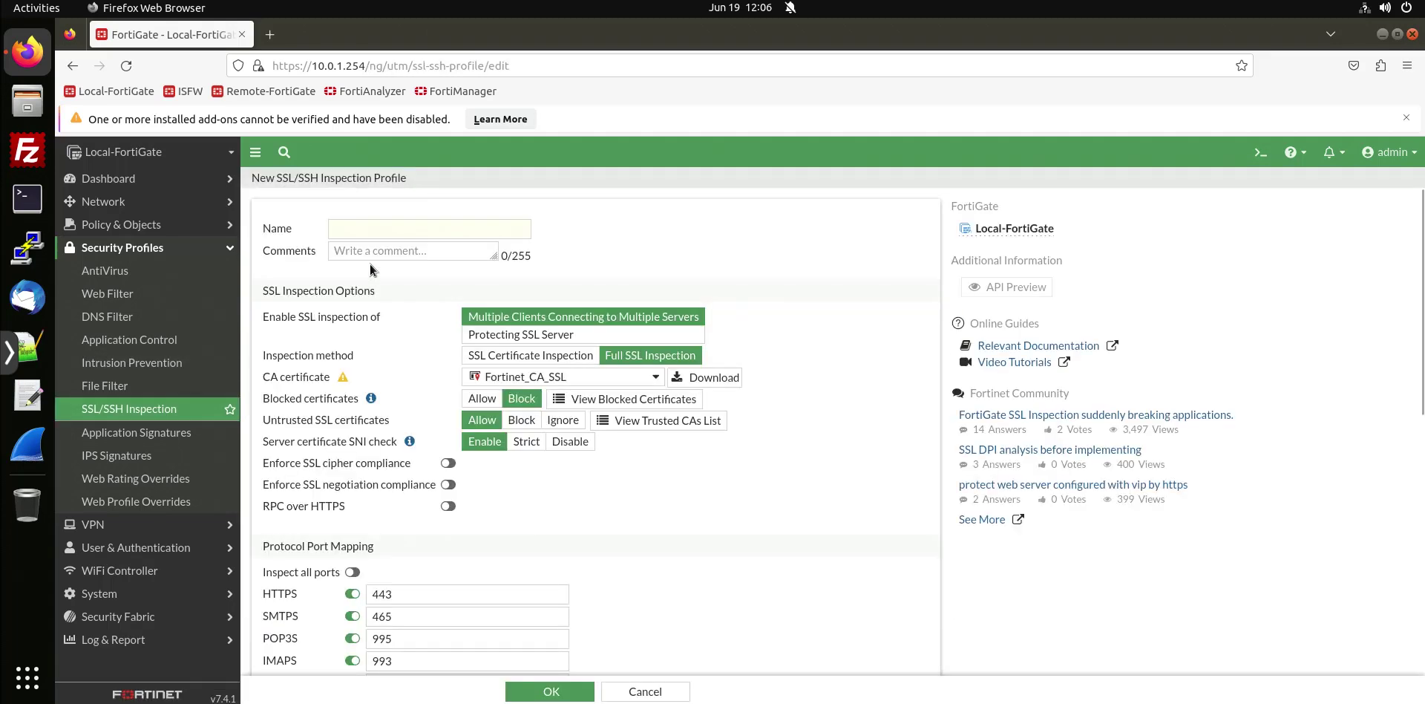
click(375, 232)
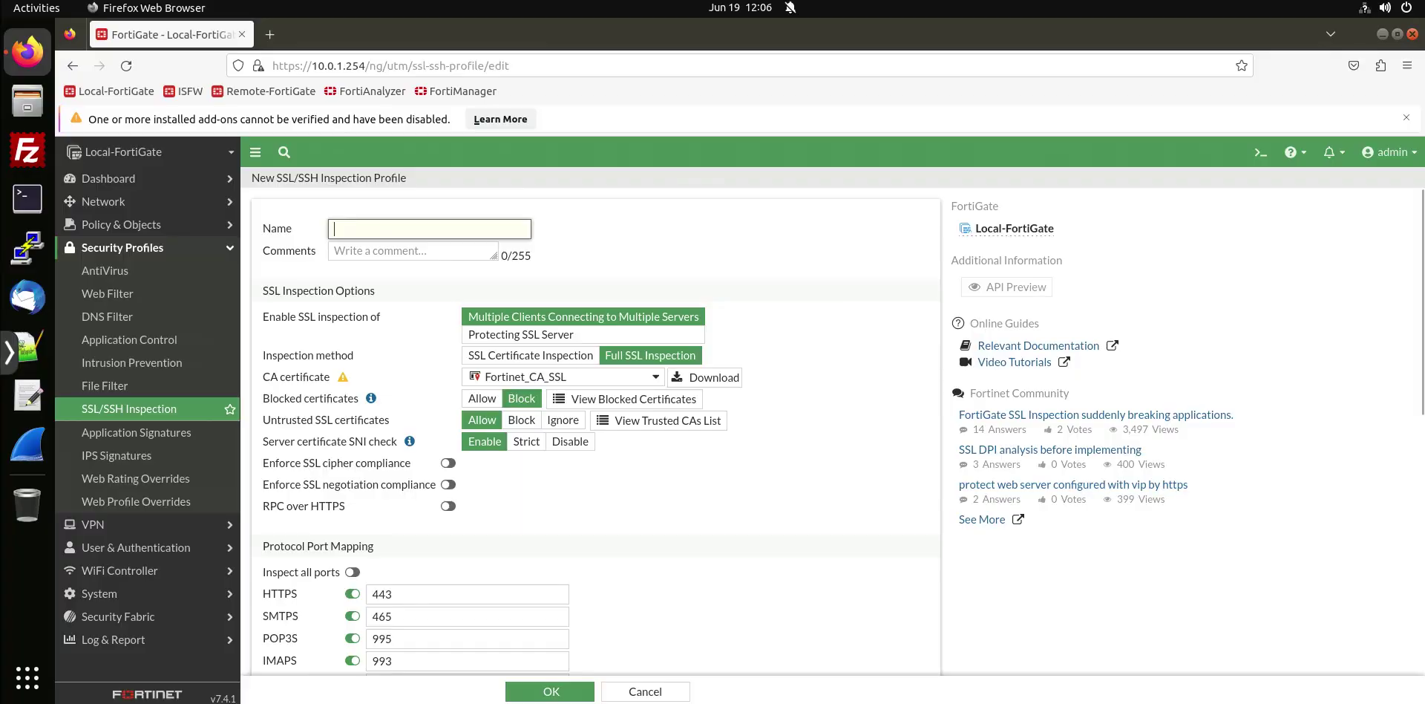
key(ctrl+Tab)
drag(695, 170, 853, 169)
key(ctrl+Tab)
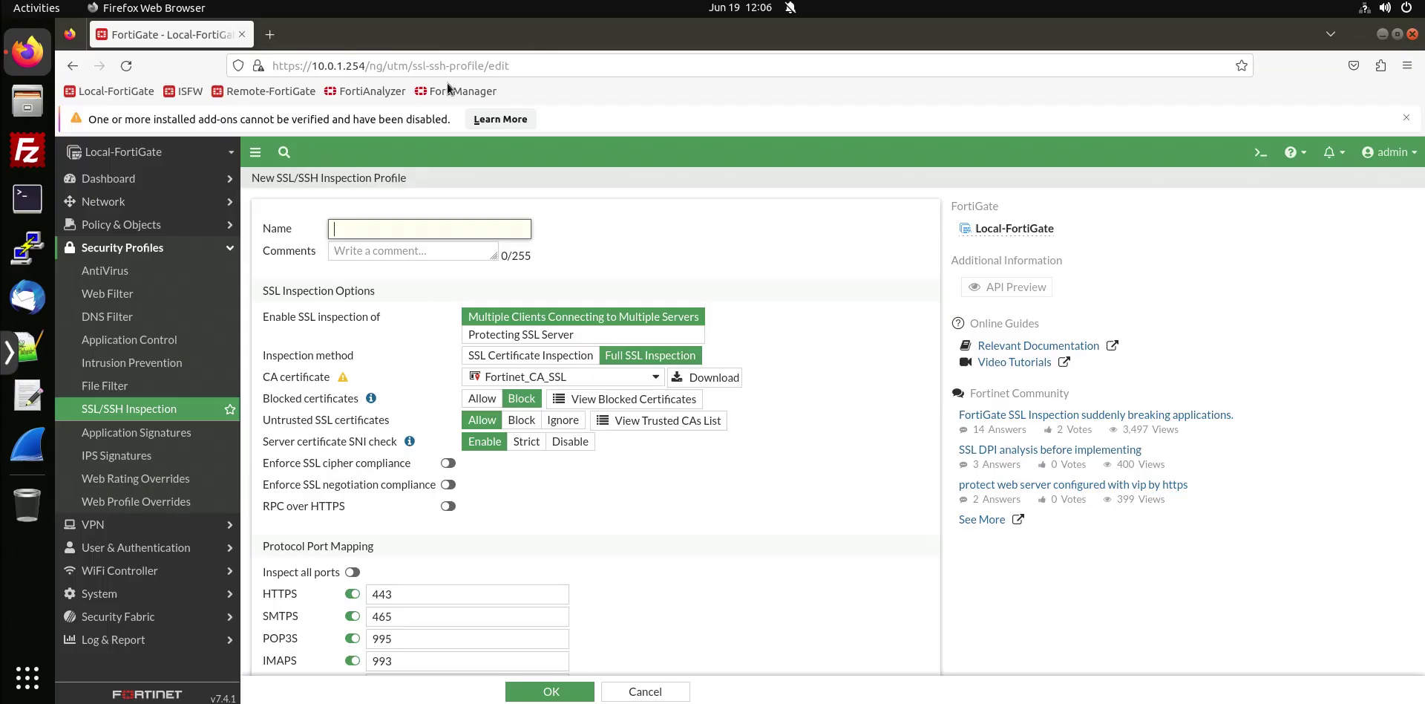
text(Custom_Full-In)
key(BackSpace)
key(BackSpace)
key(BackSpace)
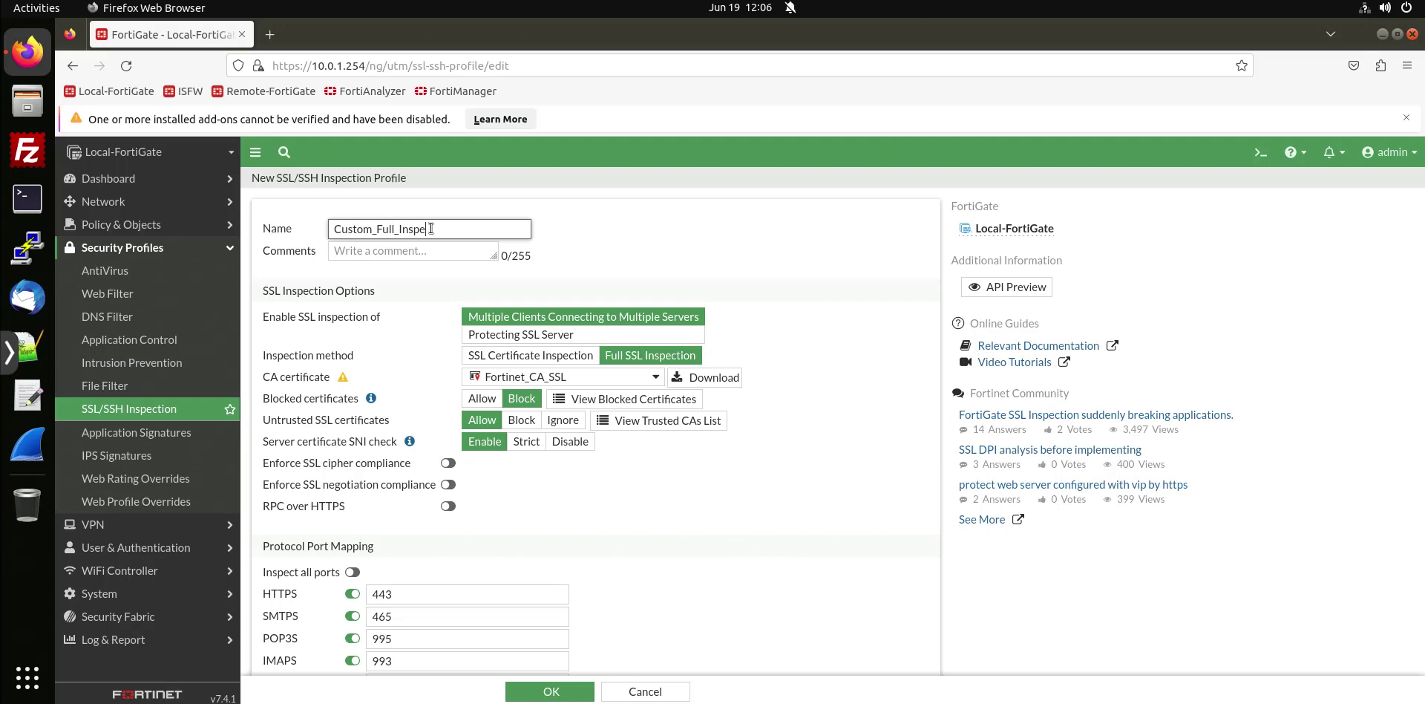
text(_Inspectiomn)
key(BackSpace)
text(n)
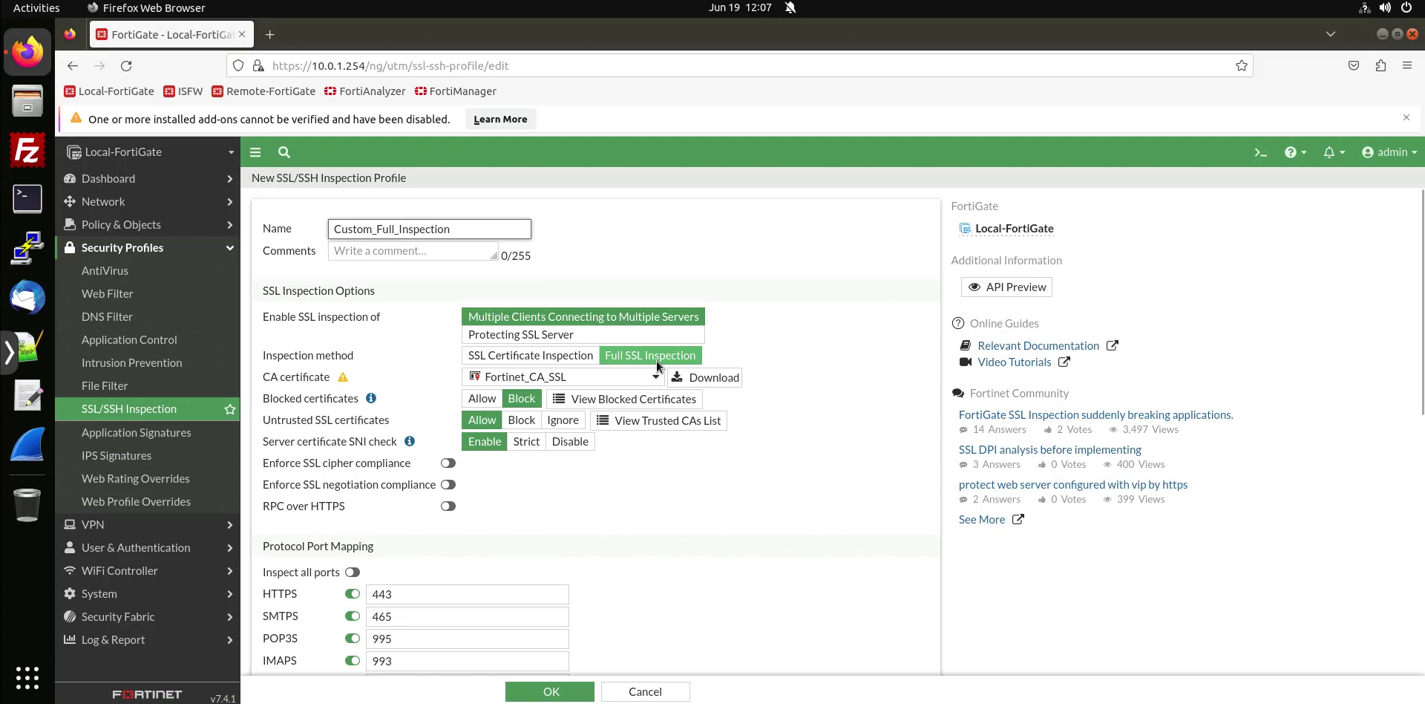
click(660, 477)
Set Invalid SSL certificates to Allow in the profile's common options.
scroll(661, 478, down, 5)
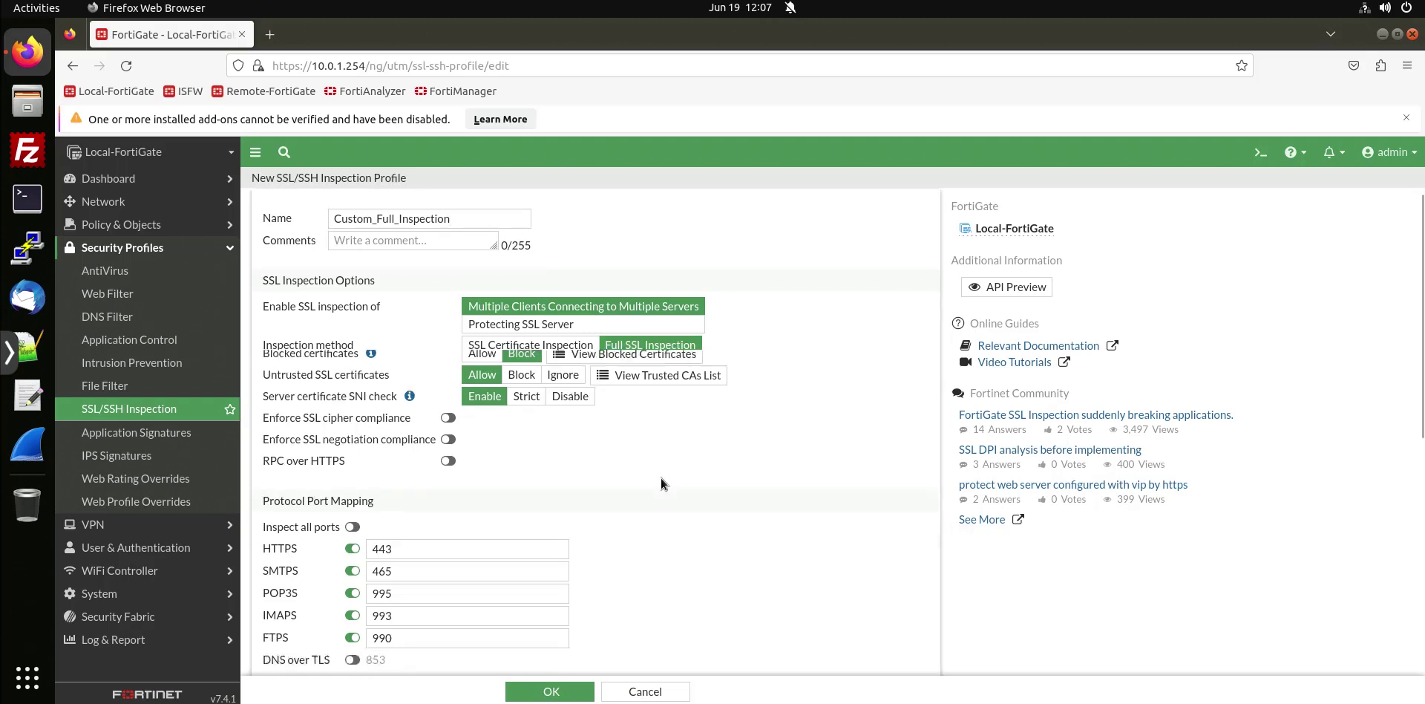
scroll(659, 474, down, 5)
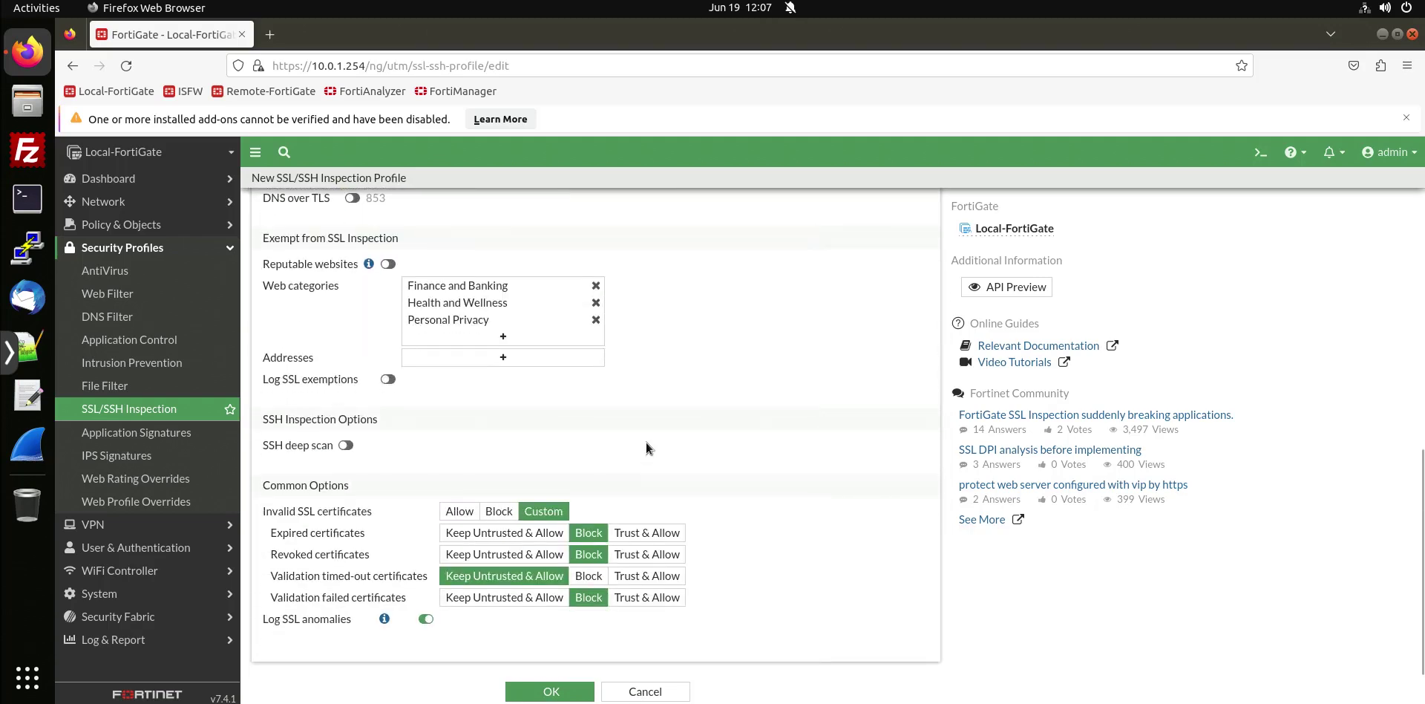
drag(267, 510, 368, 514)
click(459, 510)
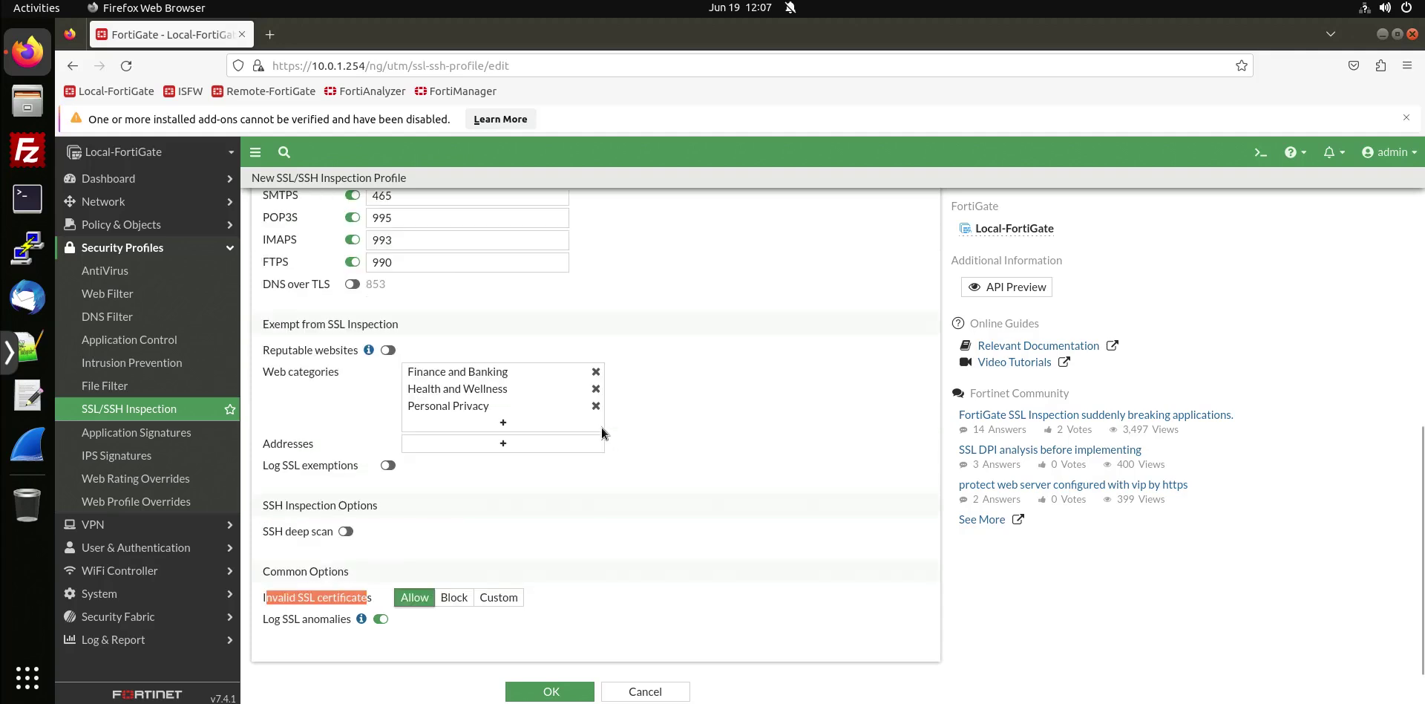
click(539, 2)
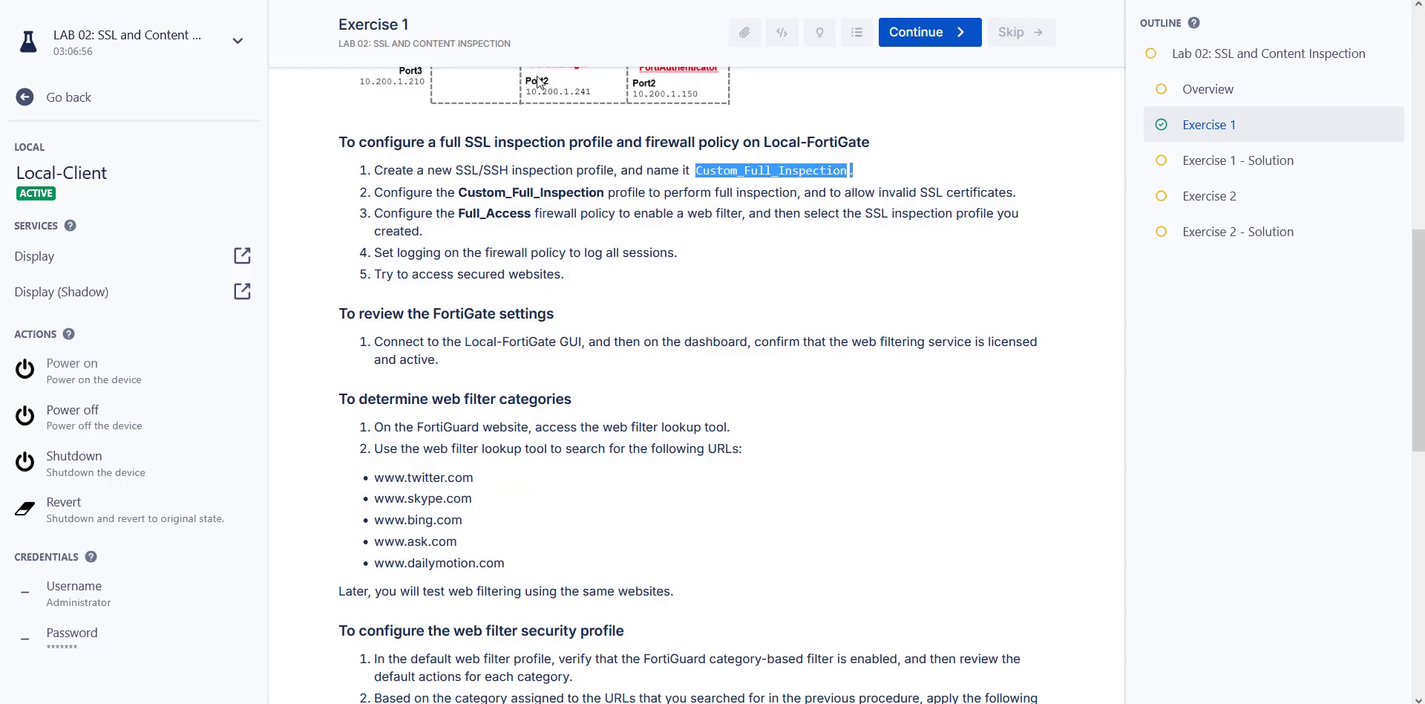
click(514, 207)
drag(458, 194, 1011, 195)
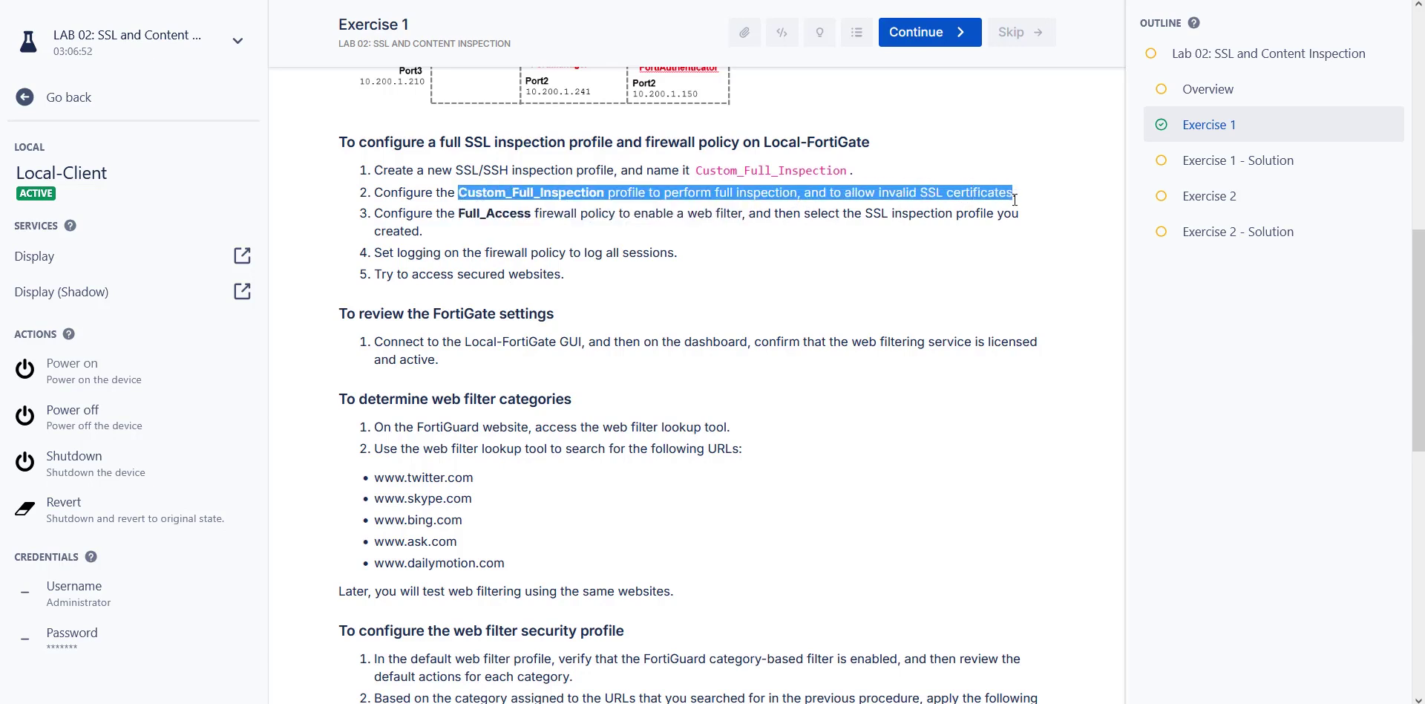
mouse_move(453, 216)
mouse_down()
mouse_move(542, 217)
mouse_move(446, 235)
mouse_move(608, 215)
mouse_move(456, 214)
mouse_up()
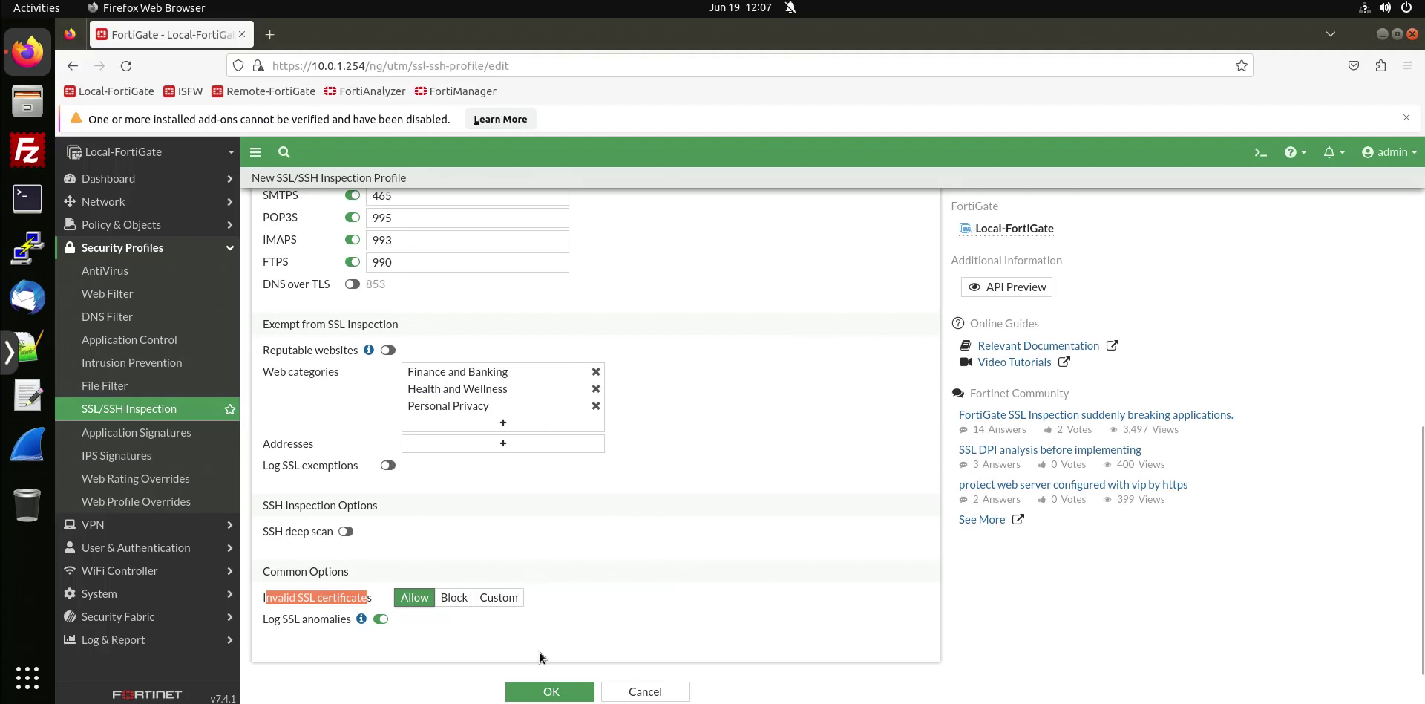
Save the Custom_Full_Inspection profile and select it in the inspection list.
click(548, 691)
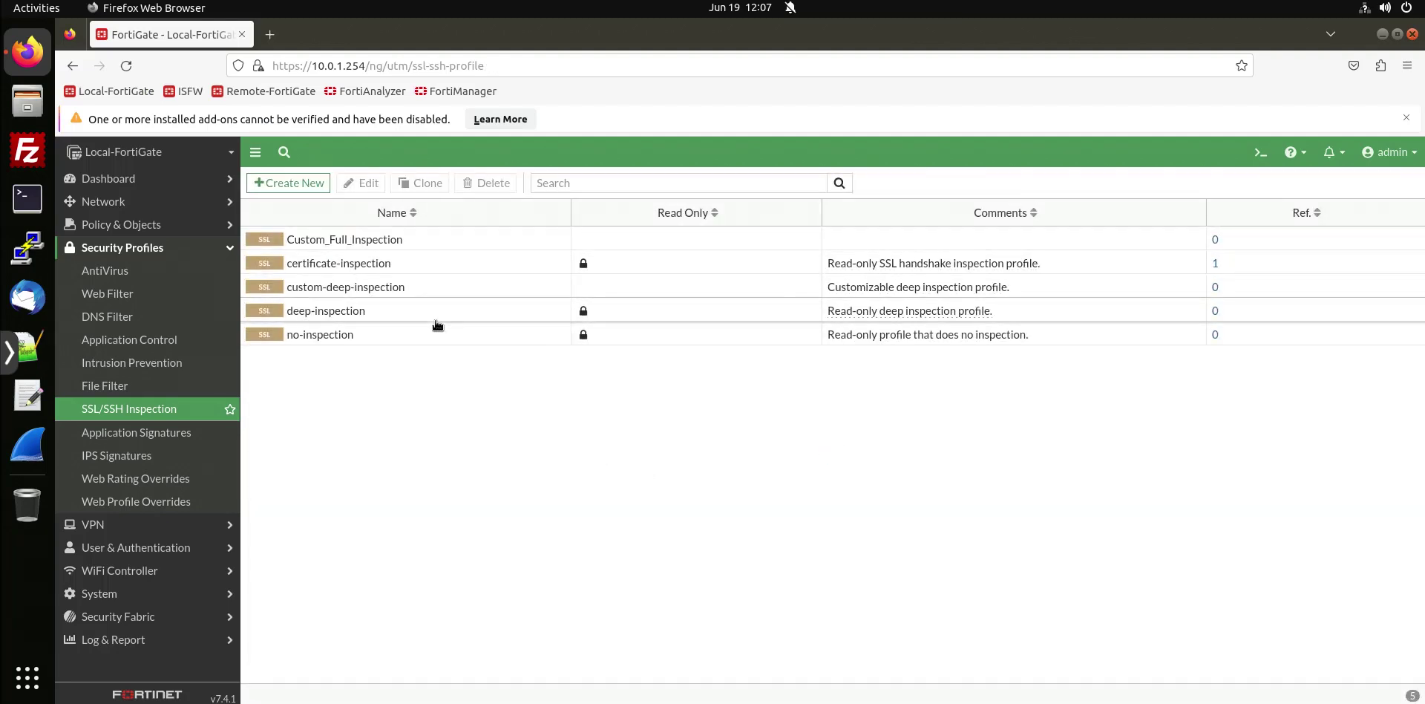
click(406, 245)
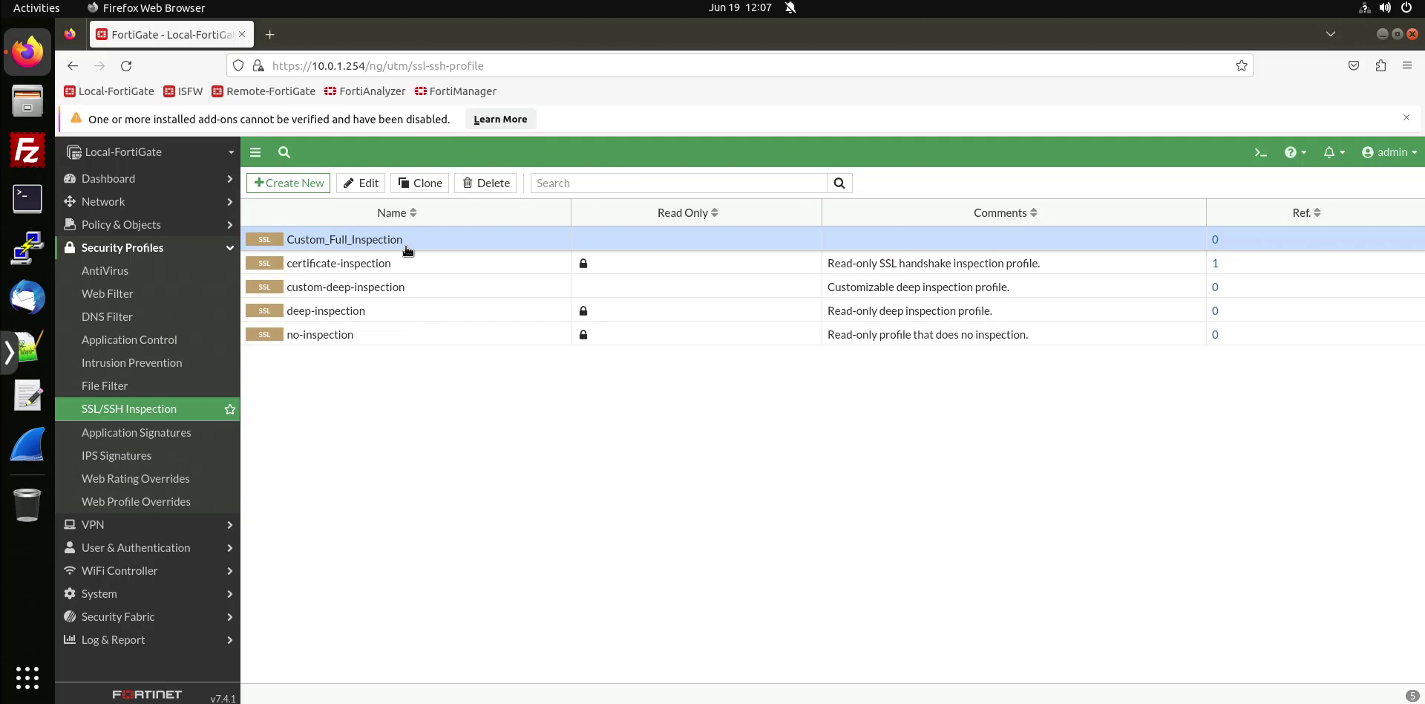
click(178, 226)
Edit the Full_Access policy and set its SSL inspection to Custom_Full_Inspection.
click(148, 247)
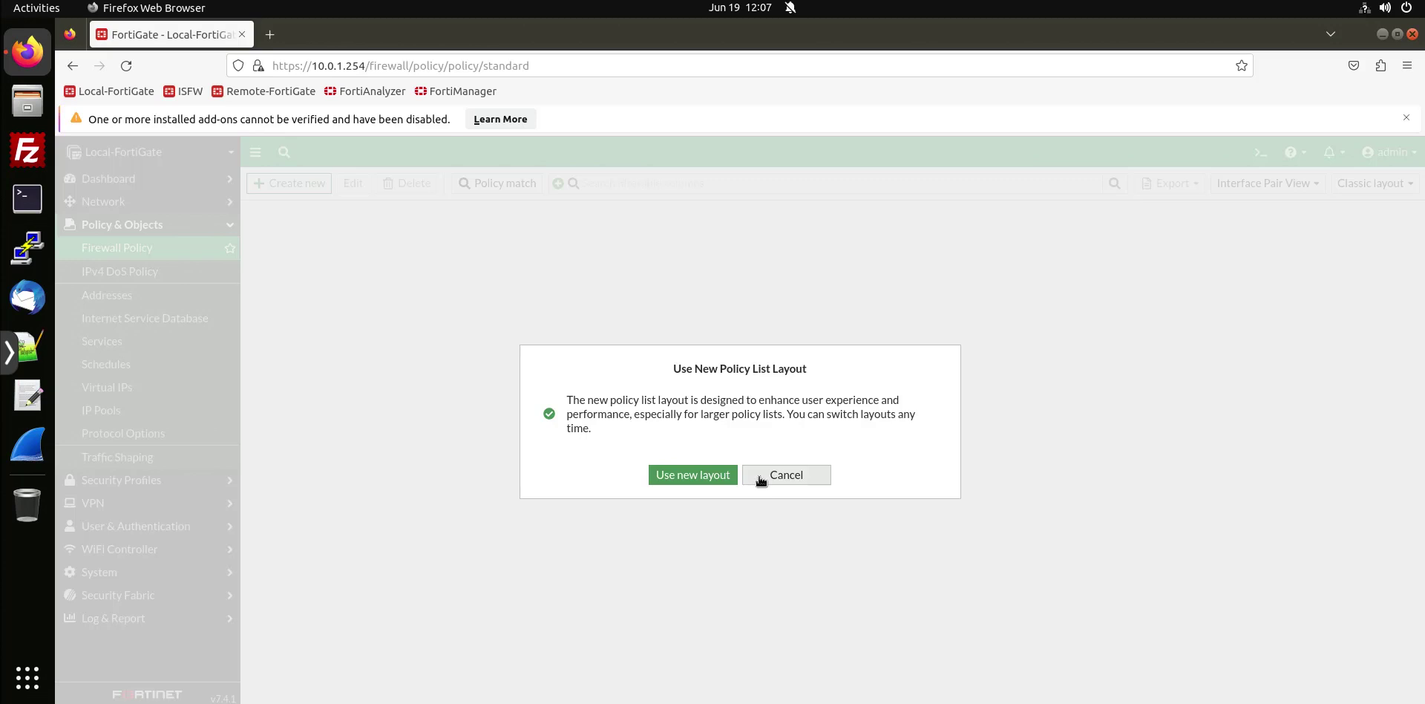
click(751, 481)
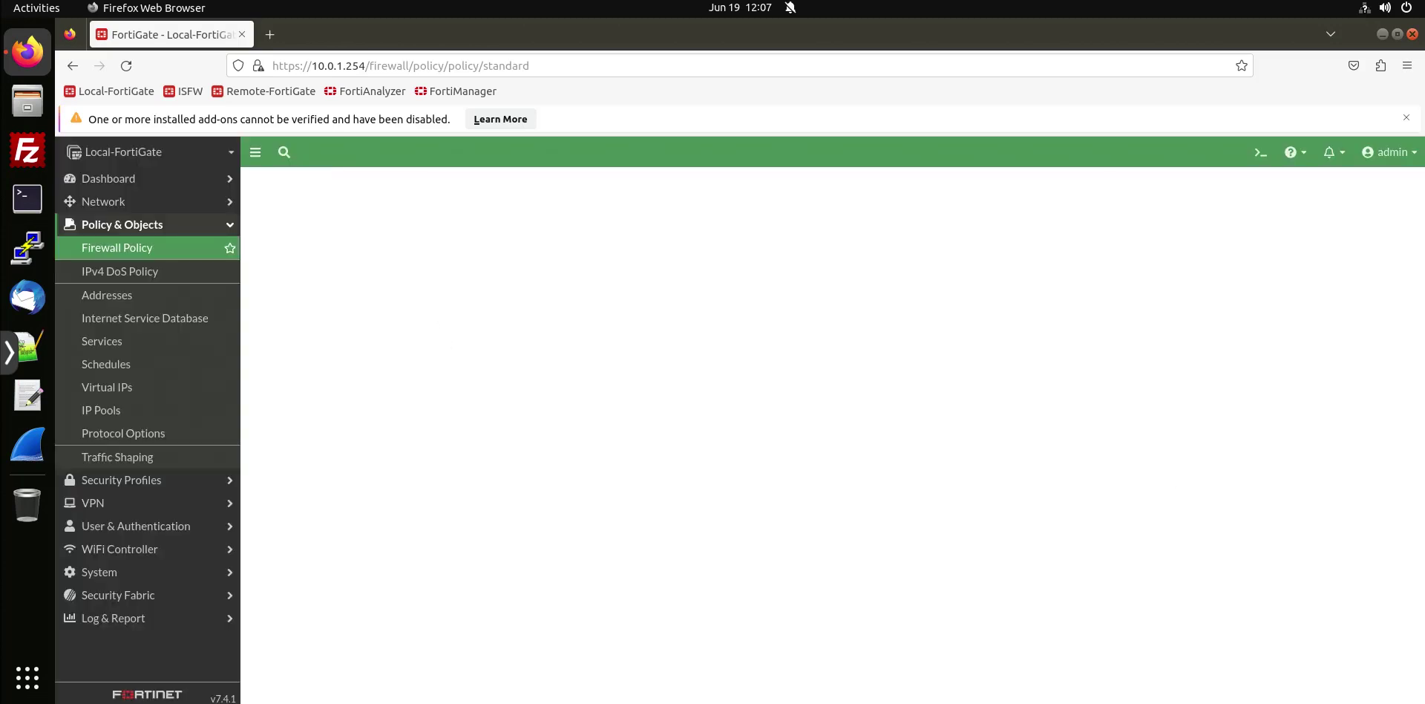
click(252, 238)
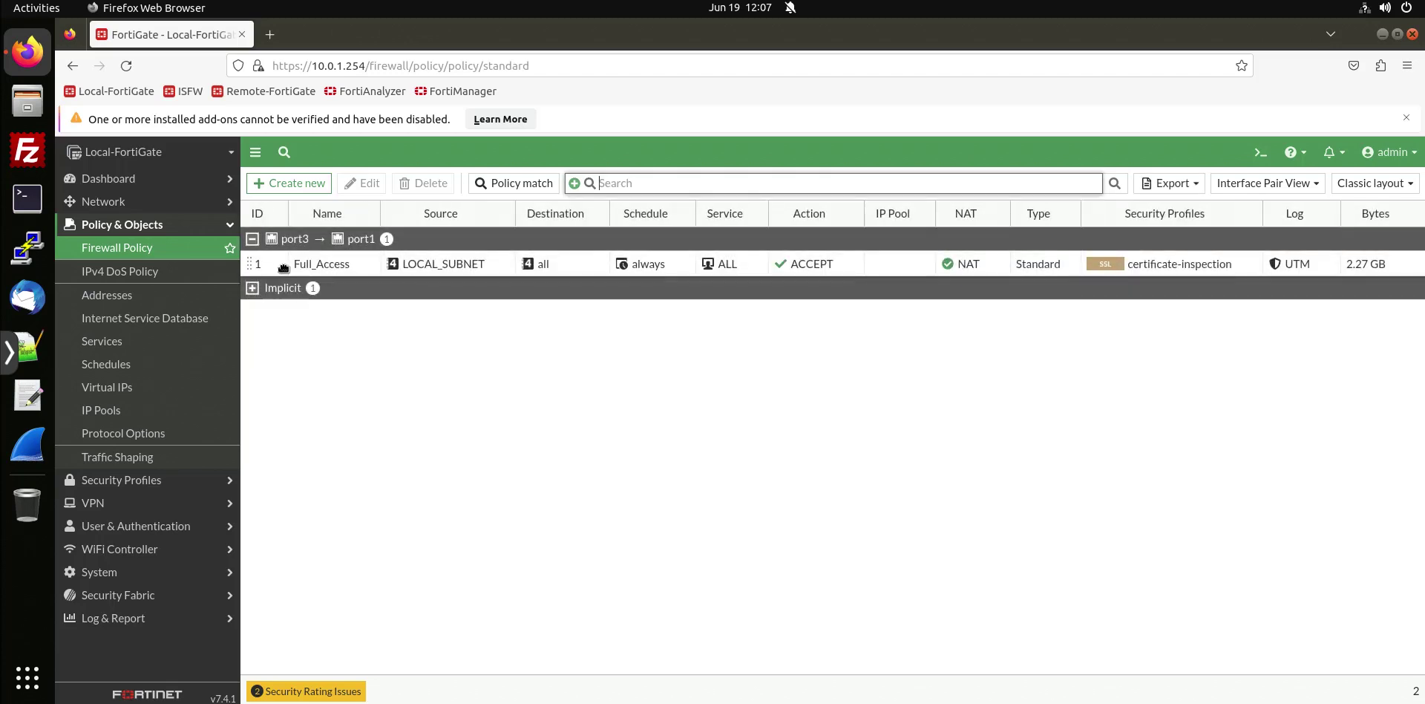
double_click(283, 264)
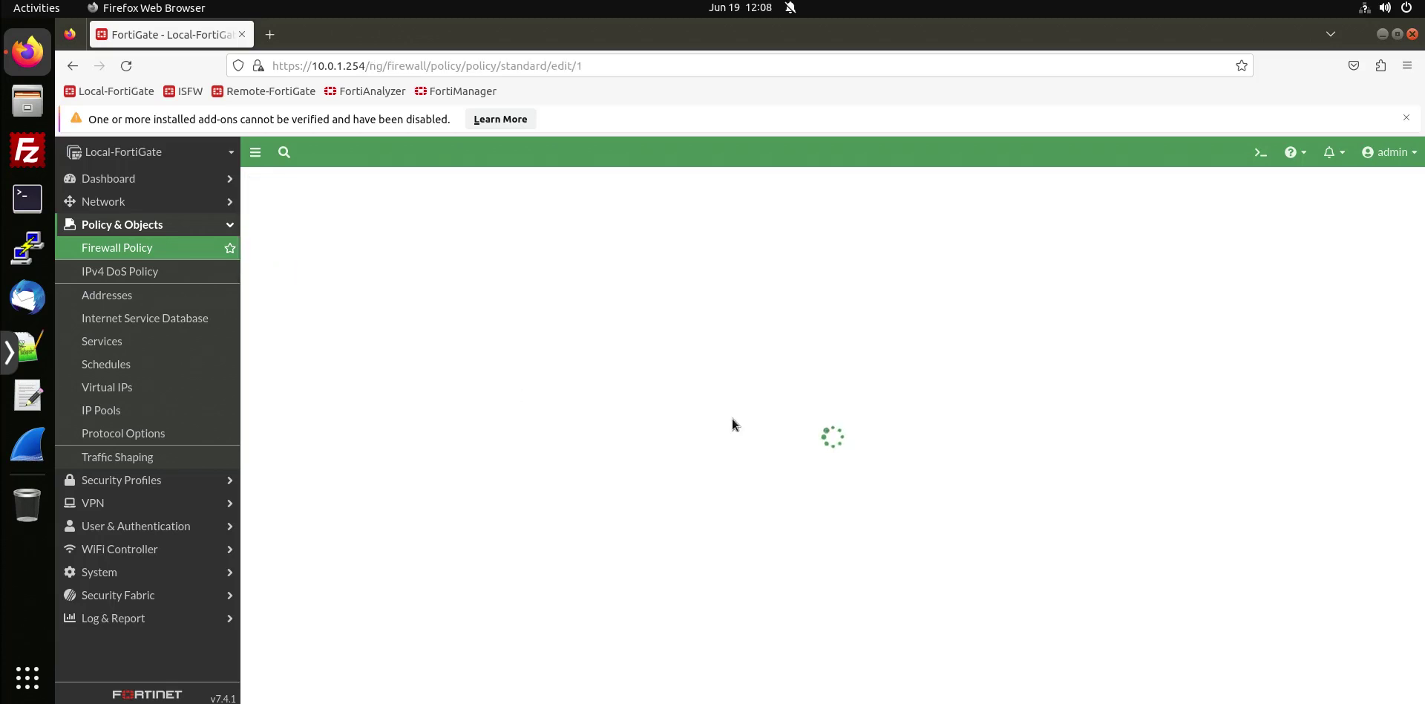
scroll(711, 403, down, 2)
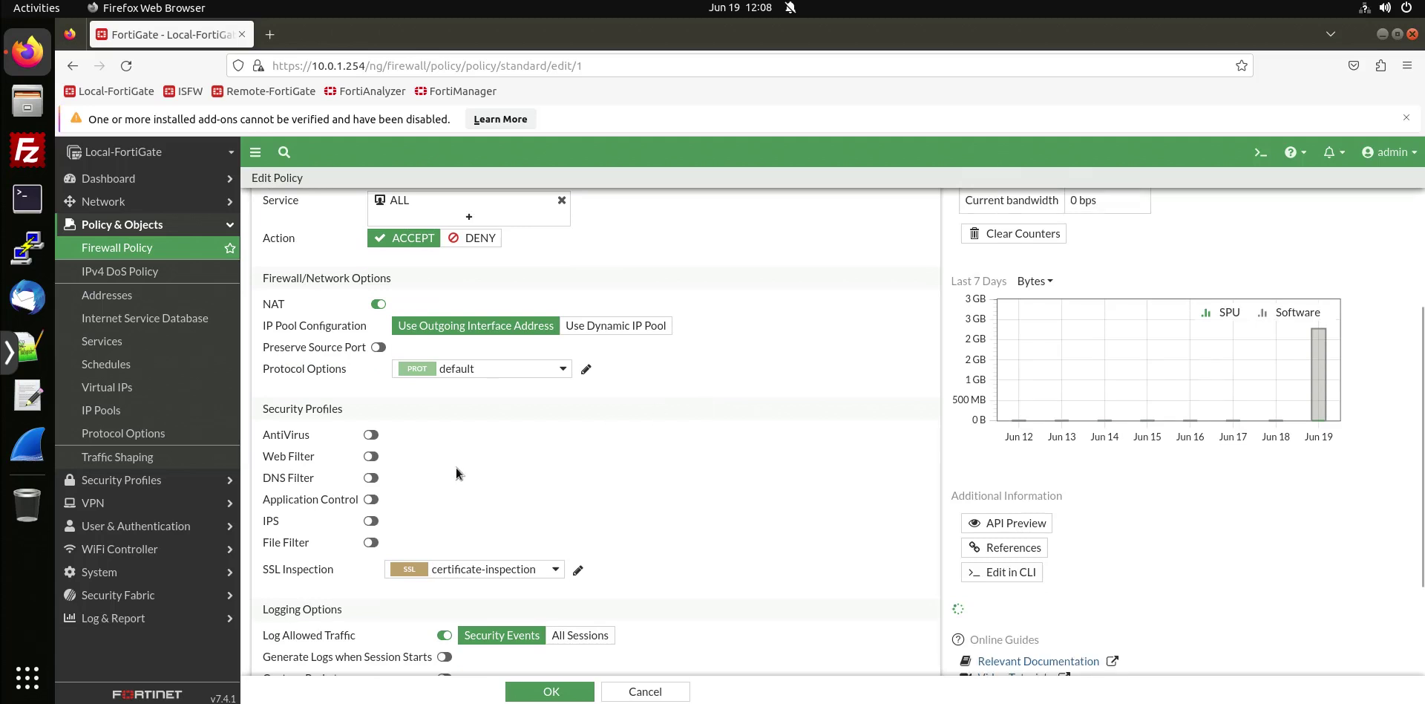
click(468, 570)
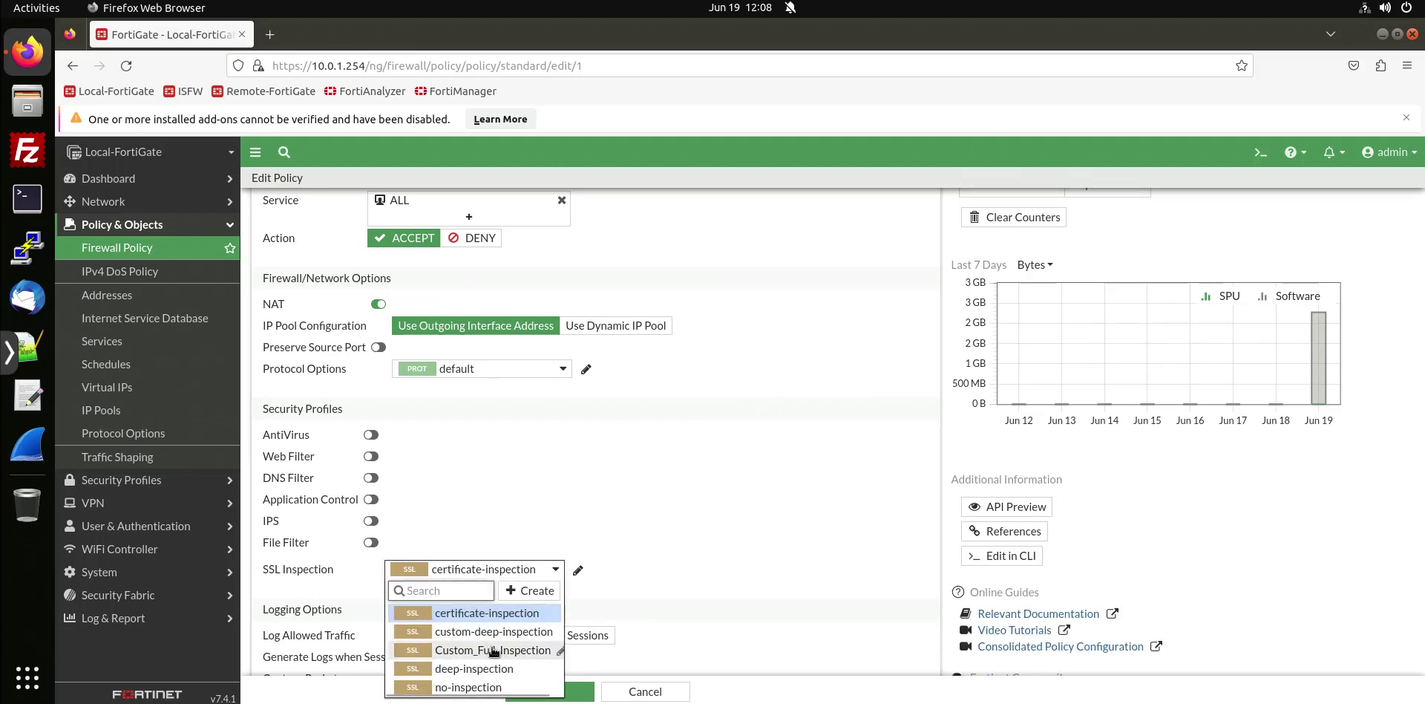
click(489, 650)
Highlight the web filter and SSL inspection instructions in lab guide steps 3–5.
click(739, 1)
click(553, 246)
drag(532, 215, 749, 220)
drag(749, 216, 881, 253)
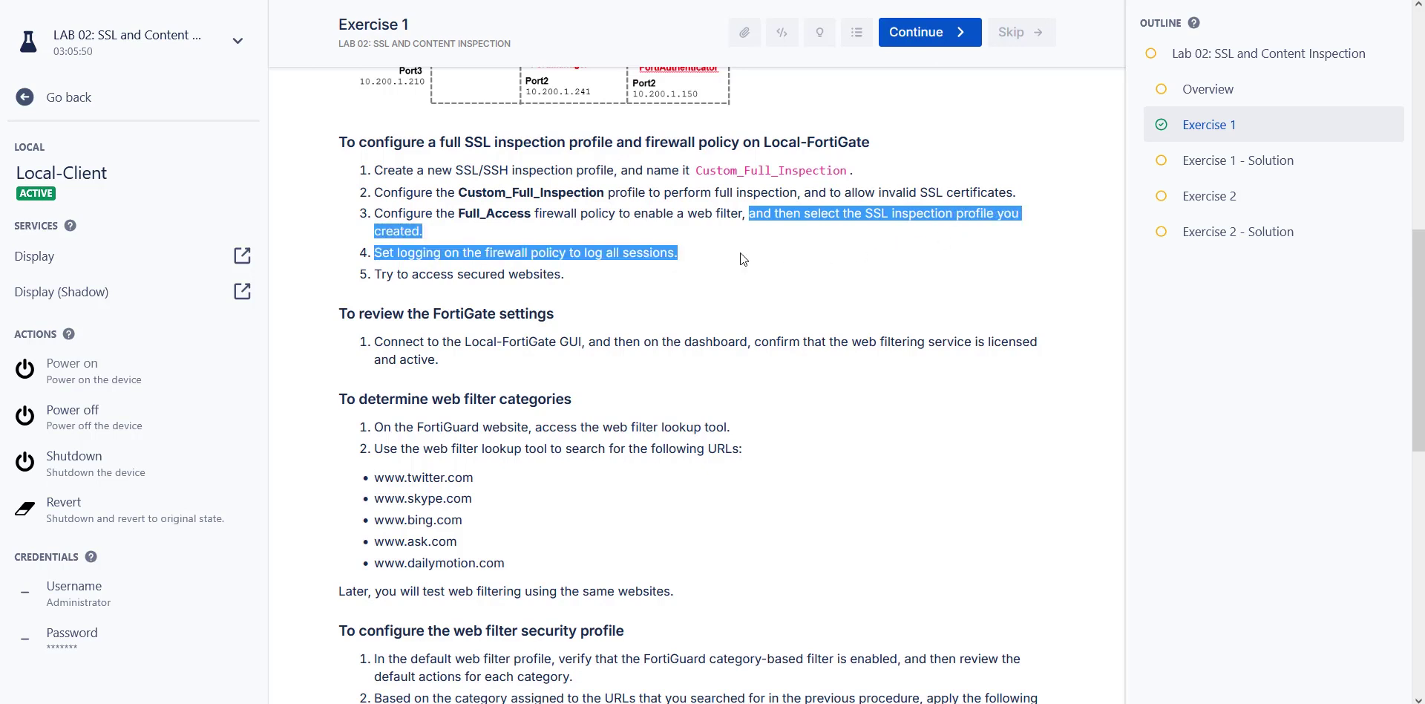
drag(742, 258, 752, 270)
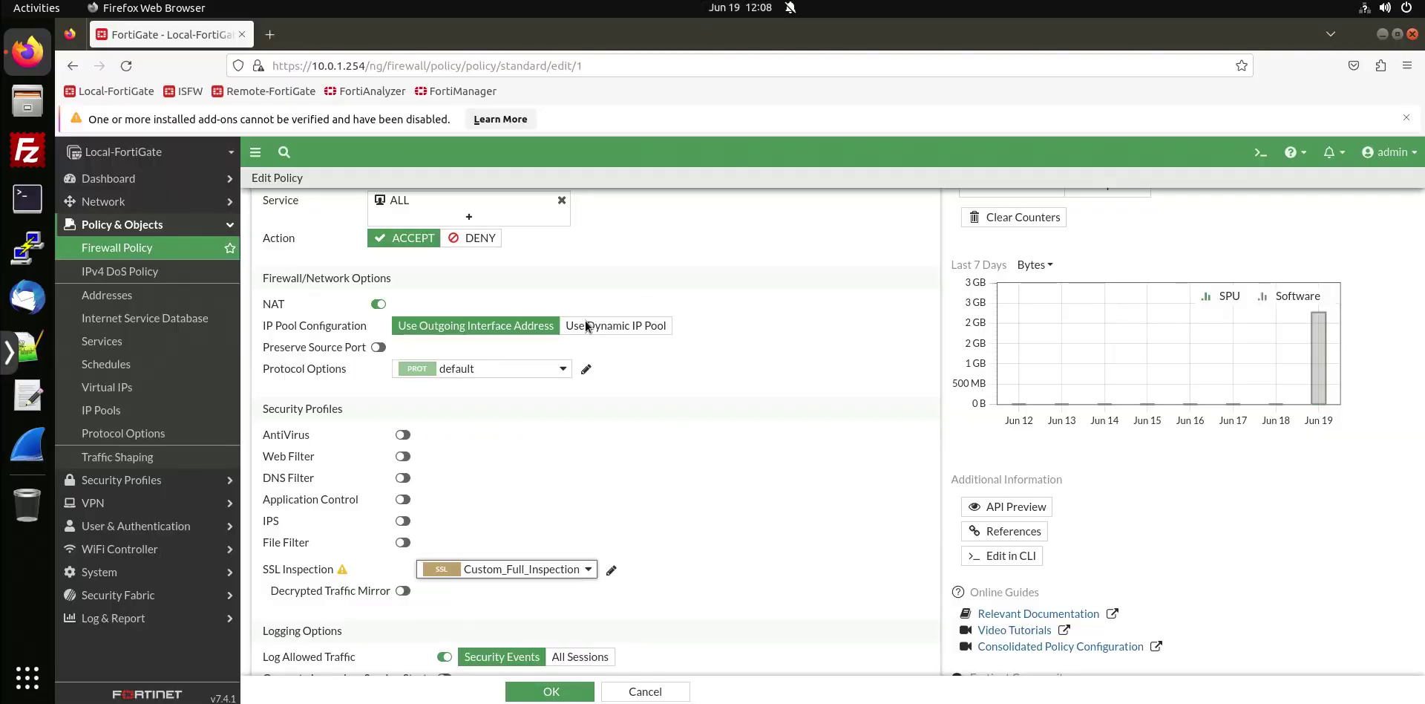
Enable the default web filter and log allowed traffic for All Sessions.
click(402, 455)
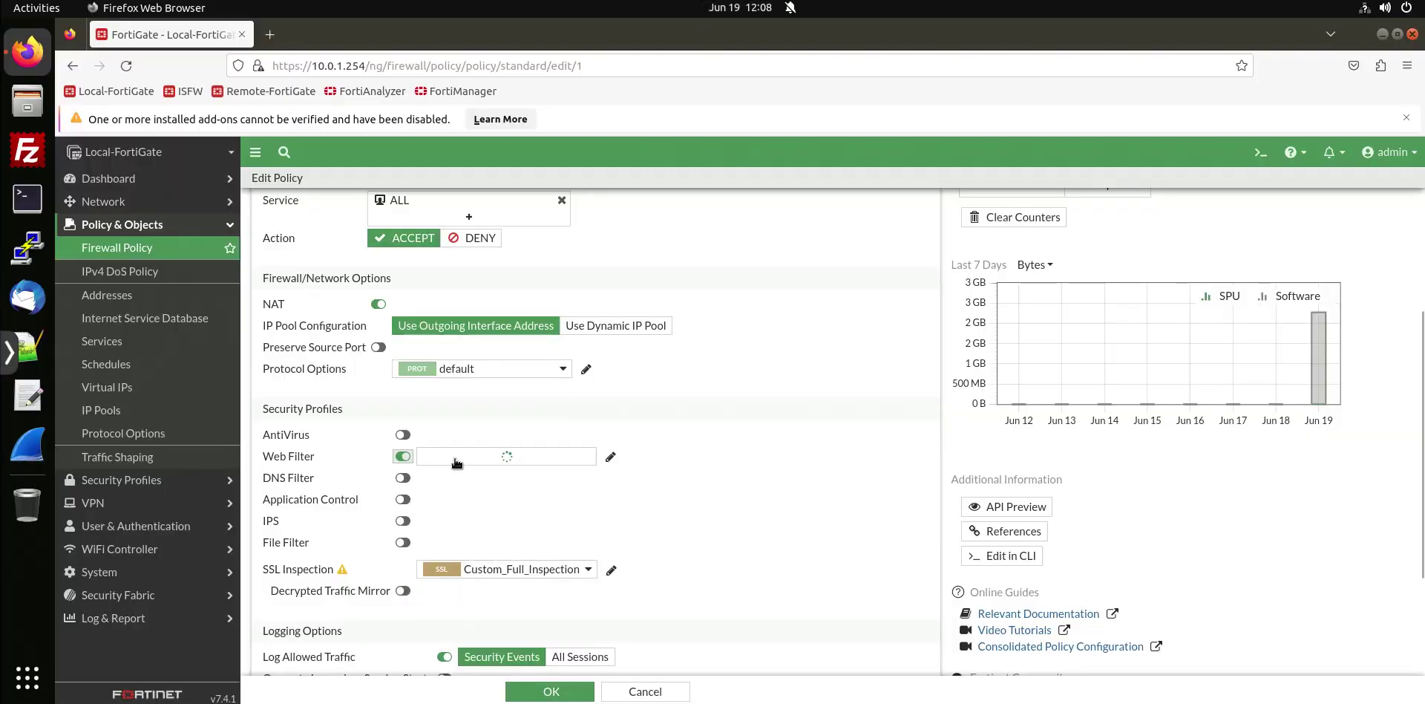
click(465, 461)
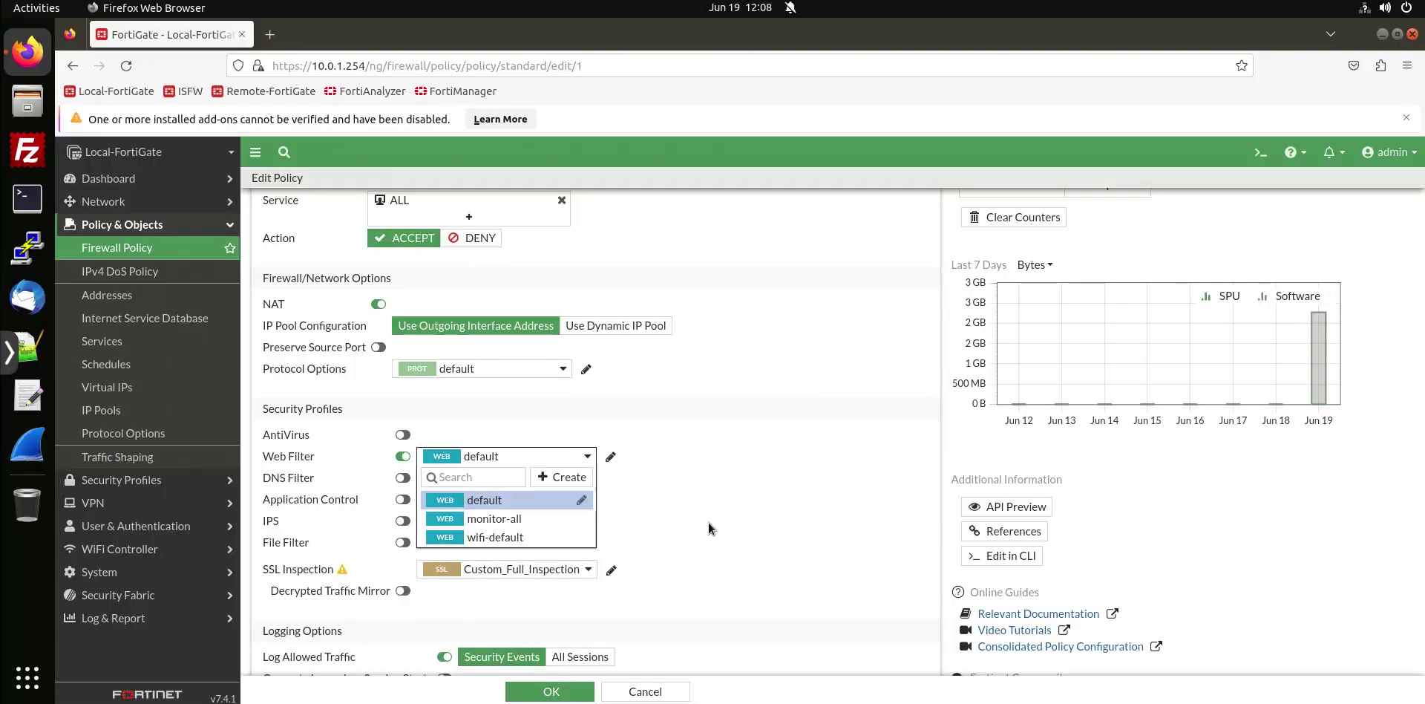
key(Escape)
mouse_move(486, 571)
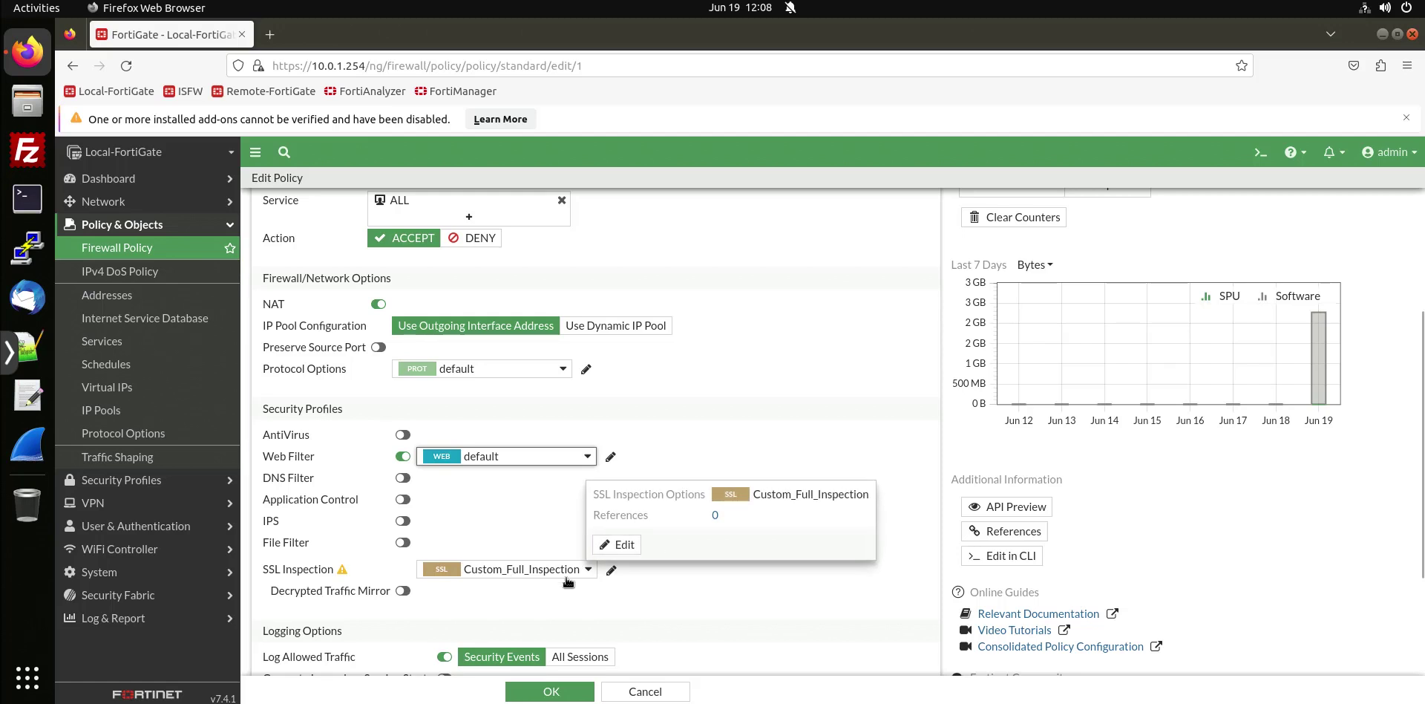
scroll(711, 591, down, 3)
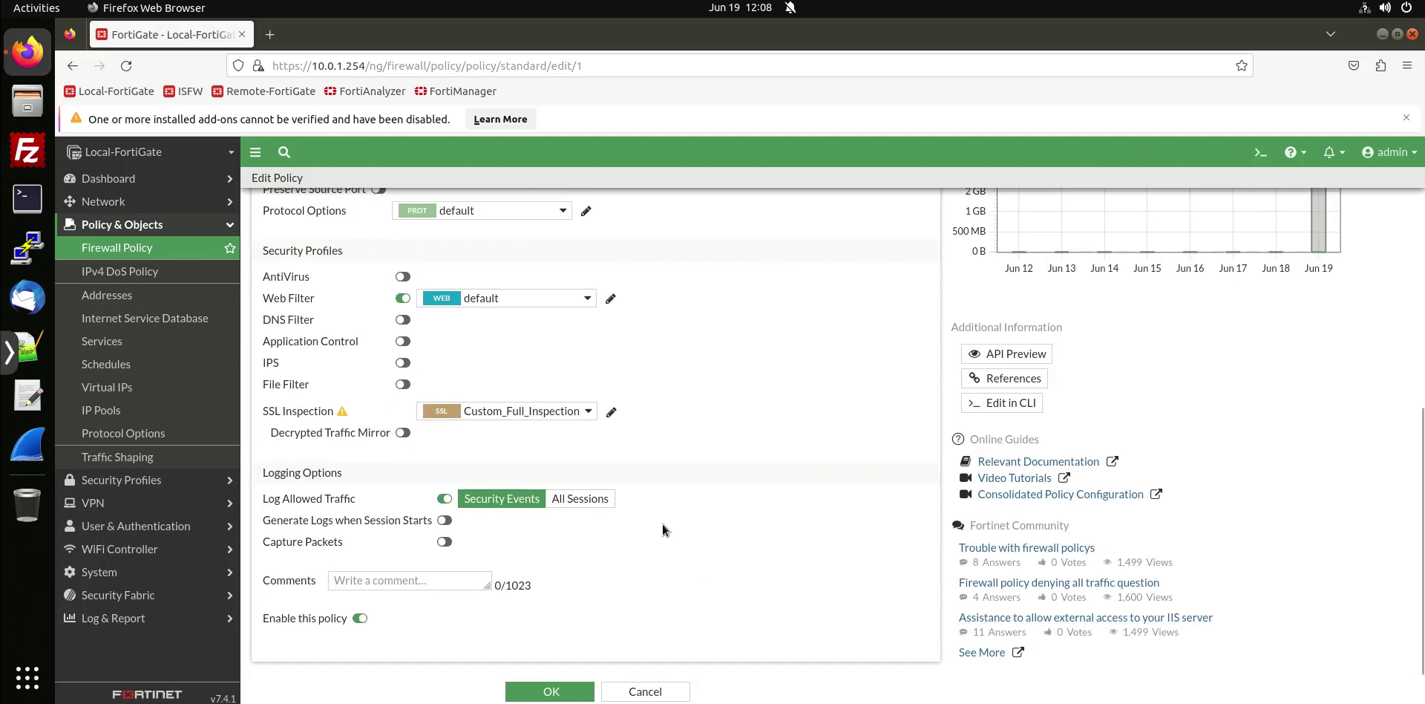
click(582, 499)
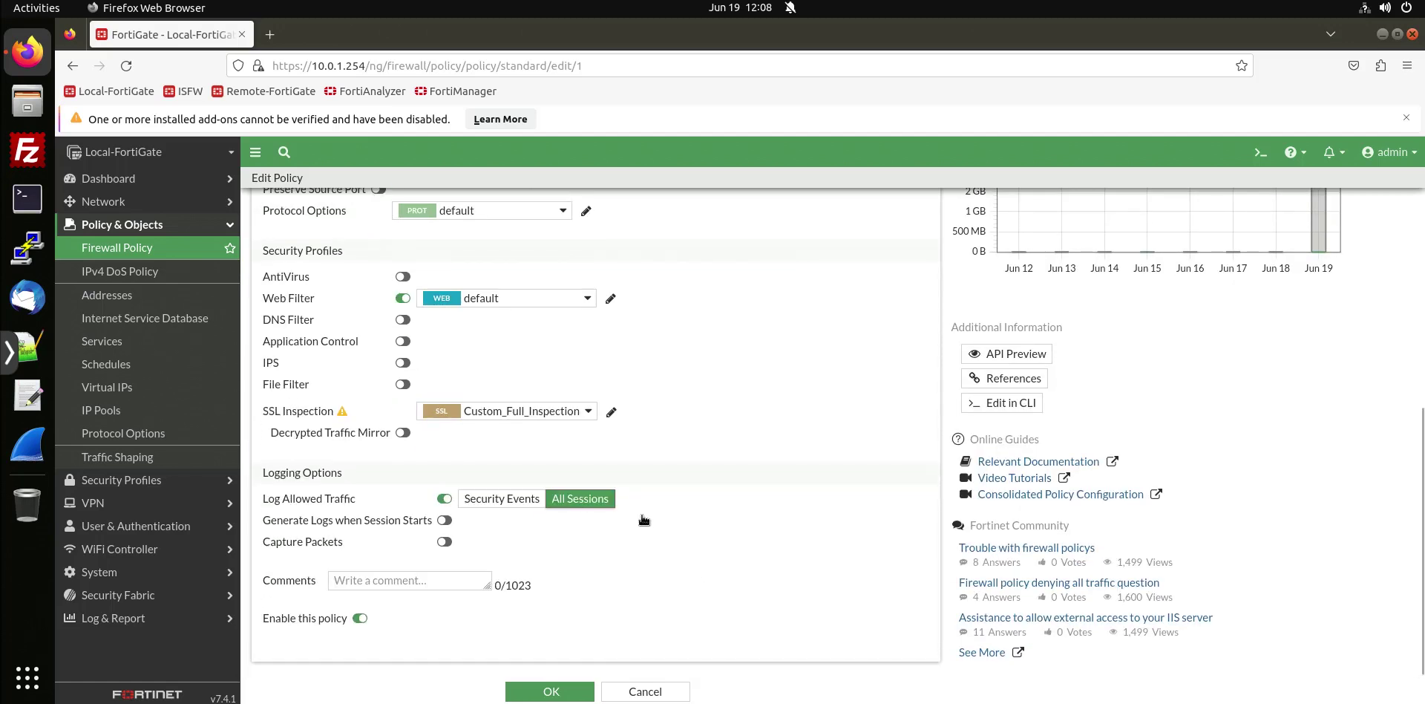
scroll(737, 454, up, 5)
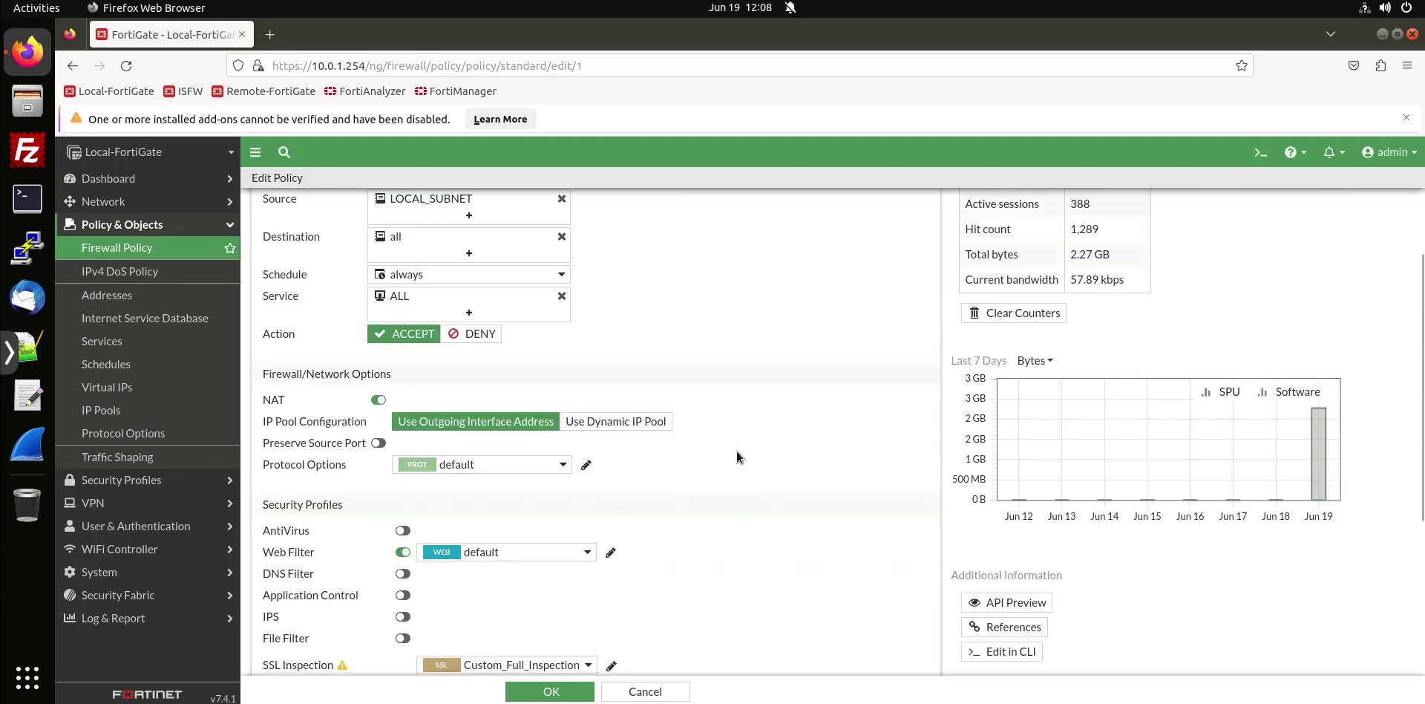
scroll(737, 456, up, 2)
Save the policy, accepting the full SSL inspection warning, then highlight guide step 5.
click(551, 691)
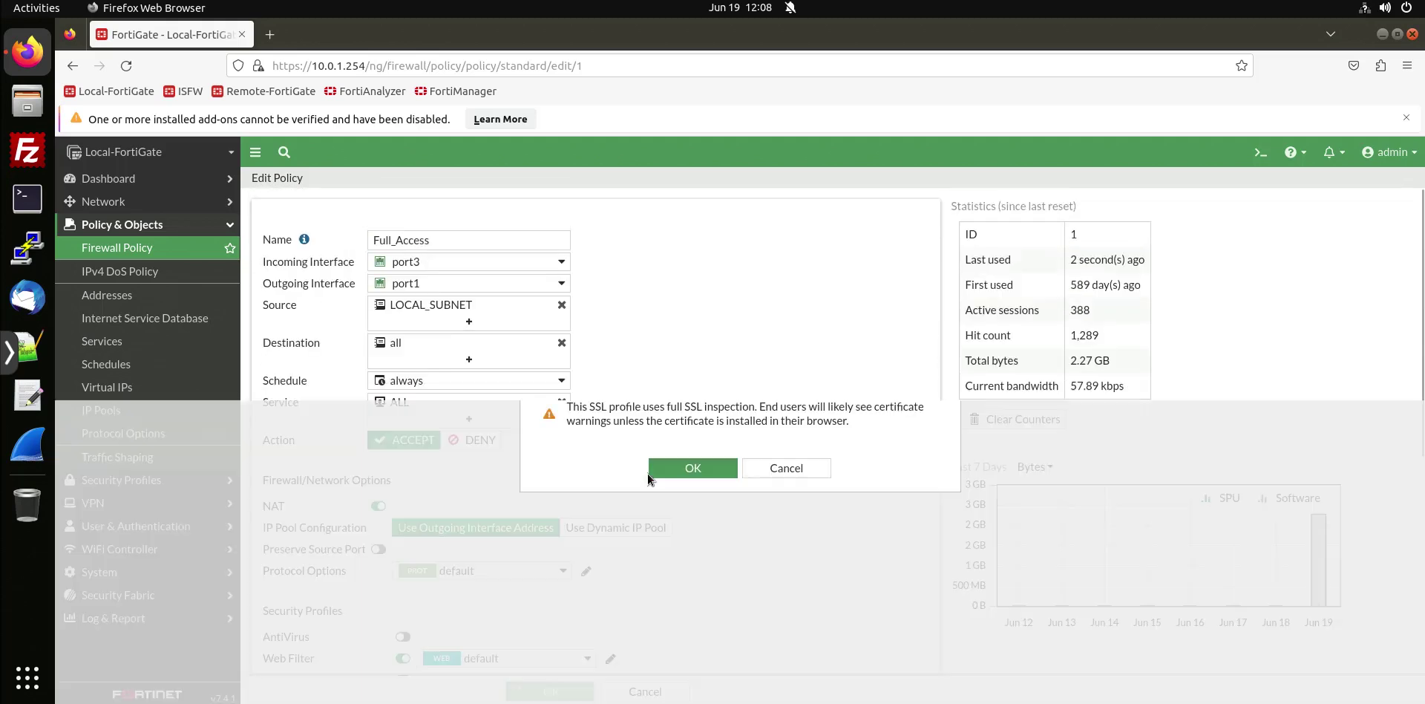
click(670, 475)
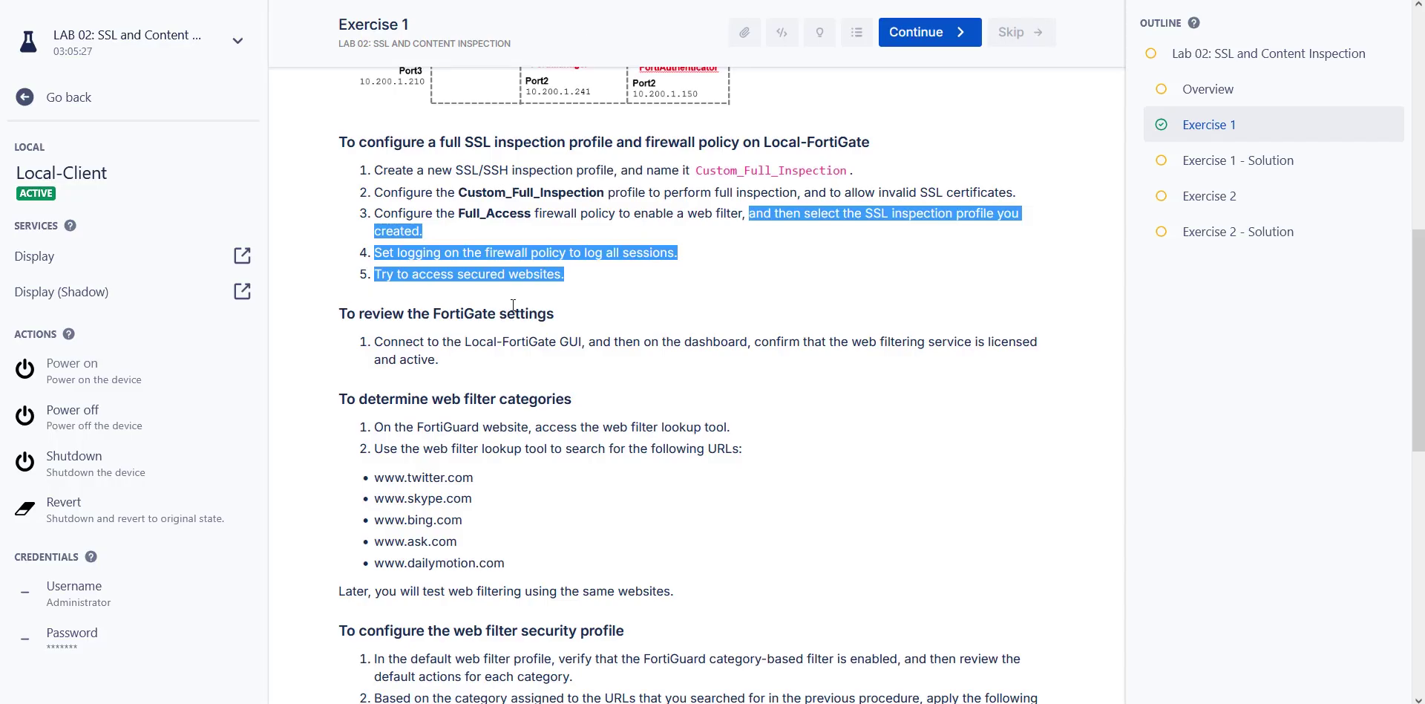
click(513, 305)
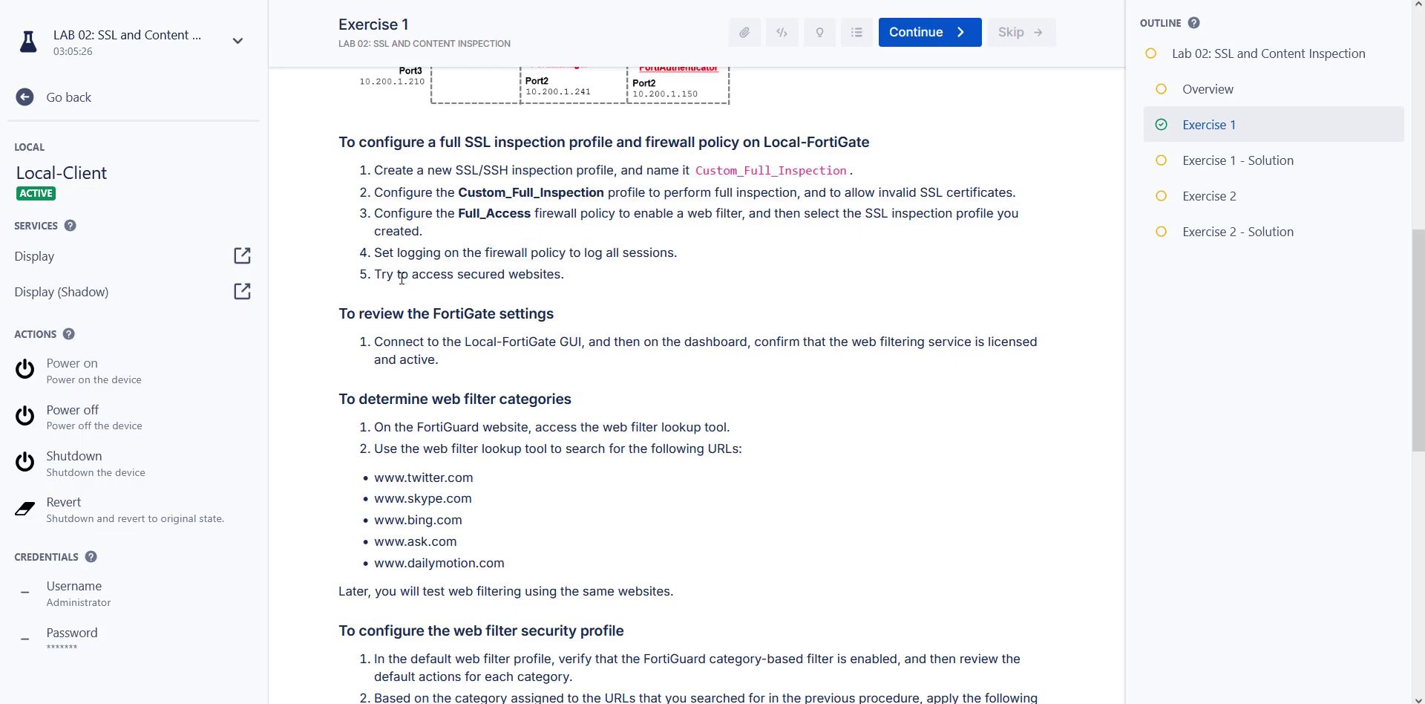
drag(561, 274, 386, 280)
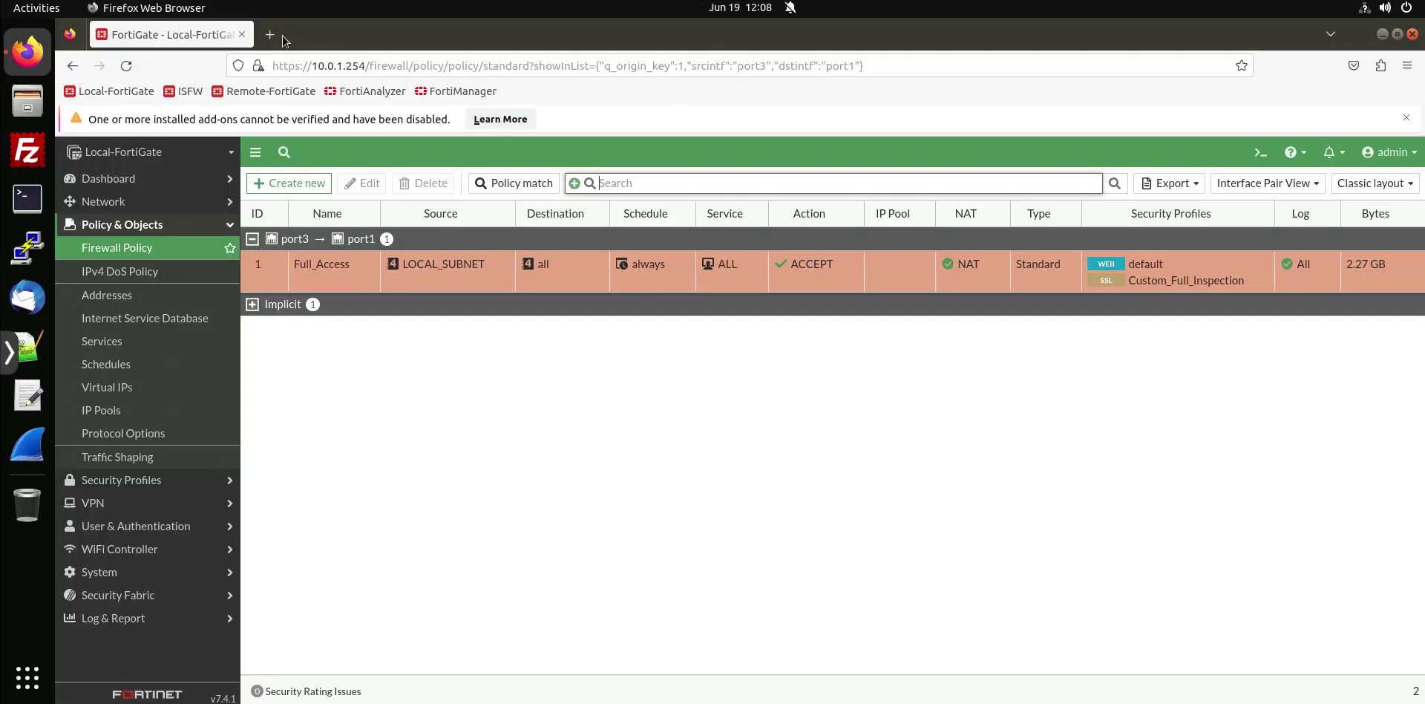
key(ctrl+t)
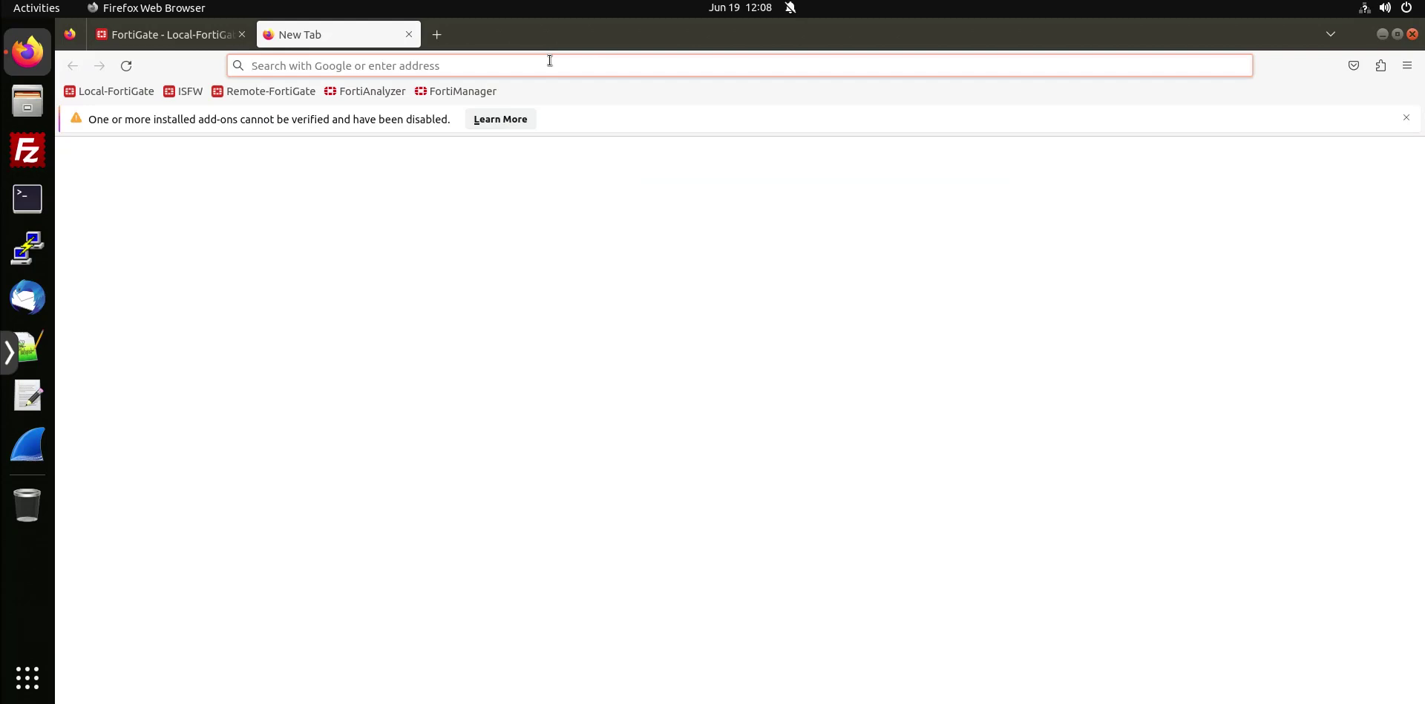
text(https://)
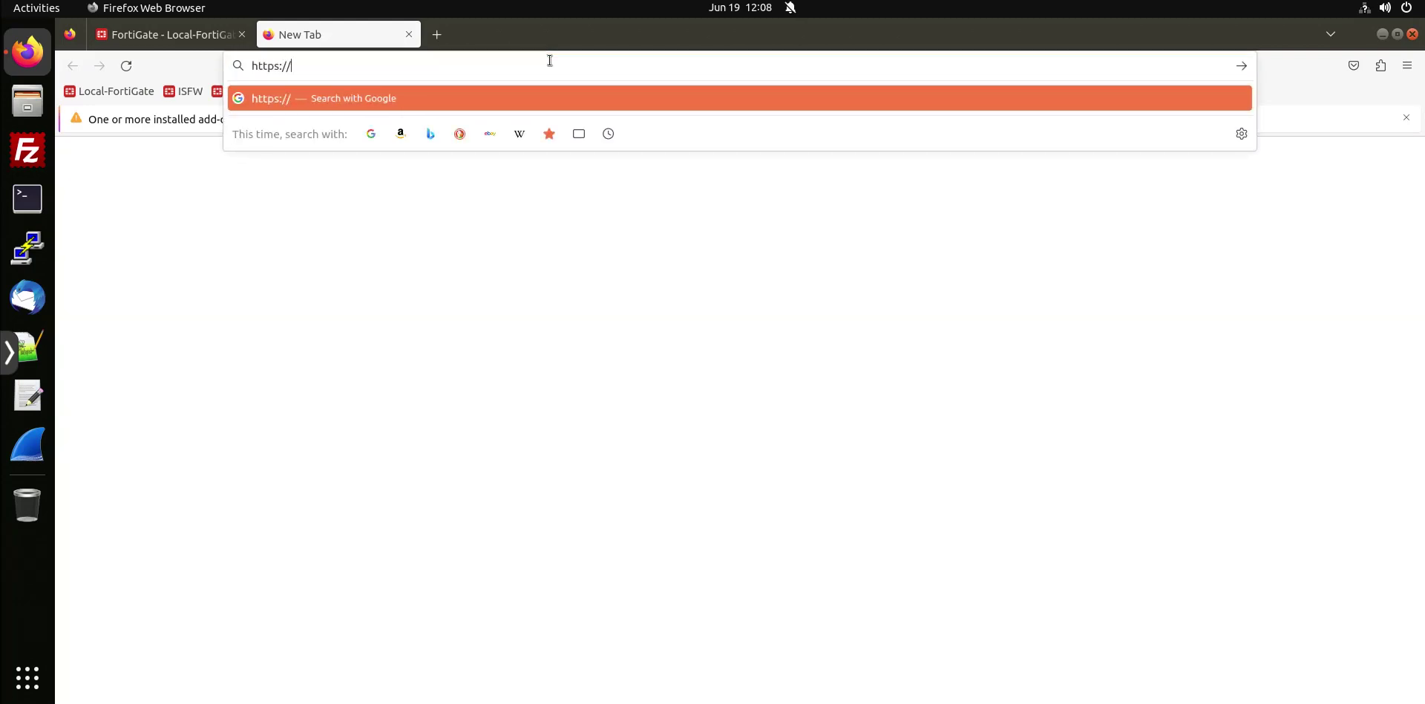
text(www.exam)
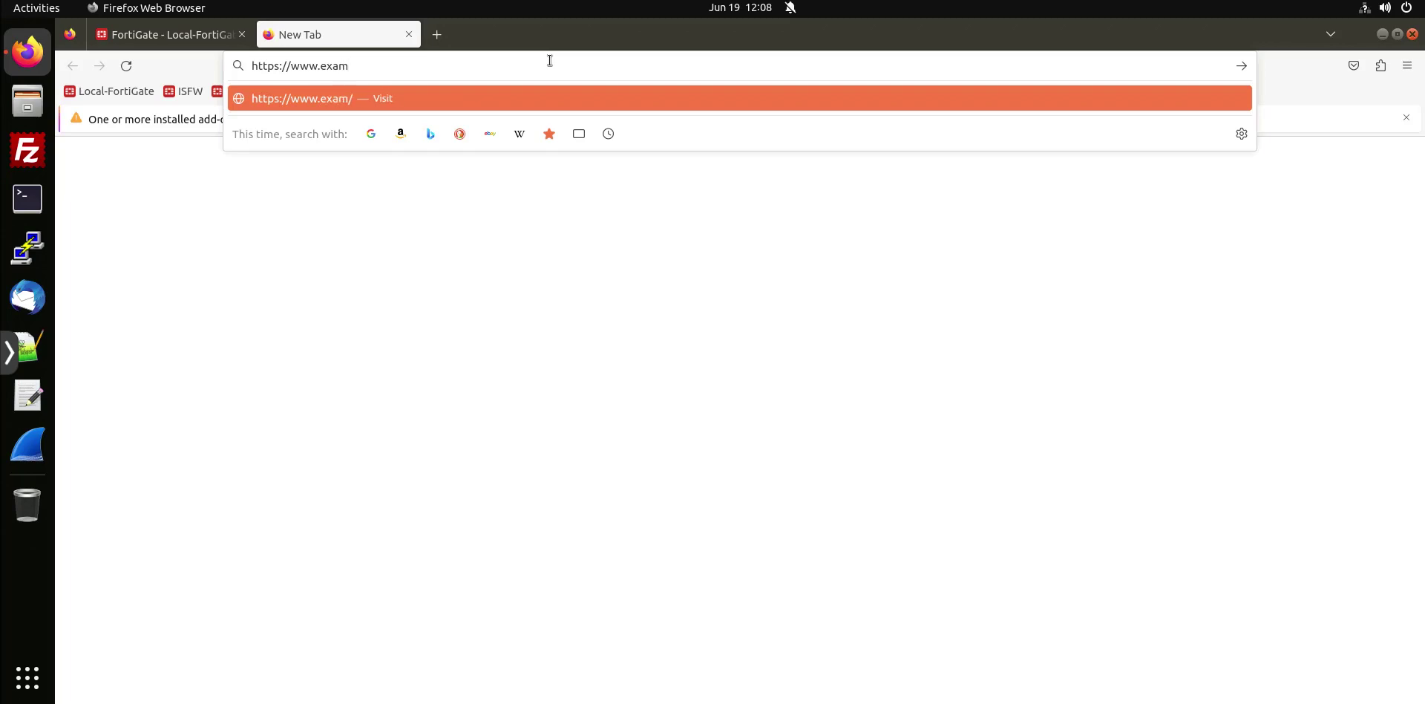
text(ple.com)
key(Return)
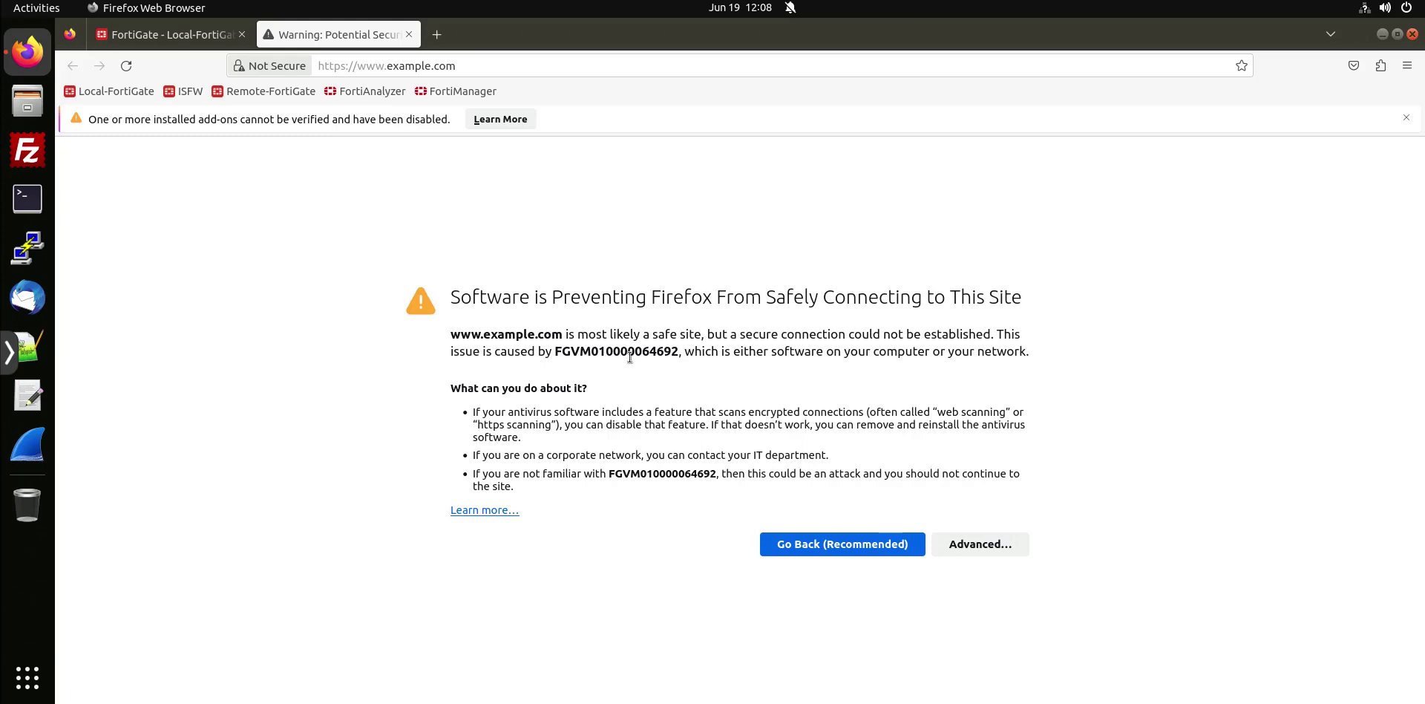
click(970, 557)
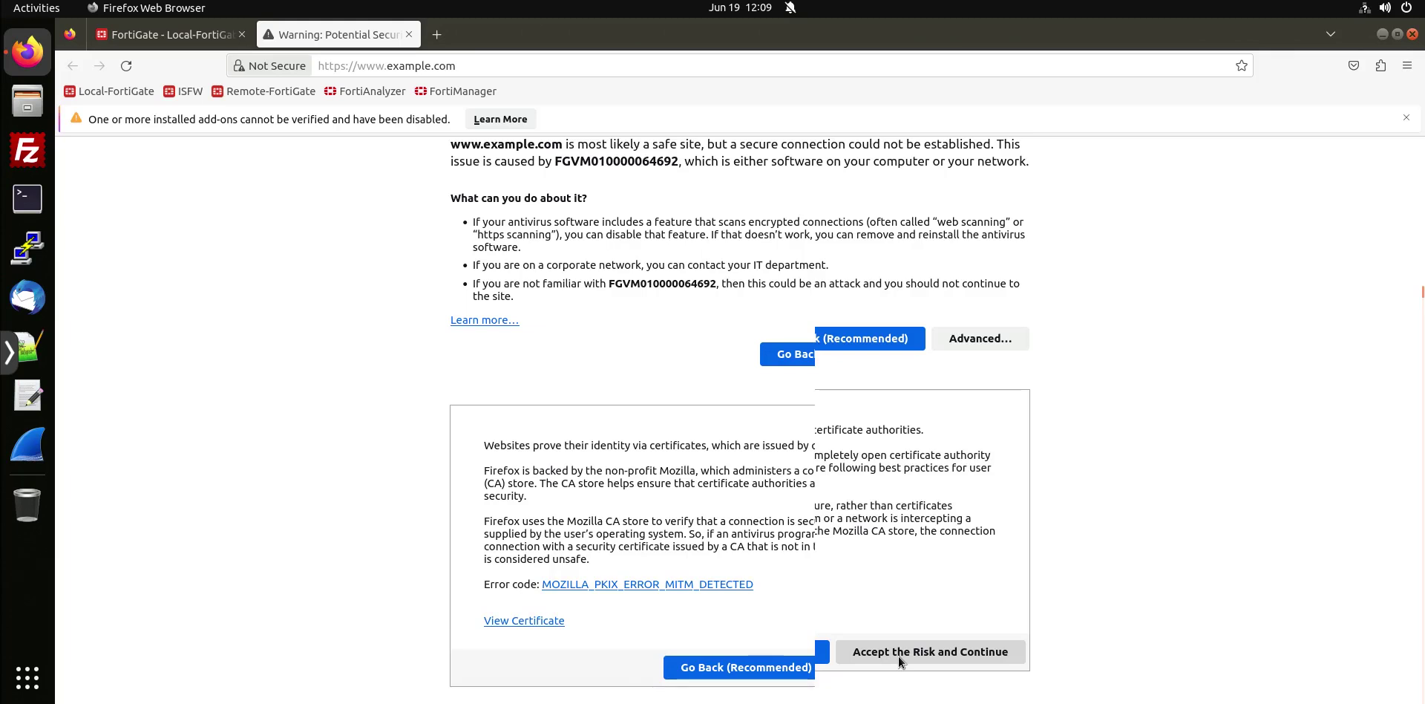
click(898, 656)
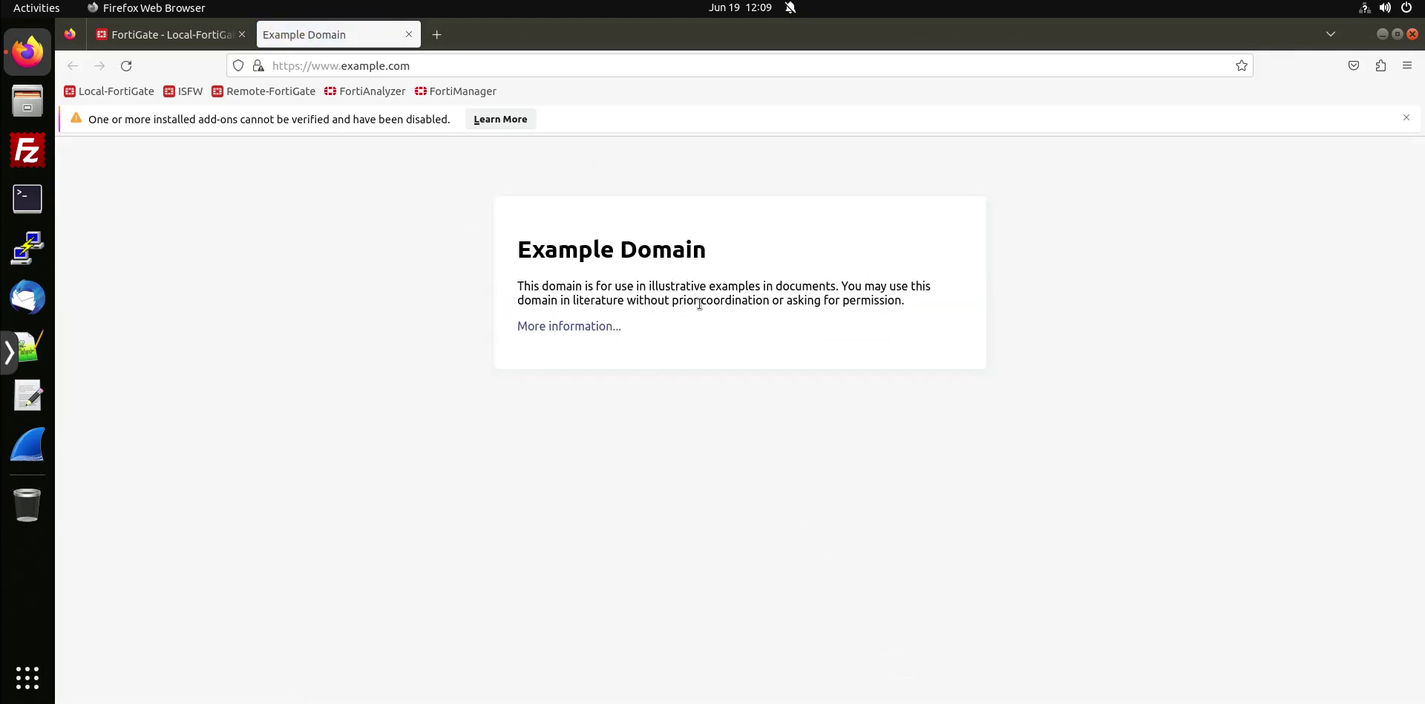
click(1406, 66)
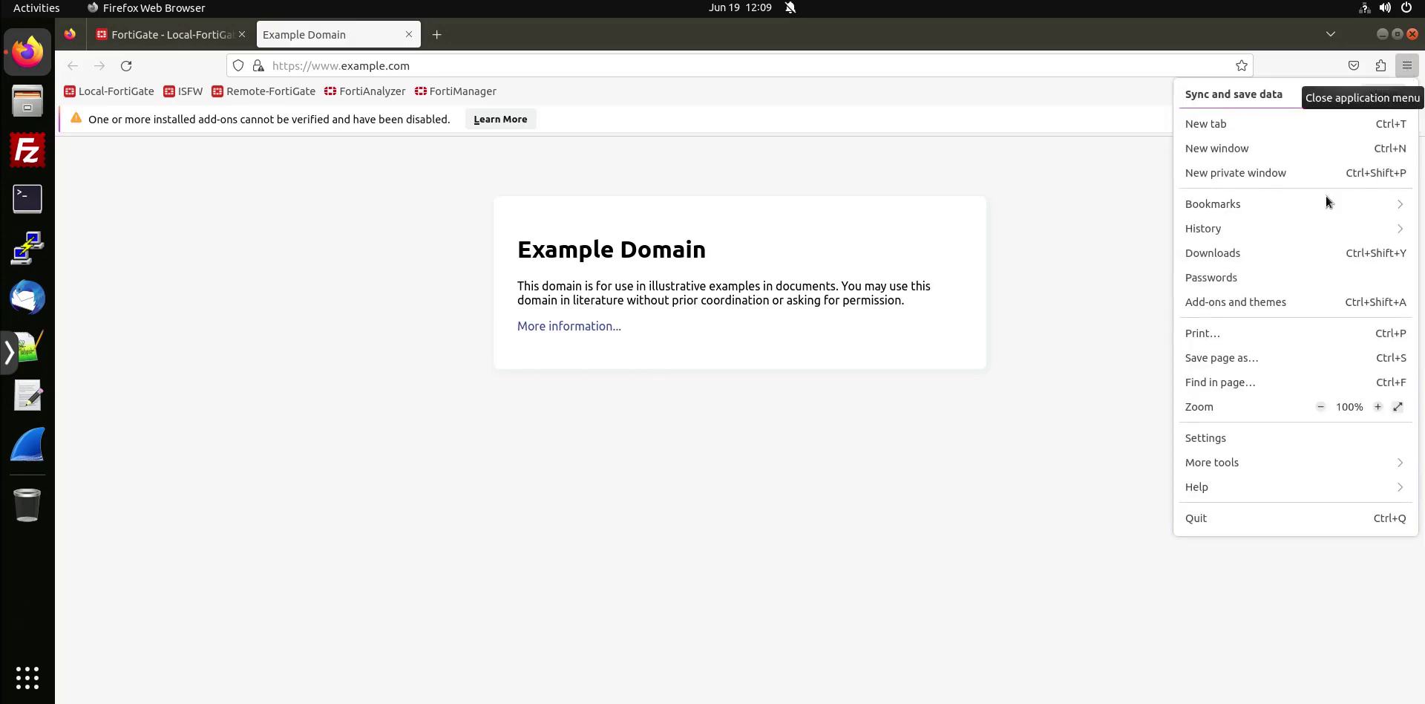
Search Firefox settings for 'certi' and open the stored certificates list.
click(1223, 442)
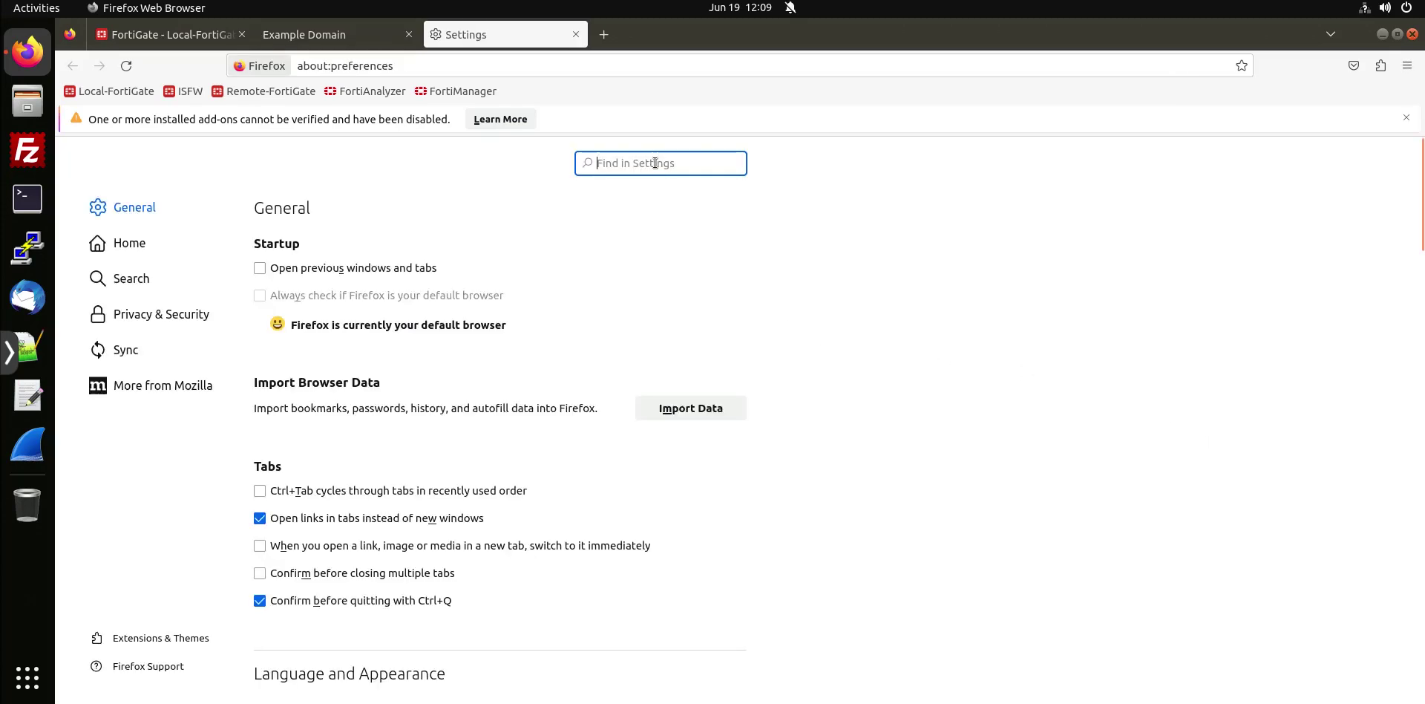
text(certi)
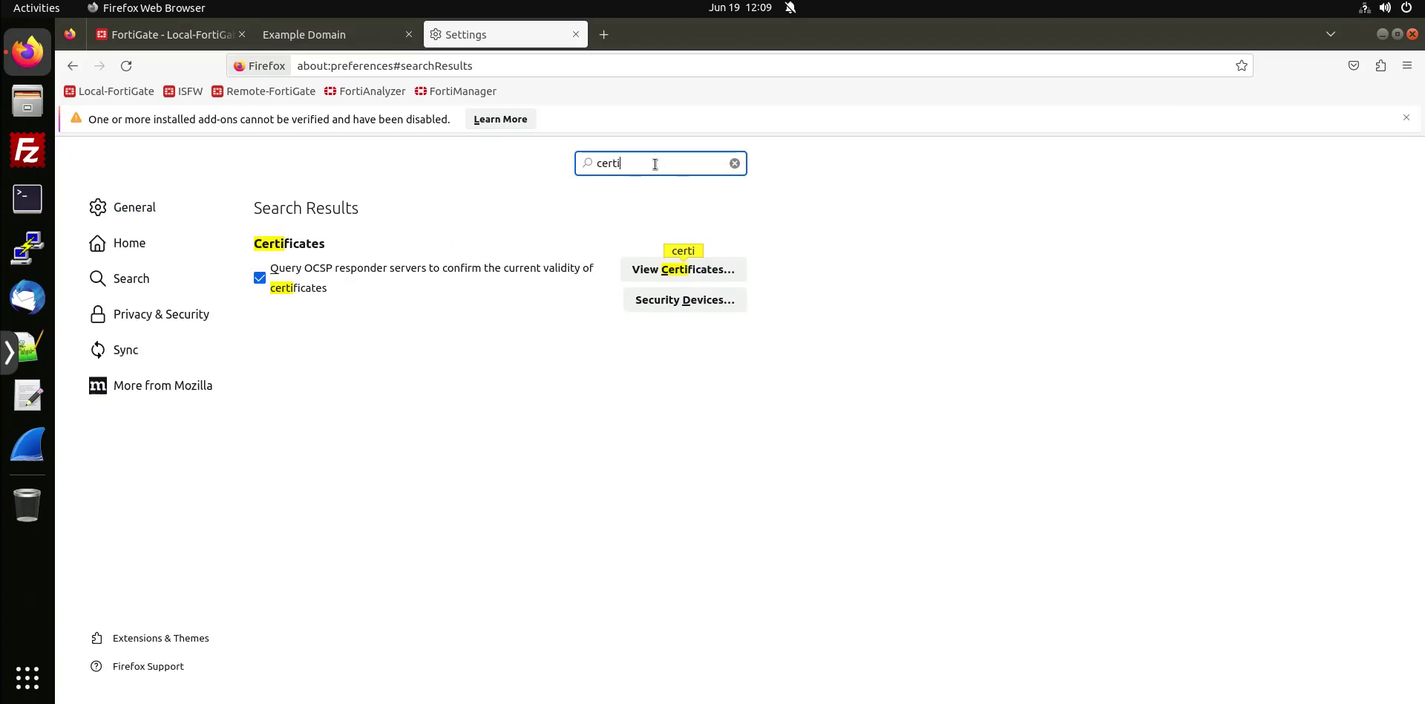
click(686, 270)
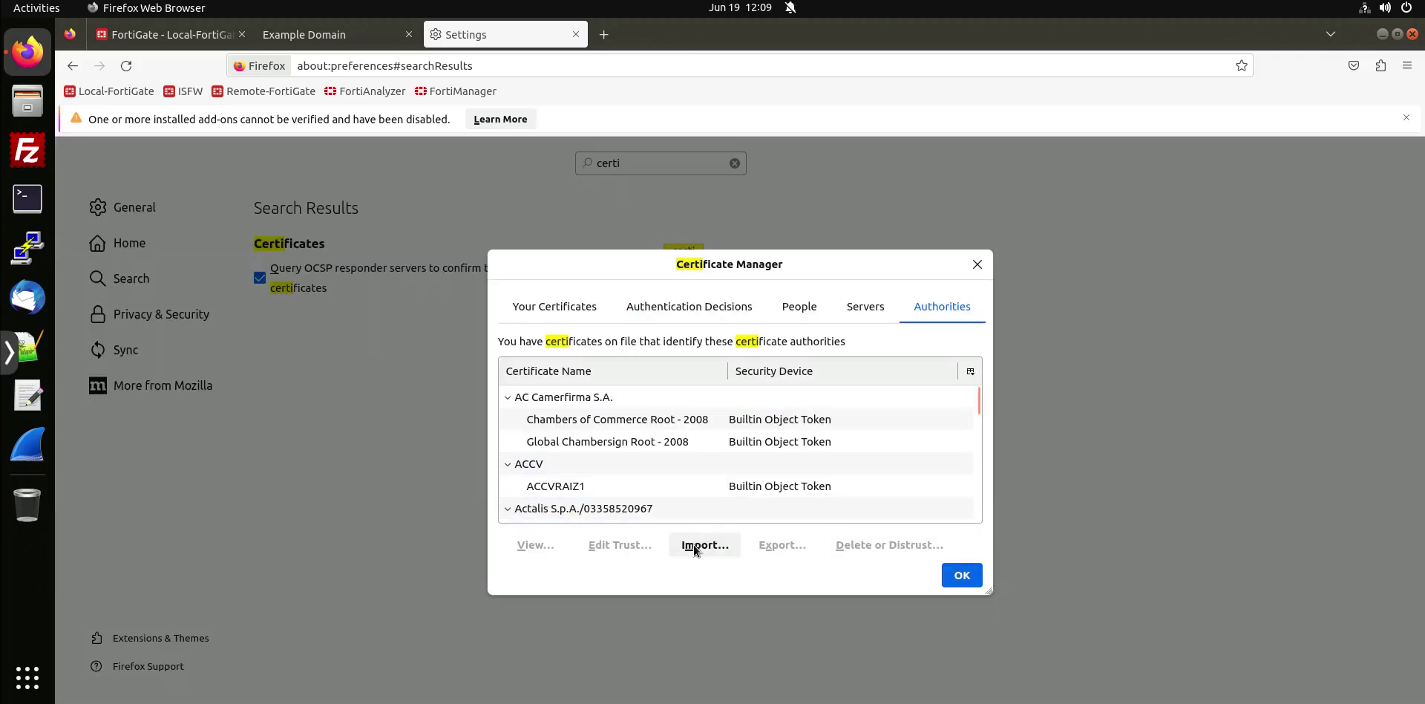
scroll(688, 515, down, 8)
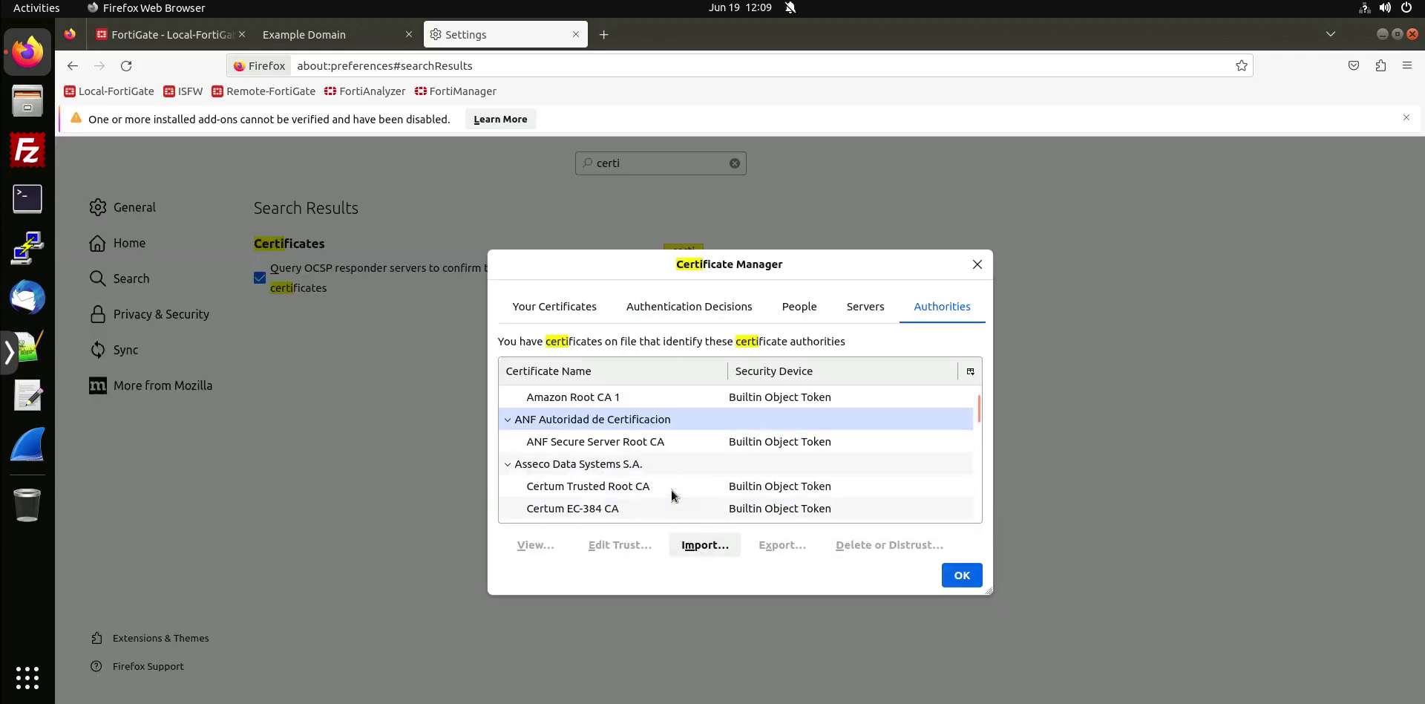
scroll(658, 485, down, 6)
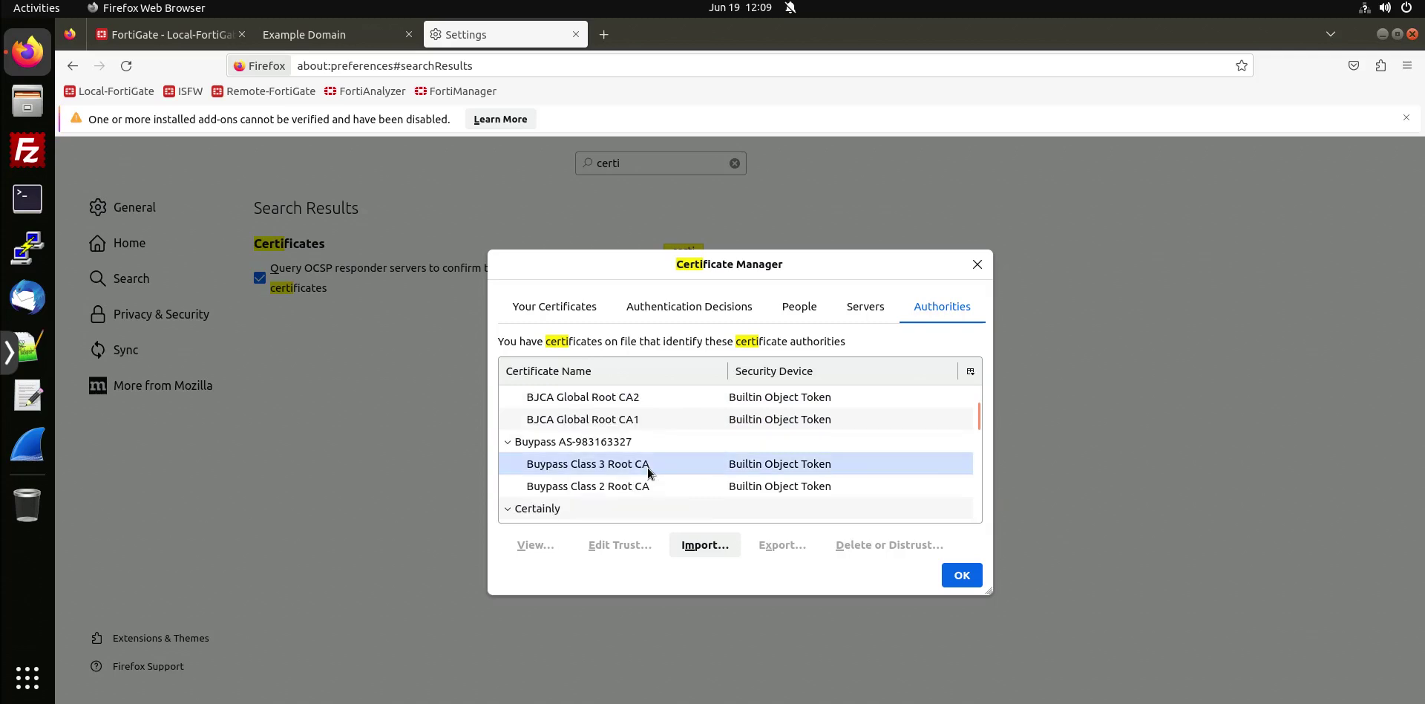
scroll(648, 472, down, 5)
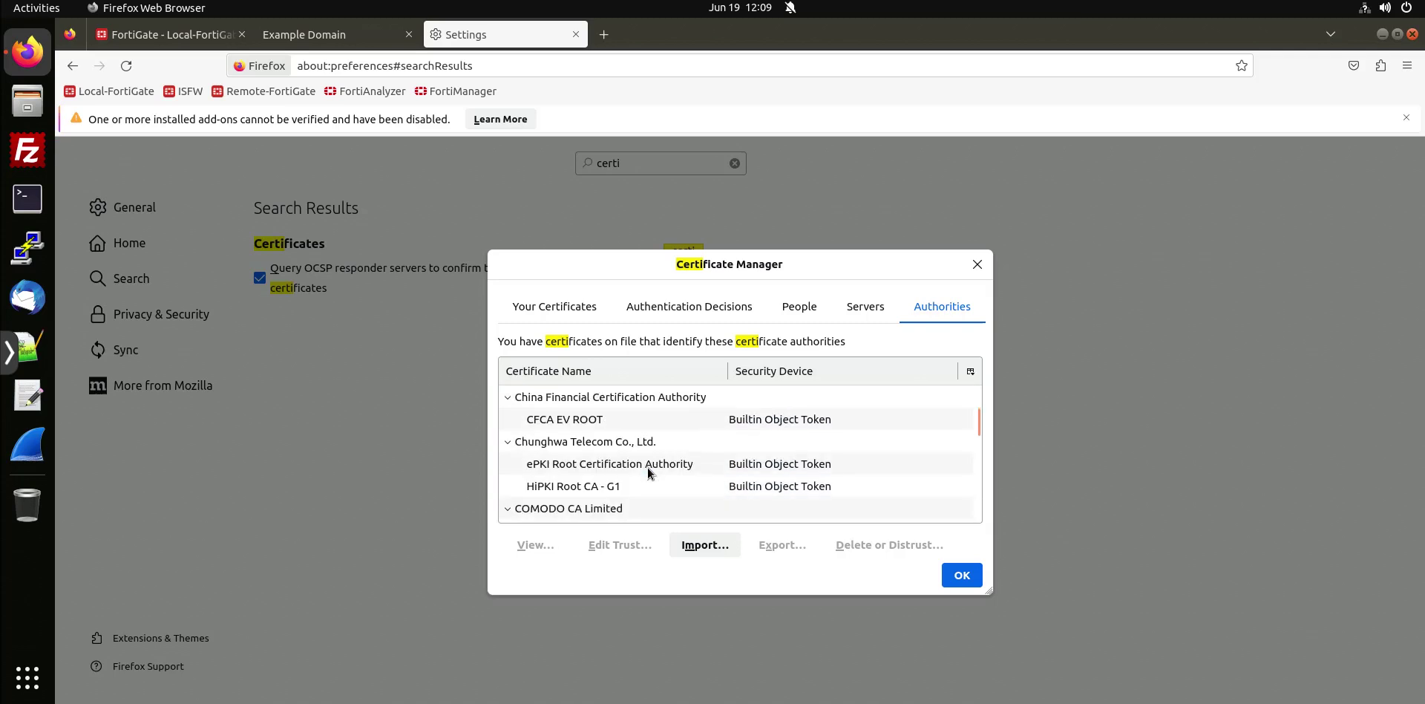
scroll(648, 473, down, 6)
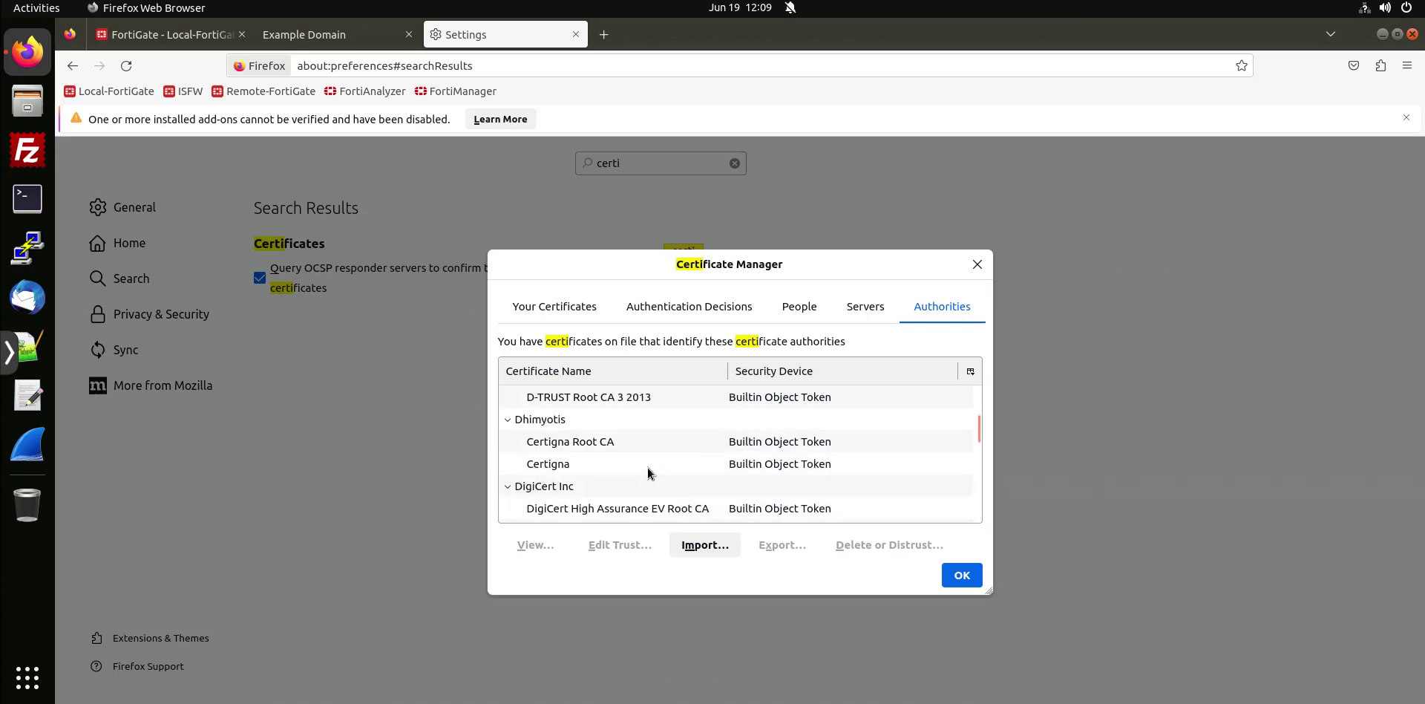
scroll(648, 473, down, 6)
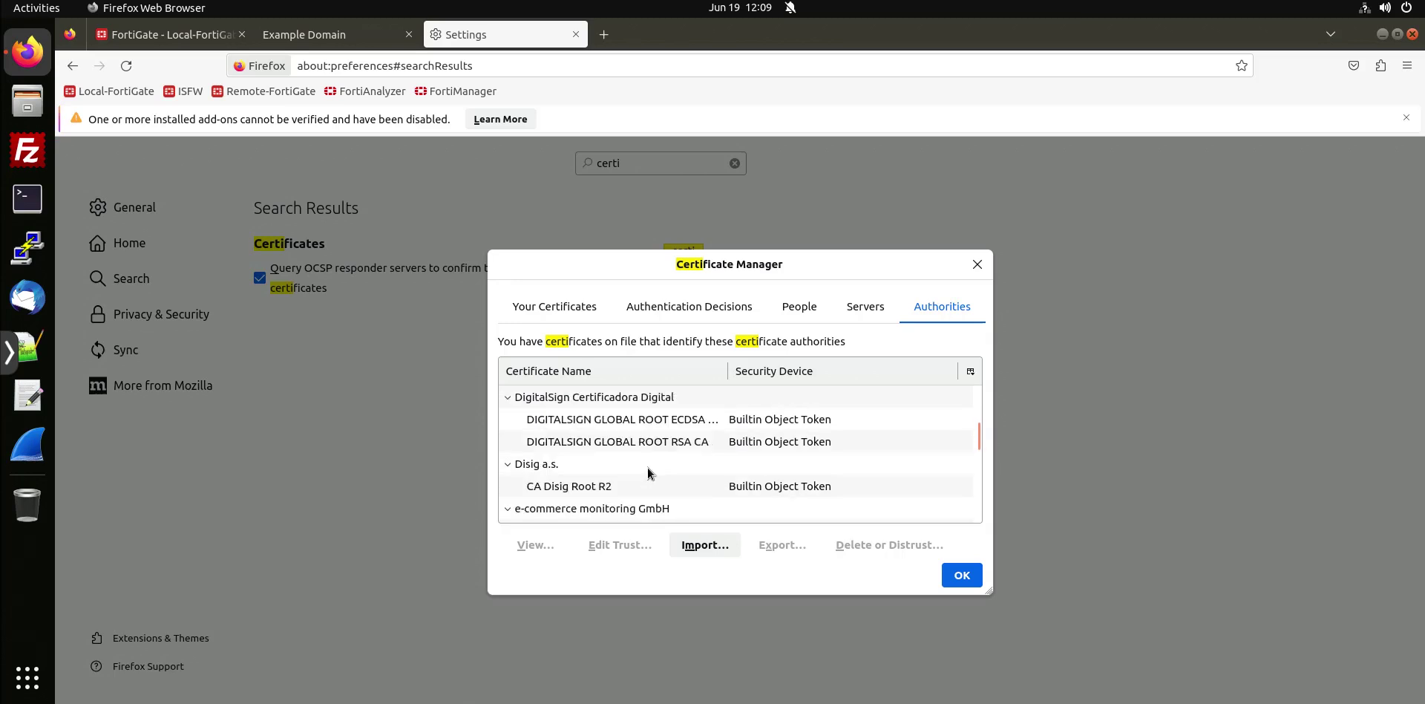
scroll(648, 473, down, 6)
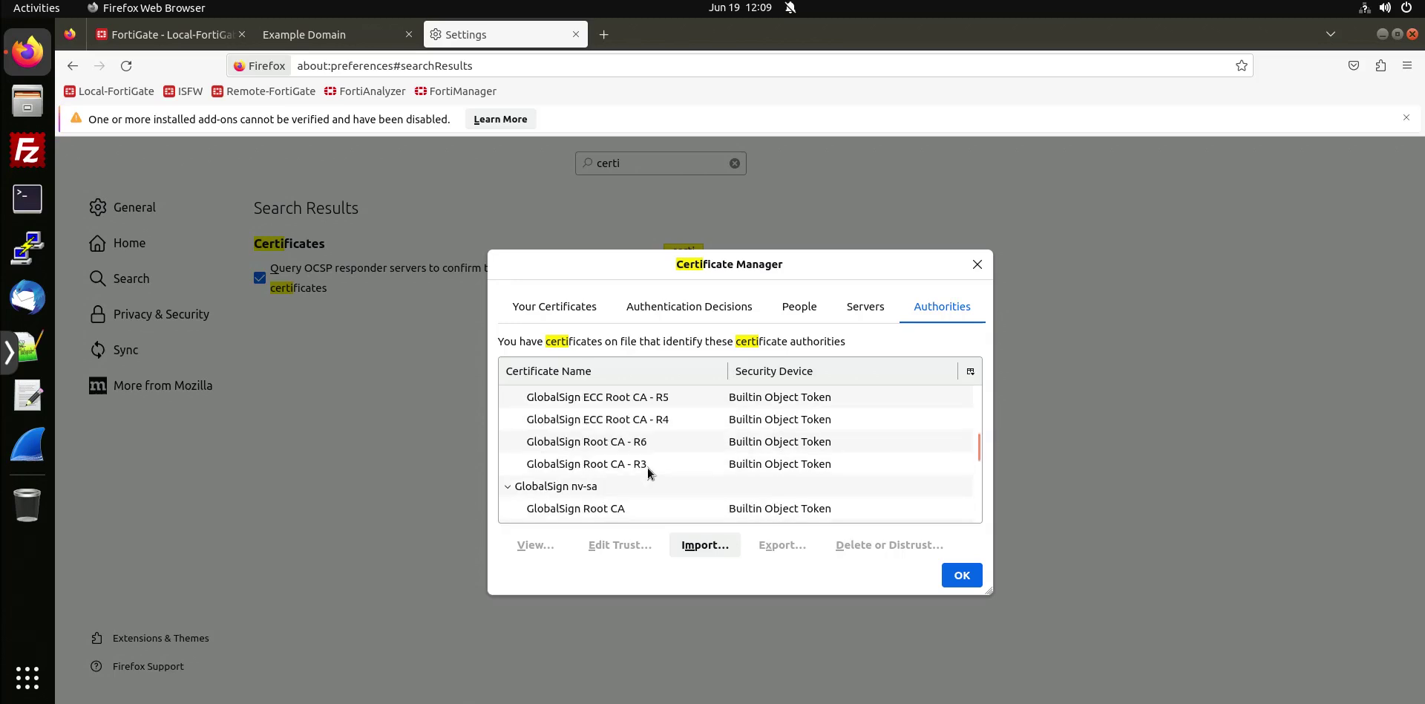
scroll(647, 470, up, 2)
scroll(648, 470, down, 1)
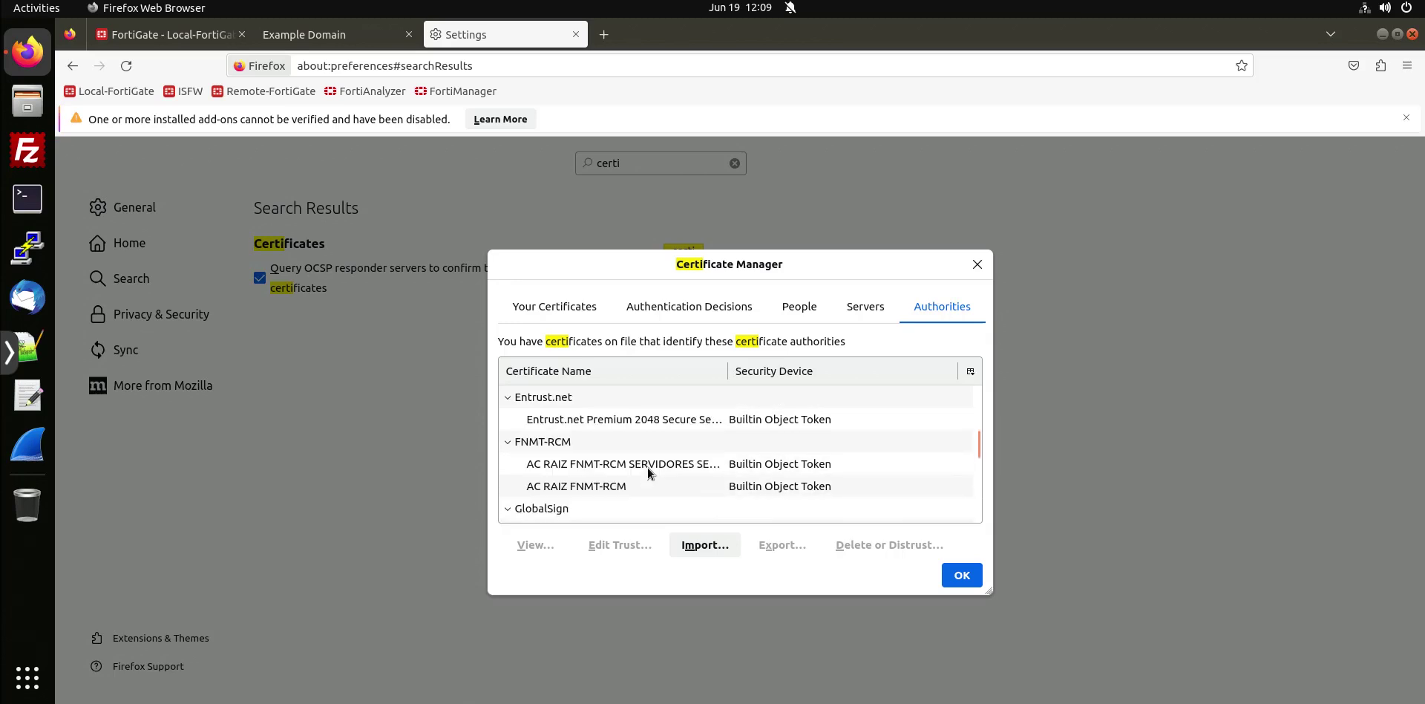
Import Fortinet_CA_SSL.cer from FortiGate-Immersion as an authority trusted to identify websites.
click(702, 546)
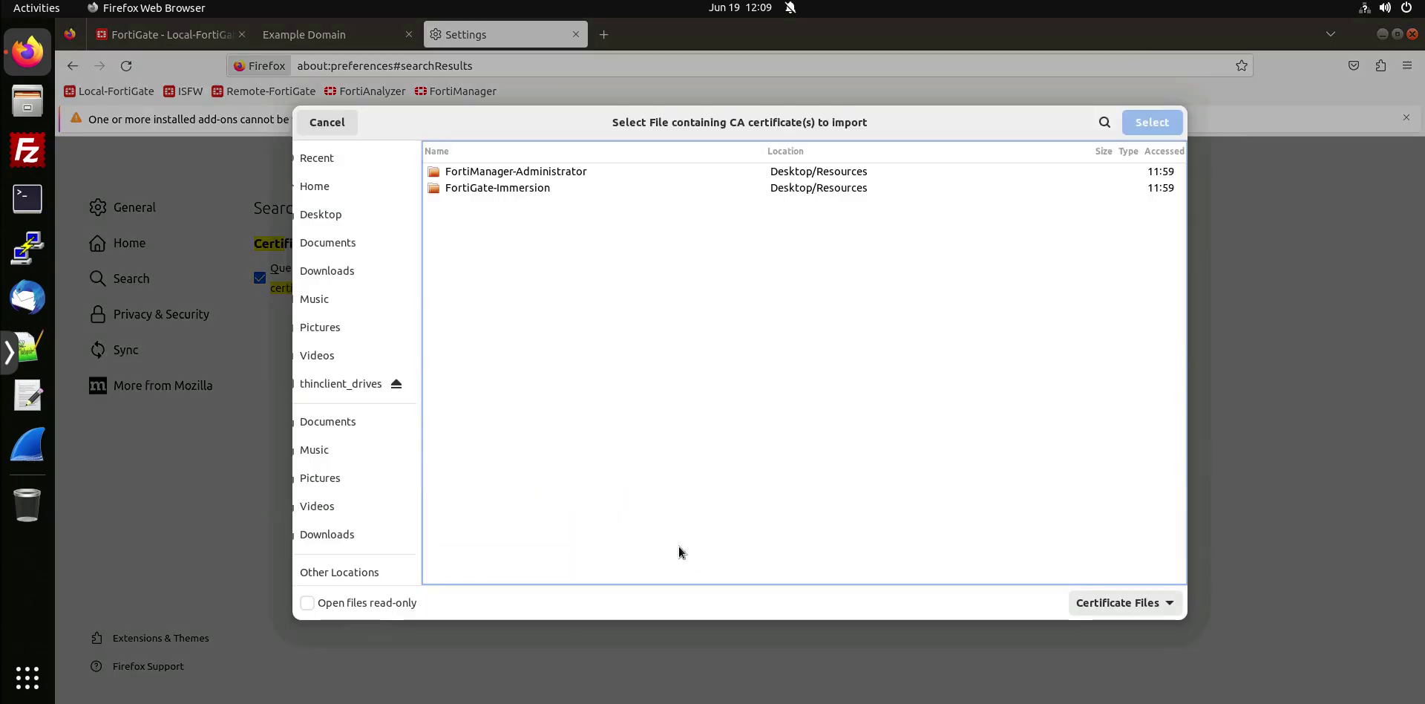
double_click(507, 192)
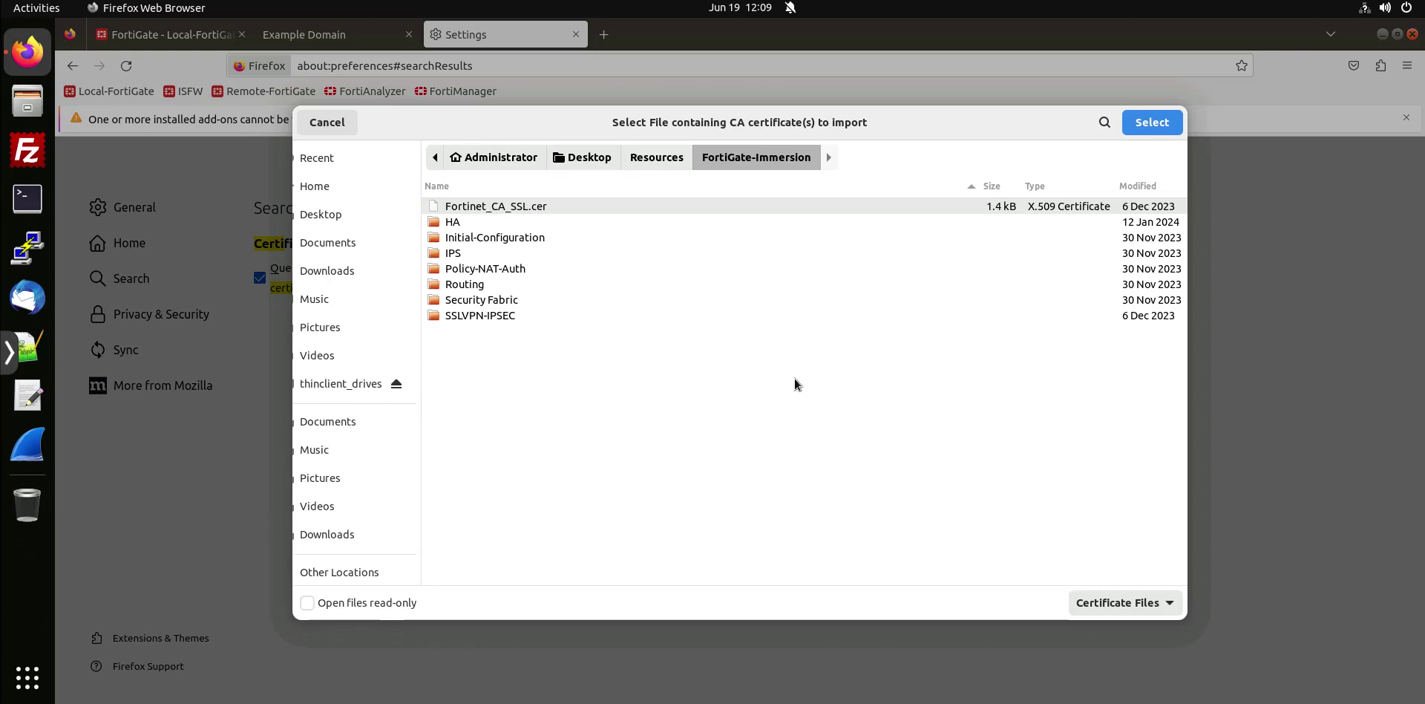
key(Return)
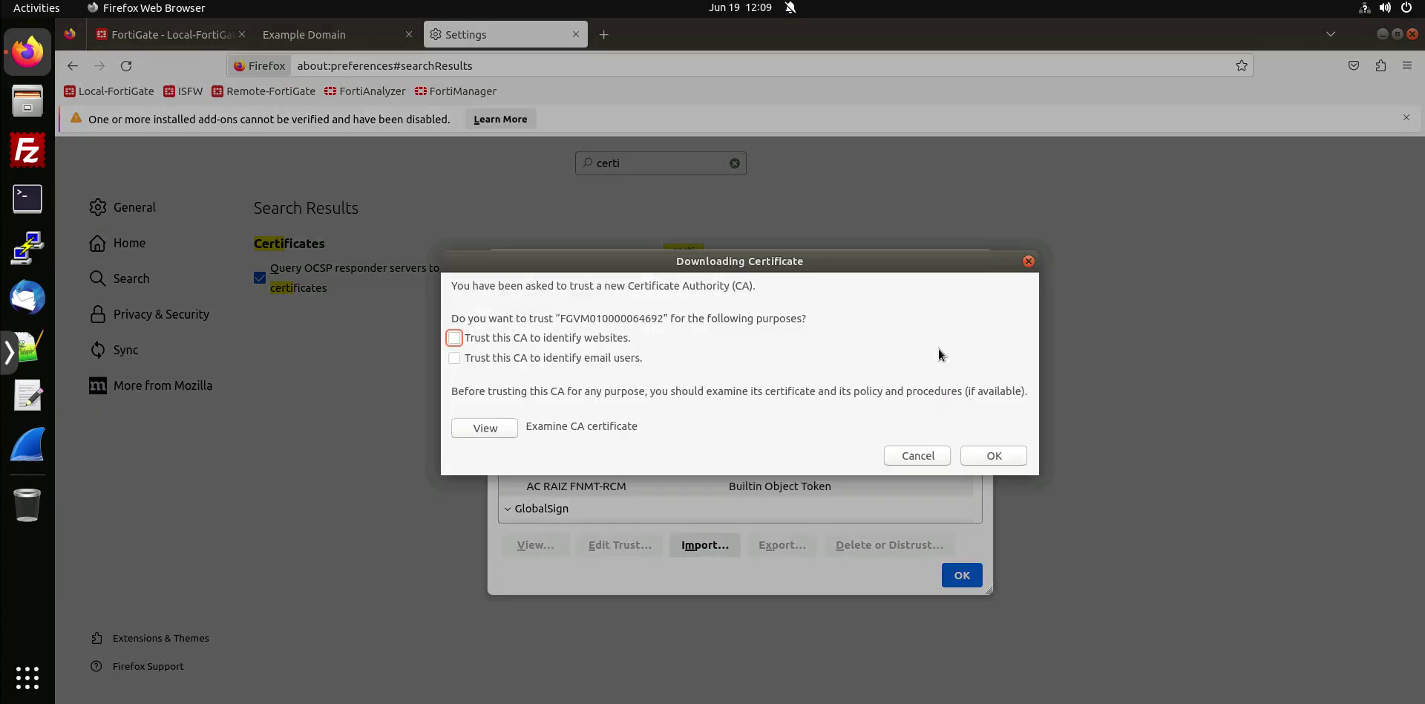
click(454, 338)
click(995, 455)
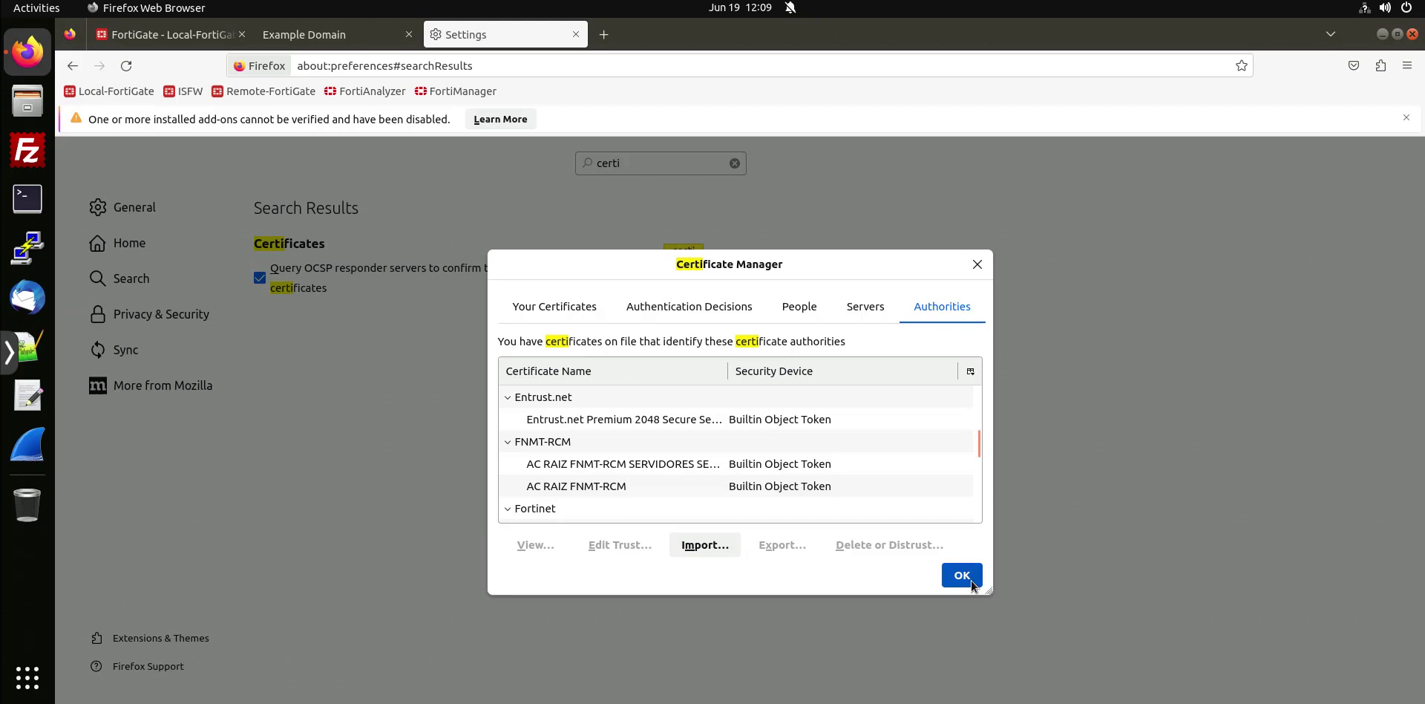
click(973, 585)
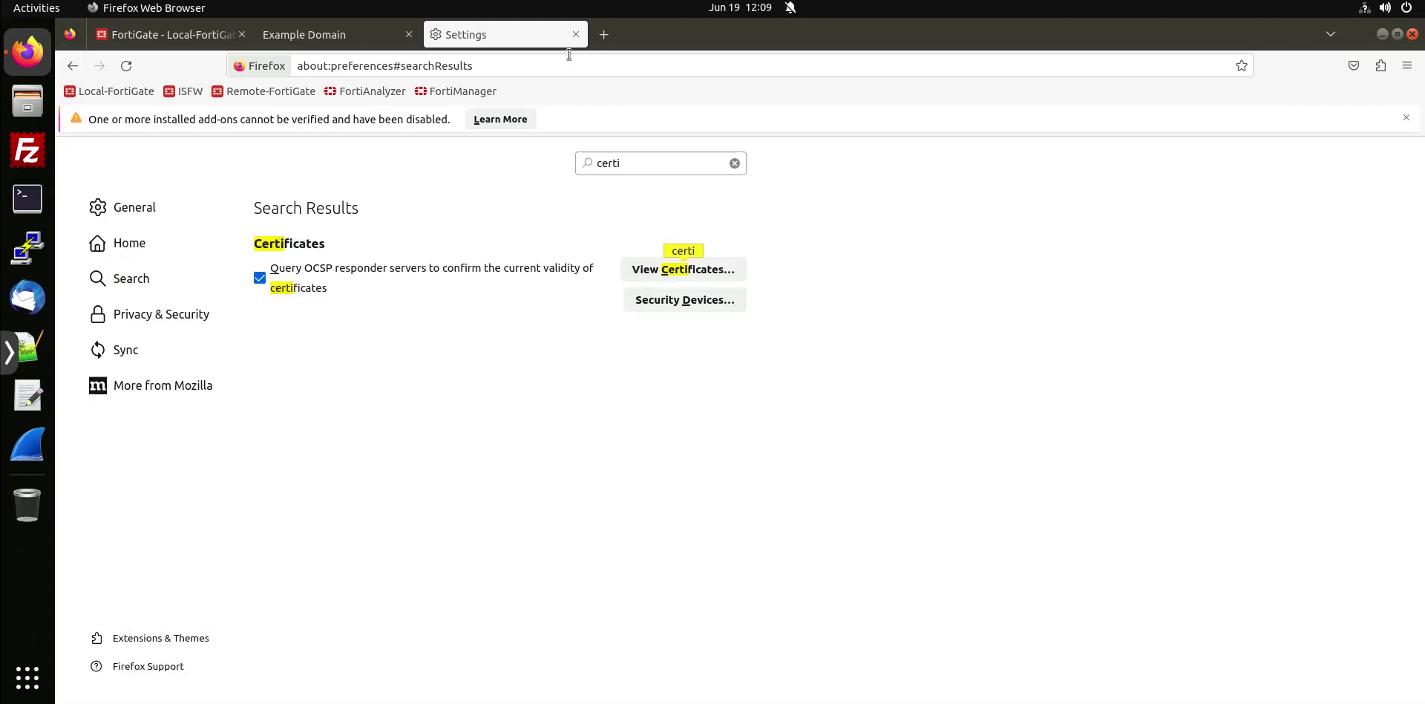
middle_click(516, 28)
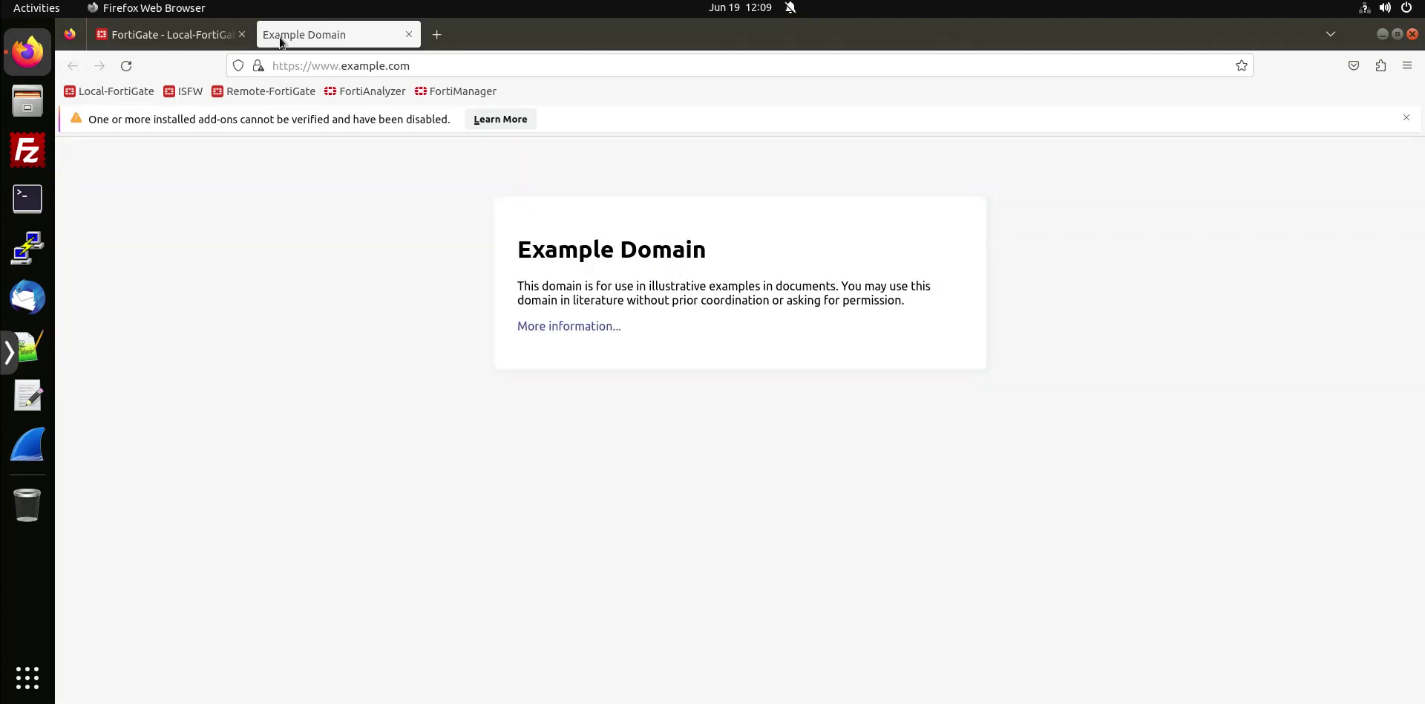
Load google.com in a fresh window and confirm its connection shows 'Verified by: Fortinet'.
middle_click(279, 38)
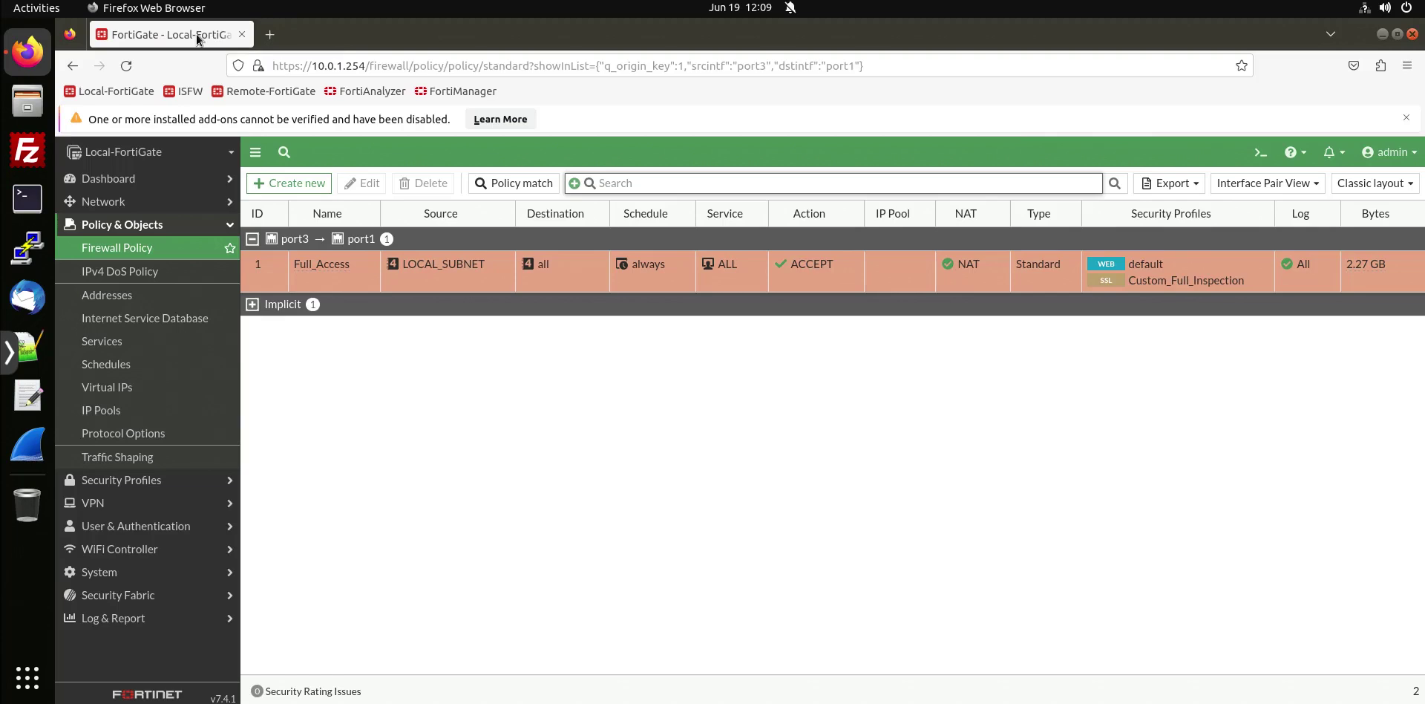
middle_click(197, 38)
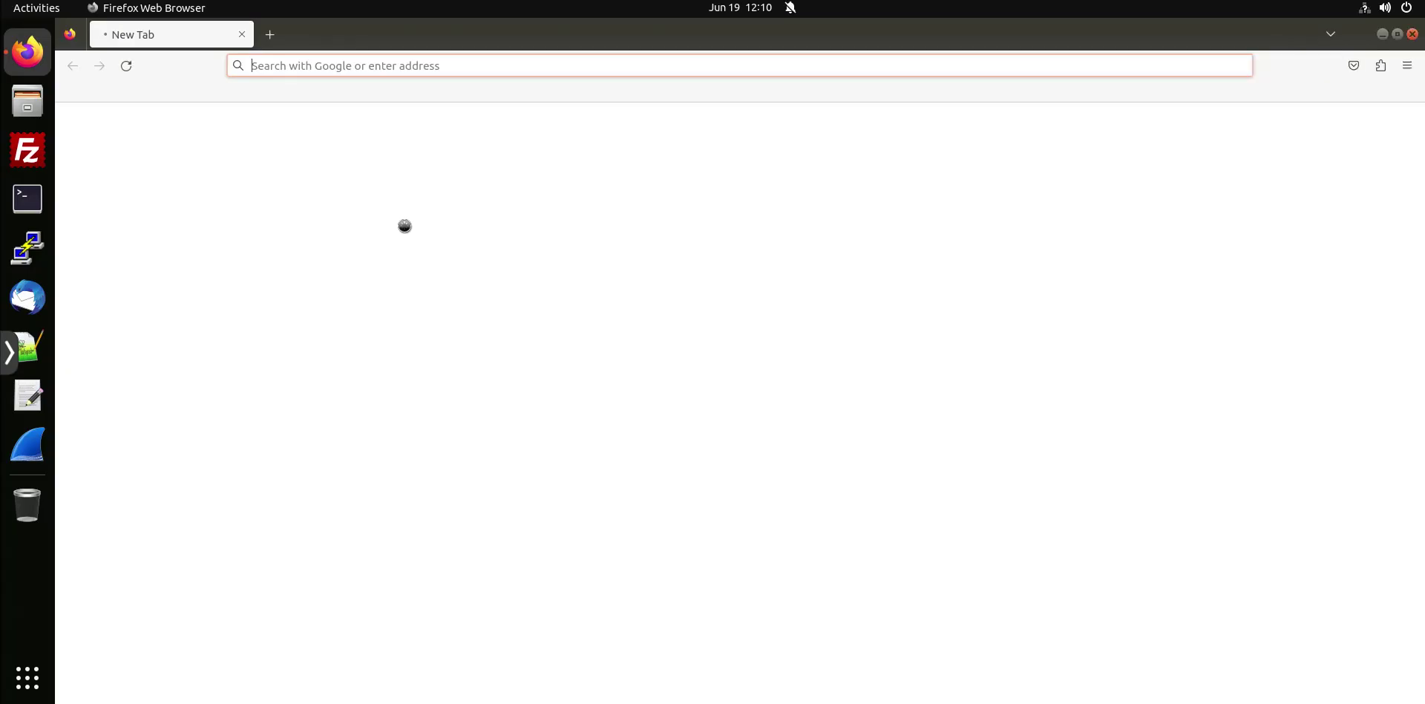
text(google.com)
key(Return)
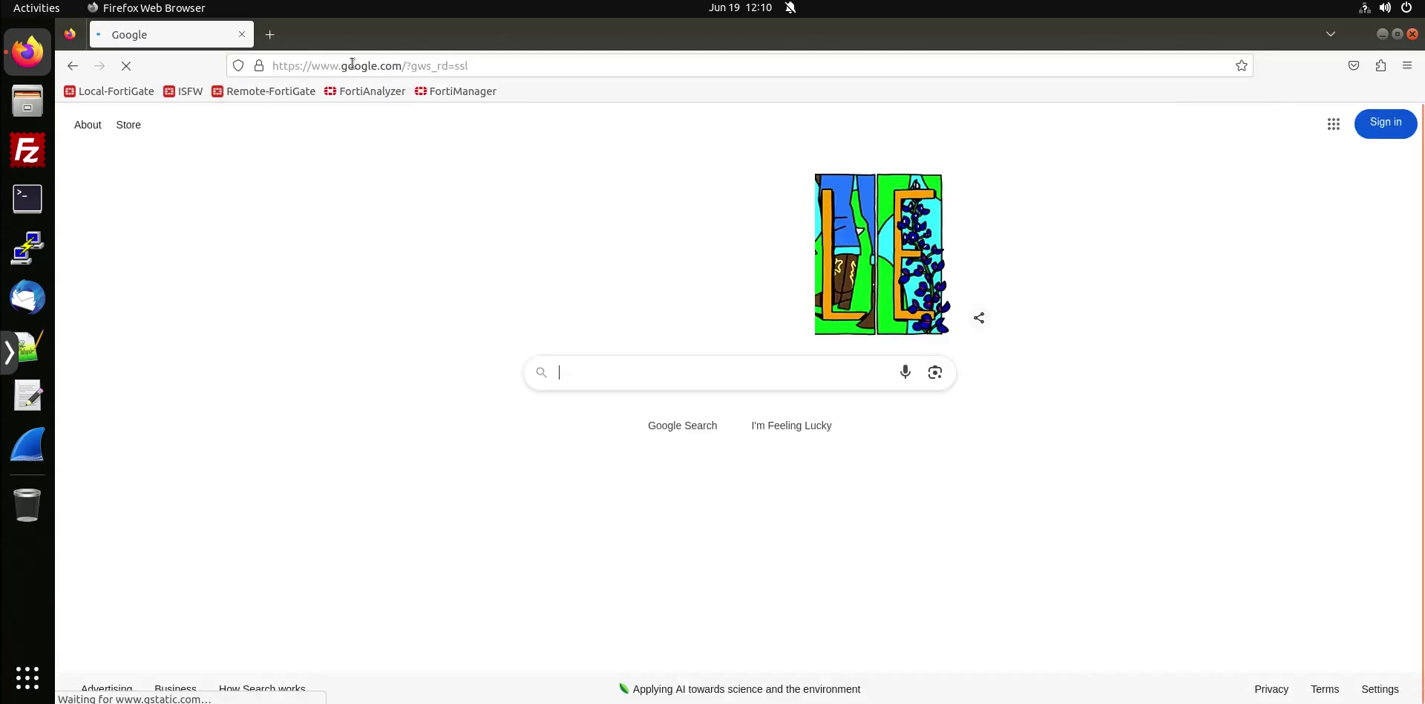
click(257, 67)
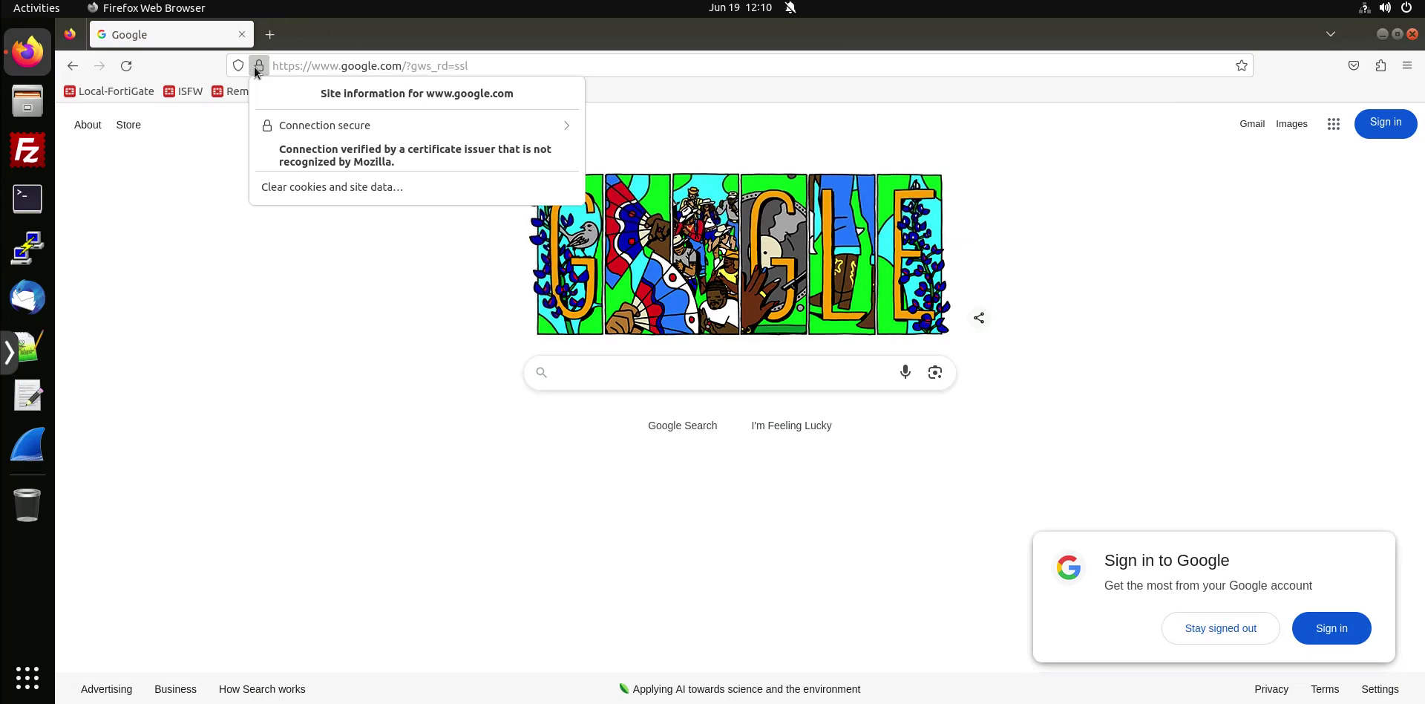
click(318, 126)
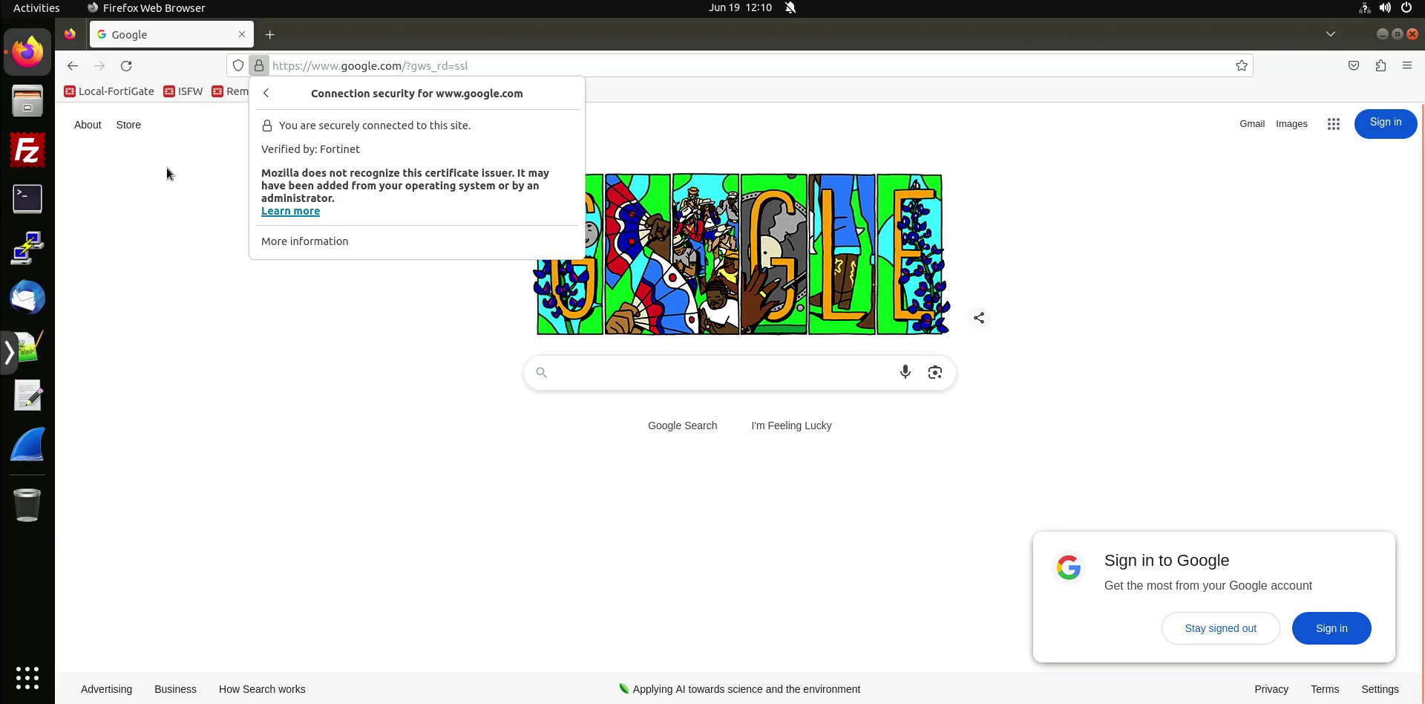
click(108, 58)
Log in to the Local-FortiGate bookmark with the admin account and its password.
click(111, 90)
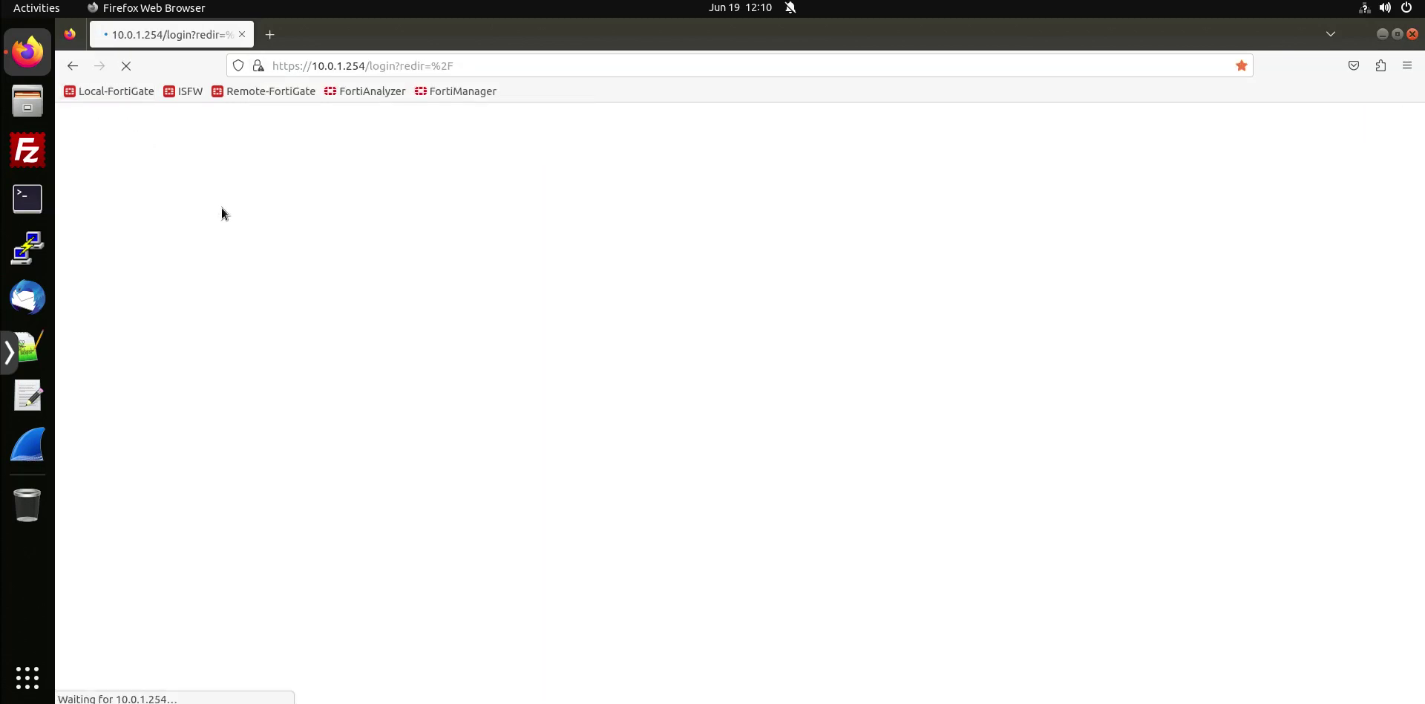
text(admin)
key(Tab)
text(password)
key(Return)
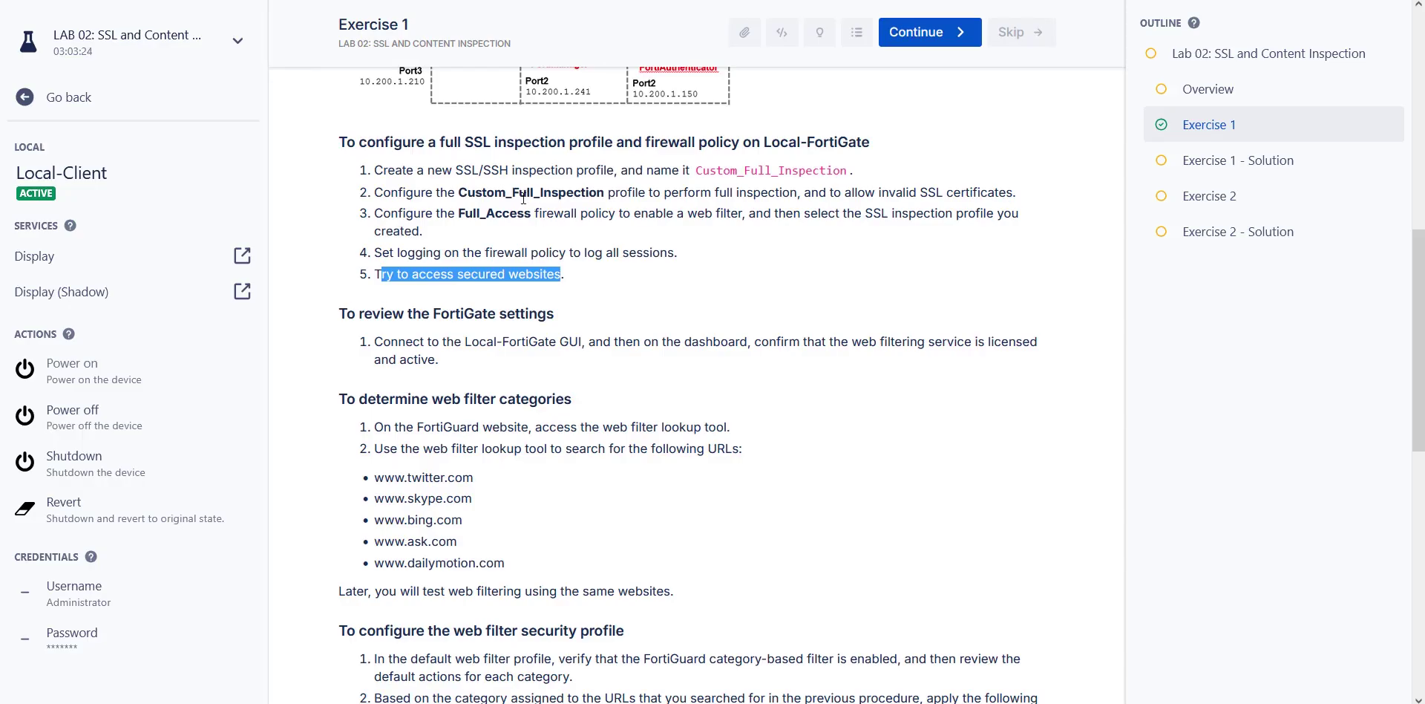
scroll(525, 197, up, 2)
drag(339, 235, 630, 368)
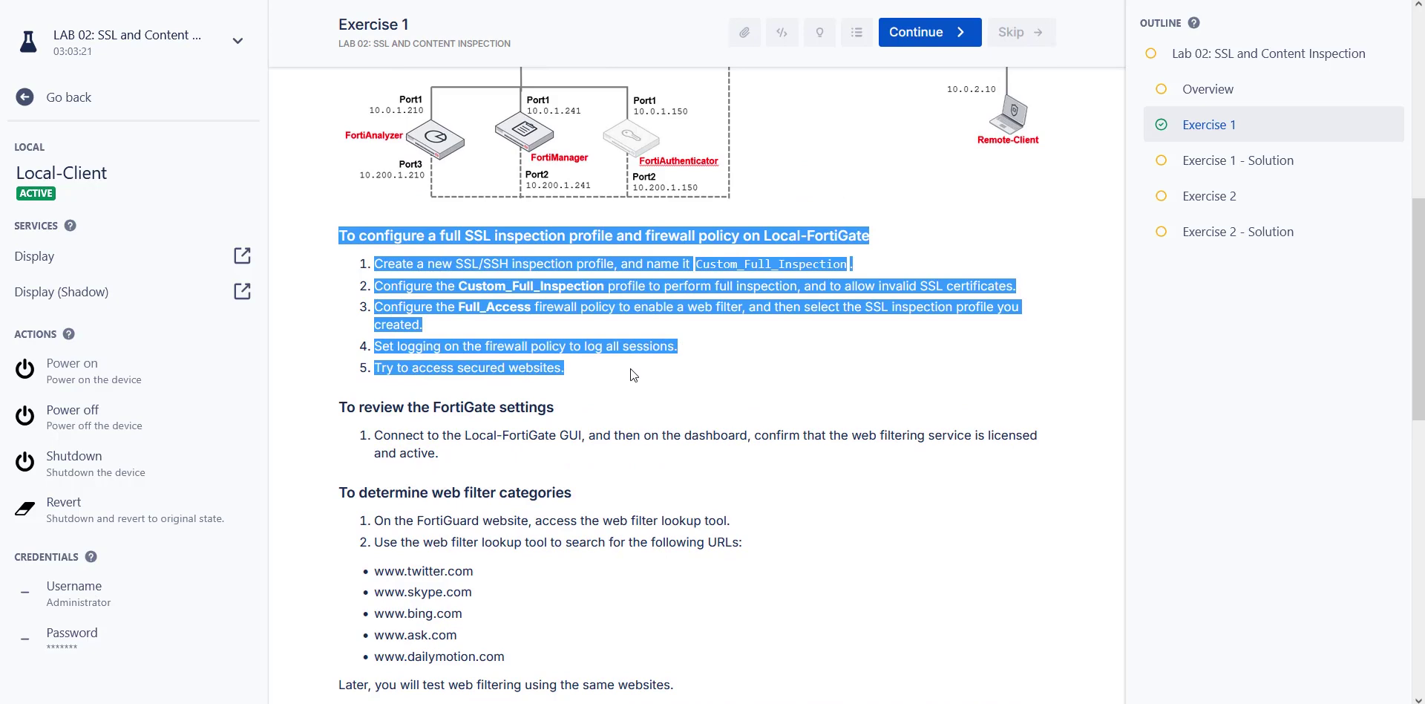
Highlight the 'licensed and active' web filtering text in step 1 of 'To review the FortiGate settings'.
scroll(602, 347, down, 4)
drag(335, 125, 483, 147)
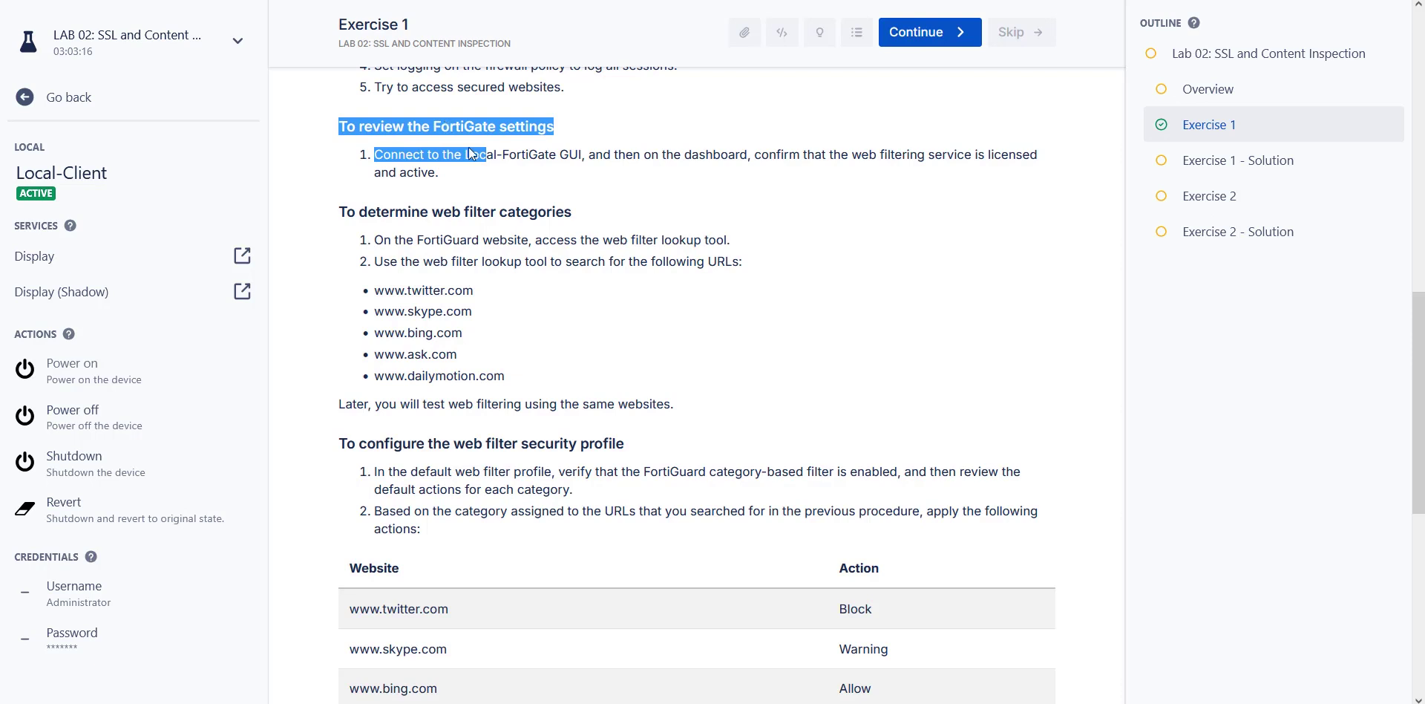
click(496, 155)
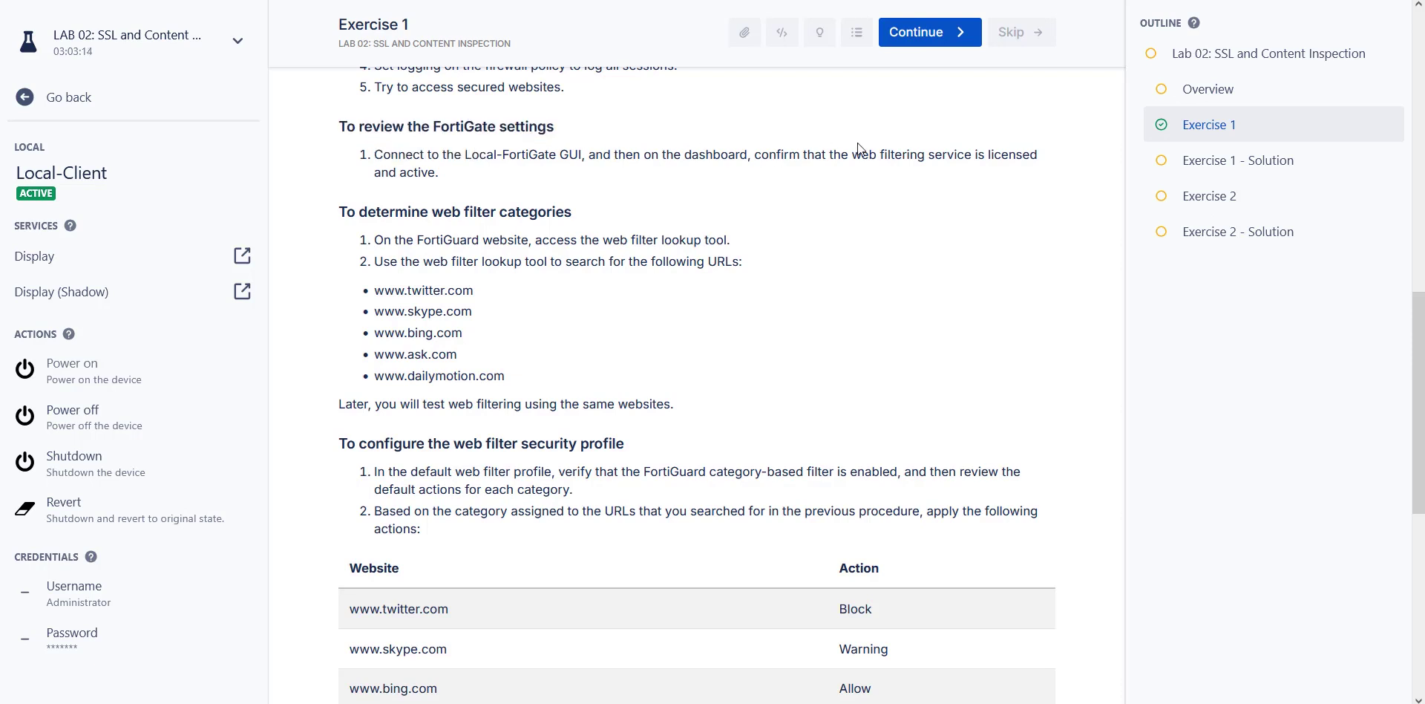
drag(869, 162, 1040, 193)
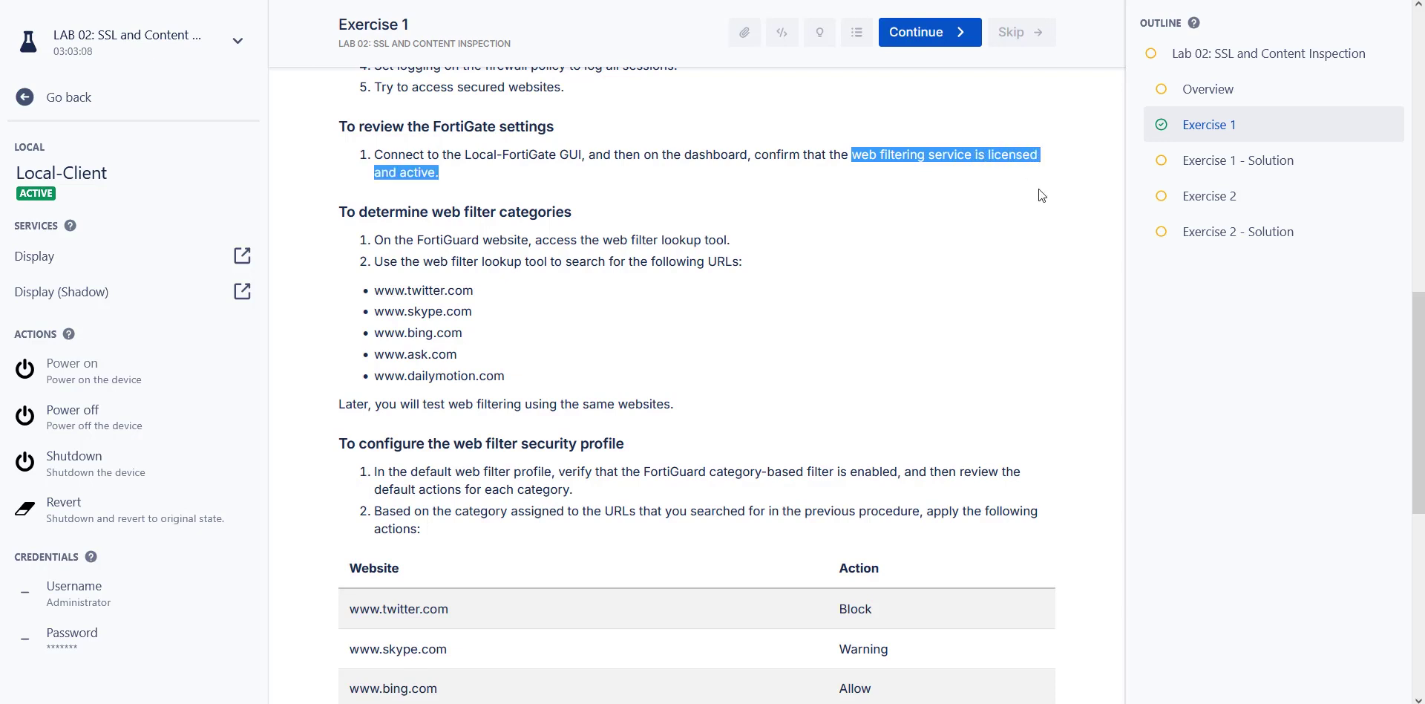
click(921, 197)
scroll(921, 197, down, 1)
scroll(919, 197, up, 1)
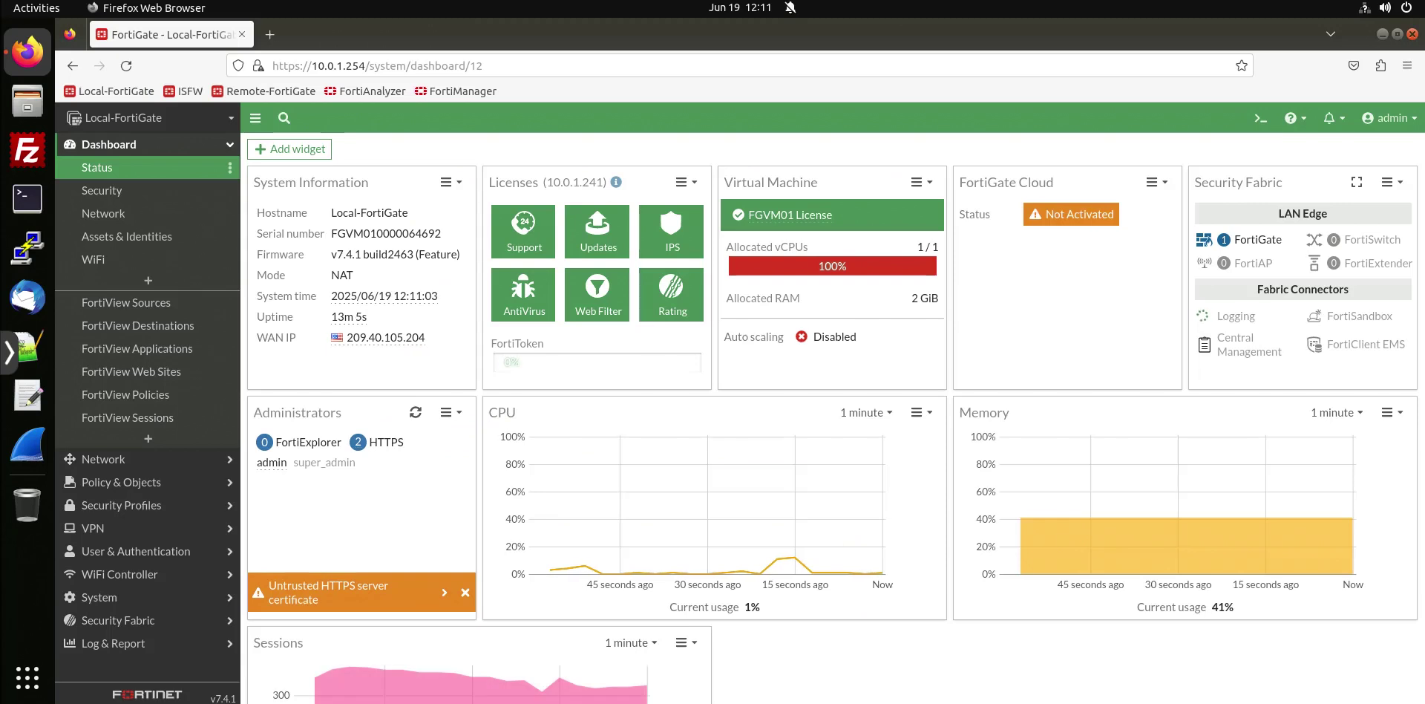
Check the Web Filter licence status and expiry date on the dashboard's Licenses widget.
click(125, 170)
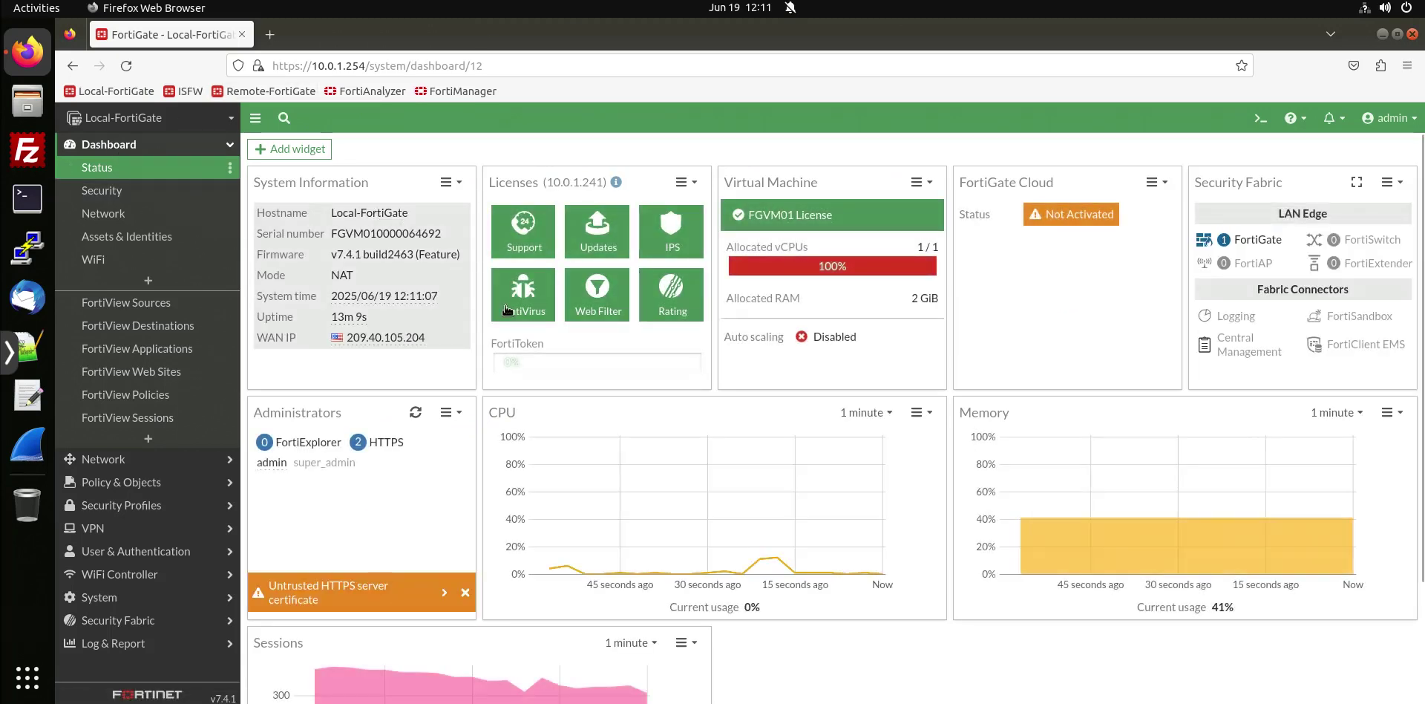
mouse_move(600, 312)
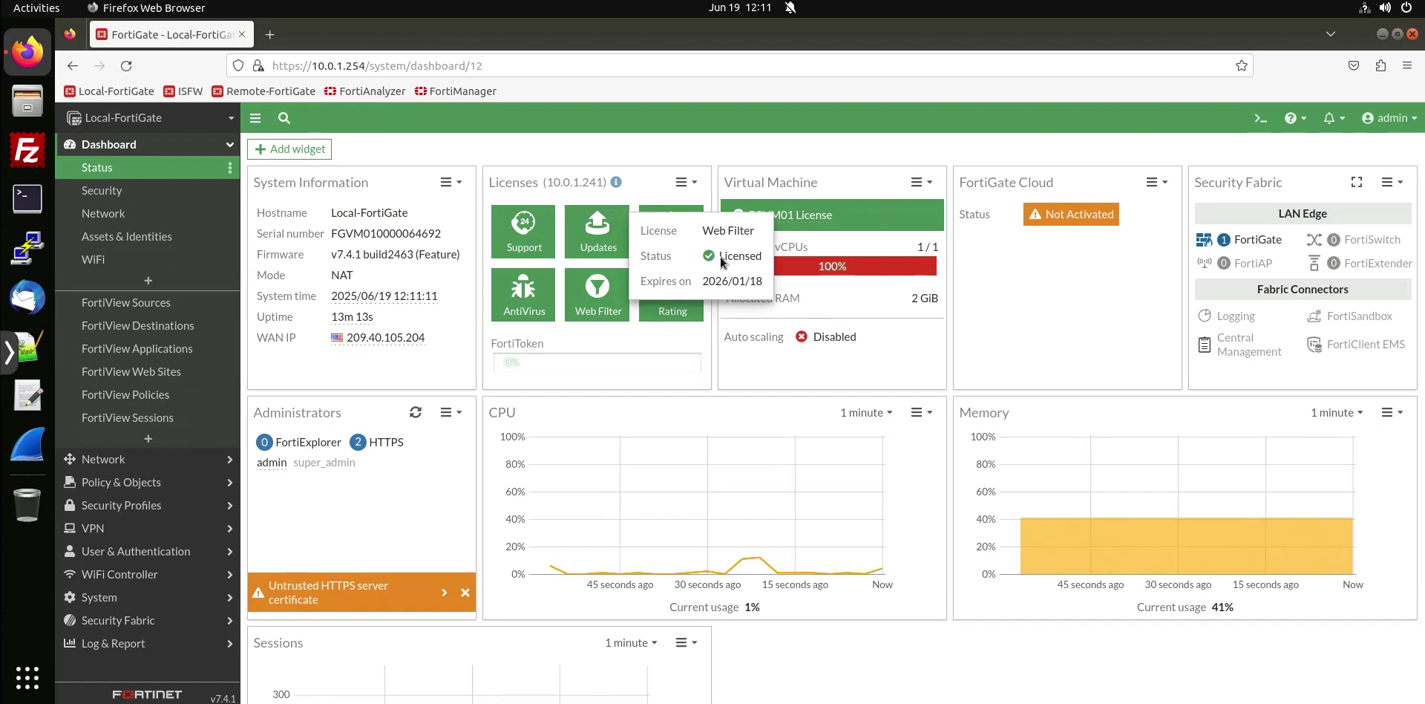
drag(718, 256, 753, 258)
drag(708, 281, 740, 280)
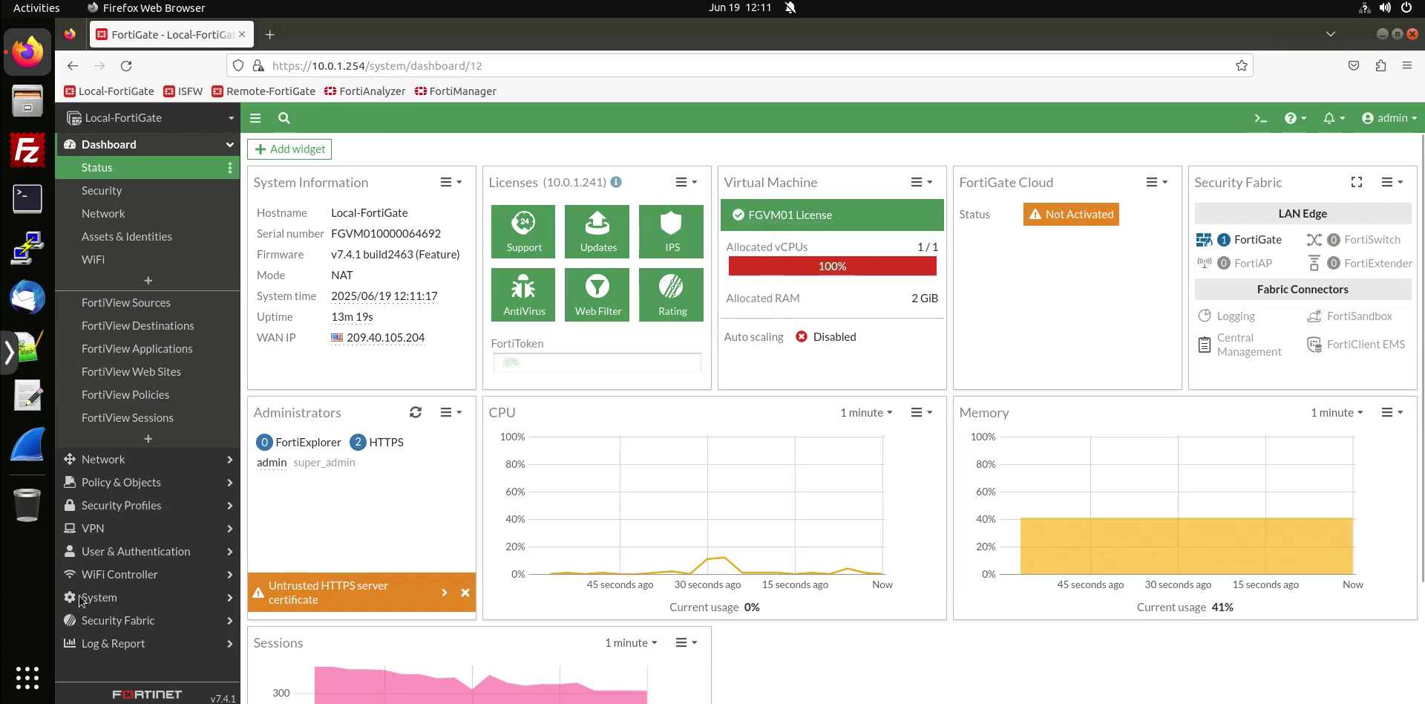
On System > FortiGuard, run Update Licenses & Definitions Now and confirm Web Filtering licensed until 2026/01/17.
click(103, 595)
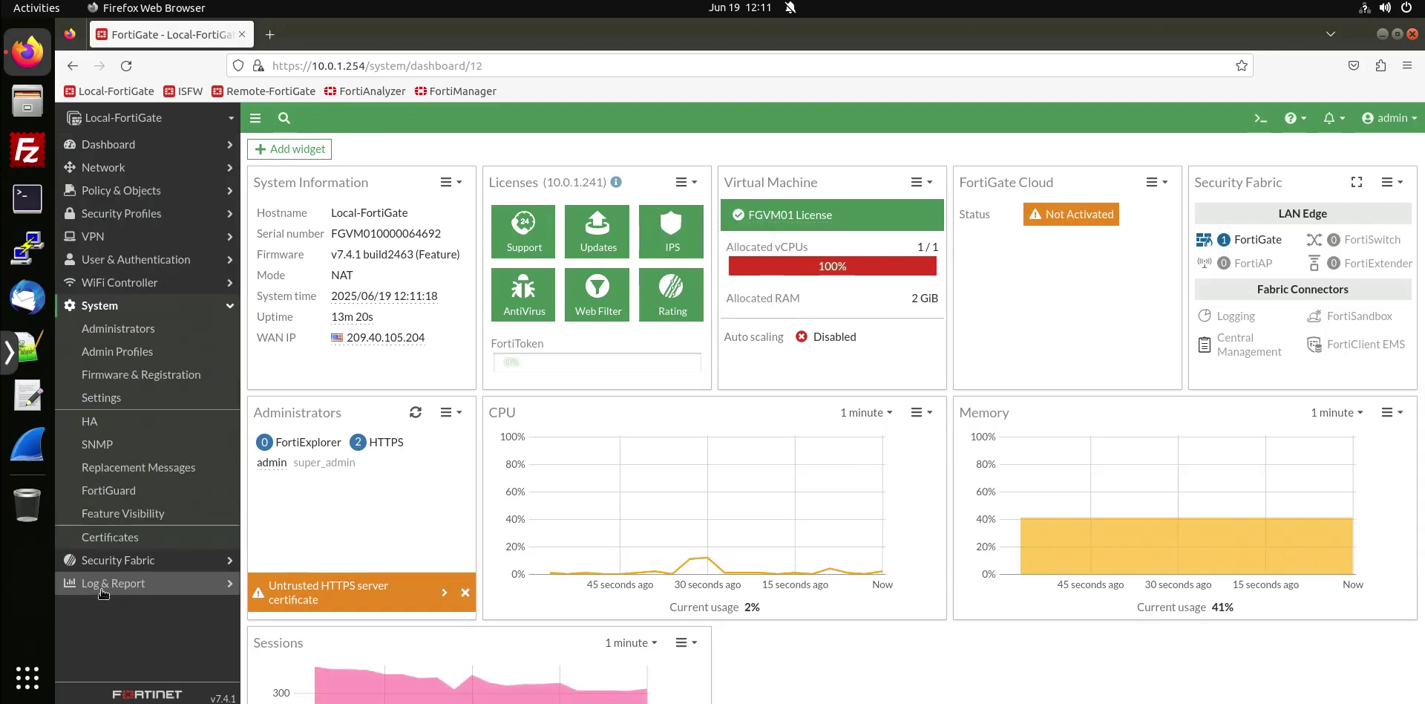
click(167, 493)
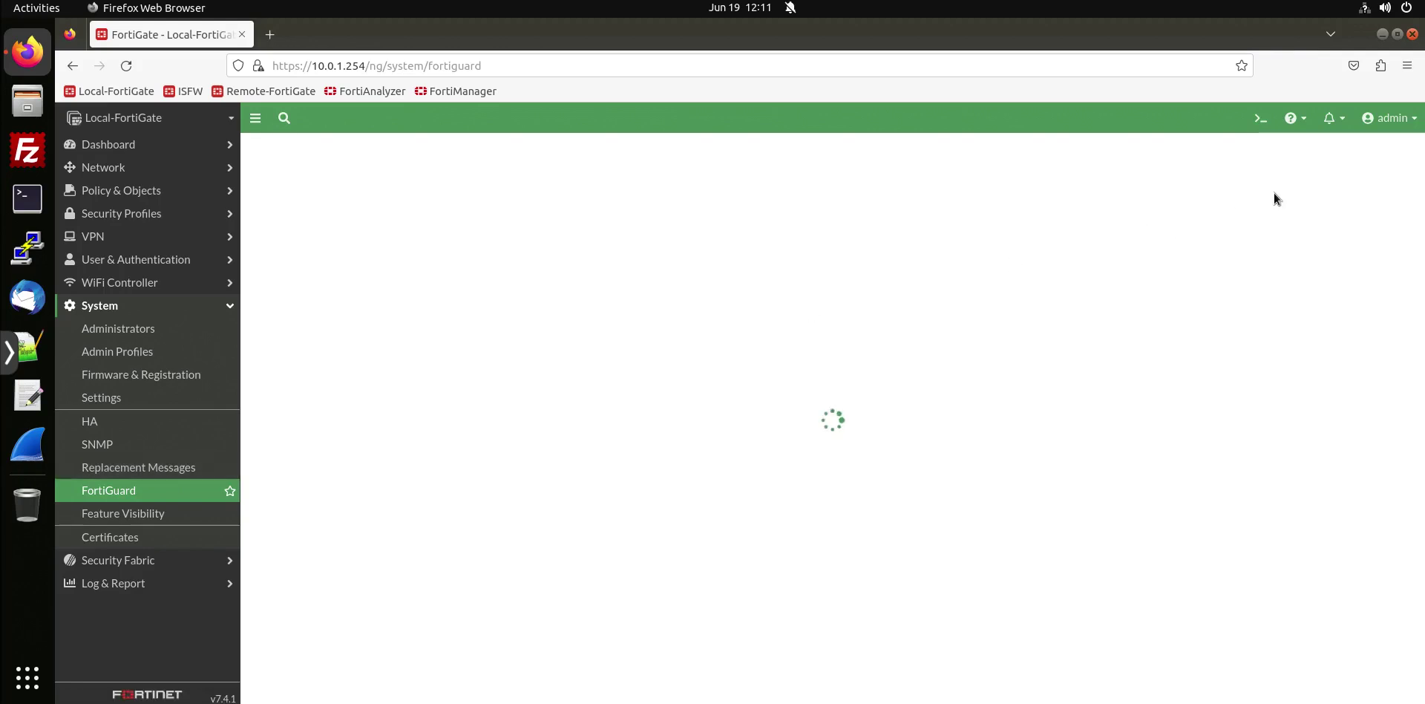
click(1084, 225)
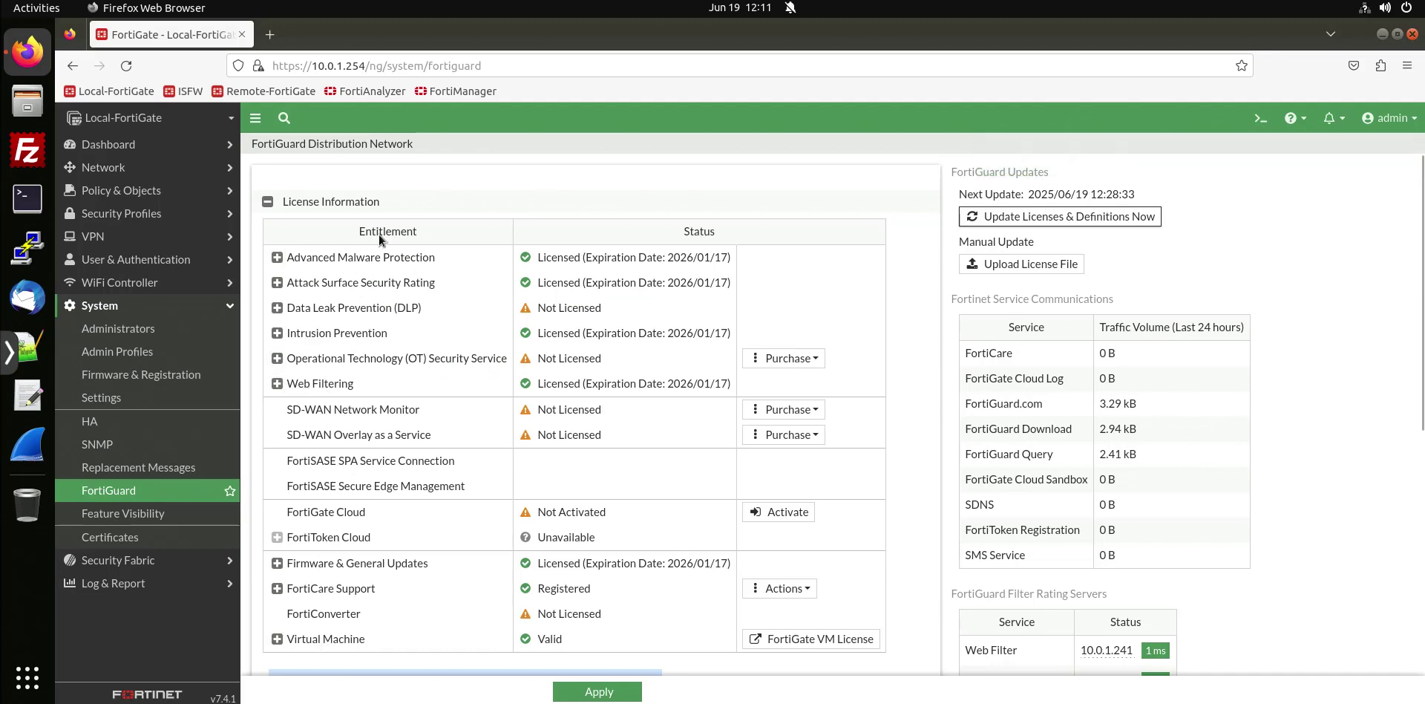
drag(539, 383, 688, 383)
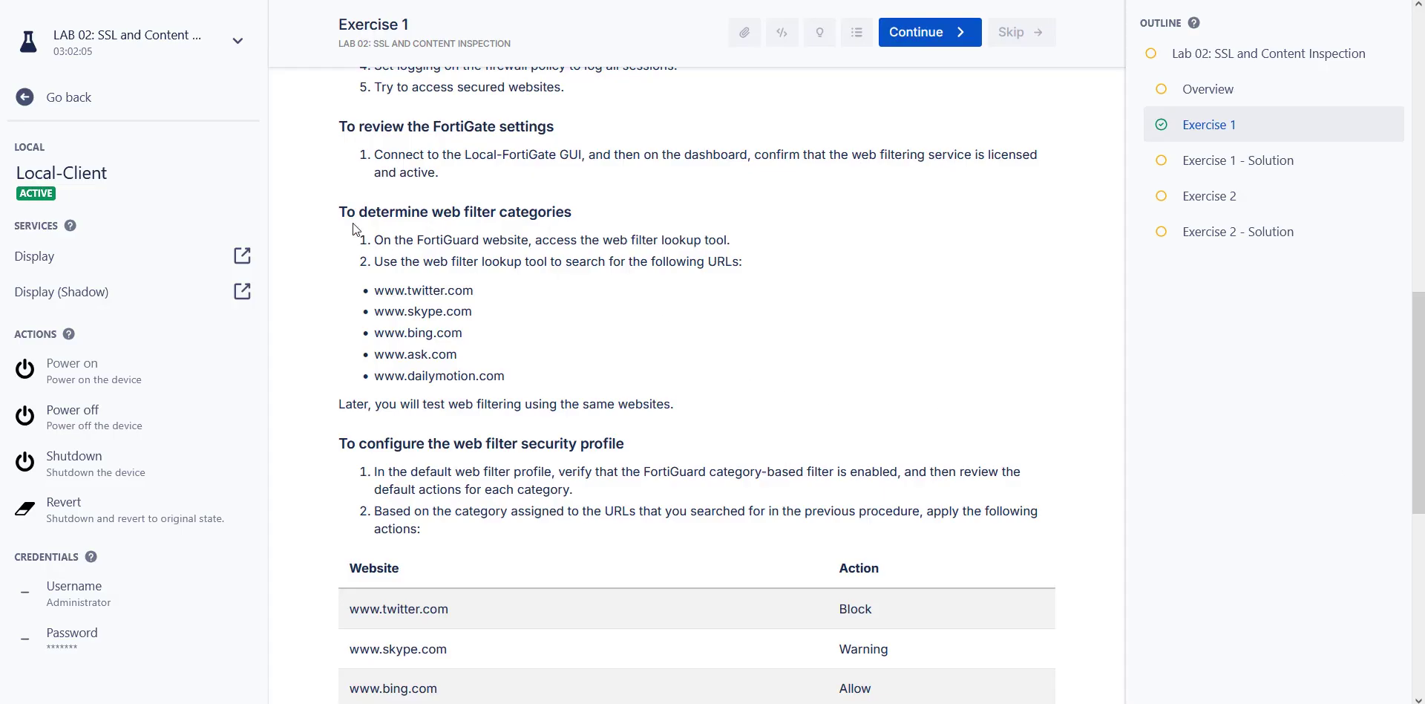
drag(341, 213, 429, 236)
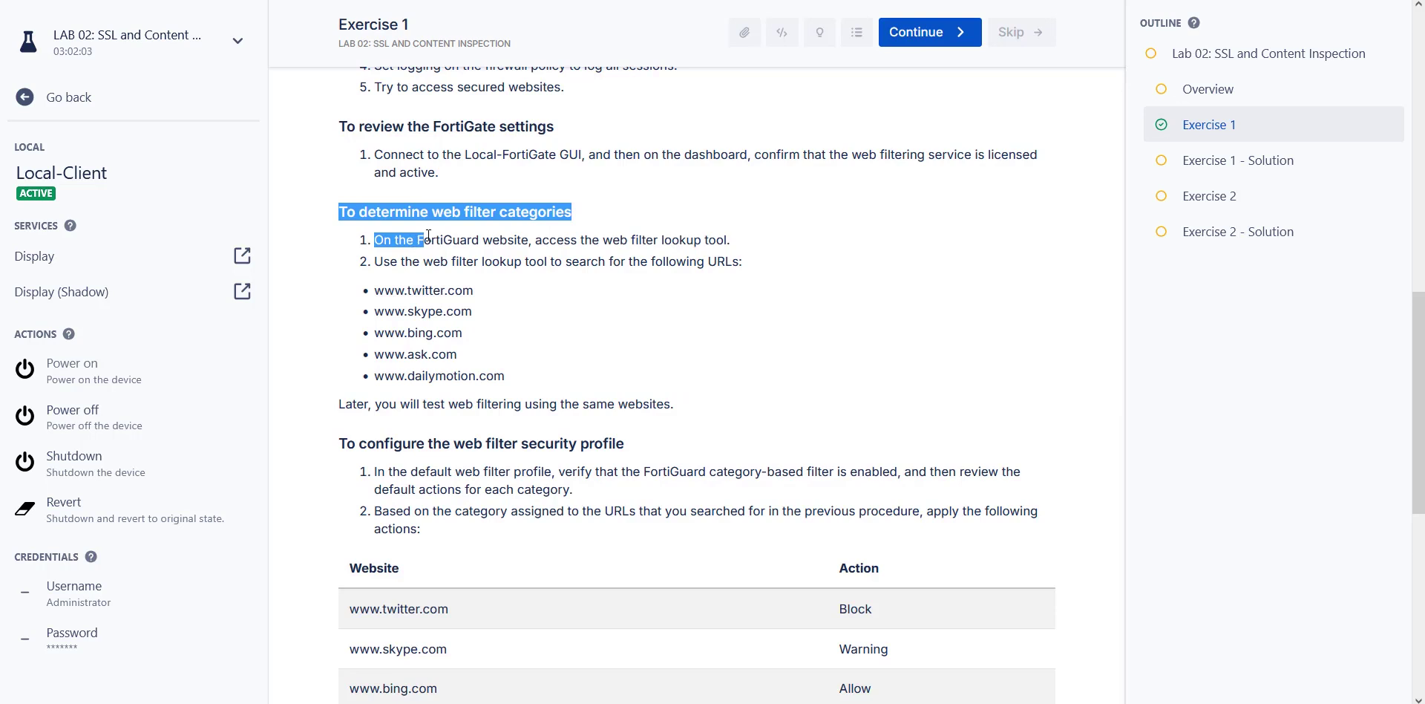
scroll(428, 235, down, 1)
click(450, 164)
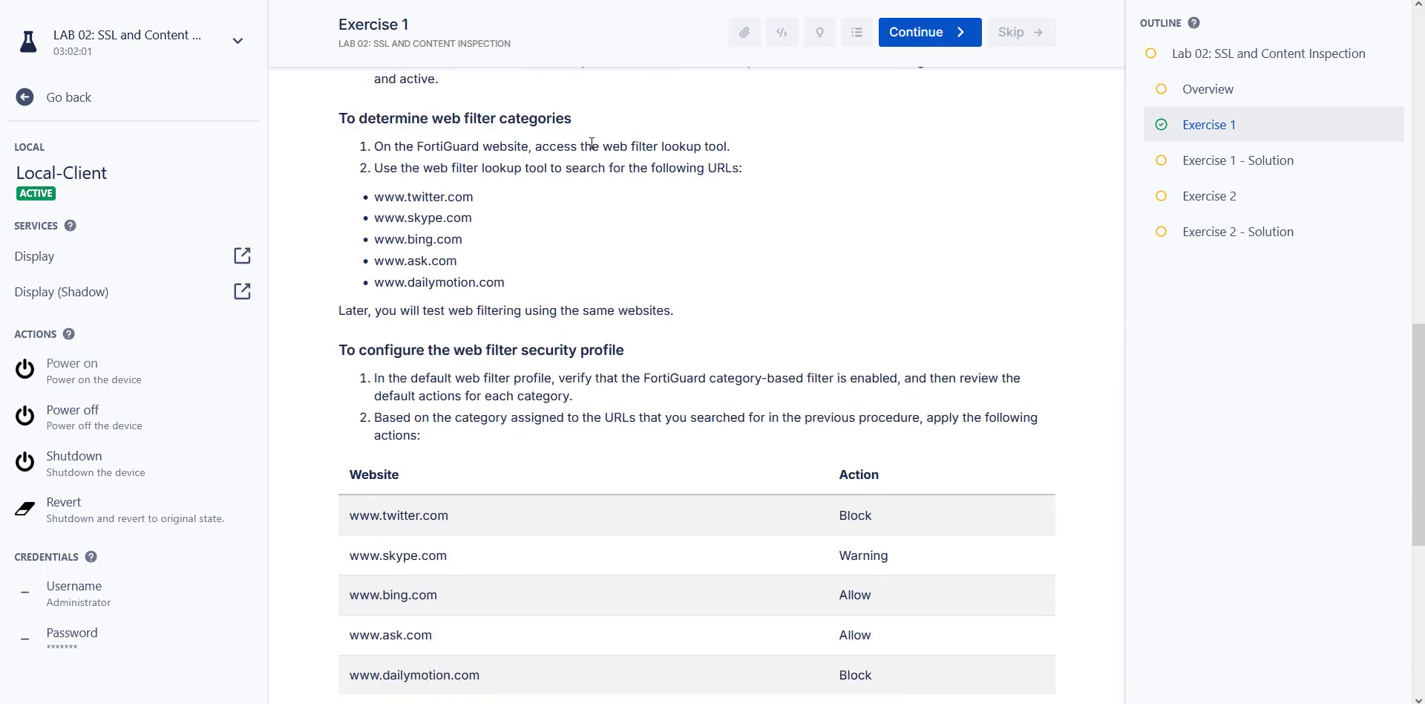
drag(608, 147, 728, 148)
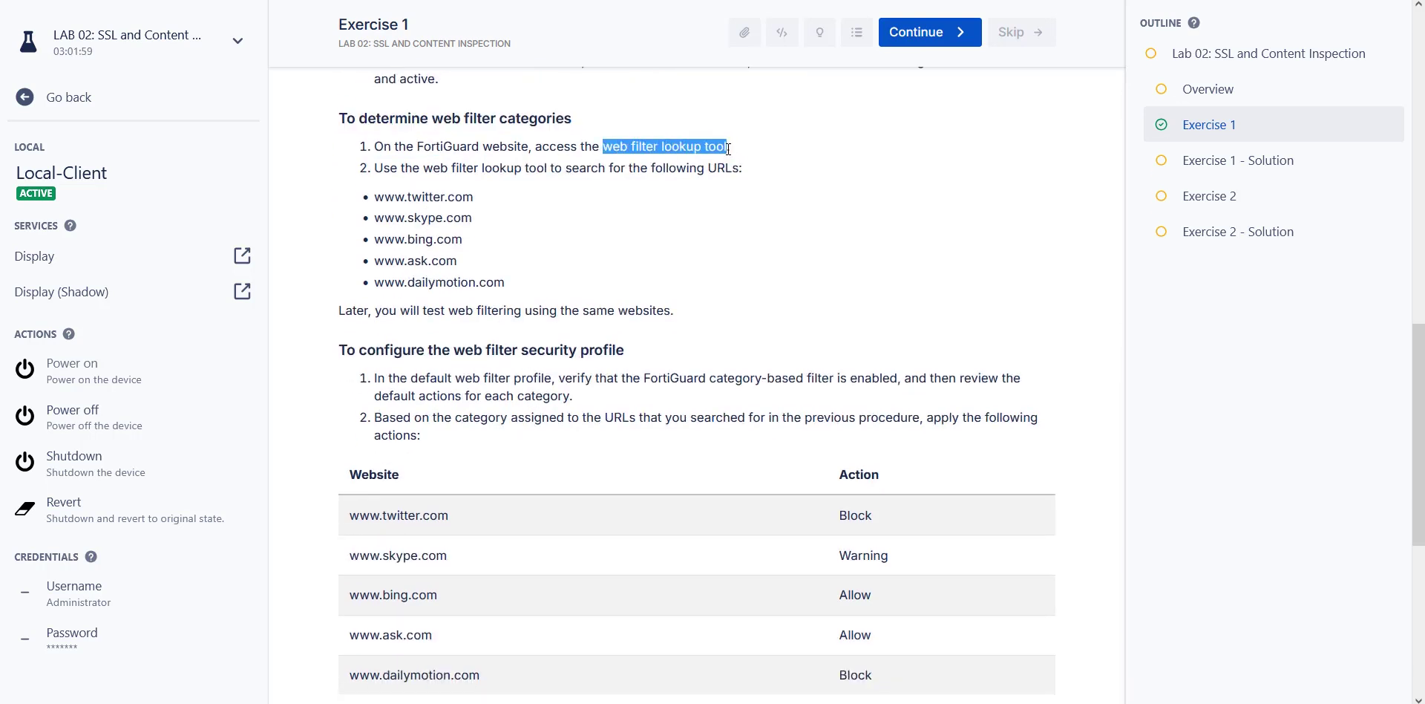
right_click(712, 146)
click(737, 162)
drag(476, 198, 370, 200)
drag(475, 218, 378, 219)
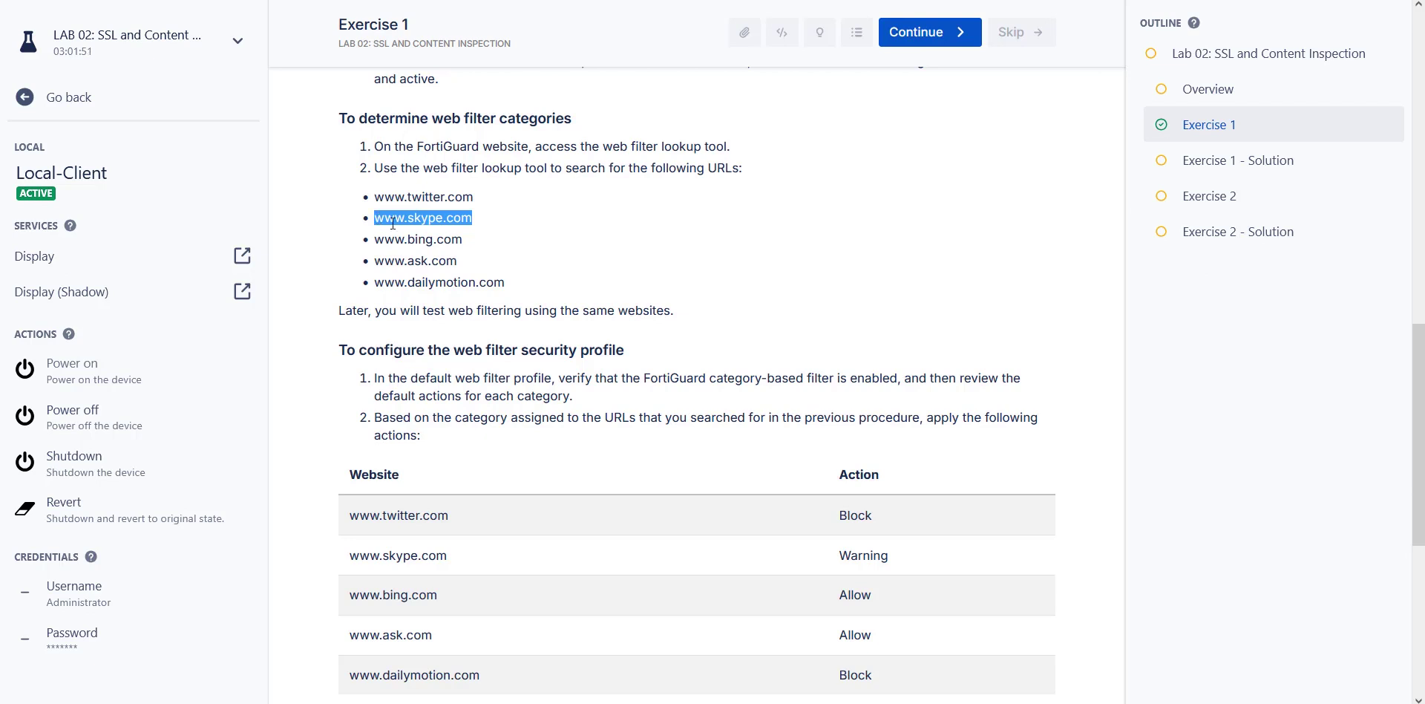
drag(478, 197, 375, 198)
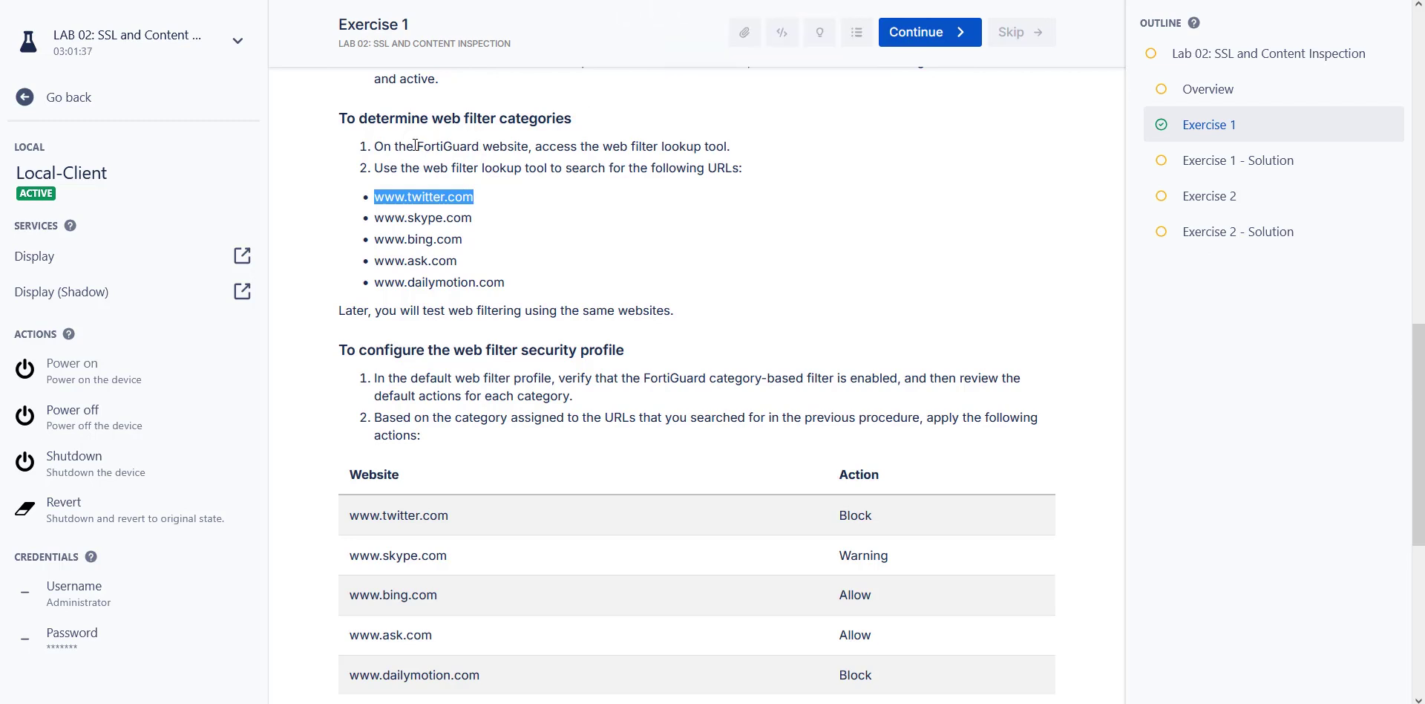
Copy the words 'FortiGuard website' from step 1 of 'To determine web filter categories'.
drag(417, 146, 527, 152)
right_click(518, 151)
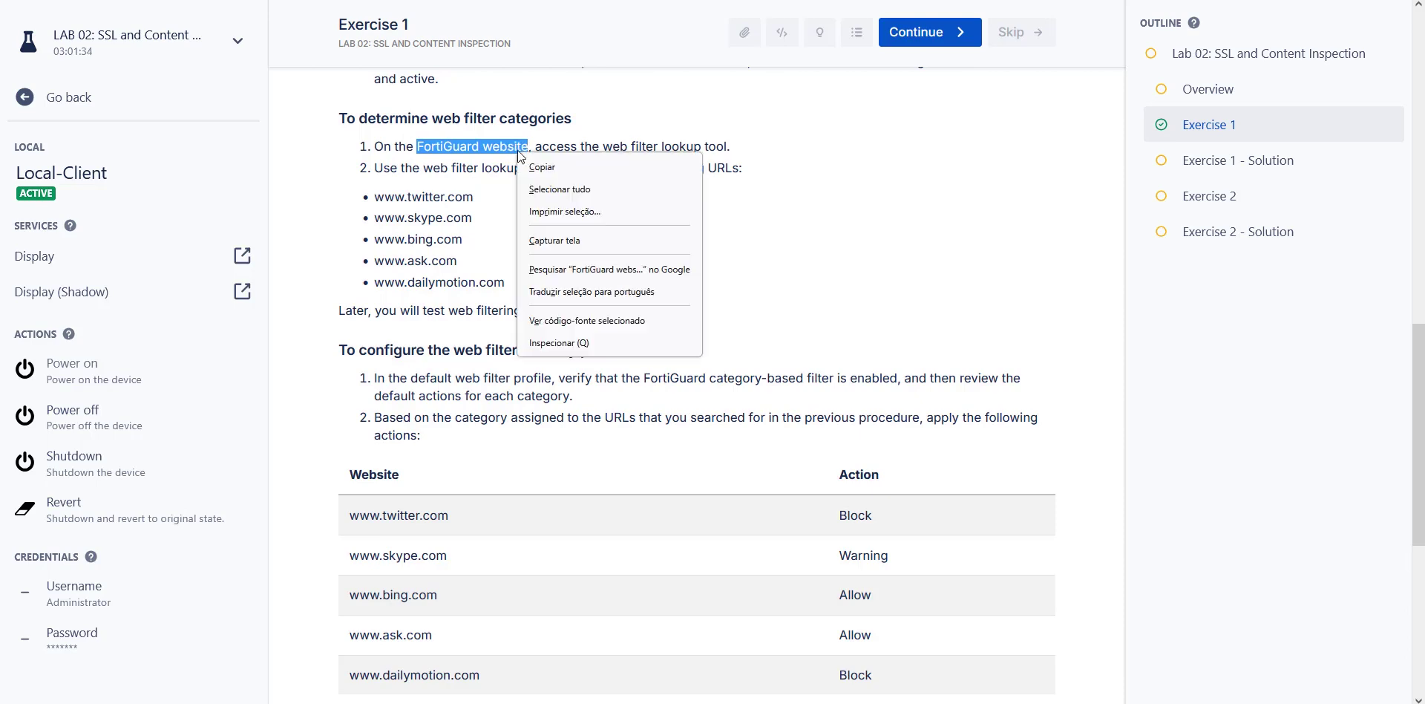
click(660, 162)
key(ctrl+t)
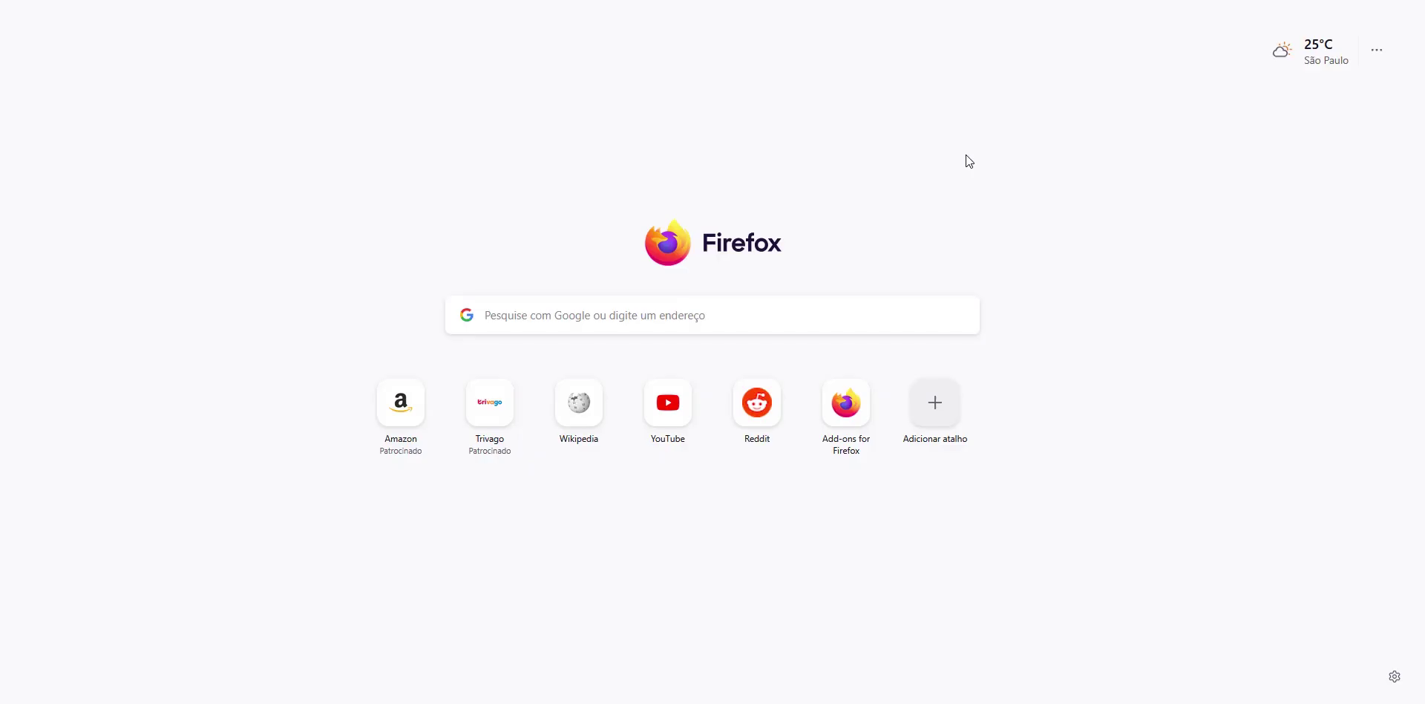
Search Google for 'fortiguard website lookup' and open FortiGuard Labs' Web Filter Lookup page.
text(google.com)
key(Return)
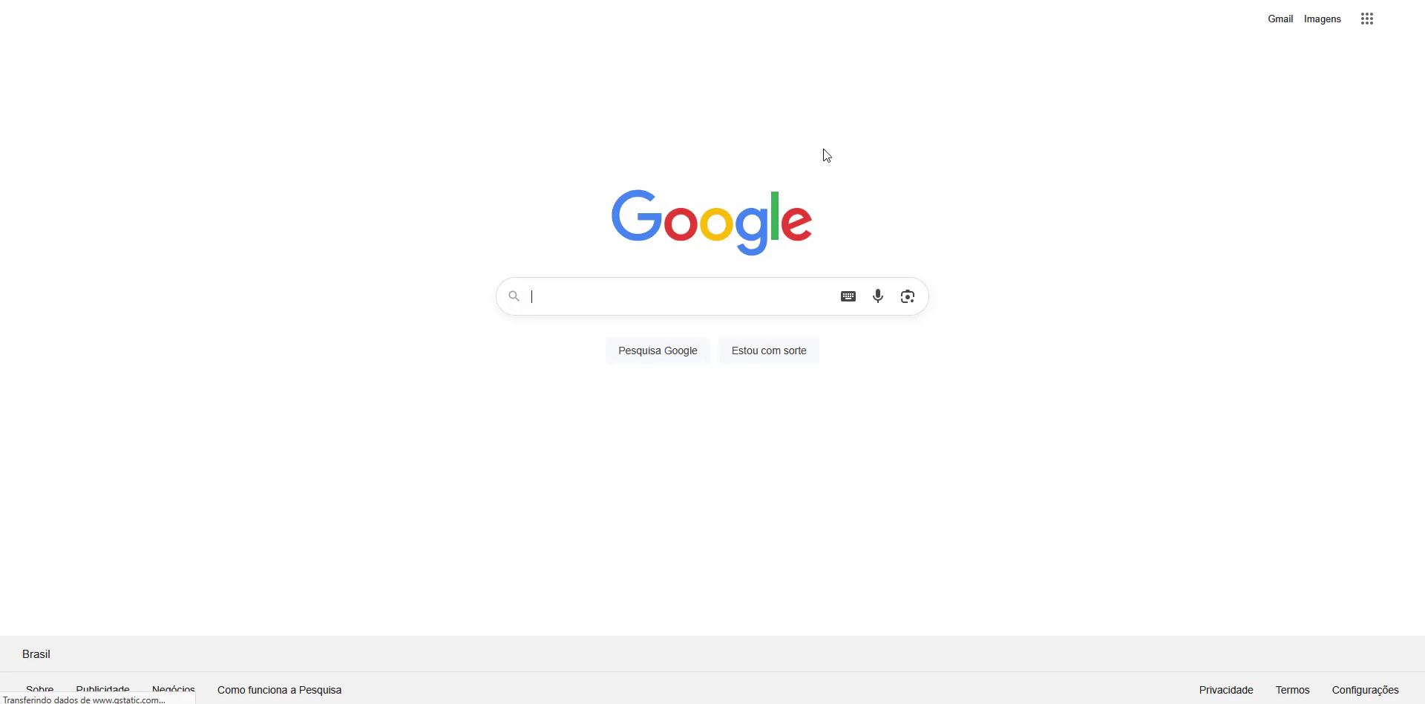
click(661, 302)
key(ctrl+v)
double_click(660, 302)
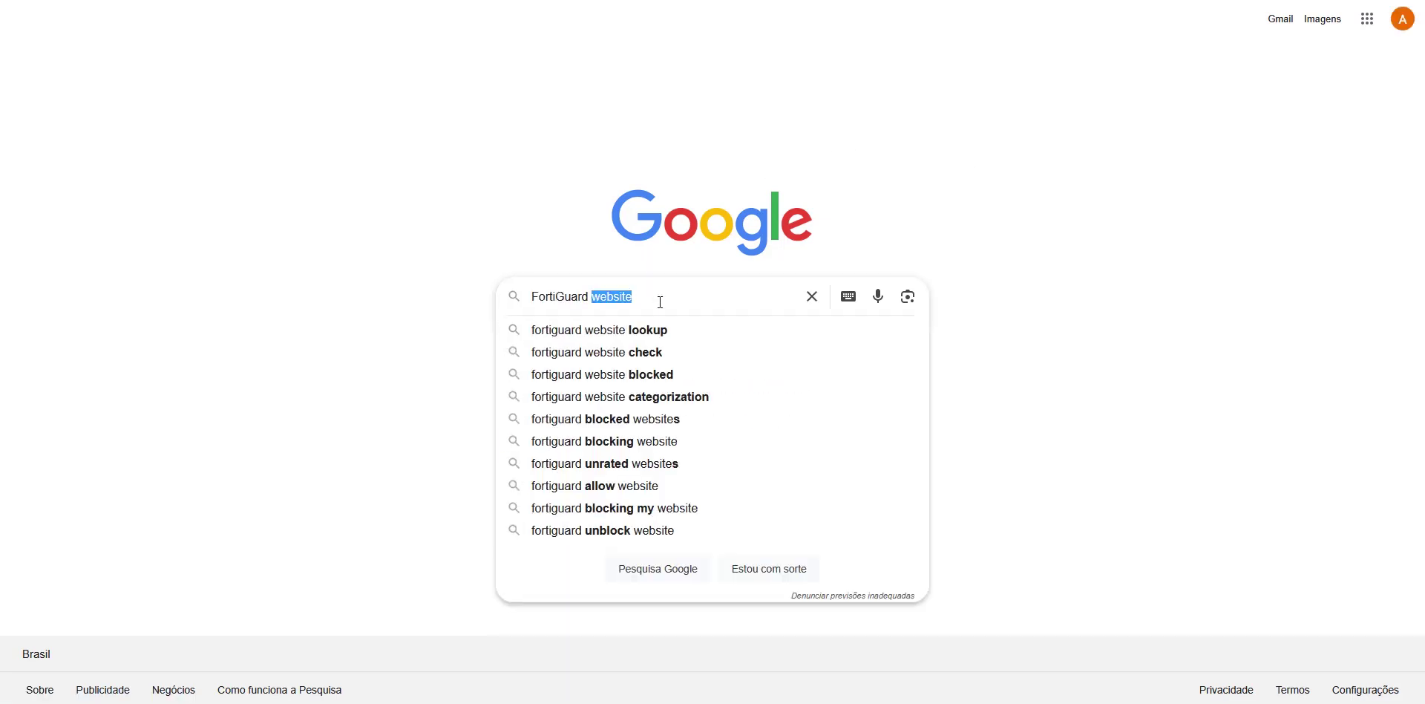
key(Down)
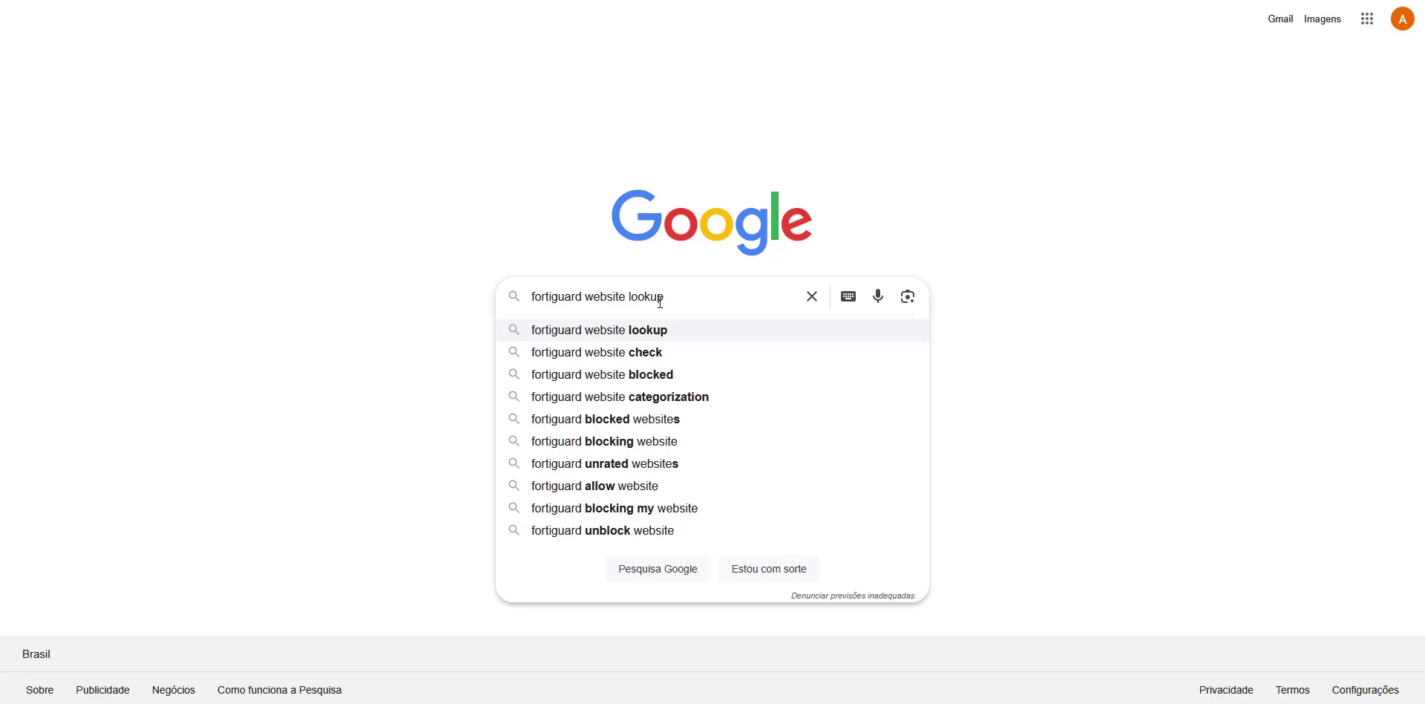
key(Return)
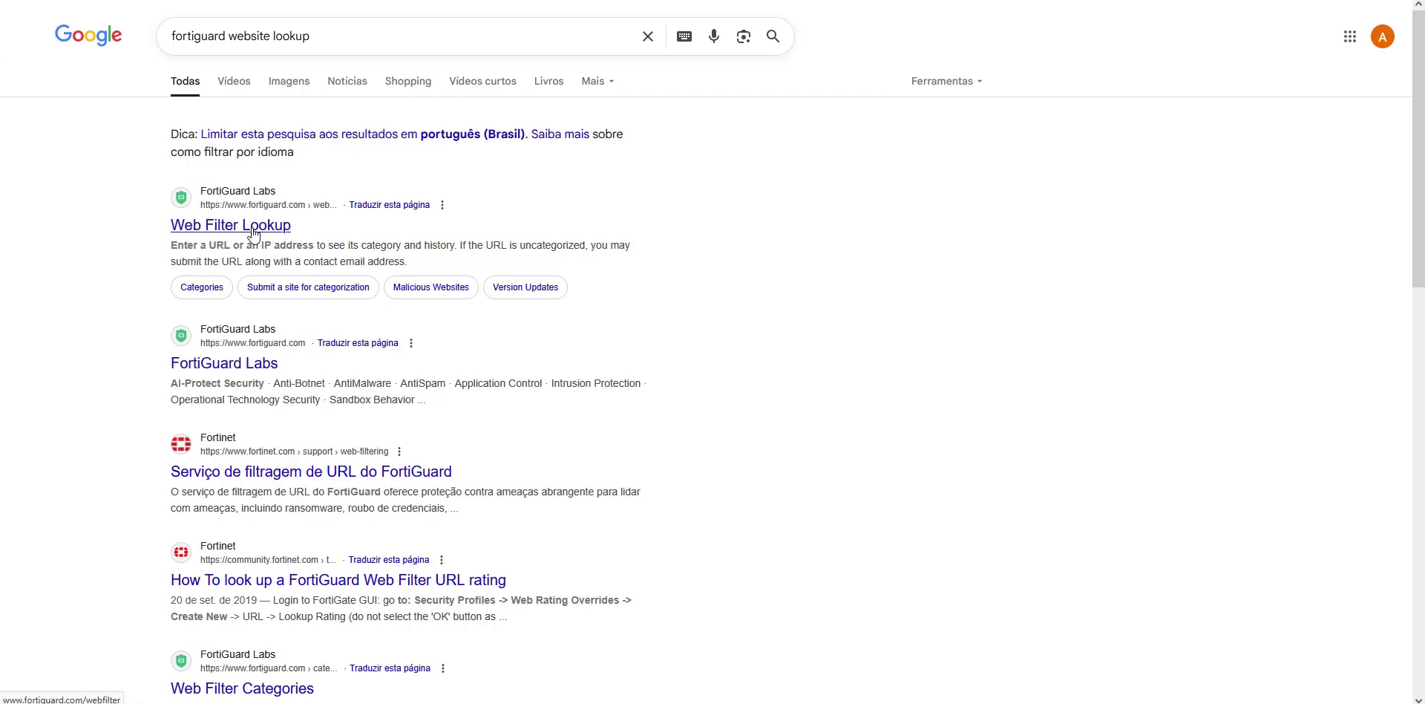
click(253, 234)
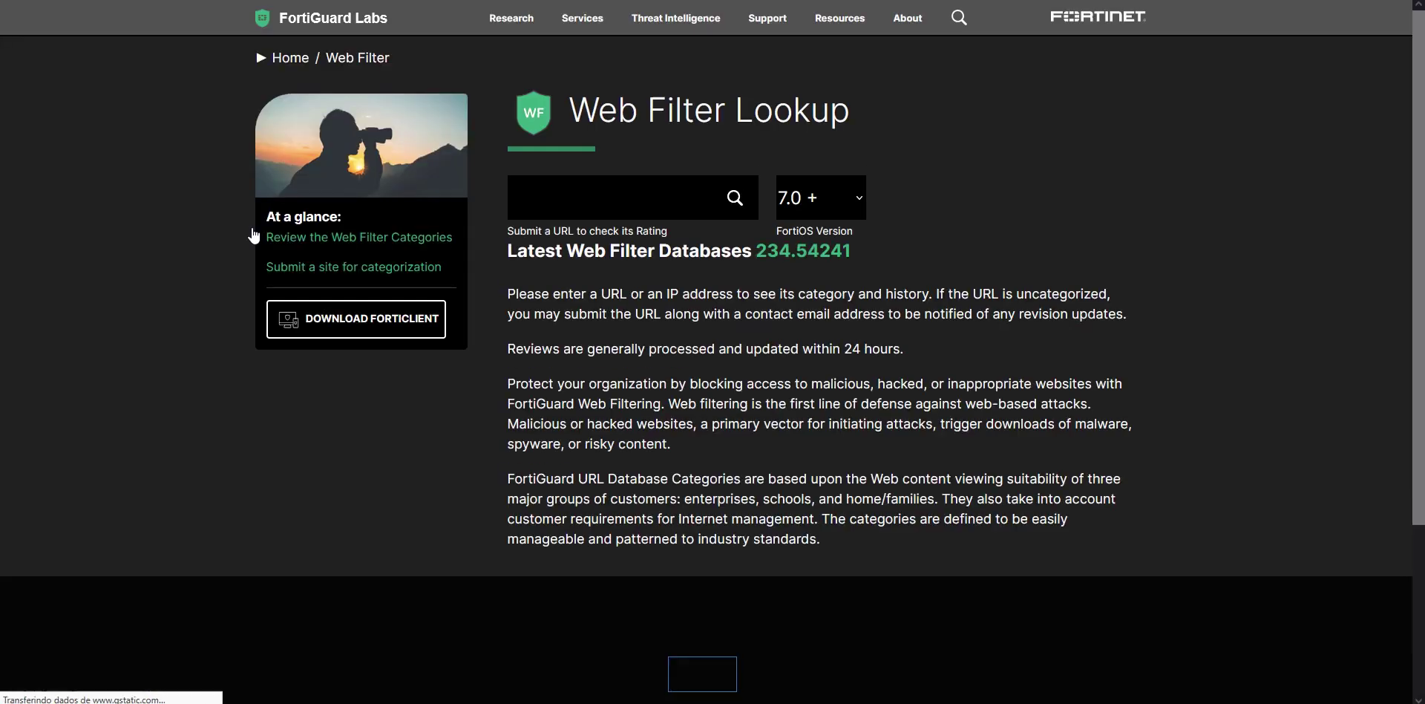
Copy the five test URLs from the lab guide into Notepad.
click(1165, 197)
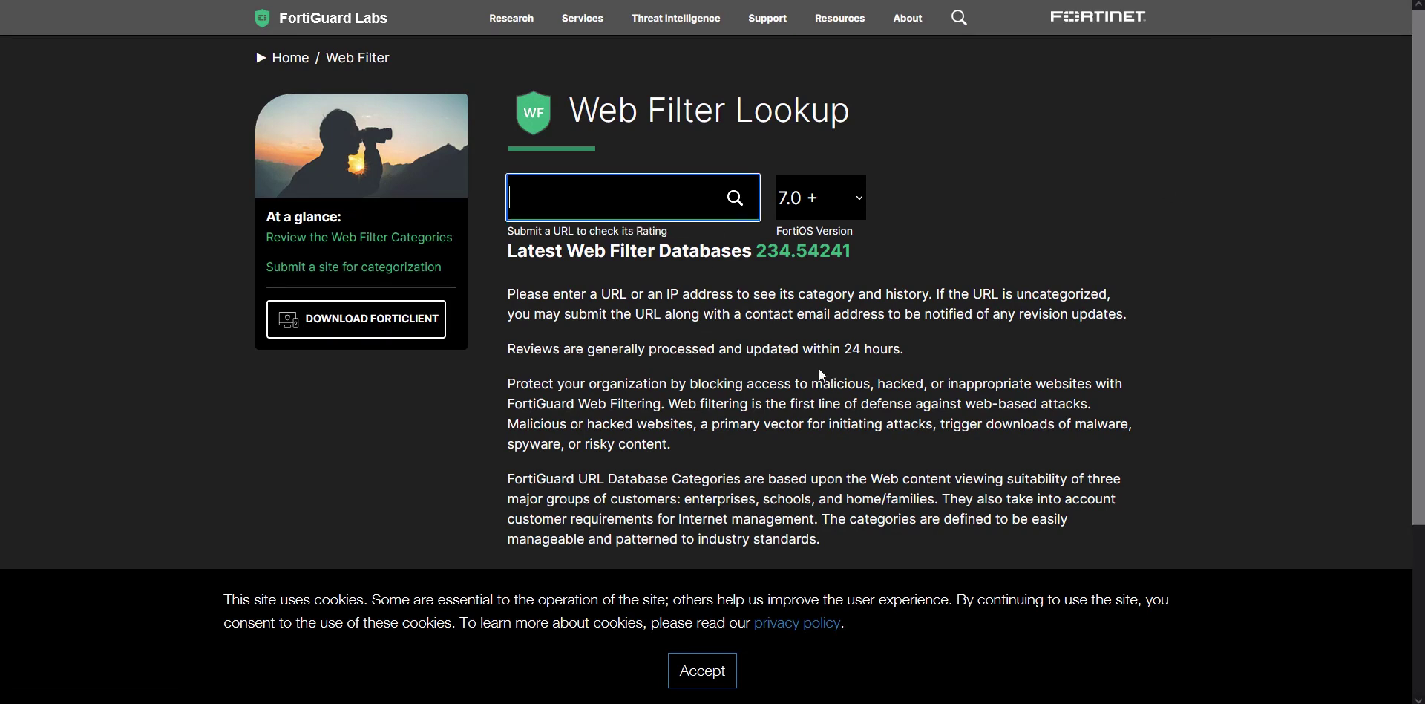
click(816, 2)
drag(505, 283, 349, 194)
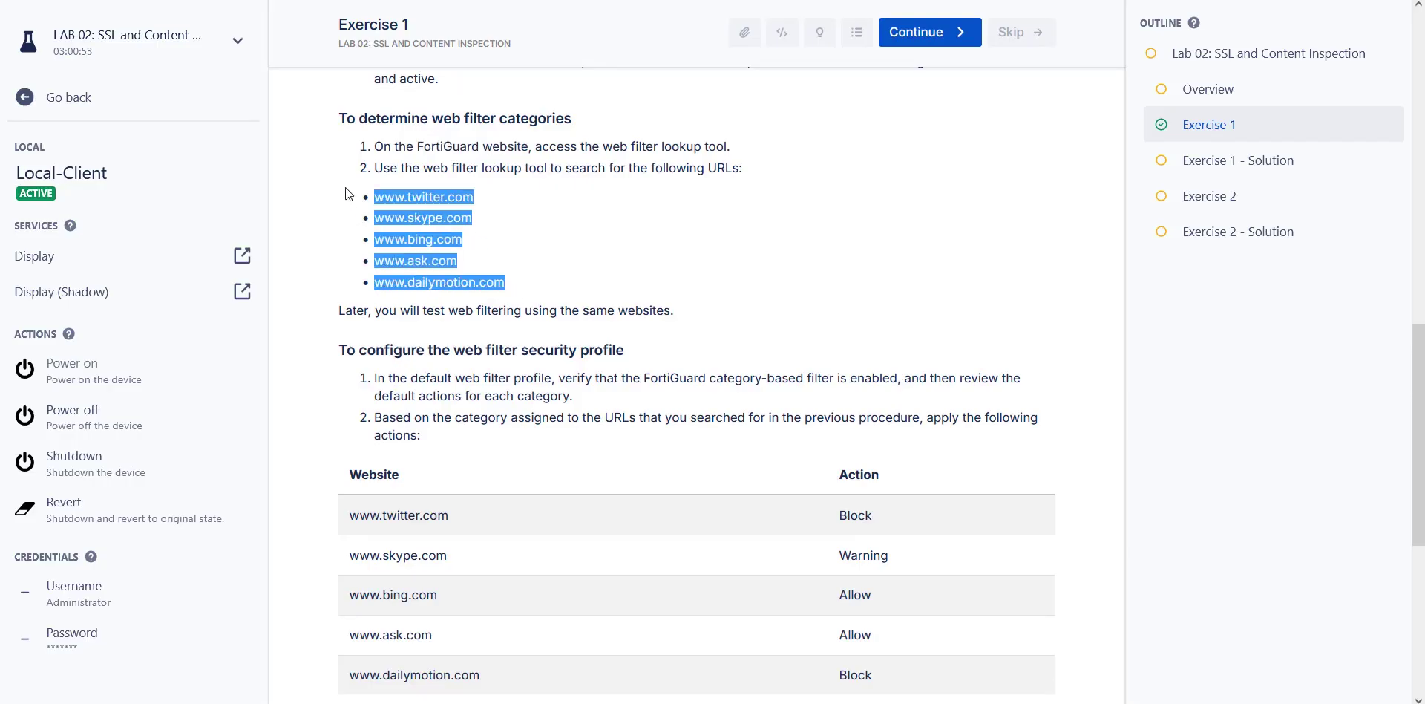
drag(1424, 111, 1247, 188)
key(ctrl+v)
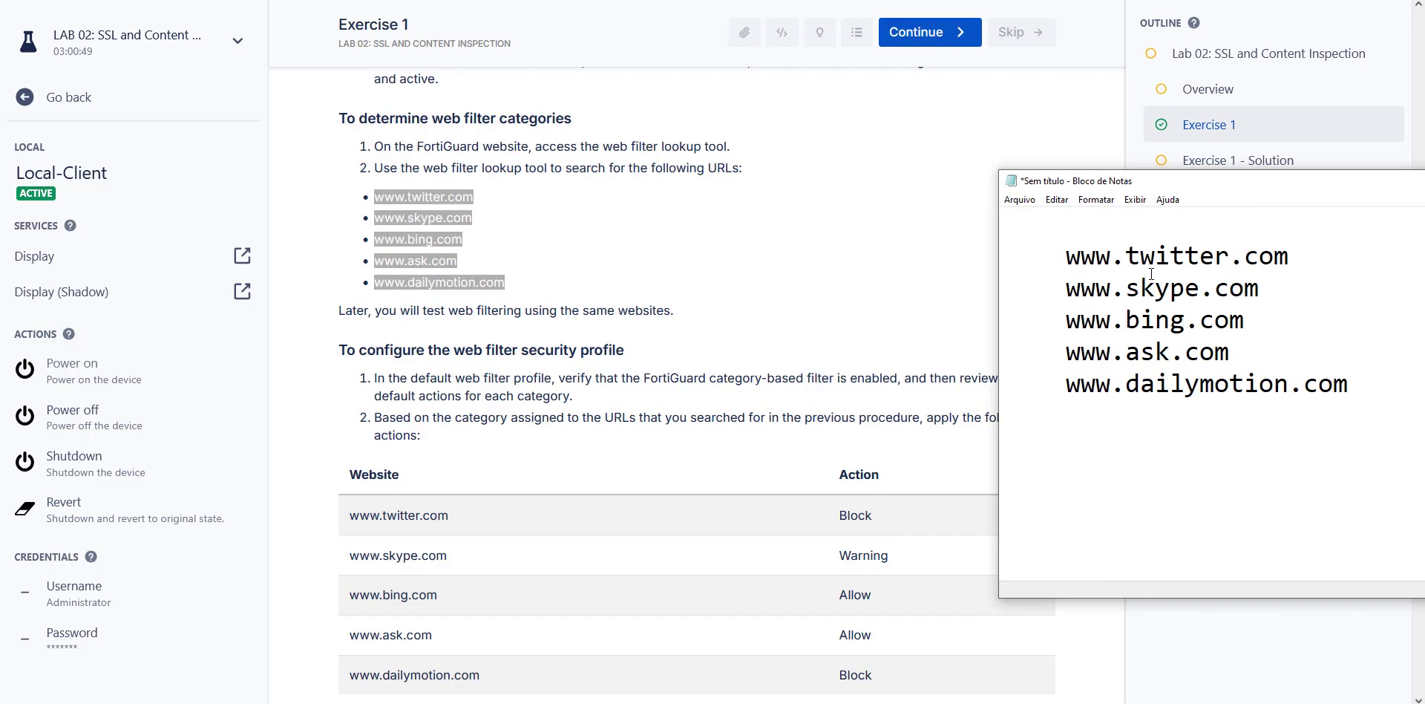
click(920, 0)
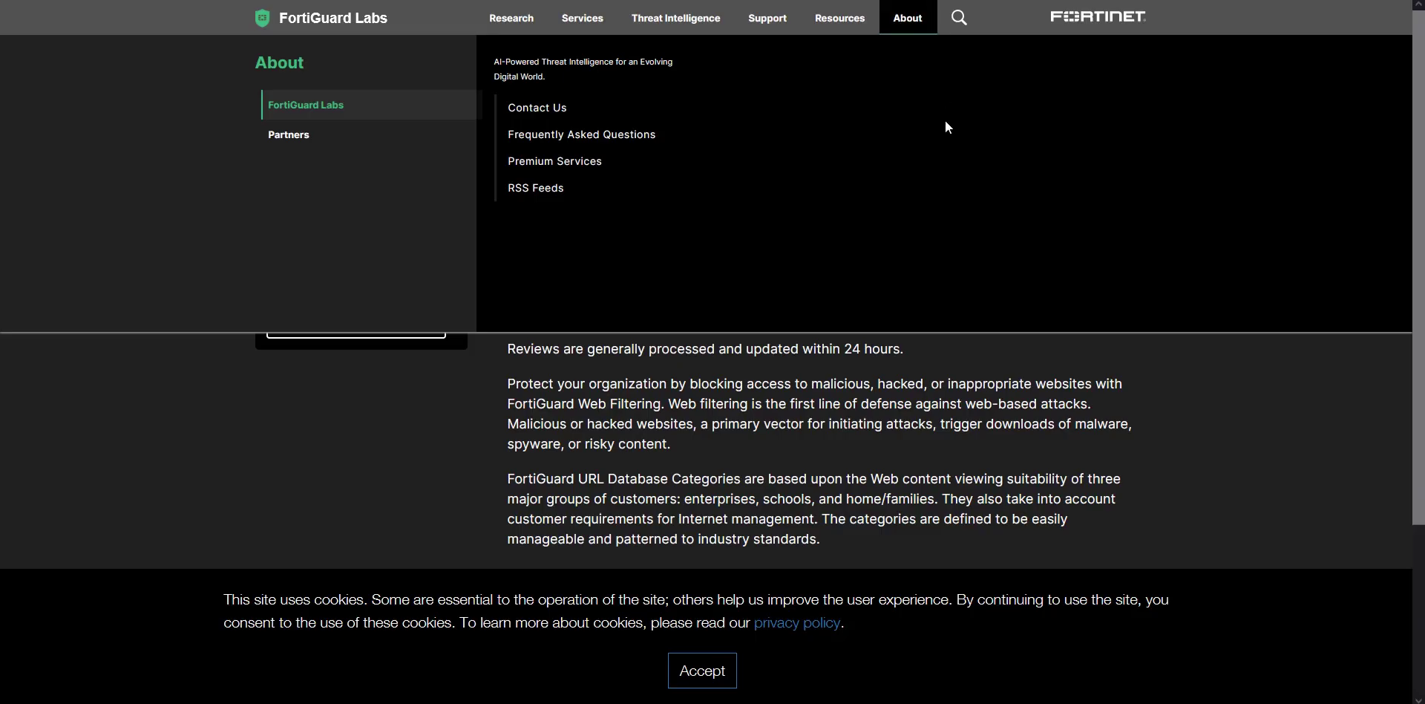
key(alt+Tab)
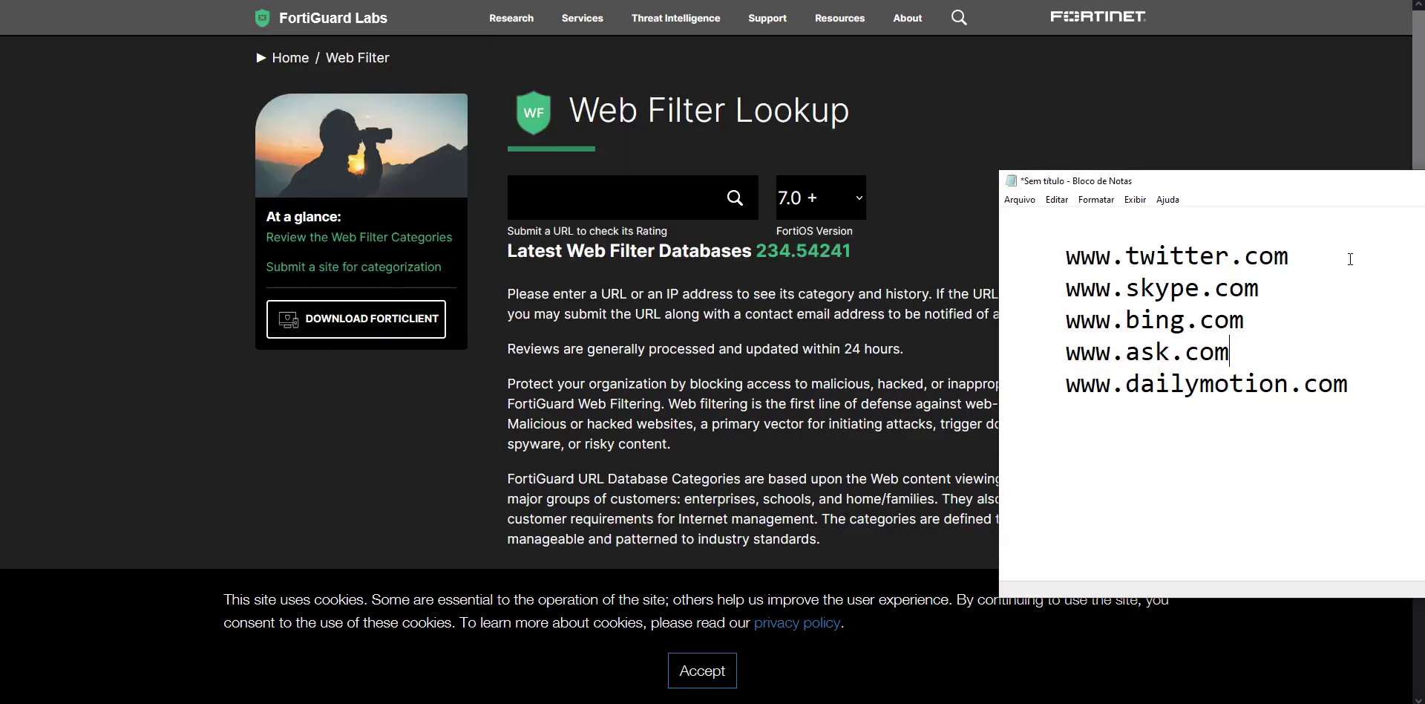
drag(1290, 262, 1069, 261)
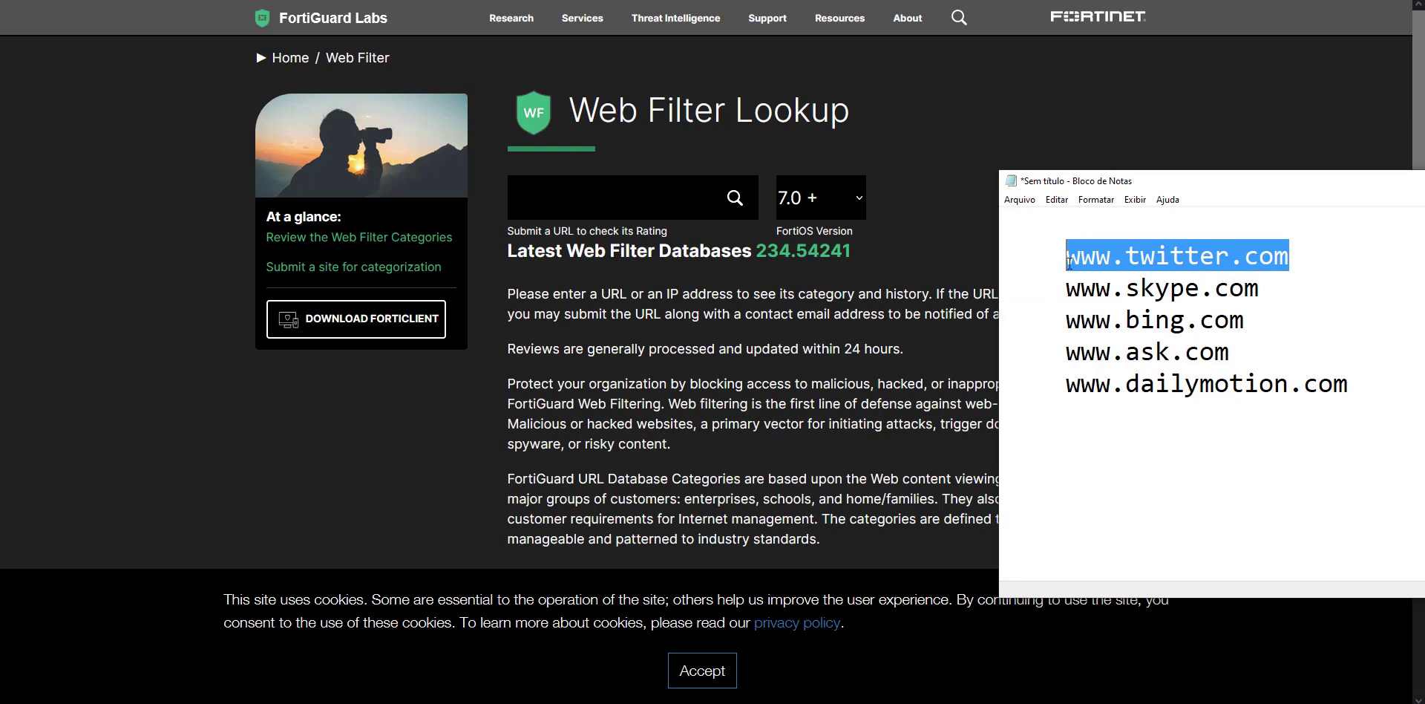
click(653, 199)
key(ctrl+v)
click(732, 202)
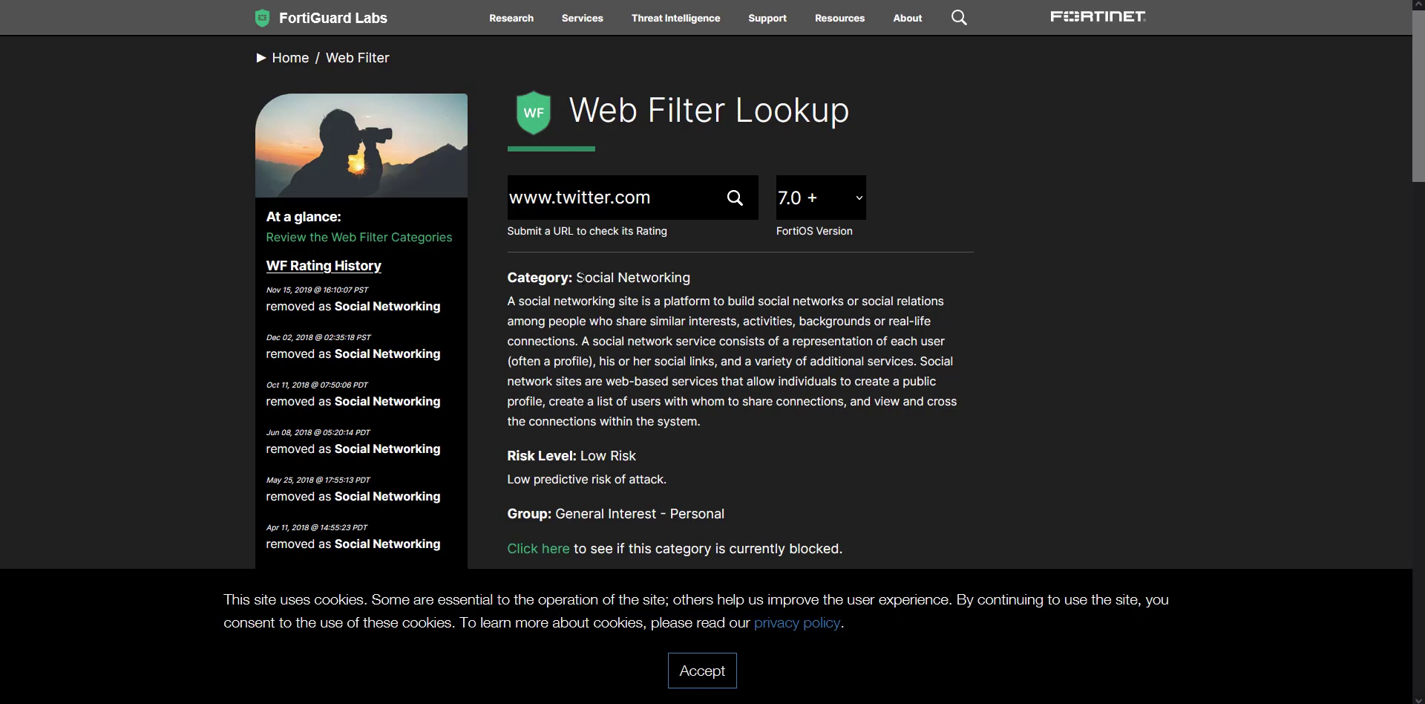
drag(578, 280, 691, 279)
key(alt+Tab)
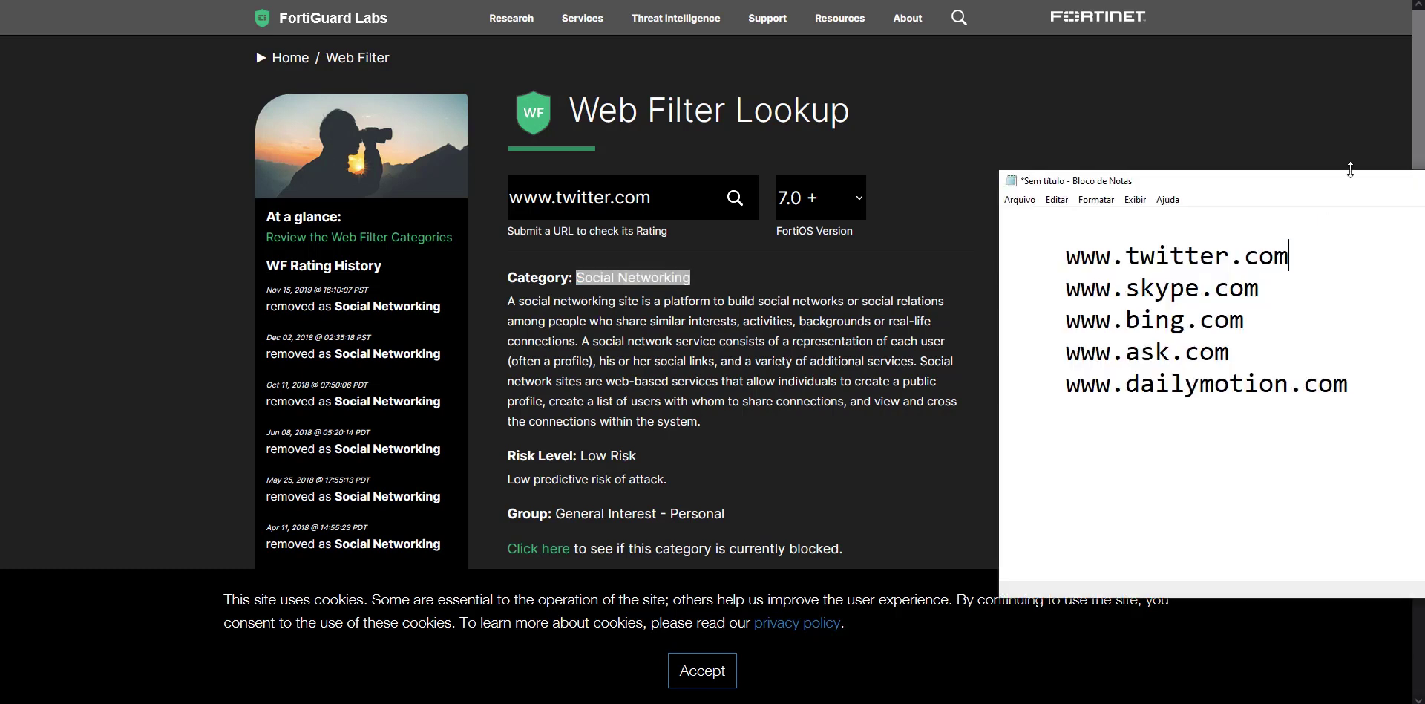
drag(1360, 185, 1064, 151)
key(Tab)
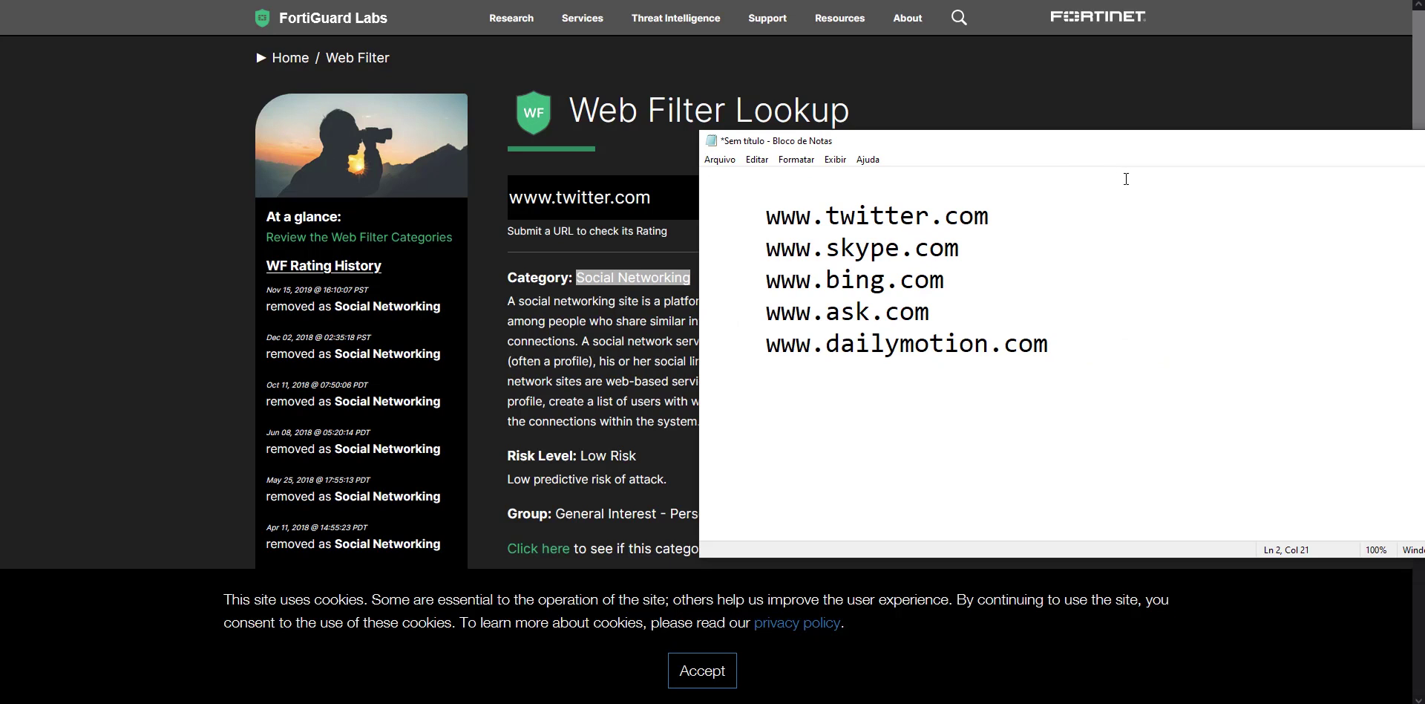
key(ctrl+v)
drag(1088, 144, 1233, 167)
drag(1270, 275, 1076, 268)
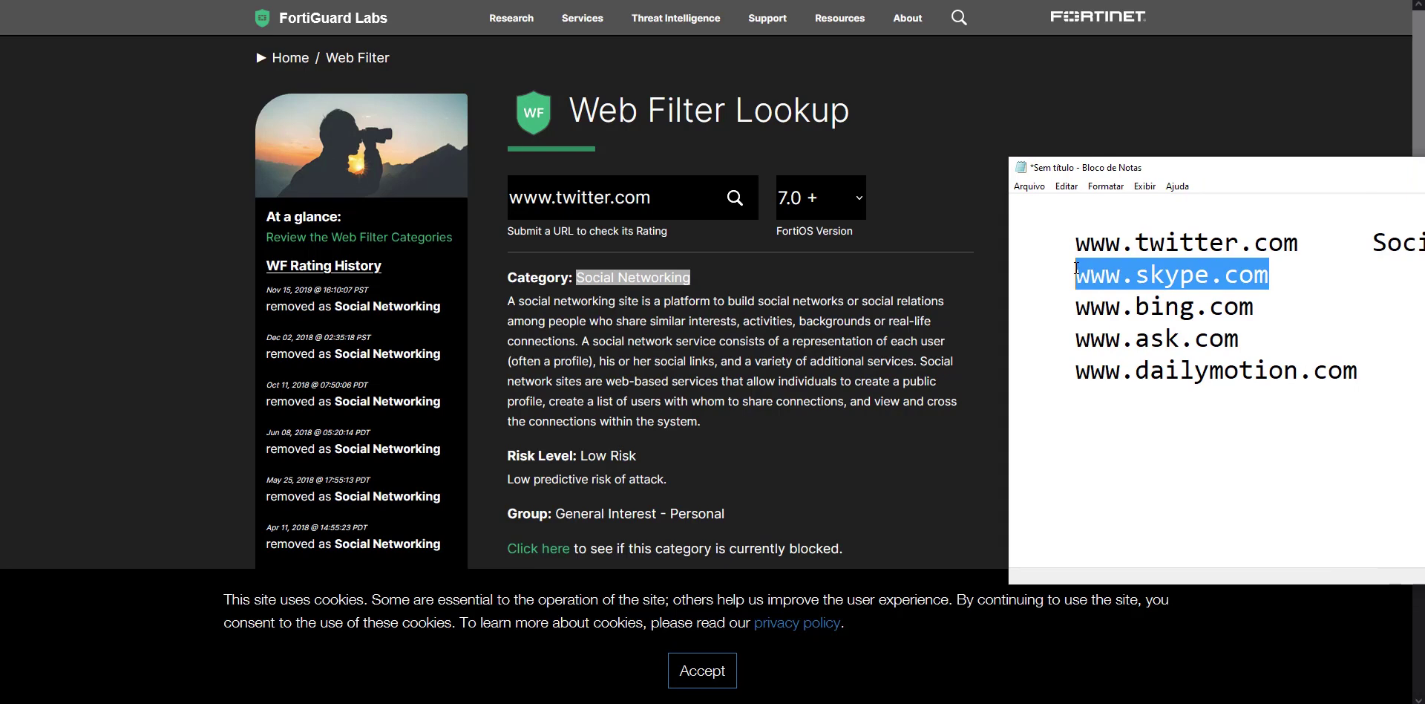
click(690, 227)
triple_click(746, 216)
key(ctrl+v)
click(736, 201)
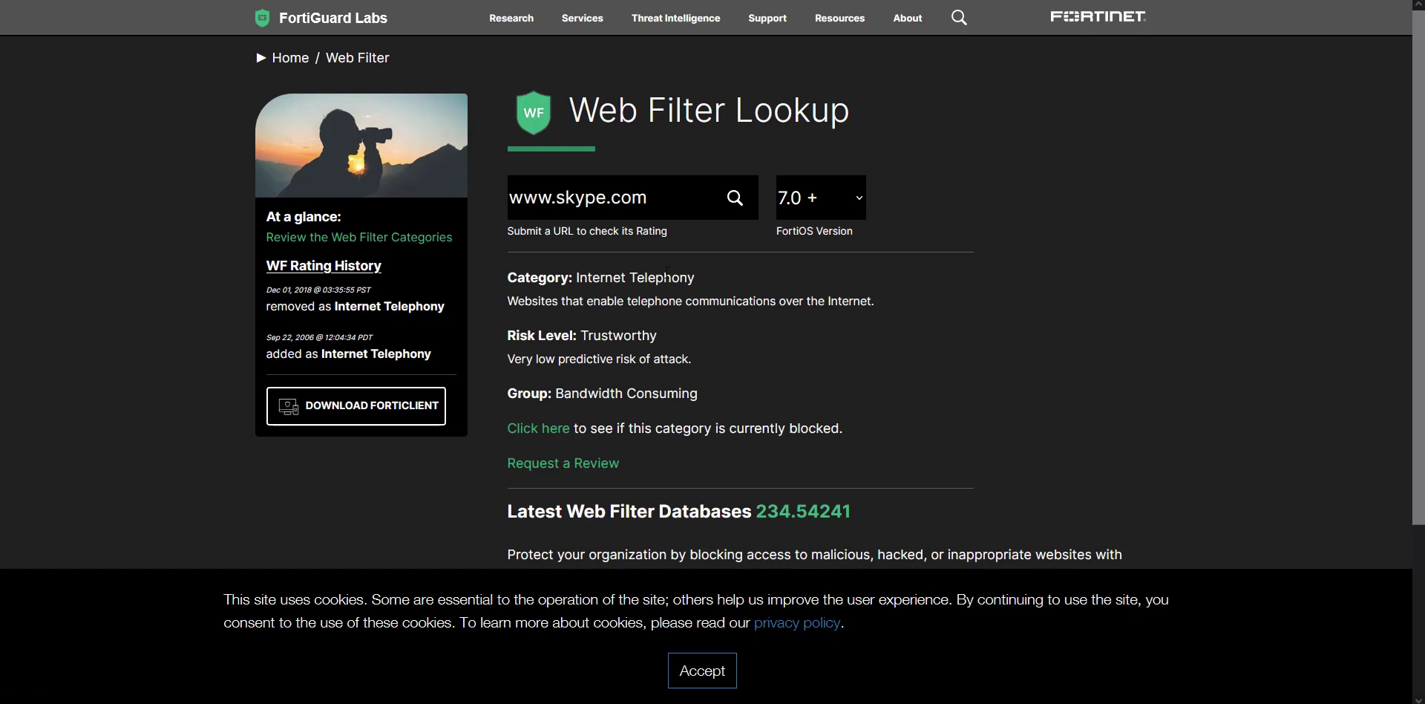
drag(698, 279, 582, 276)
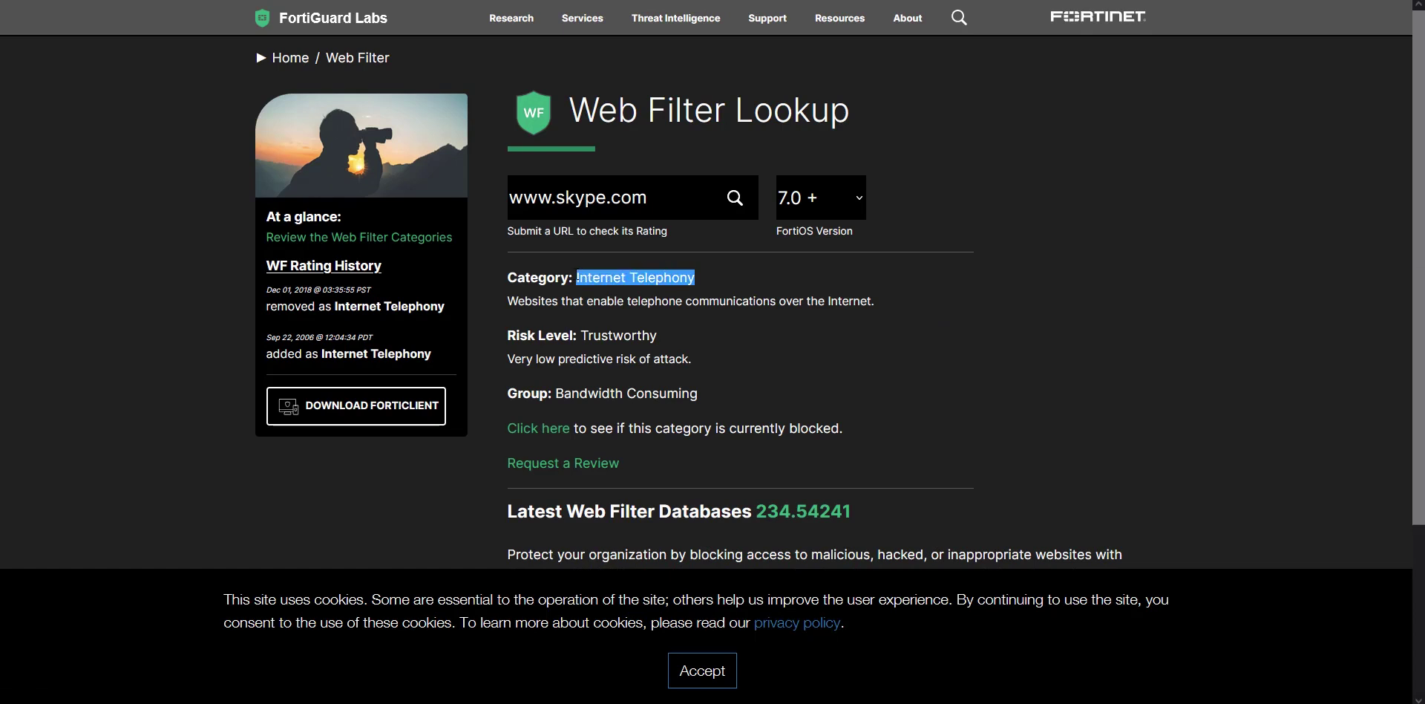
key(alt+Tab)
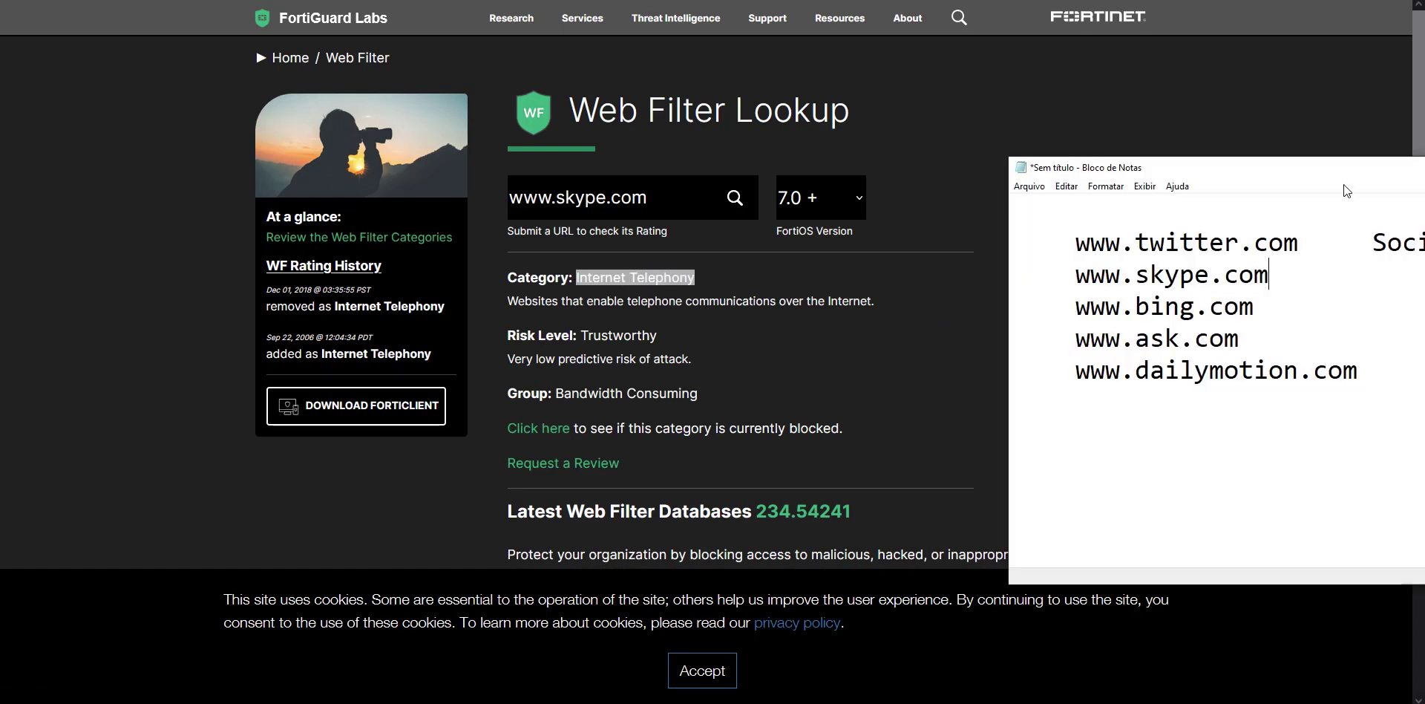
drag(1330, 168, 1197, 286)
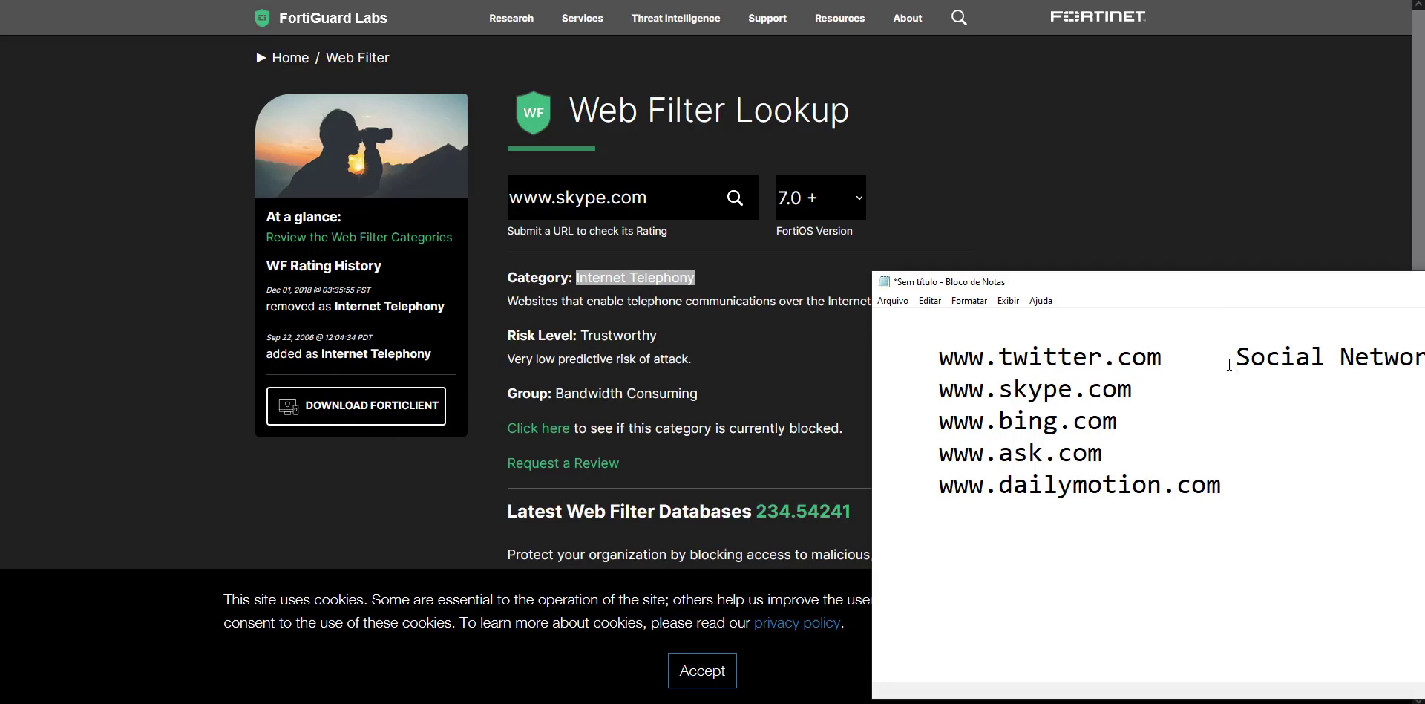
text(Internet Telephony)
scroll(1254, 379, down, 4)
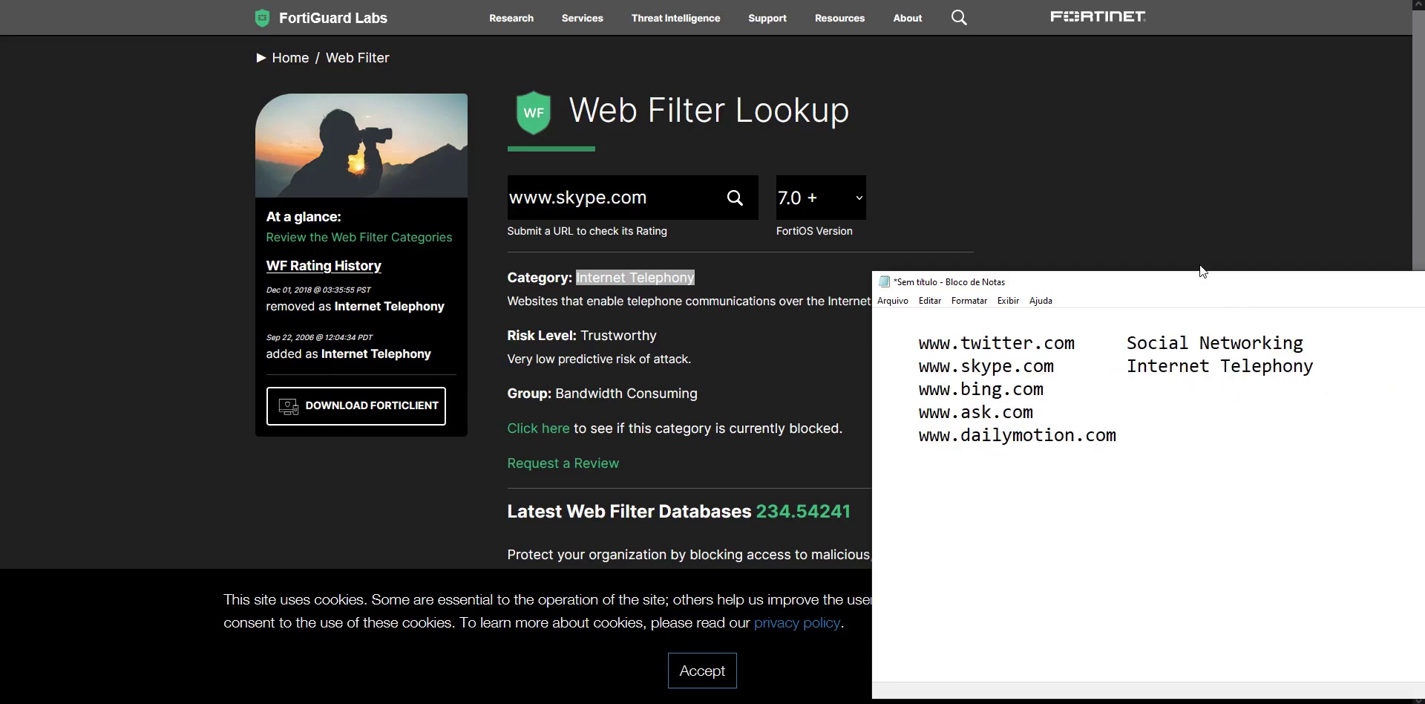
click(802, 270)
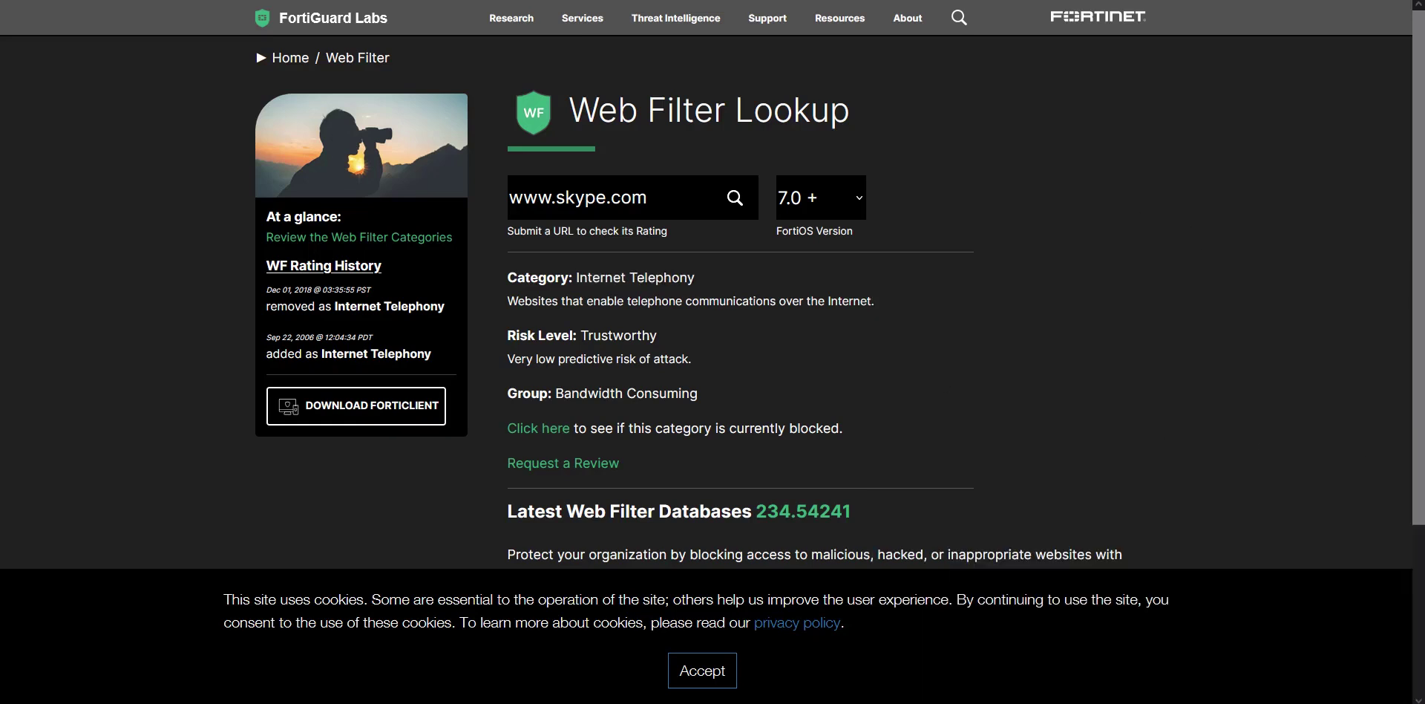
key(alt+Tab)
drag(1044, 389, 922, 392)
key(ctrl+c)
click(740, 198)
key(ctrl+v)
key(Return)
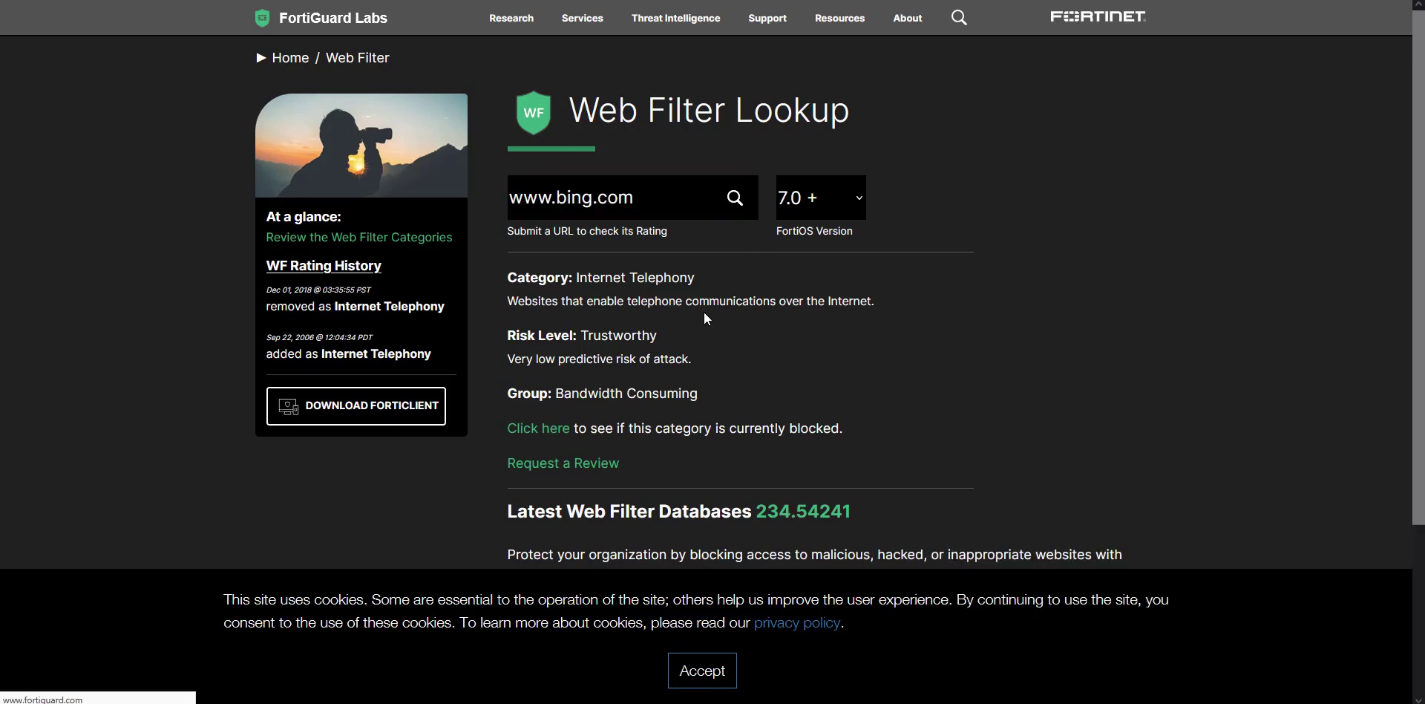
drag(508, 301, 597, 300)
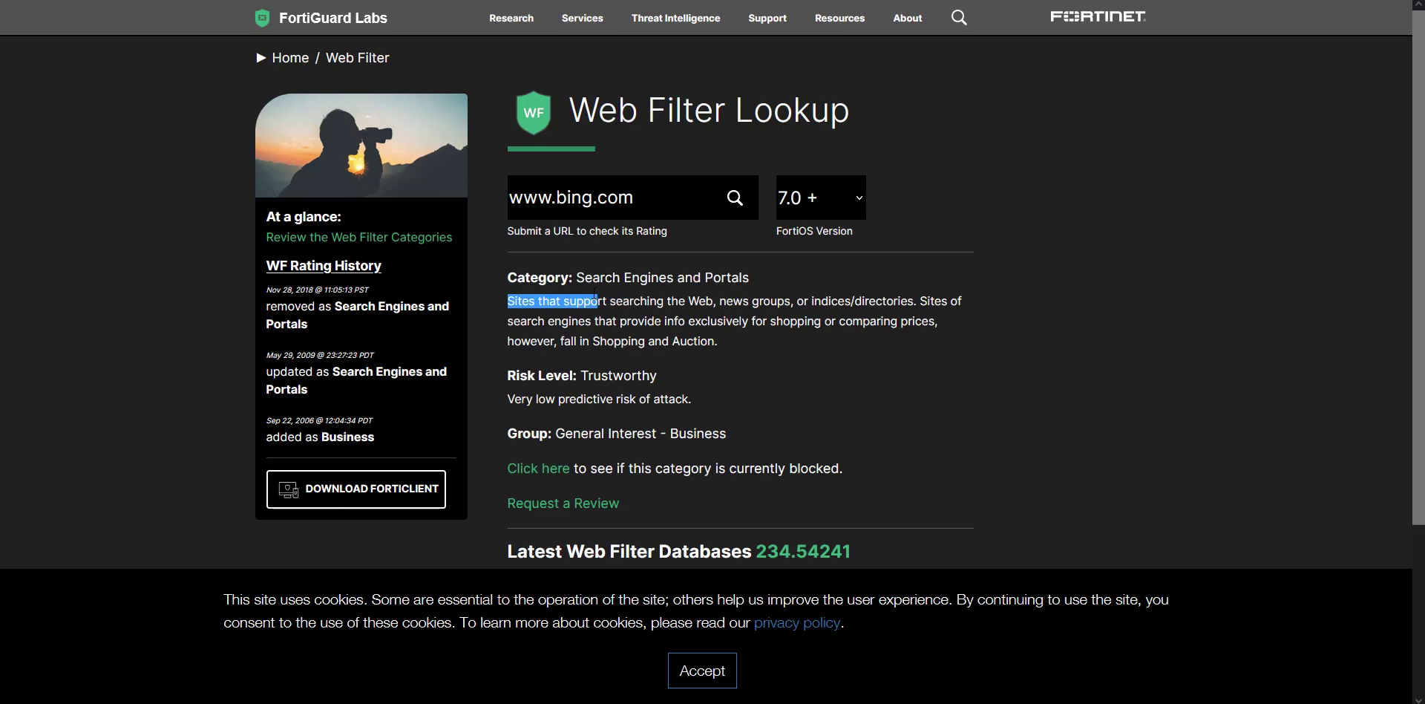
drag(749, 278, 578, 276)
key(ctrl+c)
key(alt+Tab)
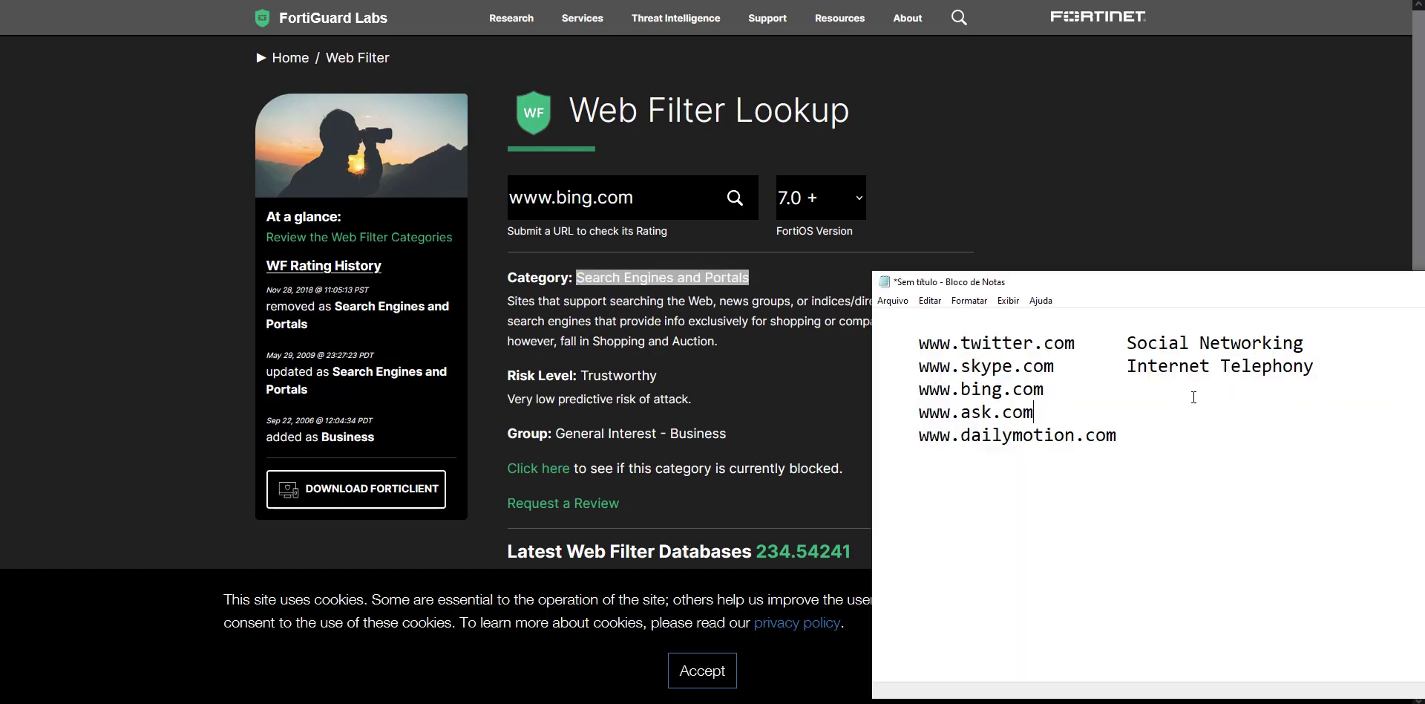
key(Tab)
key(ctrl+v)
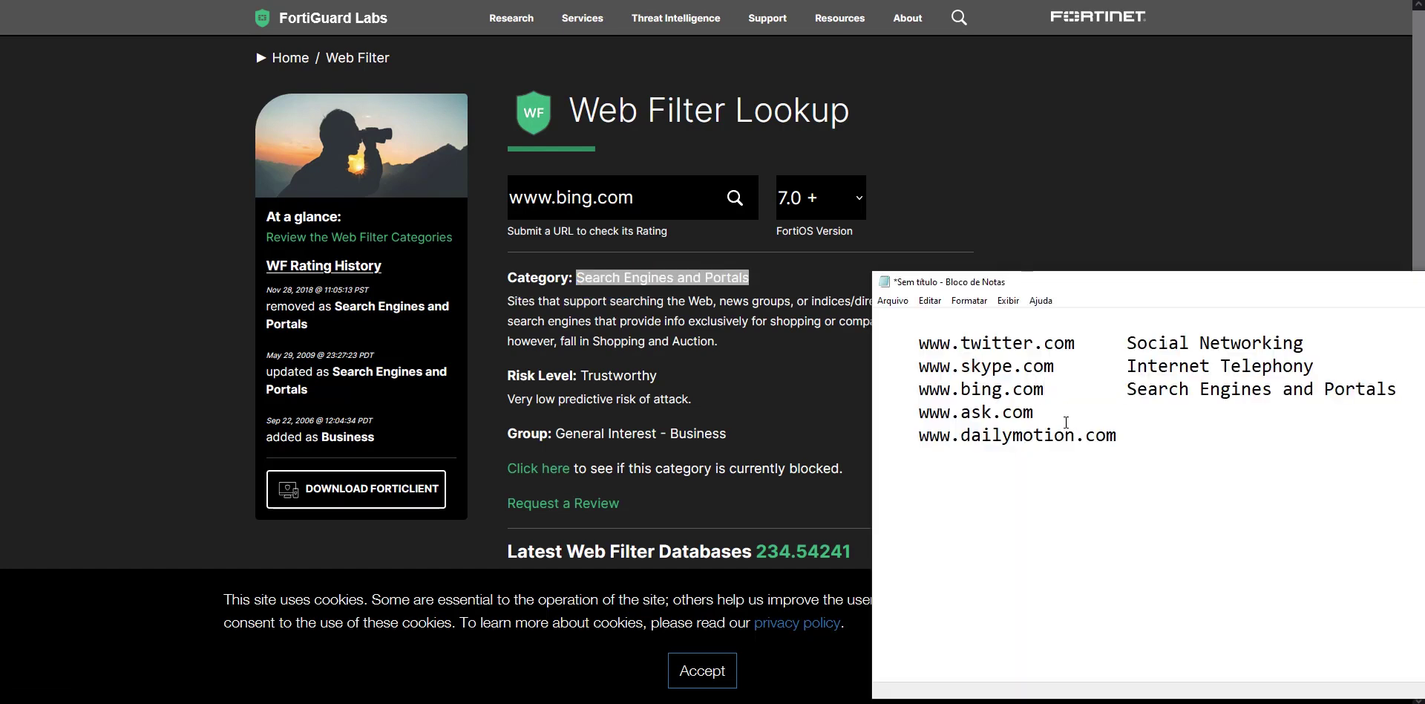
key(shift+Home)
key(ctrl+c)
click(616, 198)
key(ctrl+a)
key(ctrl+v)
click(735, 198)
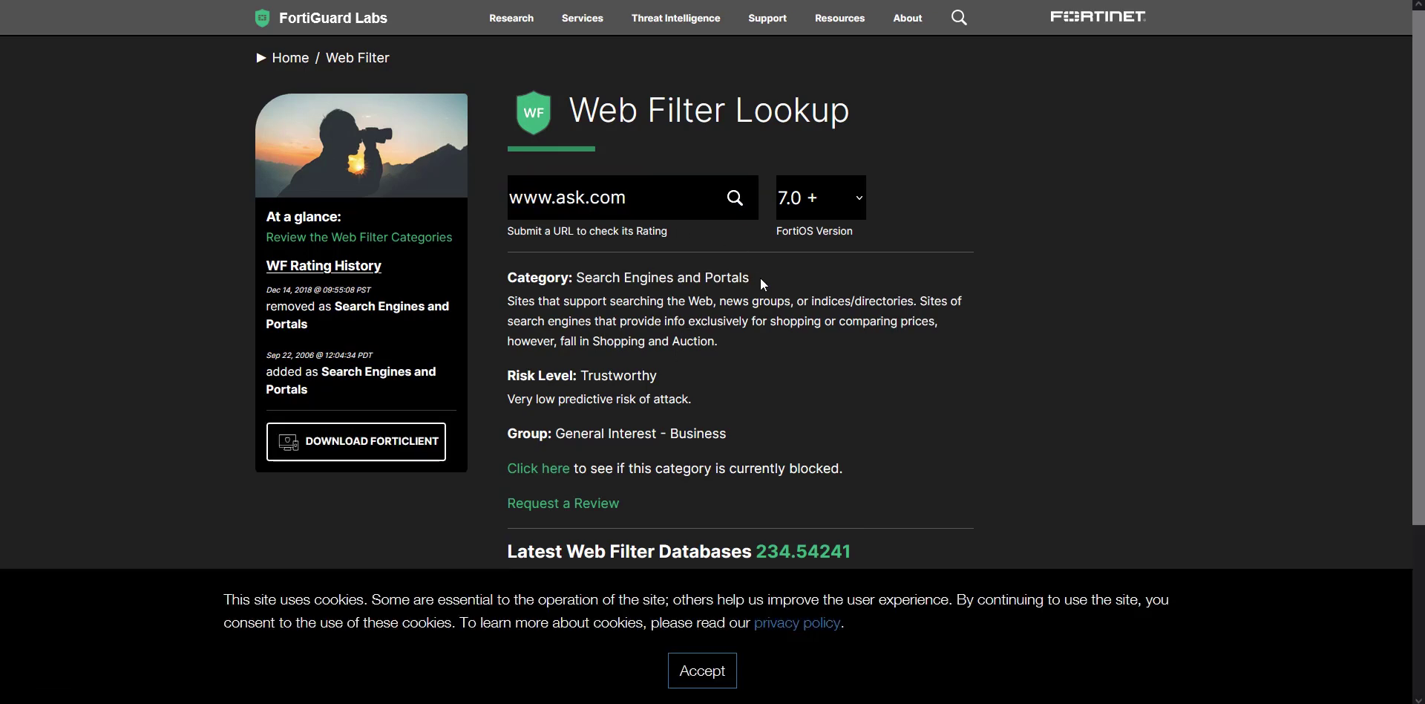
drag(761, 281, 587, 280)
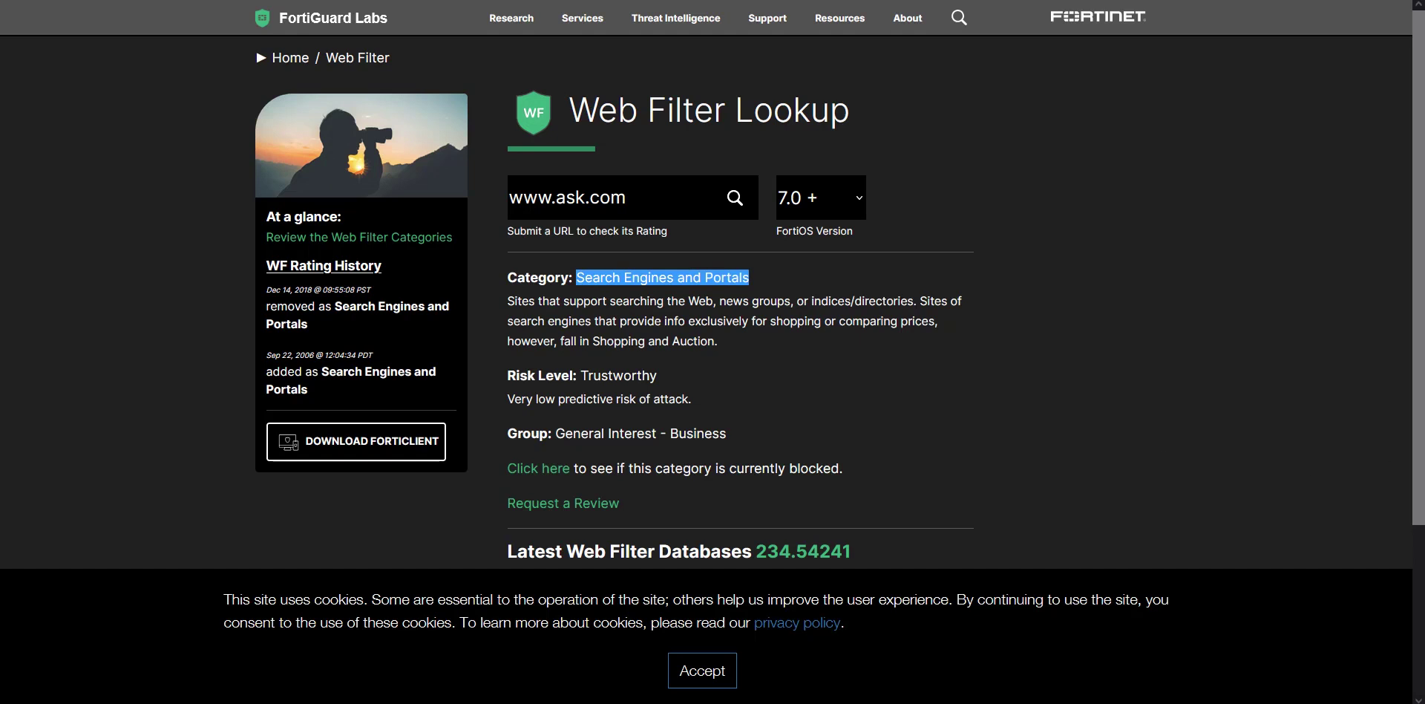
key(alt+Tab)
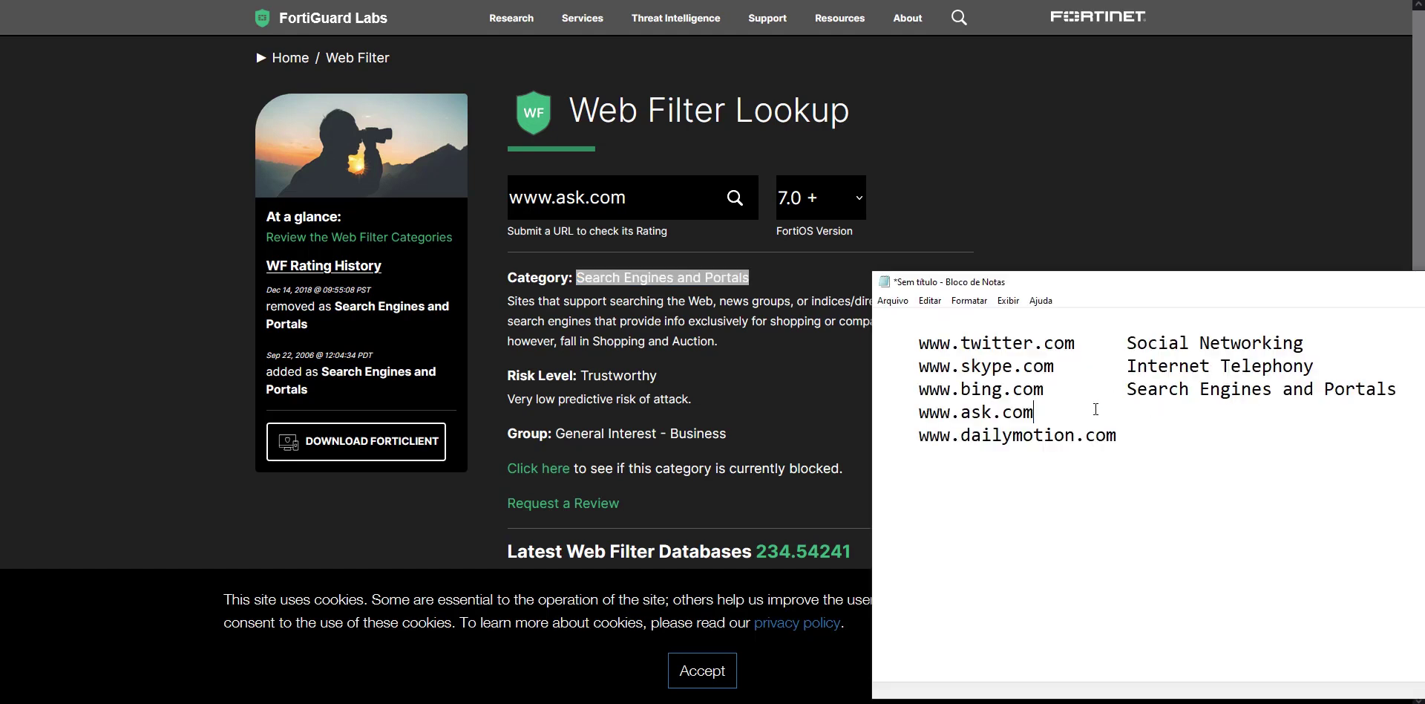
key(ctrl+v)
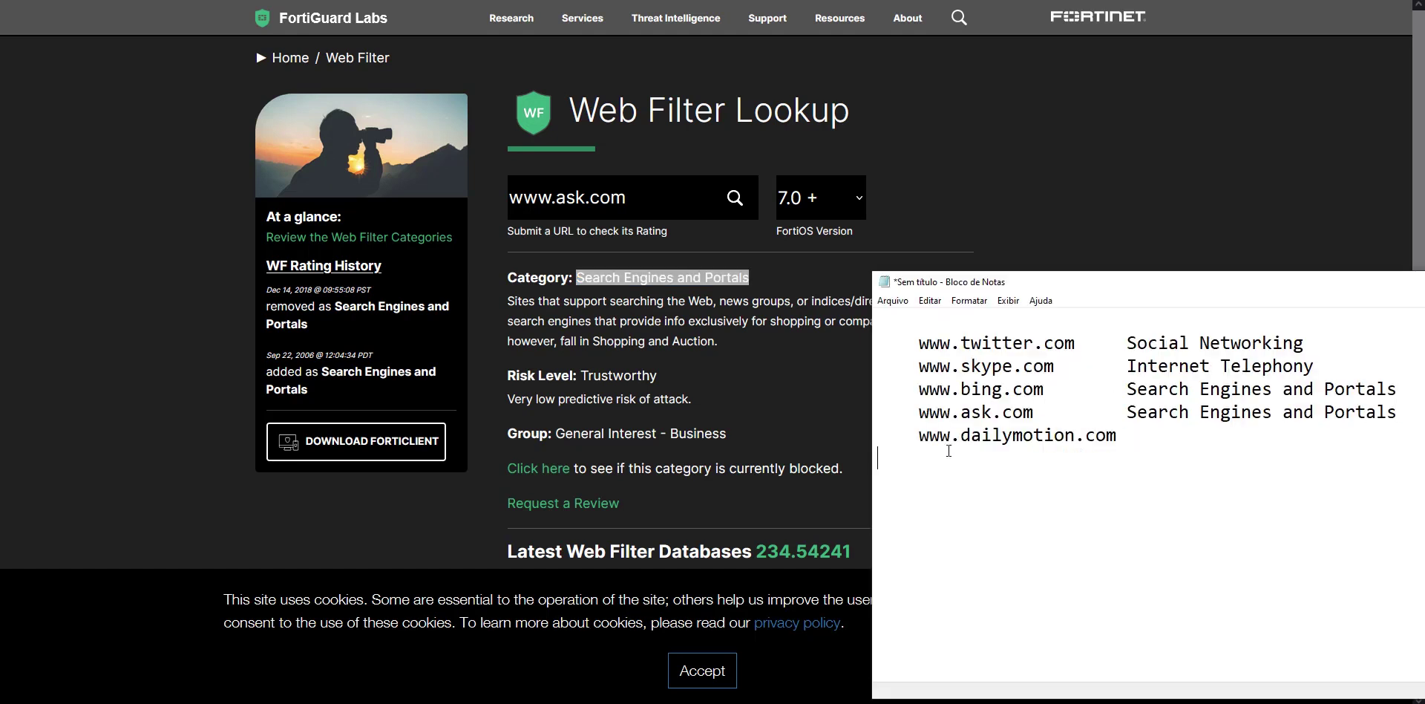
drag(1169, 437, 921, 439)
key(ctrl+c)
key(alt+Tab)
triple_click(564, 197)
key(ctrl+v)
key(Return)
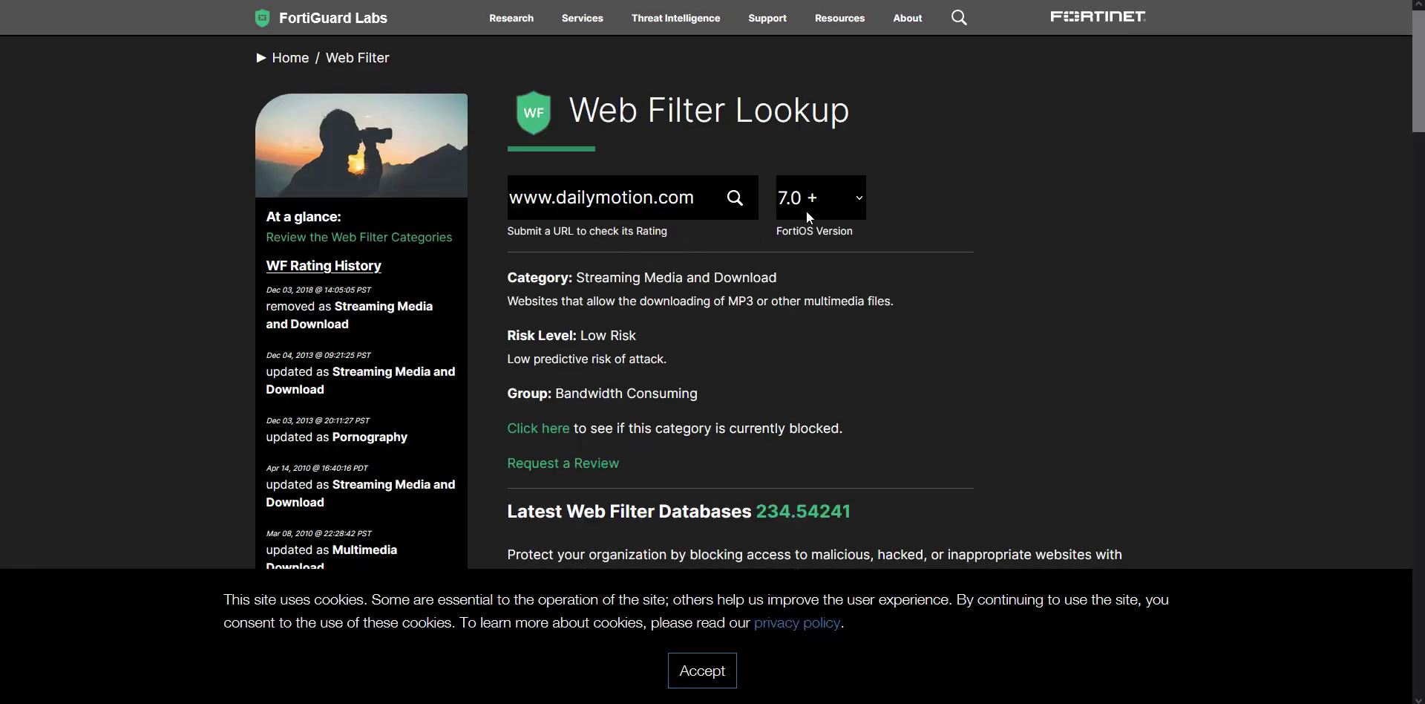
drag(800, 280, 576, 278)
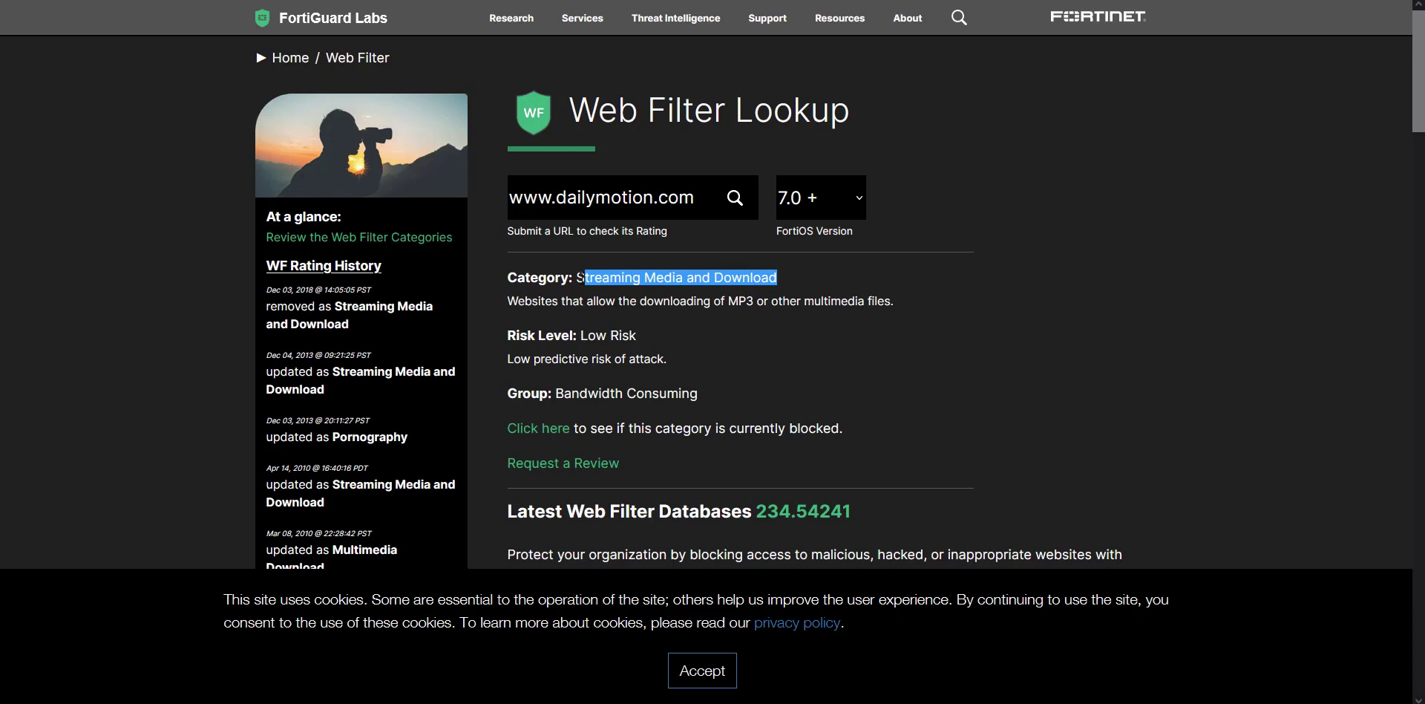
key(alt+Tab)
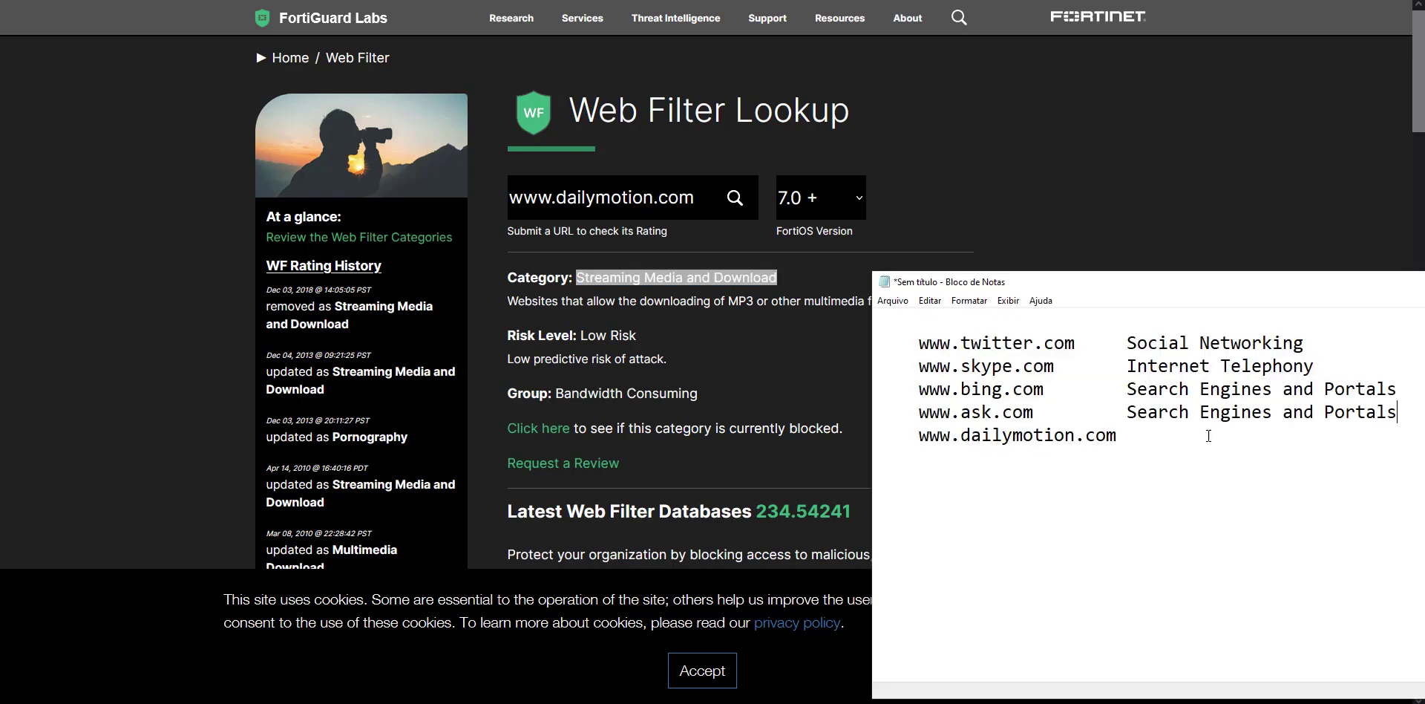
key(Tab)
key(ctrl+v)
drag(1172, 279, 1424, 264)
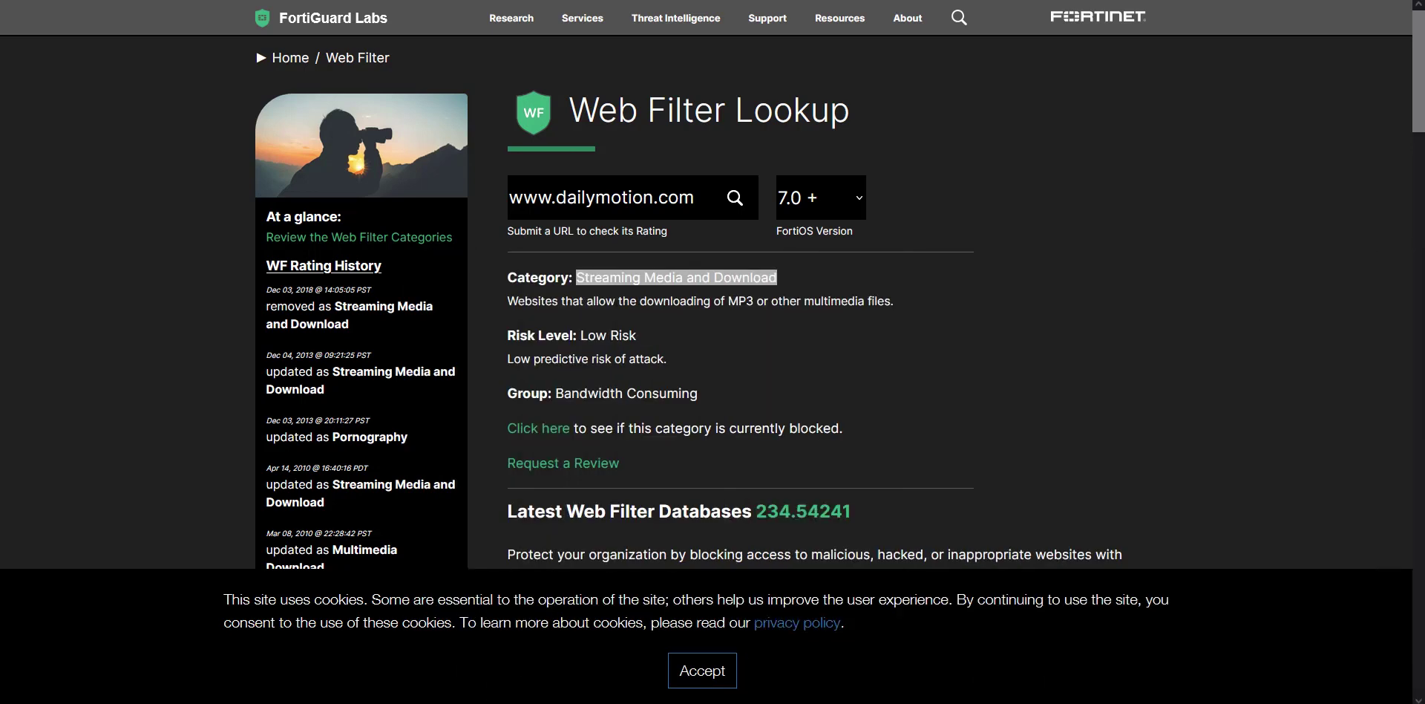
key(ctrl+Tab)
Read the Exercise 1 guide, highlighting the note about testing web filtering later.
scroll(551, 231, down, 3)
scroll(551, 231, up, 3)
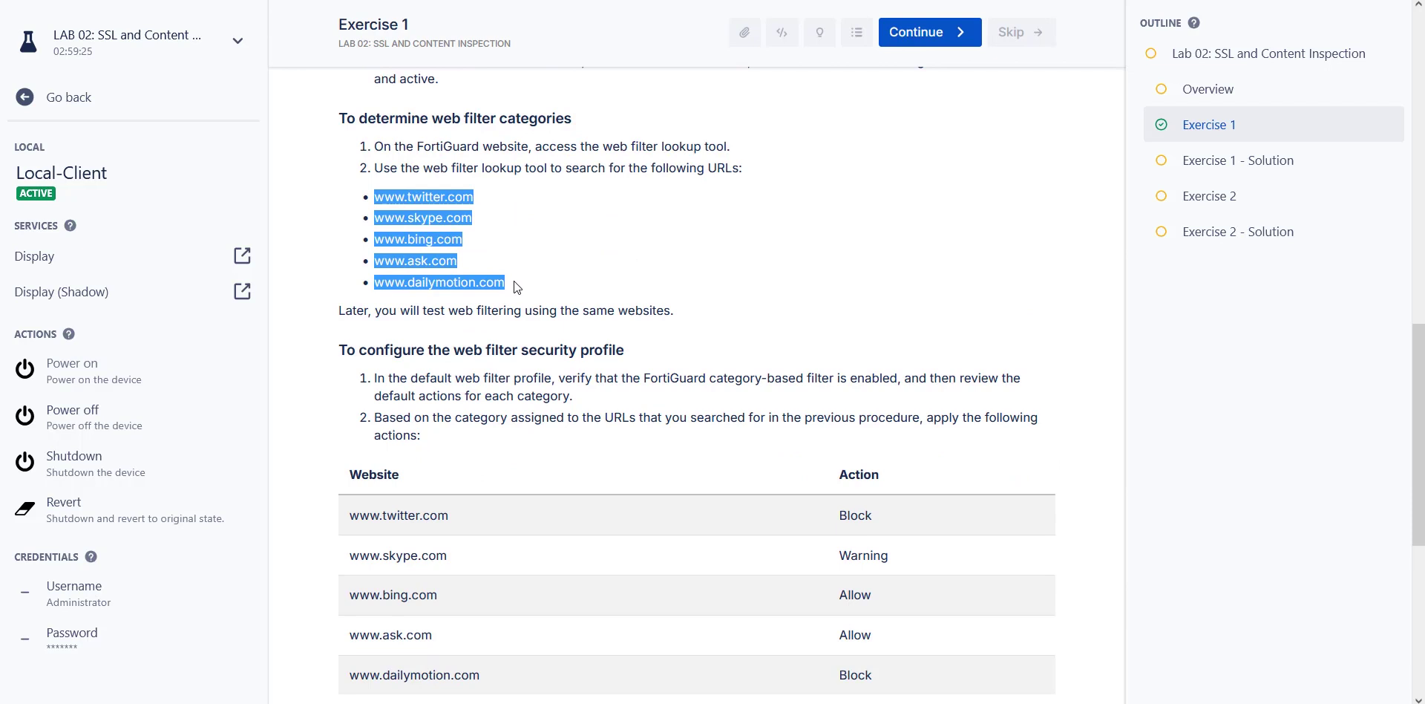
drag(376, 309, 594, 332)
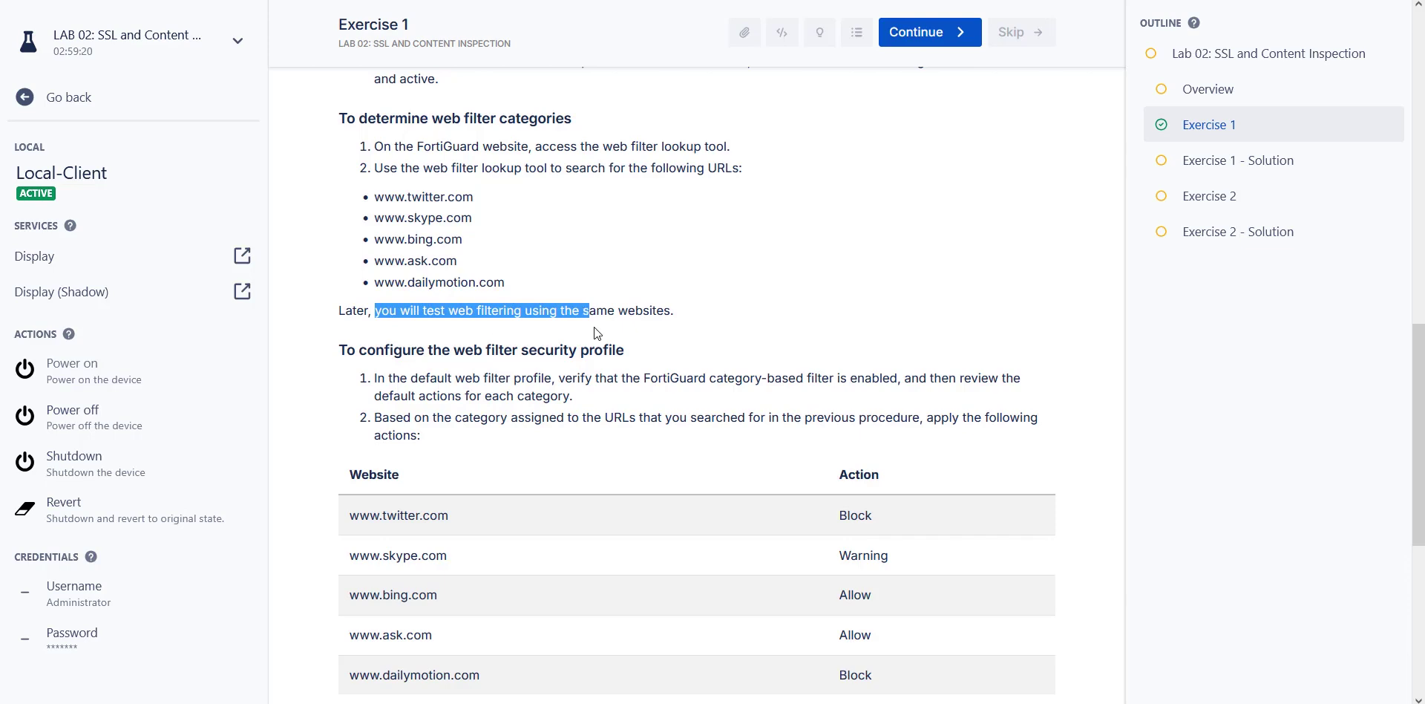
scroll(696, 331, down, 4)
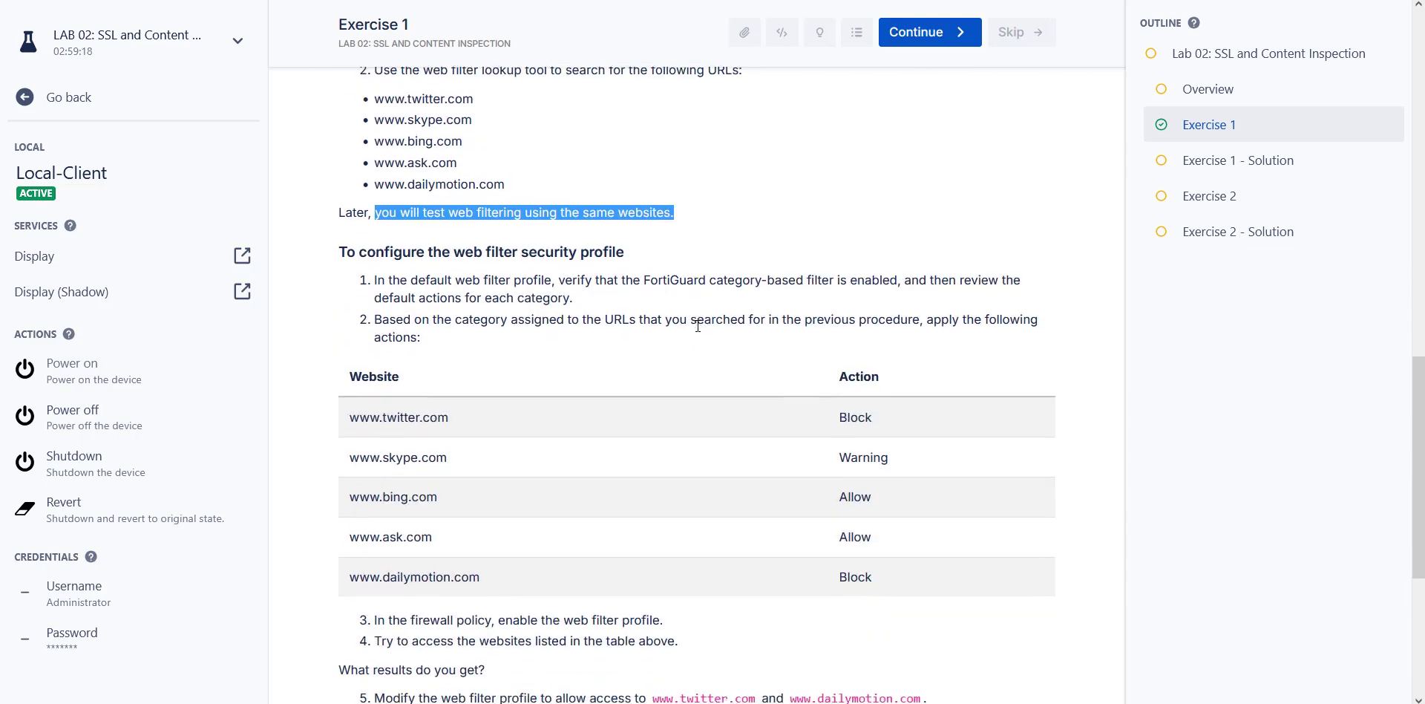
scroll(726, 557, up, 4)
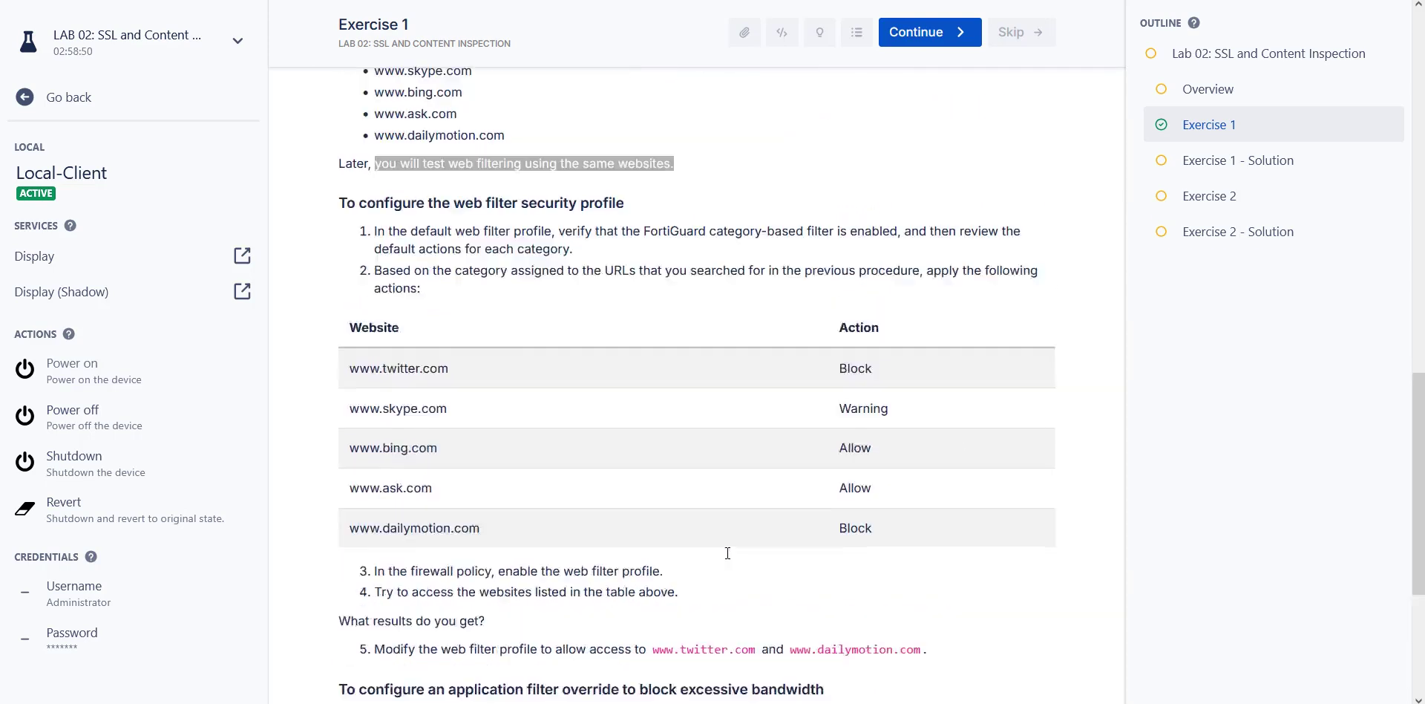
scroll(595, 429, down, 4)
scroll(487, 271, up, 1)
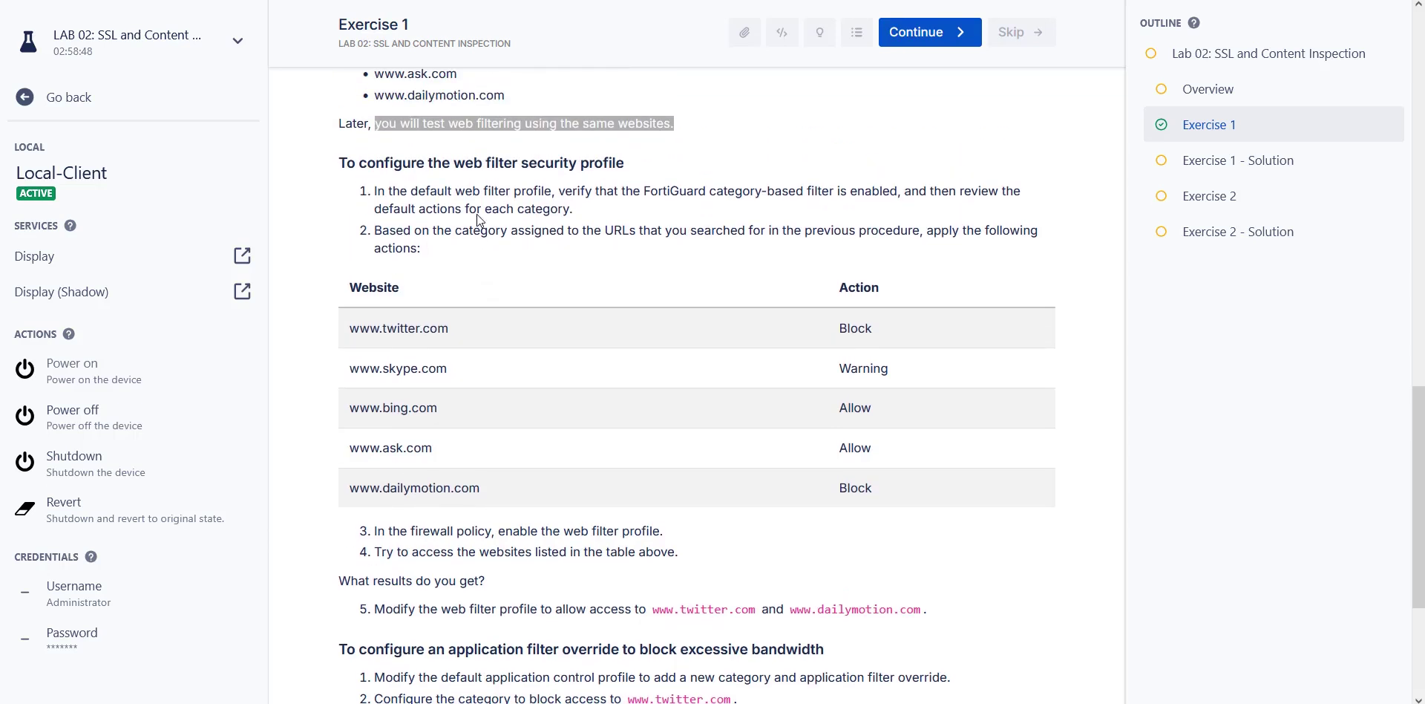
scroll(542, 189, down, 1)
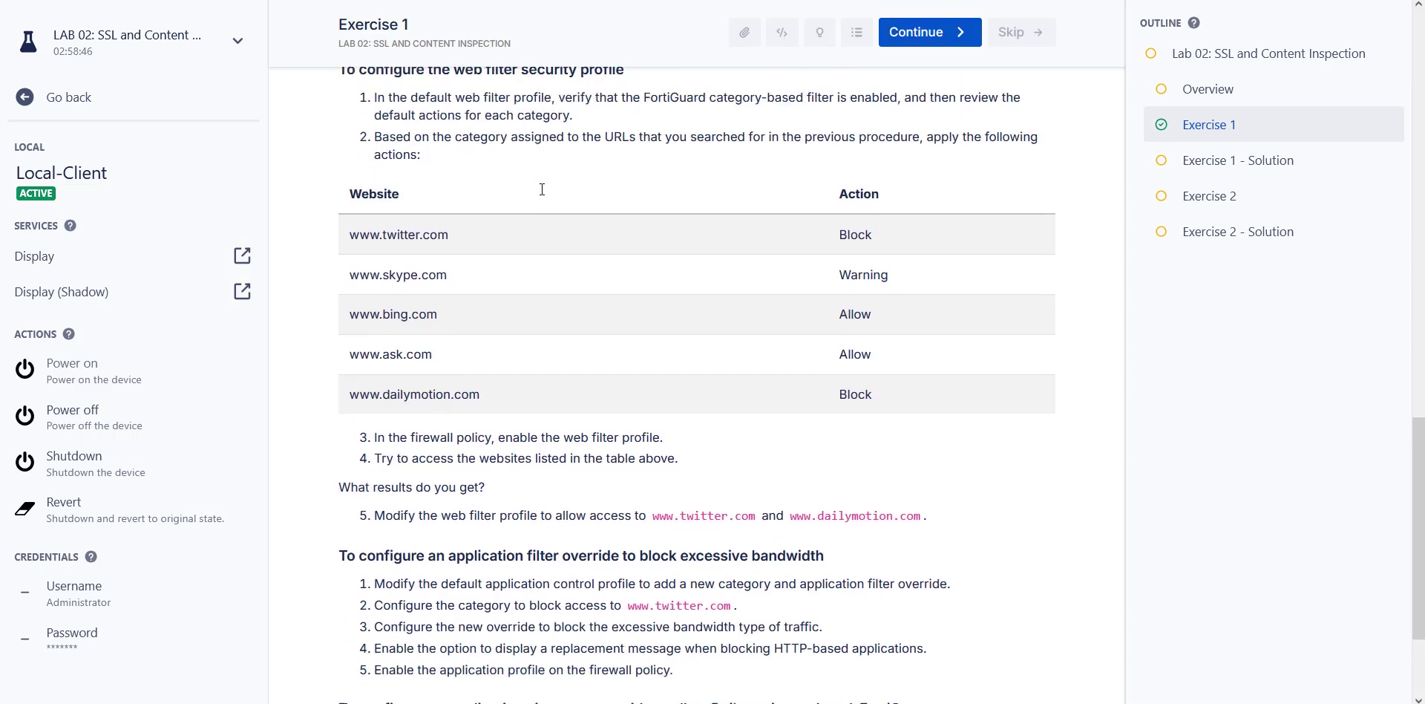
scroll(543, 189, up, 1)
Highlight the FortiGuard category-based filter requirement, then switch to the FortiGate window.
drag(561, 195, 744, 194)
click(780, 194)
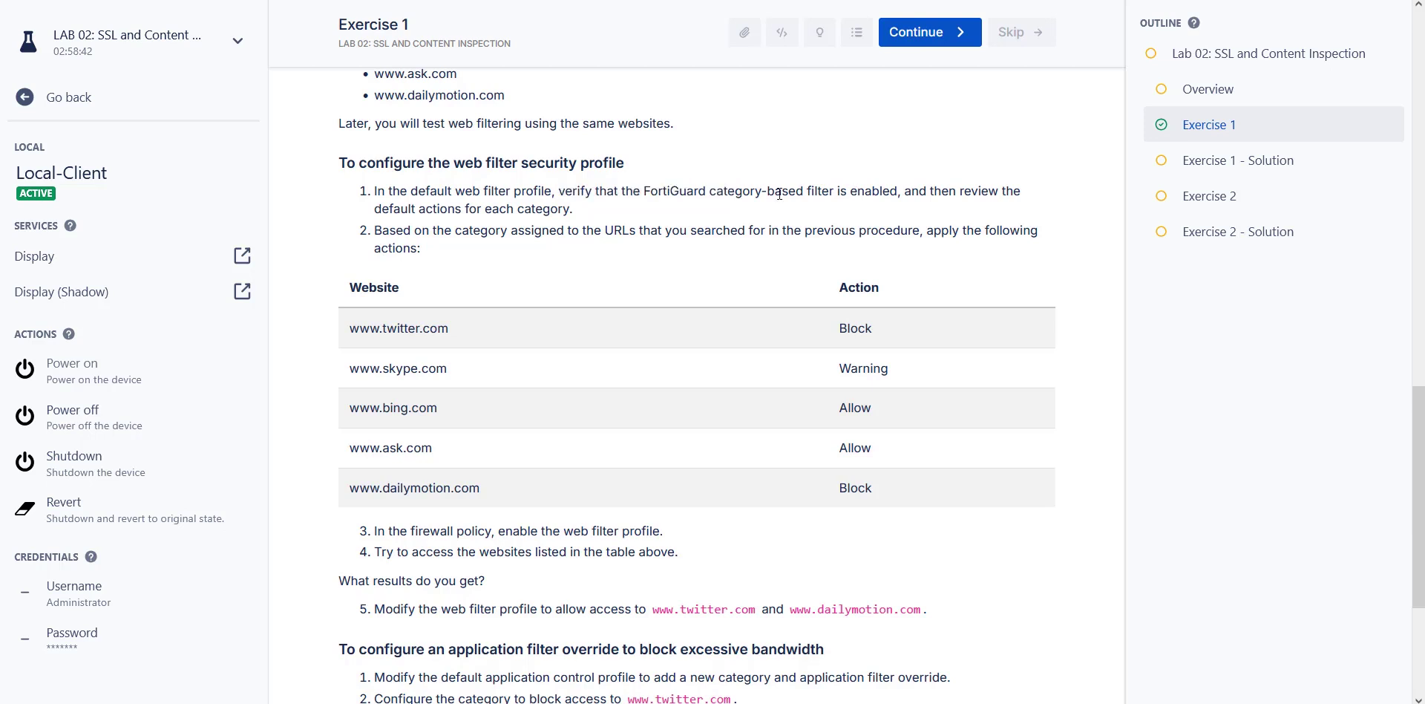
drag(645, 191, 802, 201)
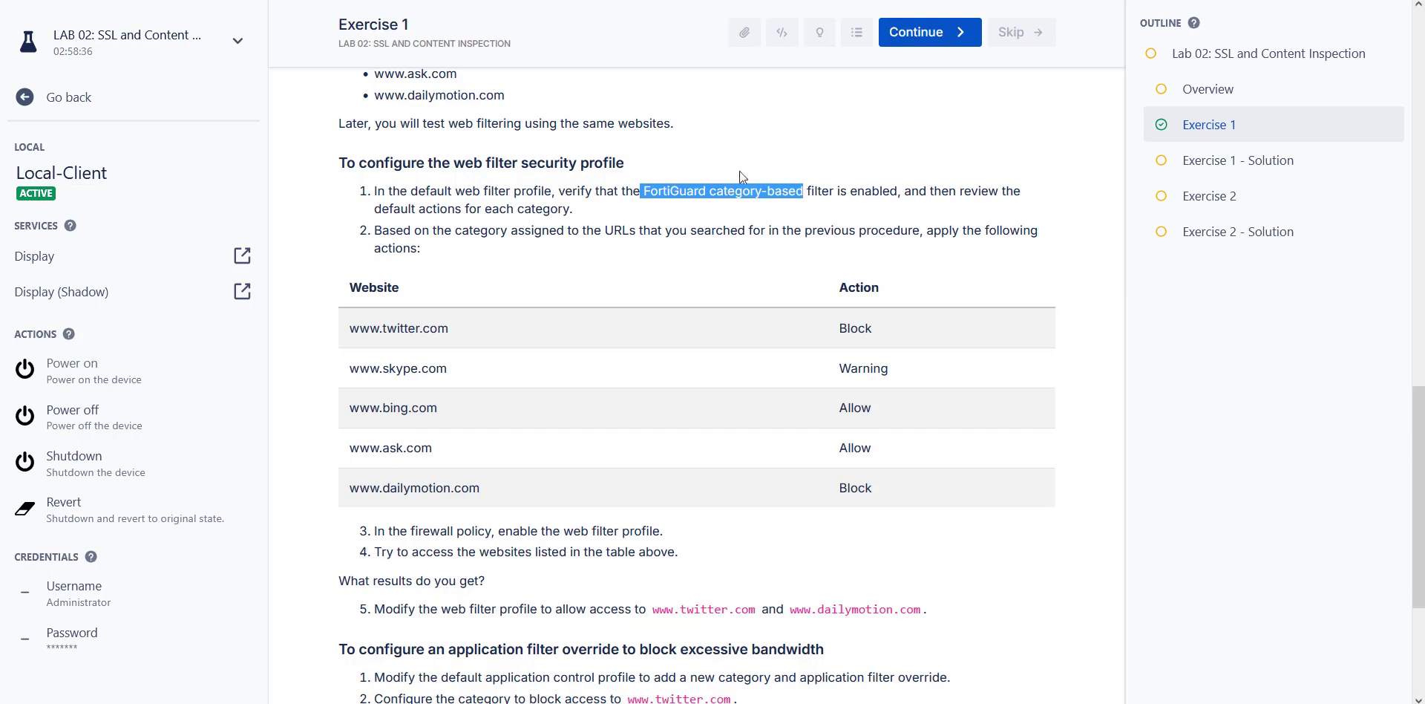
key(alt+Tab)
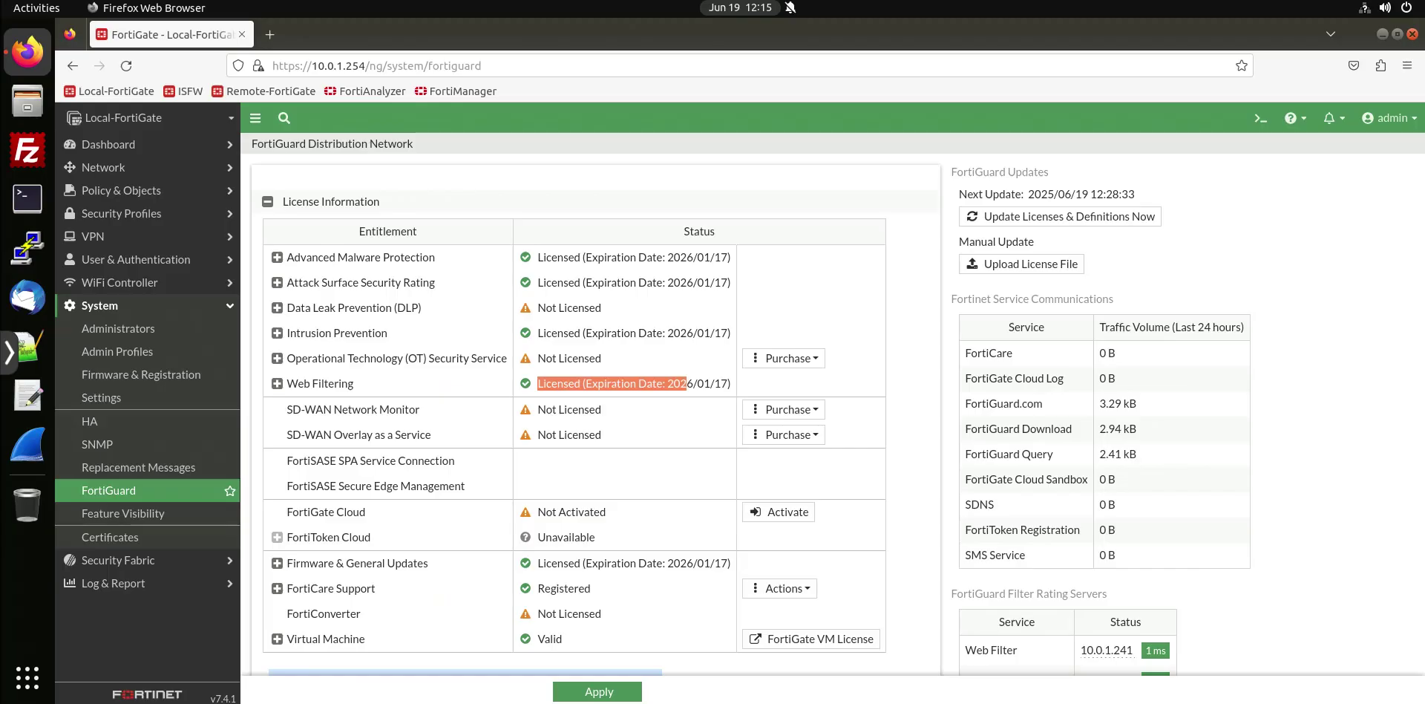
Open the default profile under Security Profiles > Web Filter, toggling FortiGuard Category Based Filter off and on.
click(138, 215)
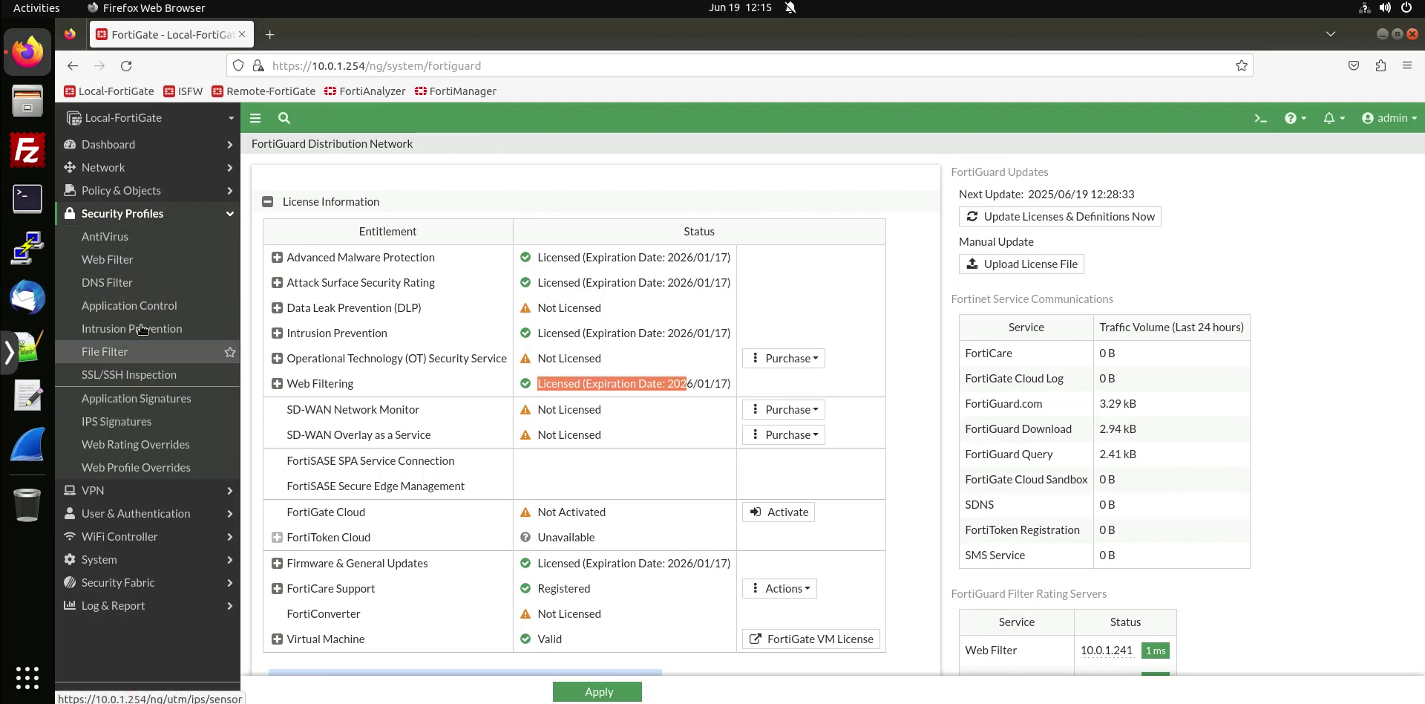
click(119, 261)
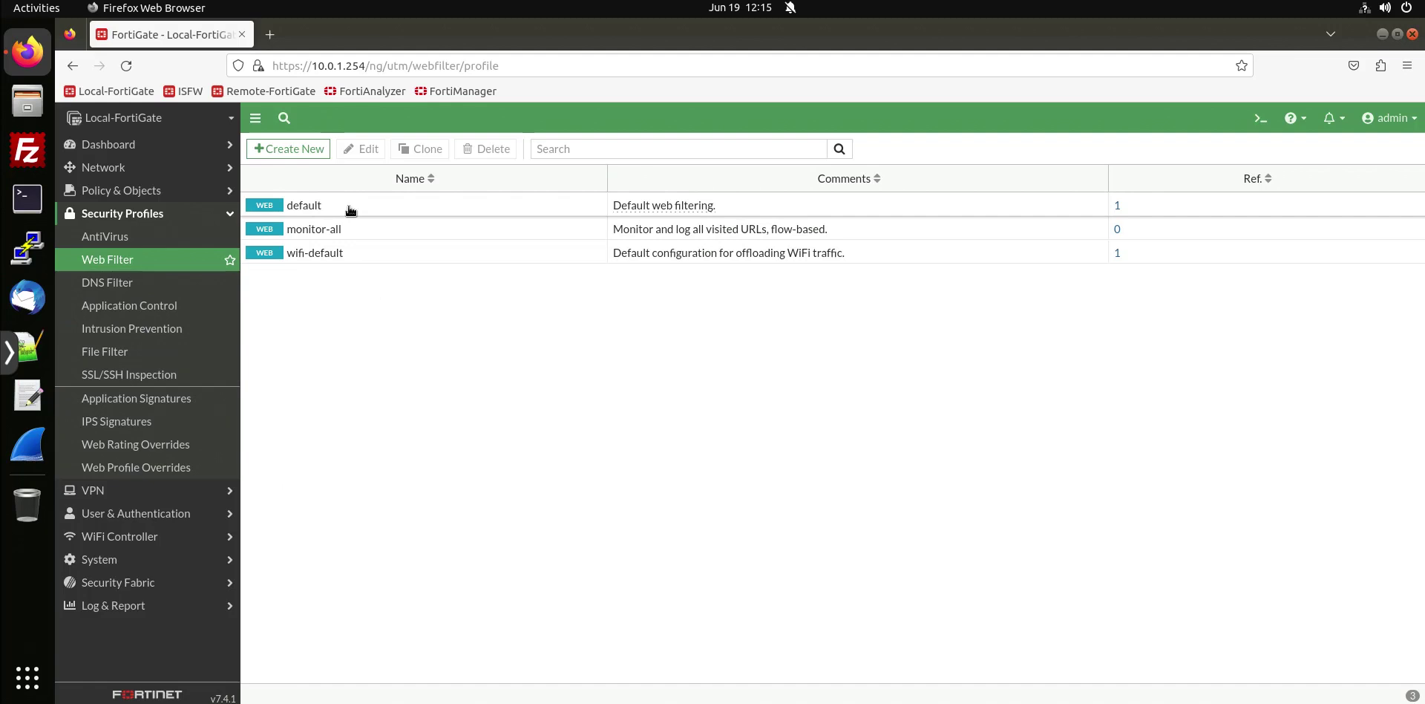
double_click(350, 208)
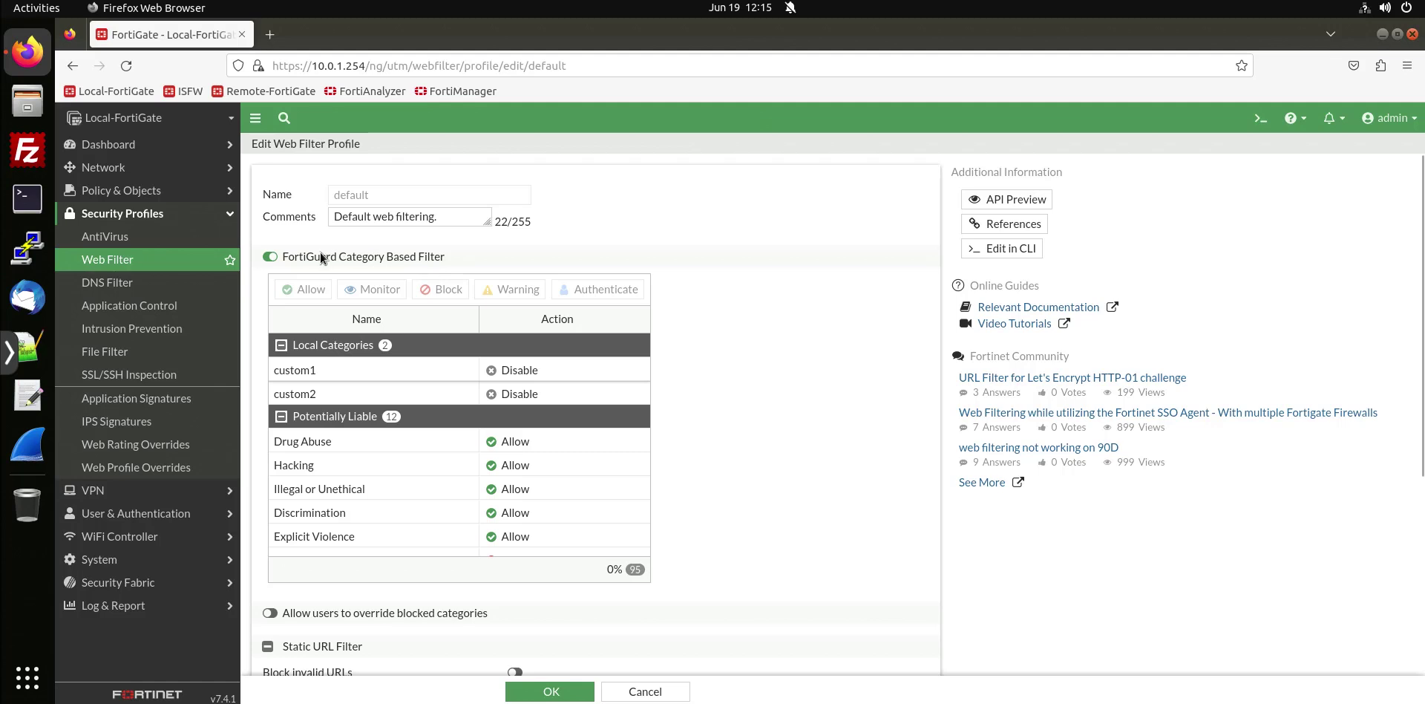
click(270, 256)
click(270, 257)
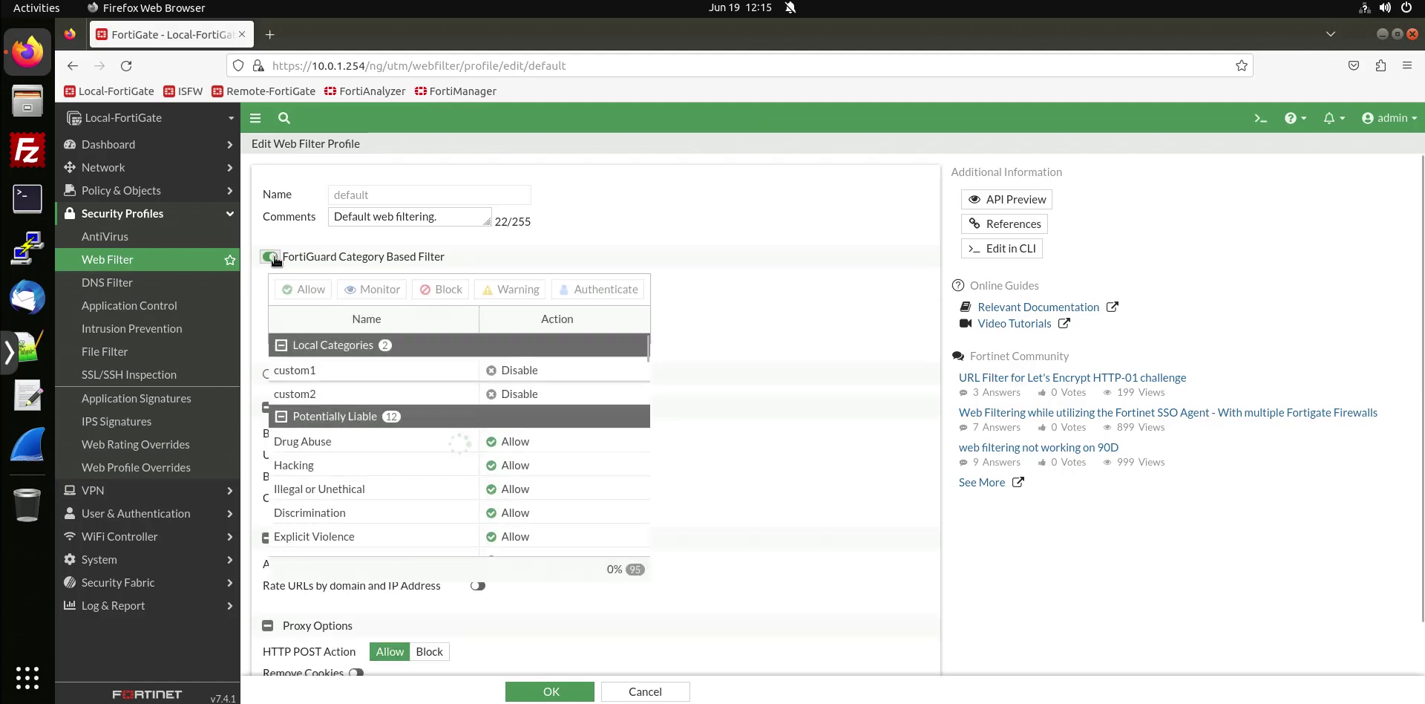
scroll(393, 455, down, 3)
scroll(393, 456, down, 8)
scroll(433, 423, up, 12)
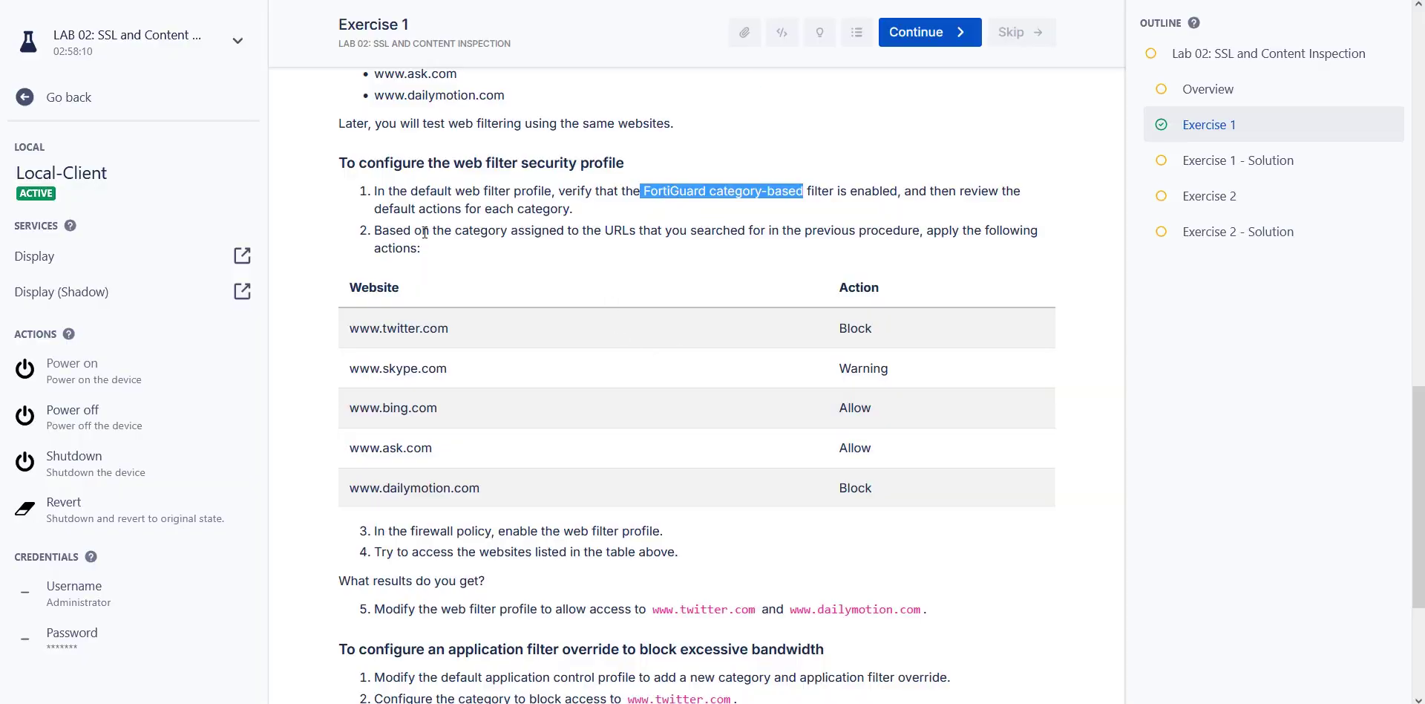
Place the notes beside the guide's action table and add Block to the twitter line.
drag(378, 226, 748, 232)
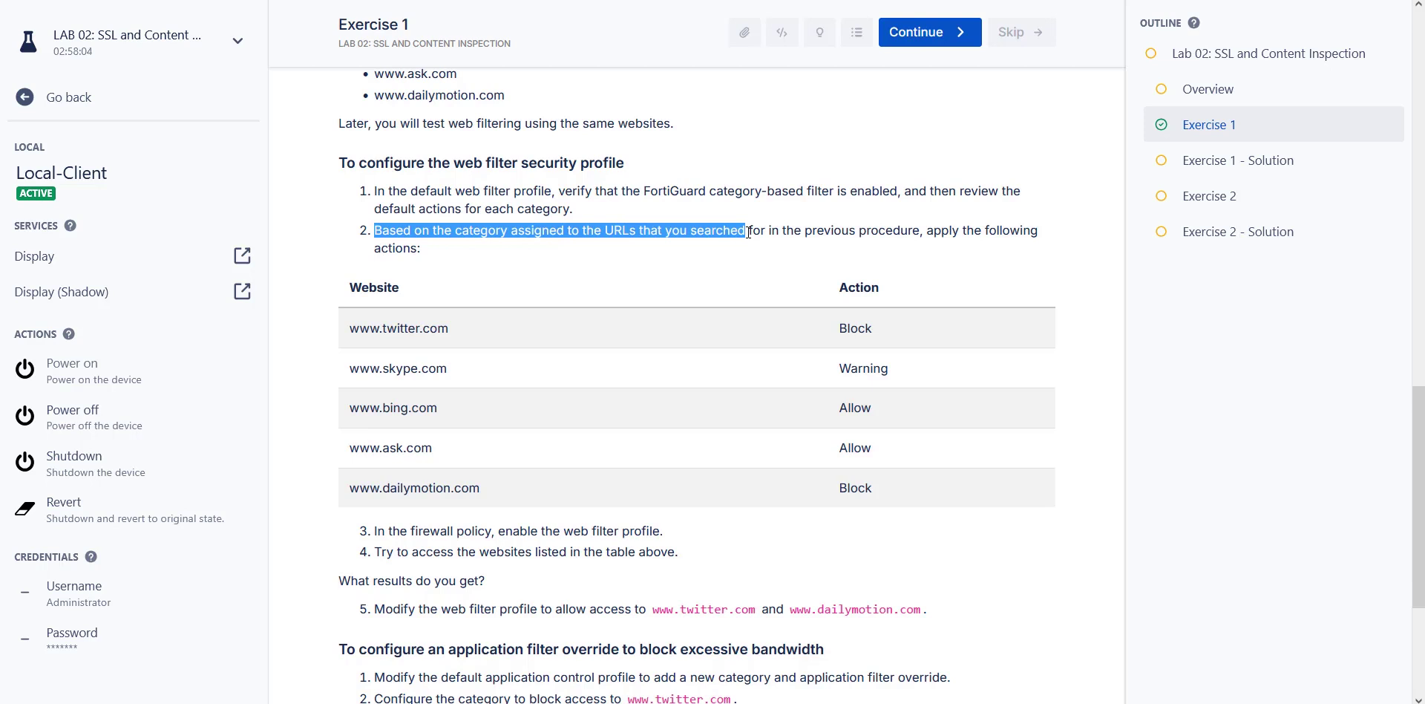
drag(1424, 297, 1069, 395)
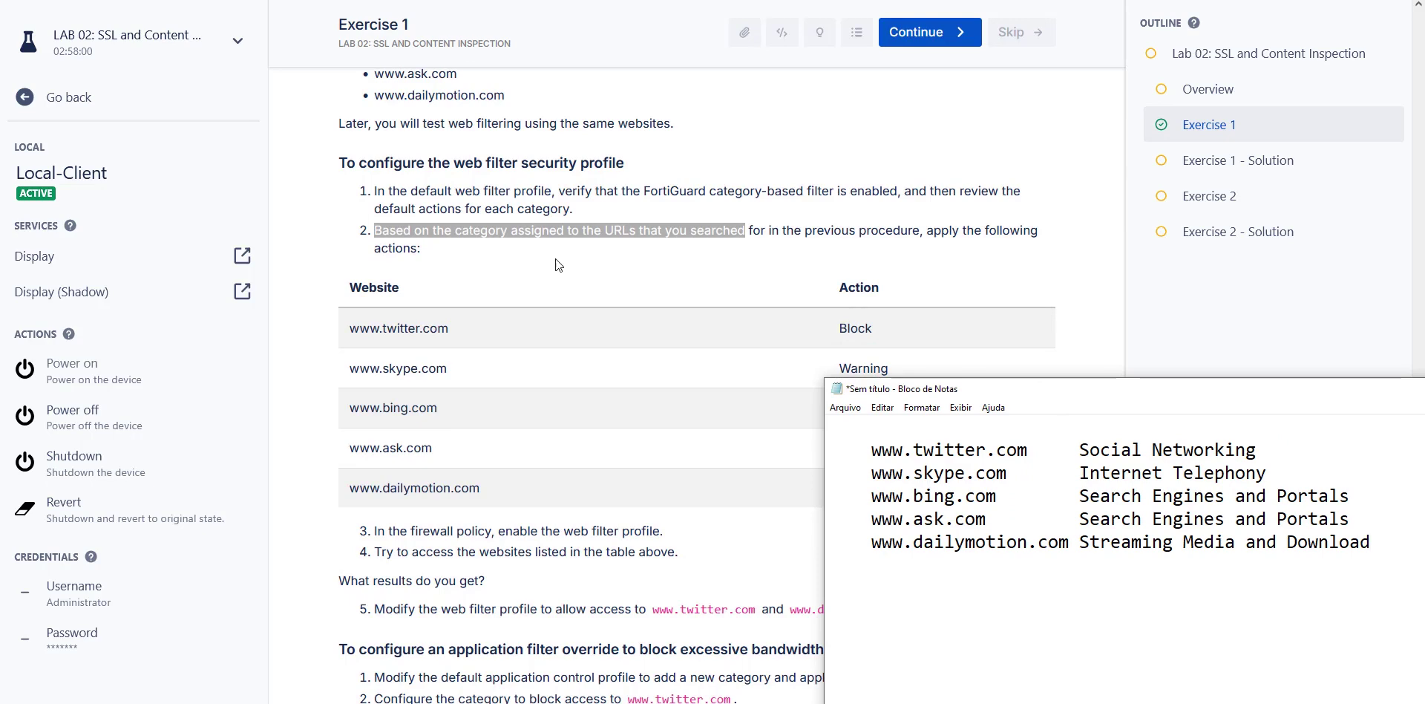
drag(972, 393, 887, 460)
double_click(867, 327)
key(ctrl+c)
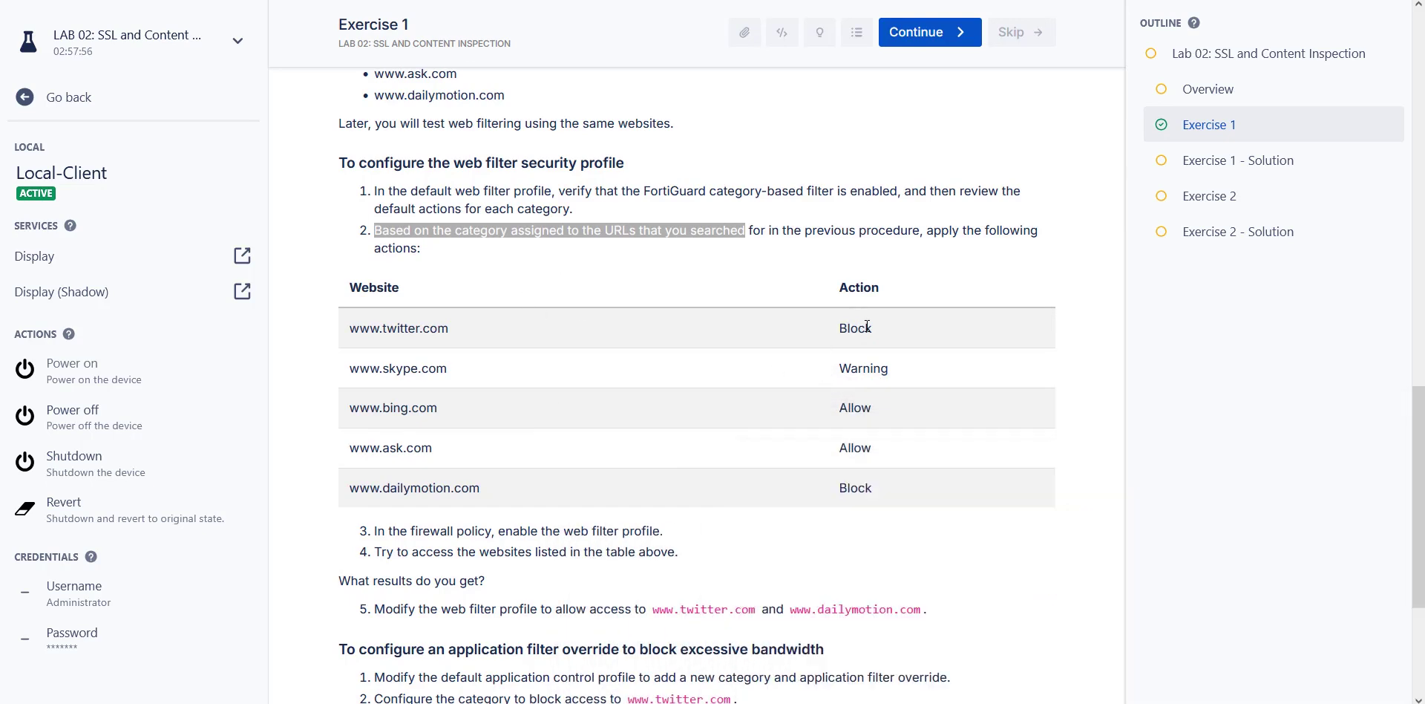
key(alt+Tab)
click(1224, 527)
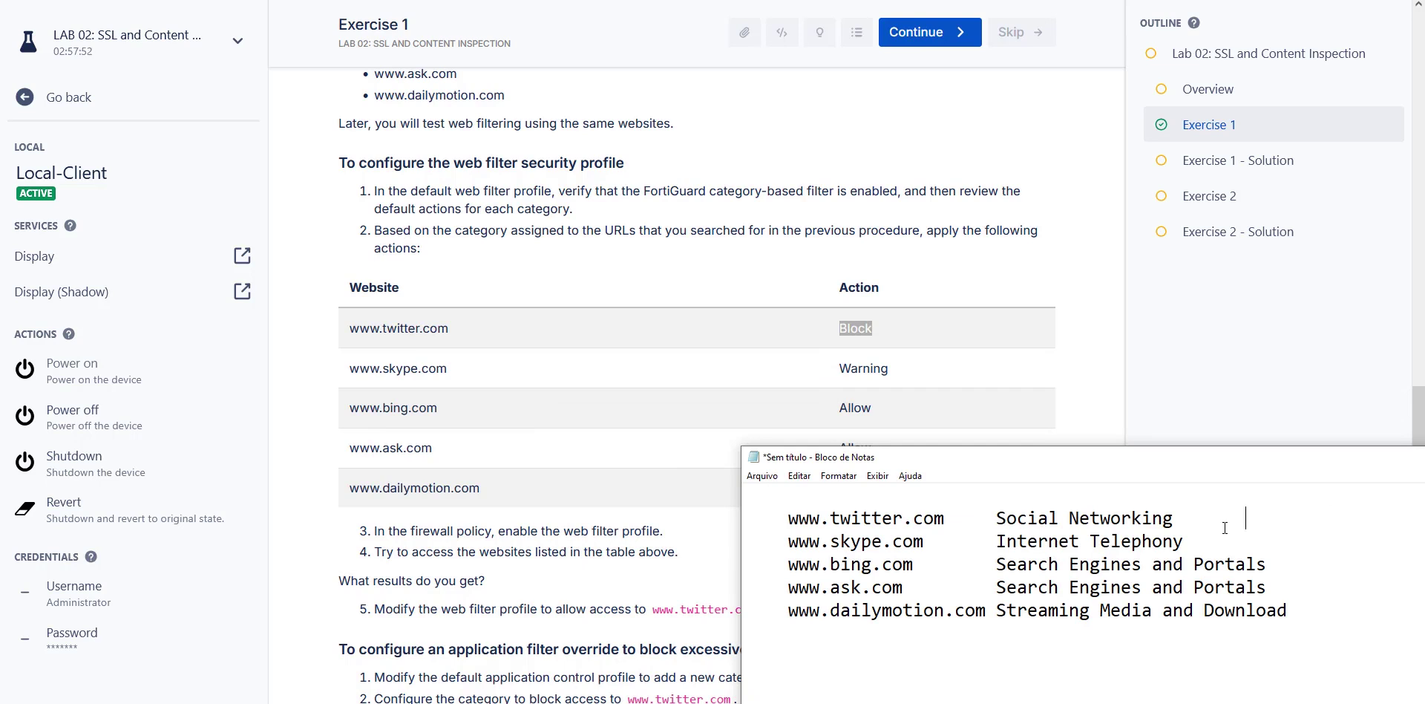
key(ctrl+v)
Add Warning to the skype line and Allow to the bing line, aligning the actions with tabs.
key(alt+Tab)
double_click(891, 371)
key(ctrl+c)
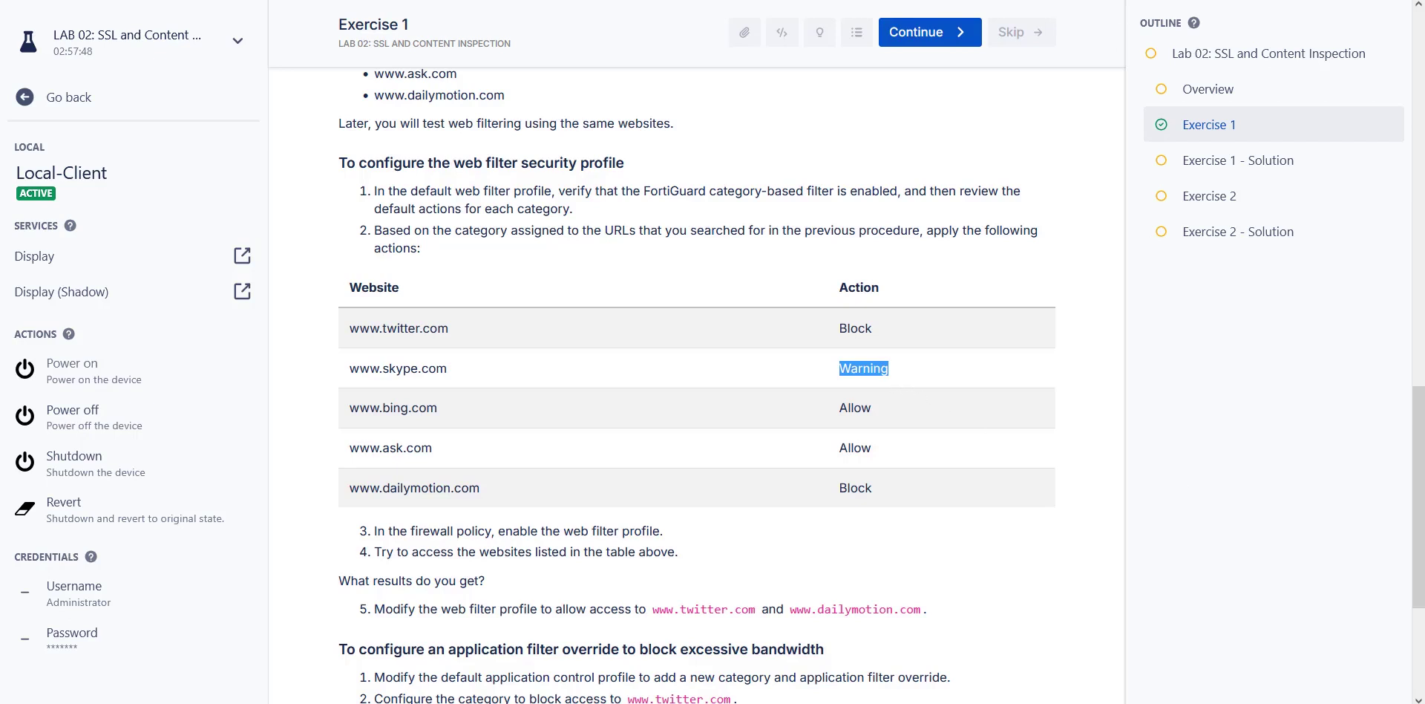
key(alt+Tab)
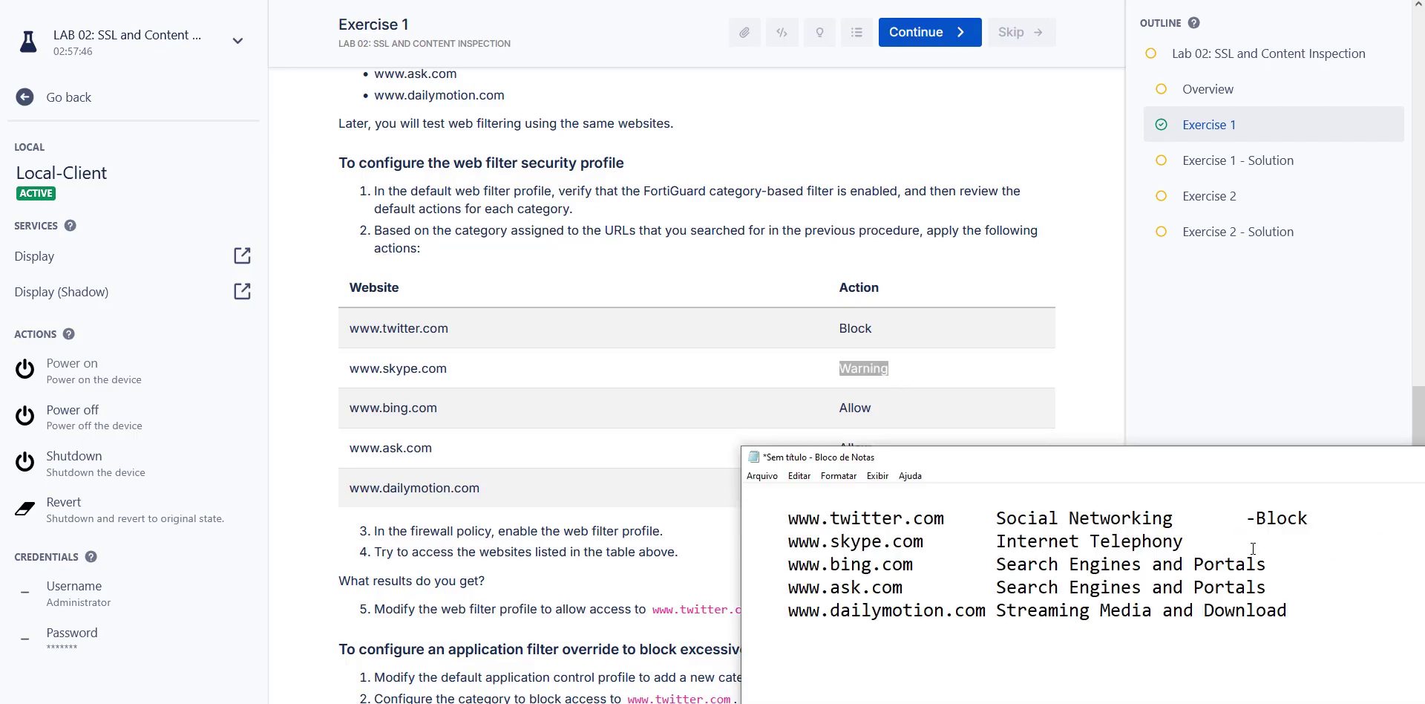
key(ctrl+v)
double_click(858, 407)
key(ctrl+c)
key(alt+Tab)
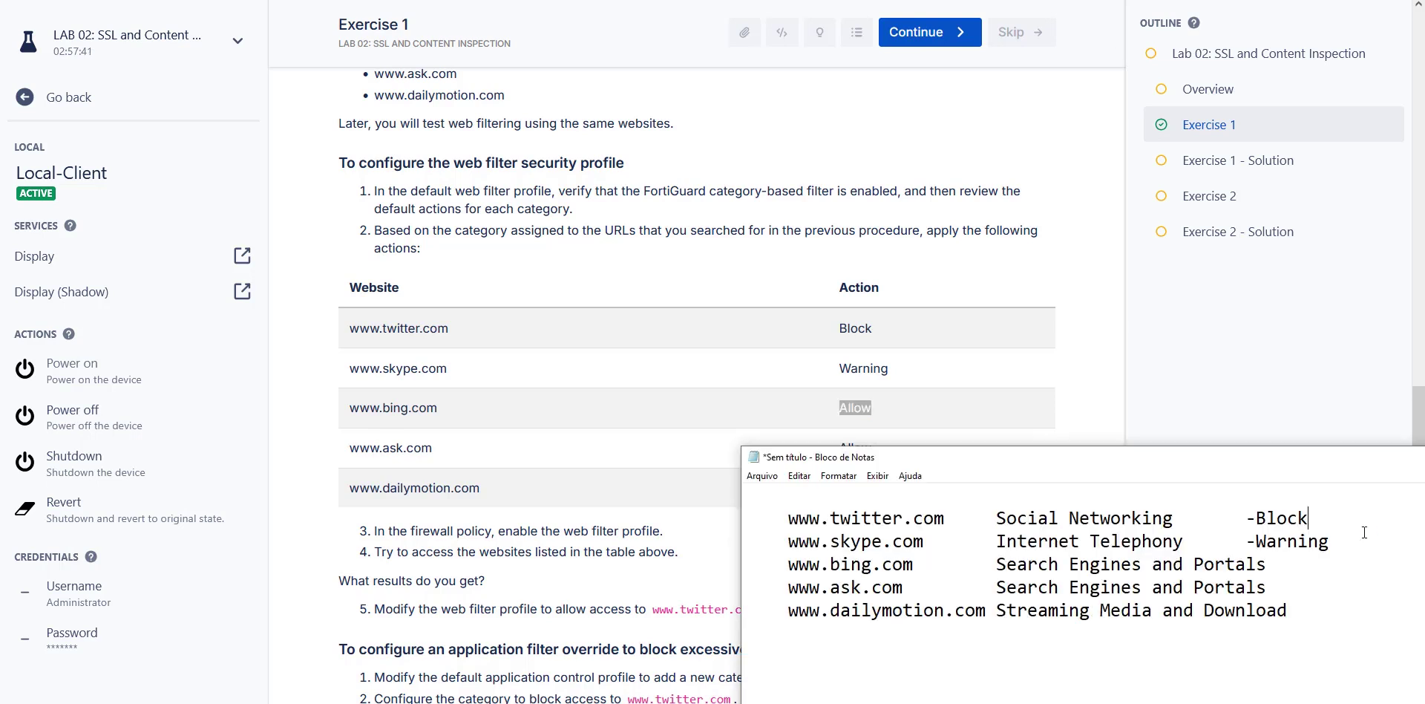
text(-)
key(ctrl+v)
key(Tab)
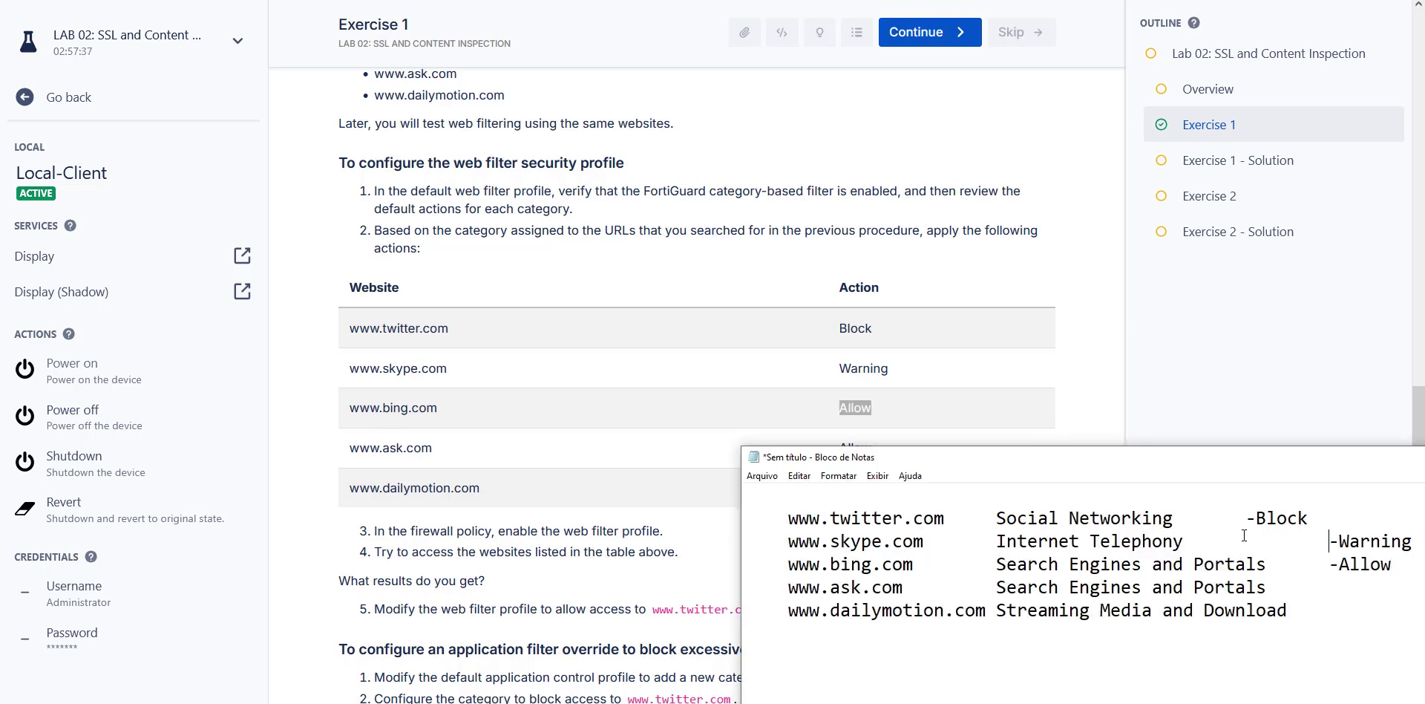
key(Tab)
Add Allow to the ask line and Block to the dailymotion line.
click(1245, 380)
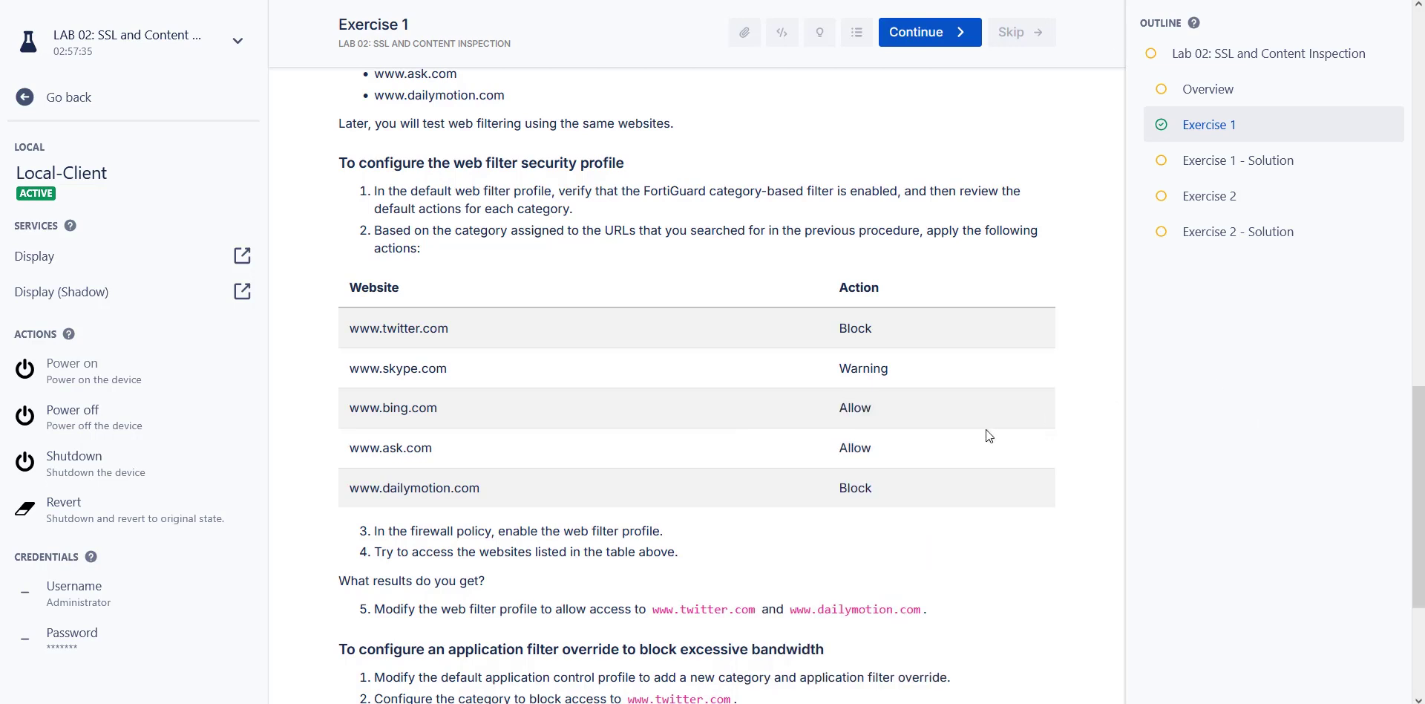
key(alt+Tab)
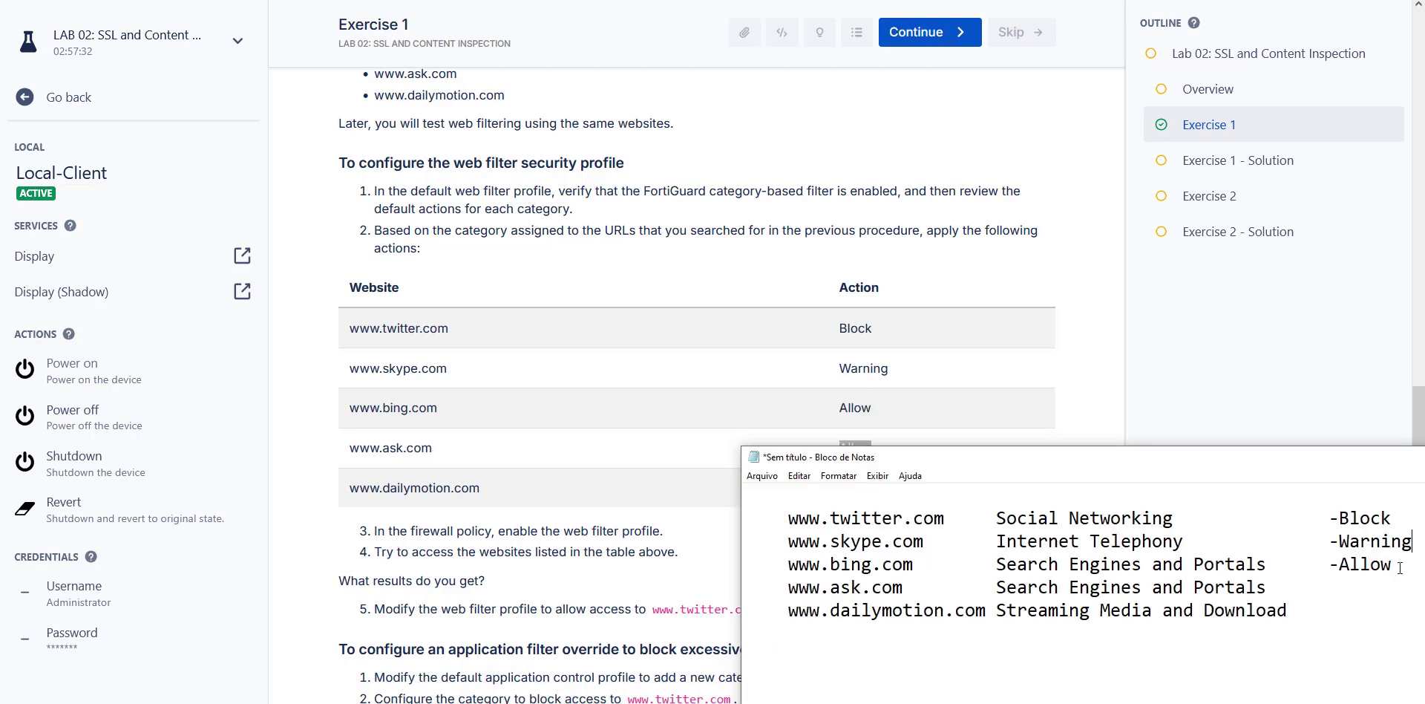
text(Allow)
click(872, 444)
double_click(855, 487)
key(ctrl+c)
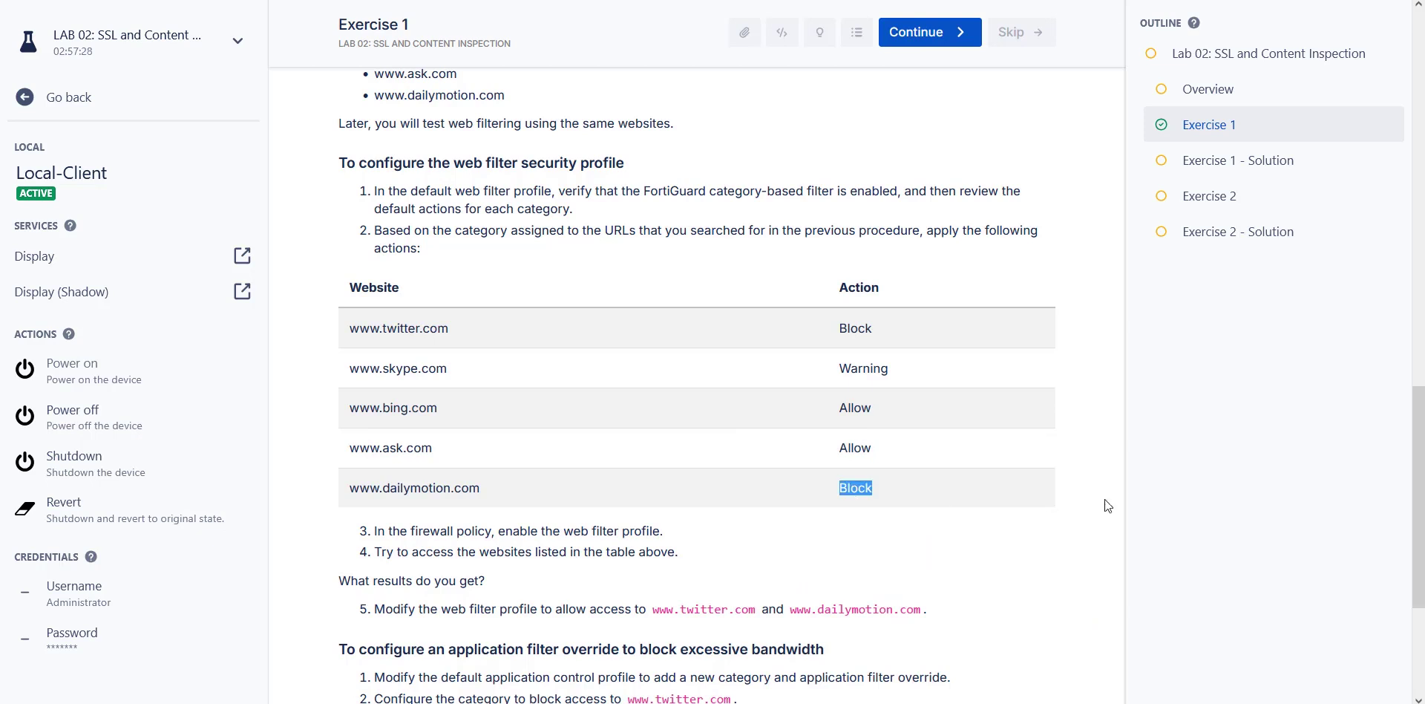
key(alt+Tab)
text(-)
key(ctrl+v)
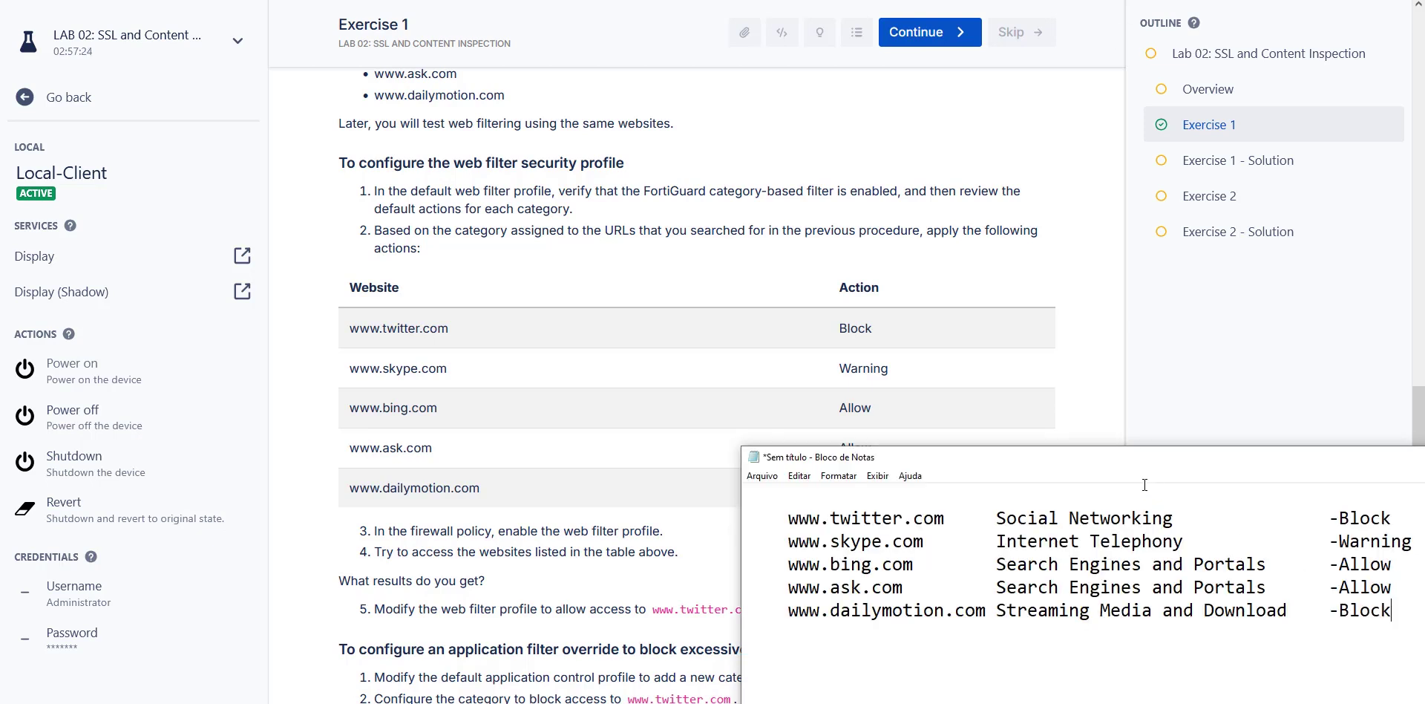
Review the completed notes against the guide's categories, then minimize Notepad.
drag(1202, 456, 1001, 166)
drag(792, 222, 971, 222)
click(1135, 221)
key(shift+End)
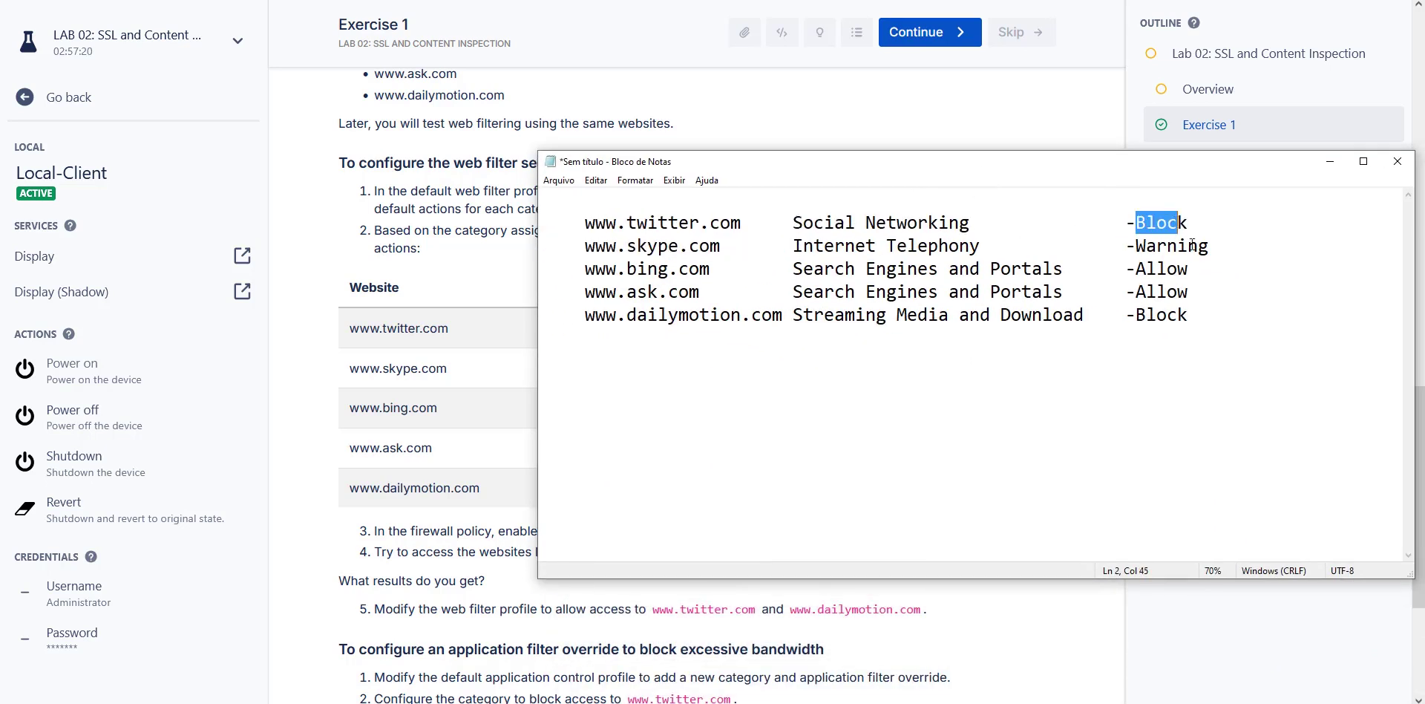
key(shift+Down)
key(shift+Down)
key(shift+Down)
key(shift+Down)
key(shift+Down)
drag(1090, 158, 1210, 331)
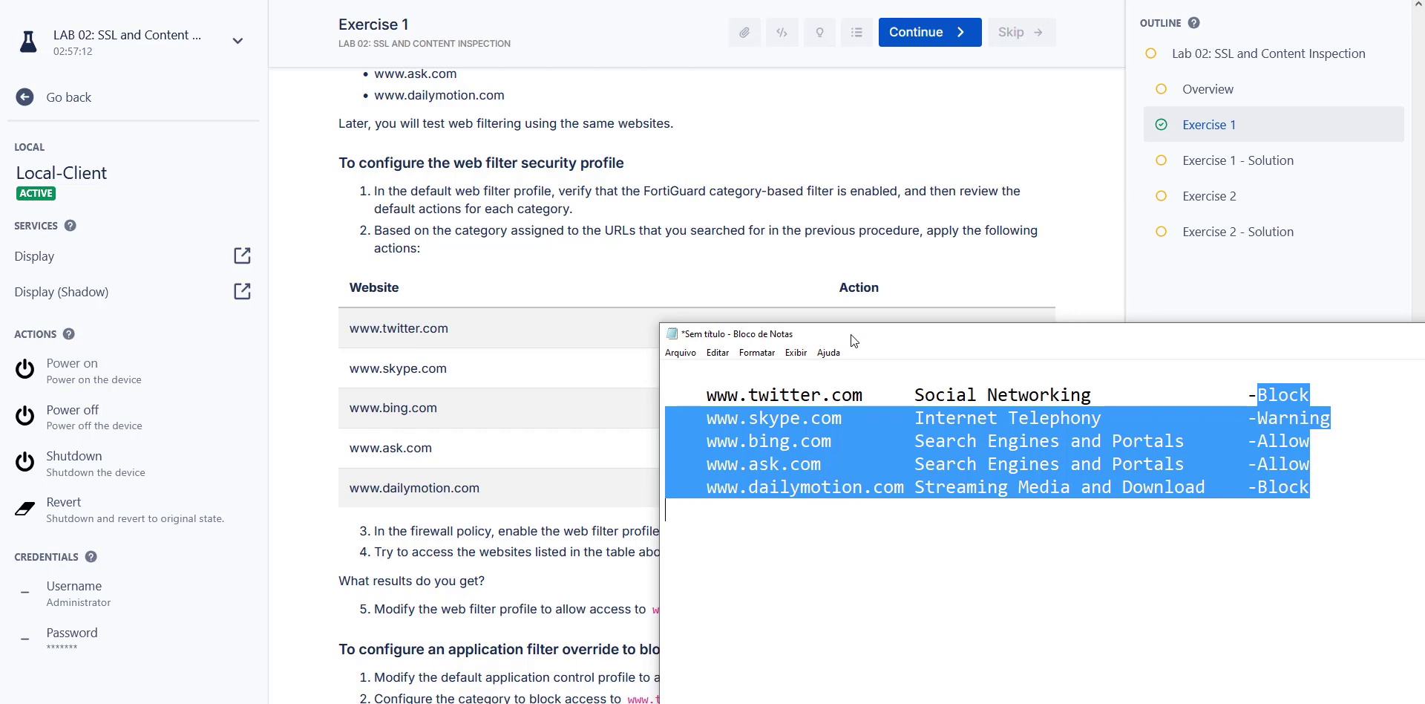
click(1152, 315)
scroll(759, 339, down, 4)
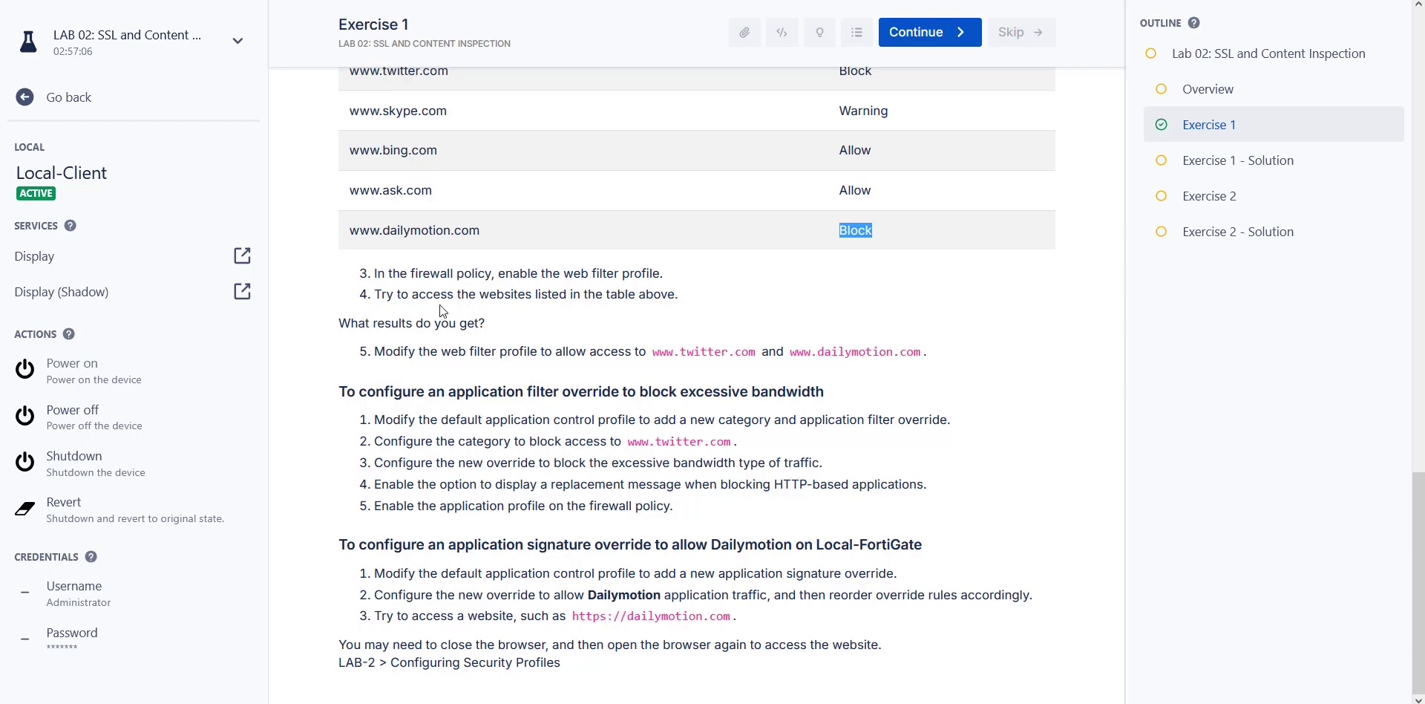
scroll(514, 321, up, 3)
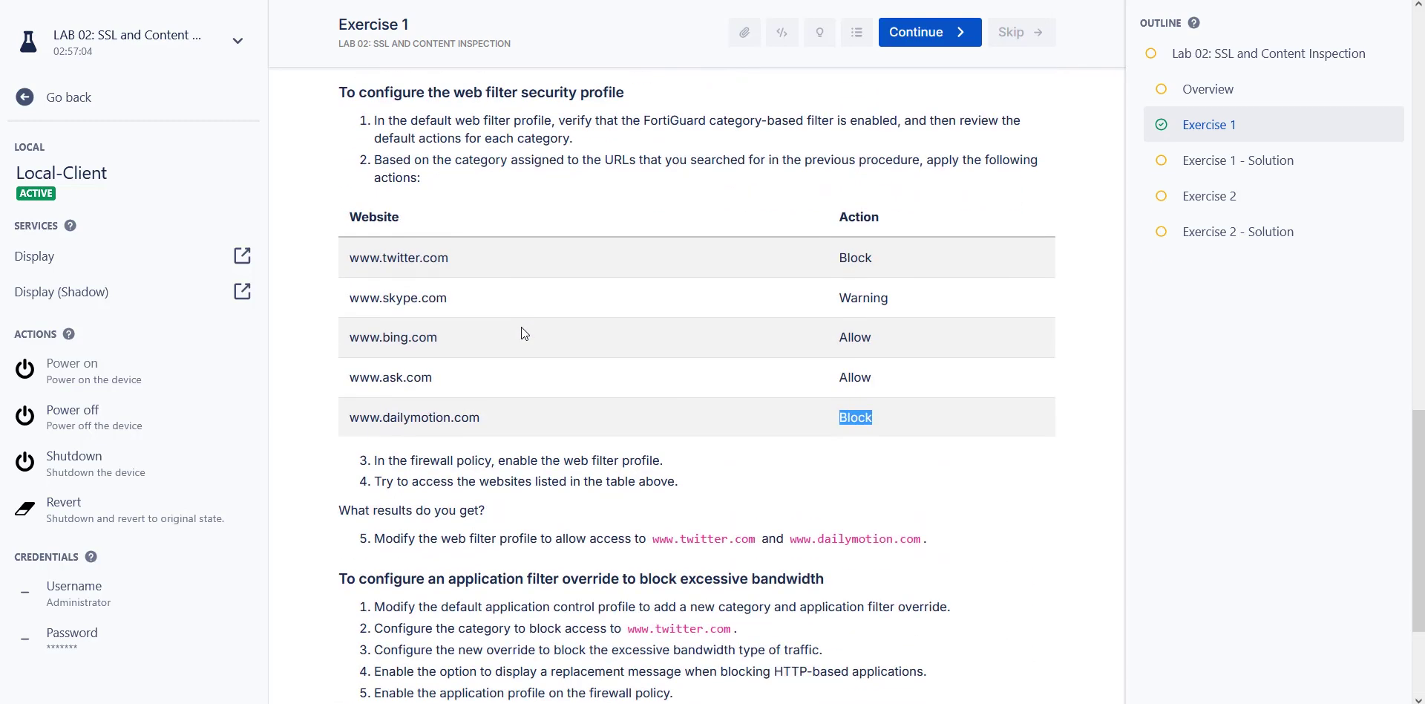
key(alt+Tab)
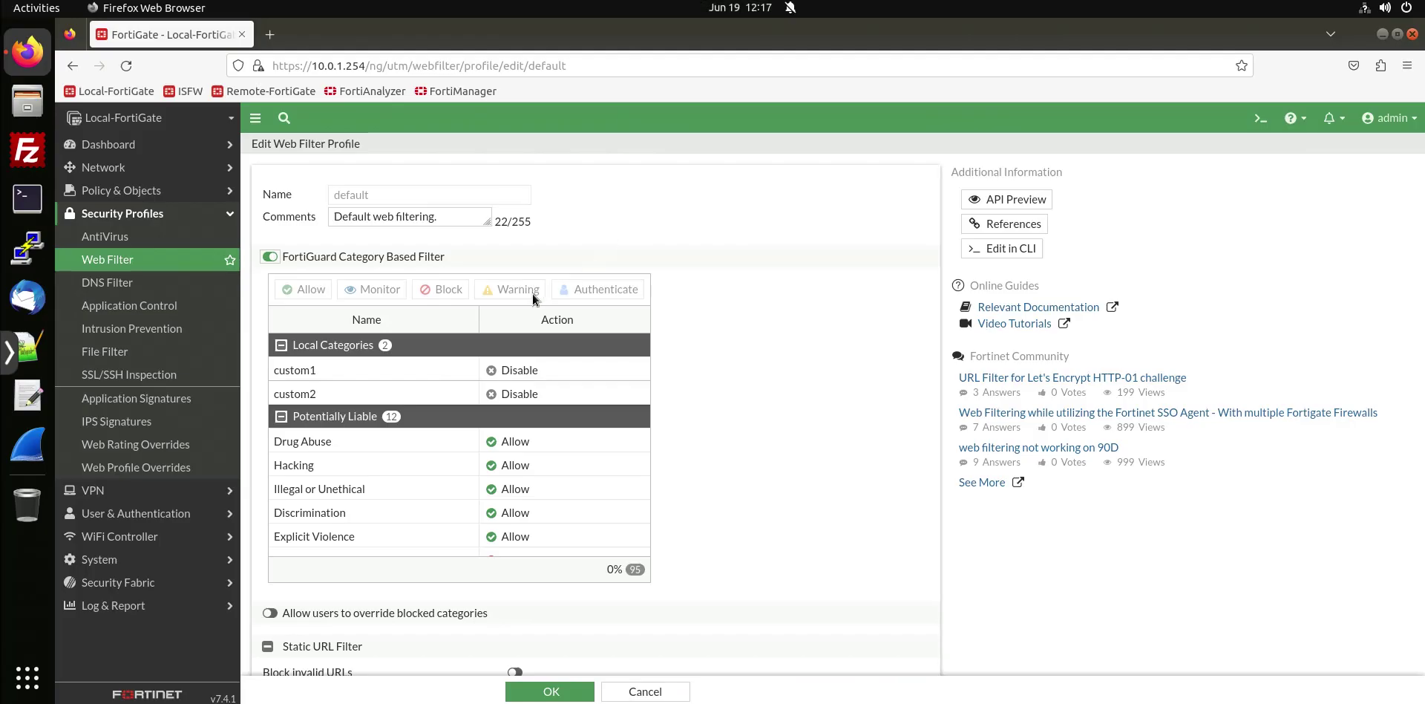
scroll(556, 327, down, 2)
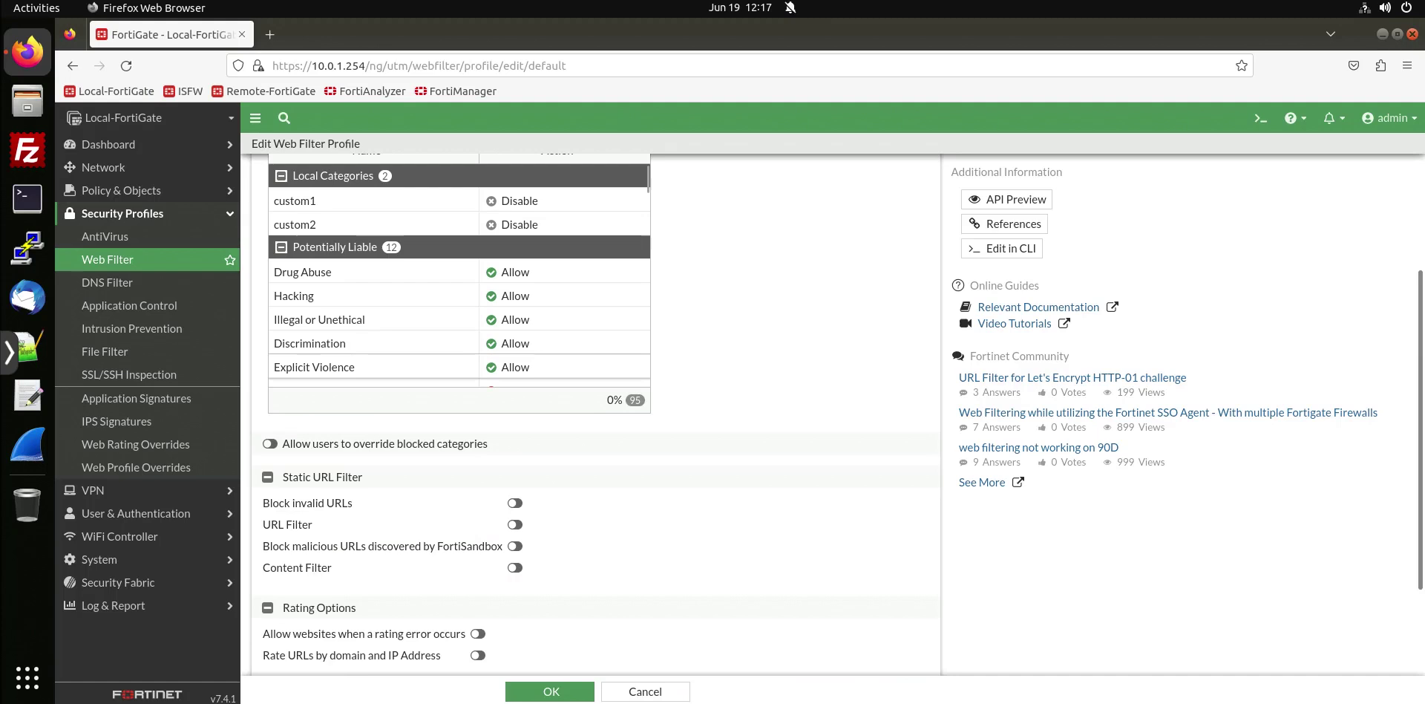
key(alt+Tab)
click(867, 359)
drag(863, 358, 993, 359)
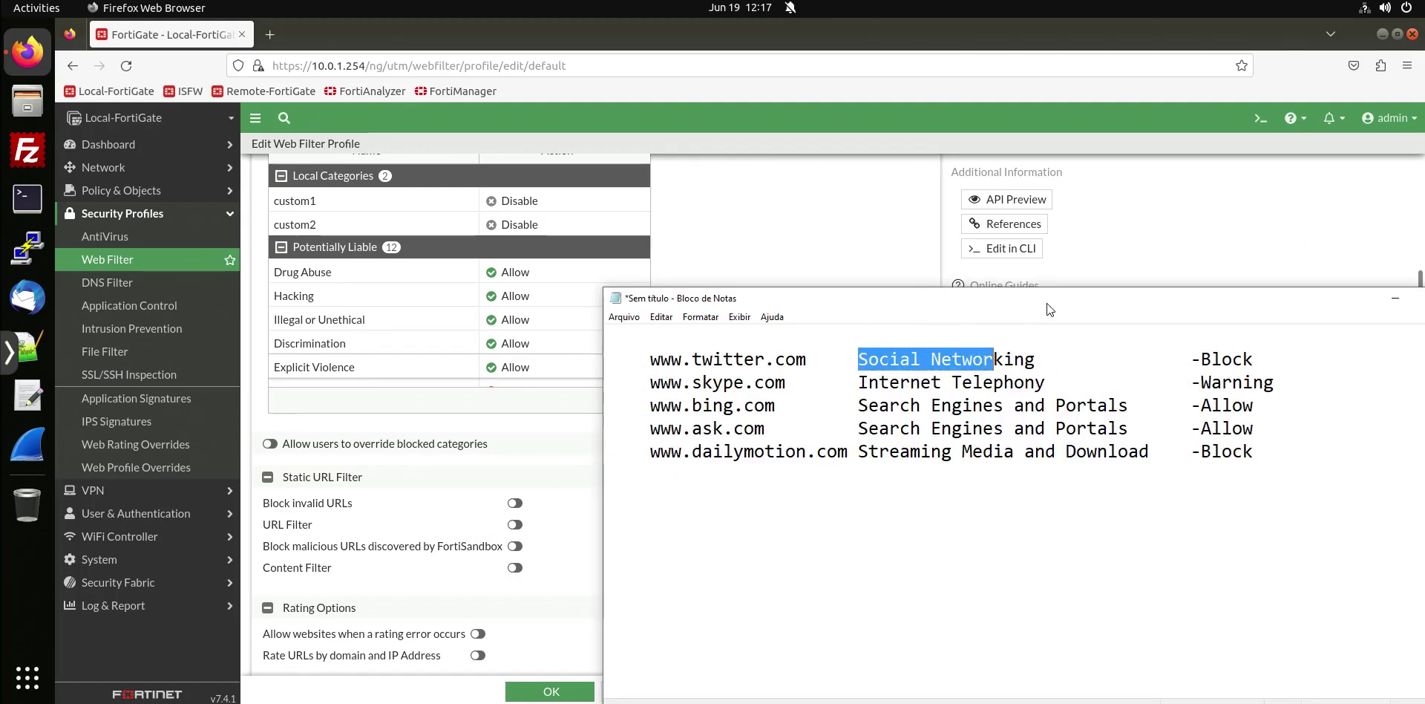
click(1395, 297)
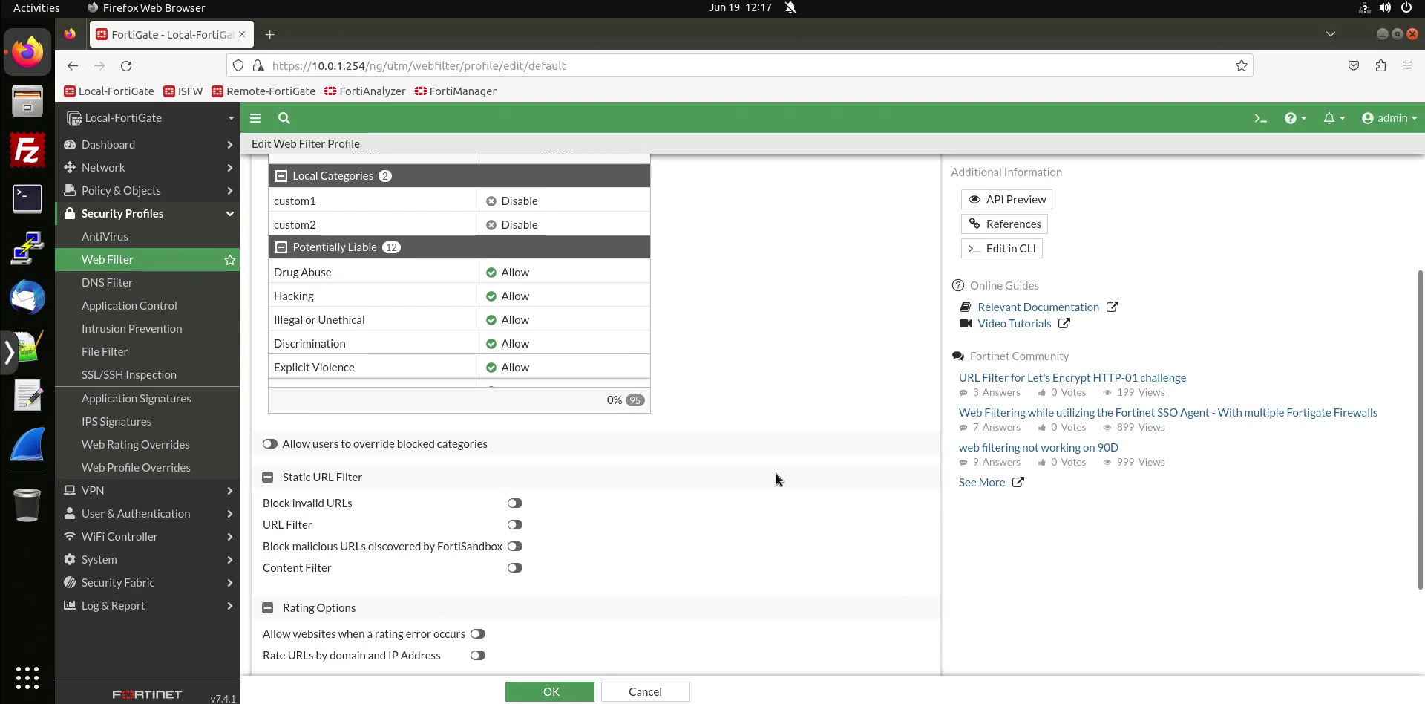
scroll(535, 306, down, 5)
scroll(531, 310, down, 10)
scroll(531, 312, down, 2)
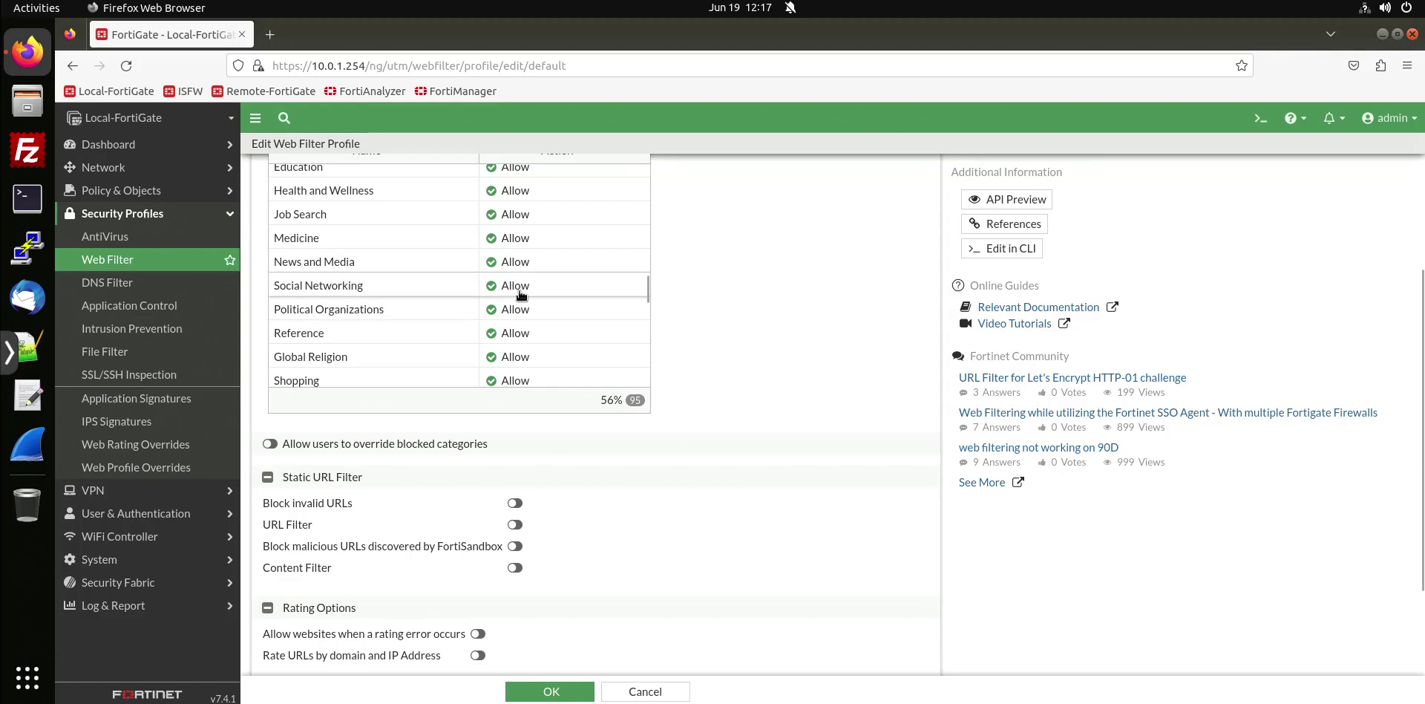
click(521, 295)
click(565, 345)
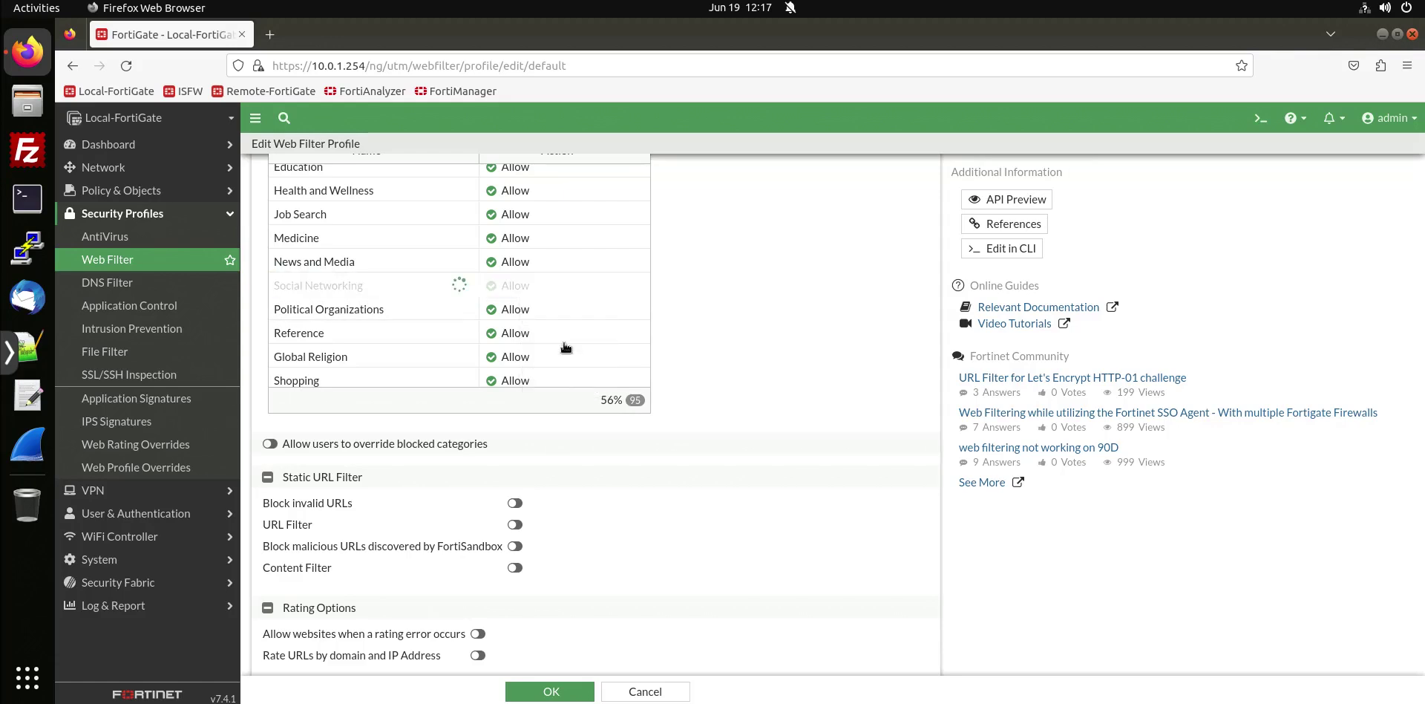
drag(1424, 210, 921, 240)
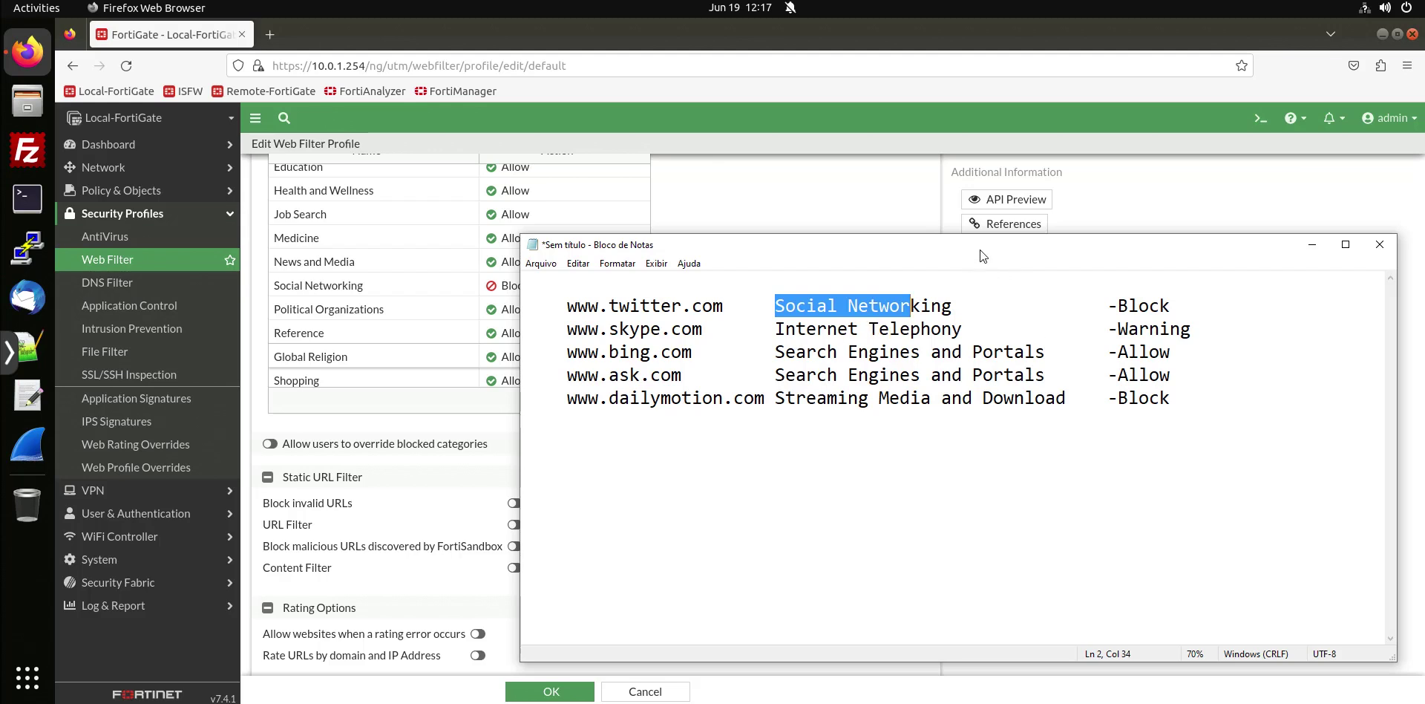
key(alt+Tab)
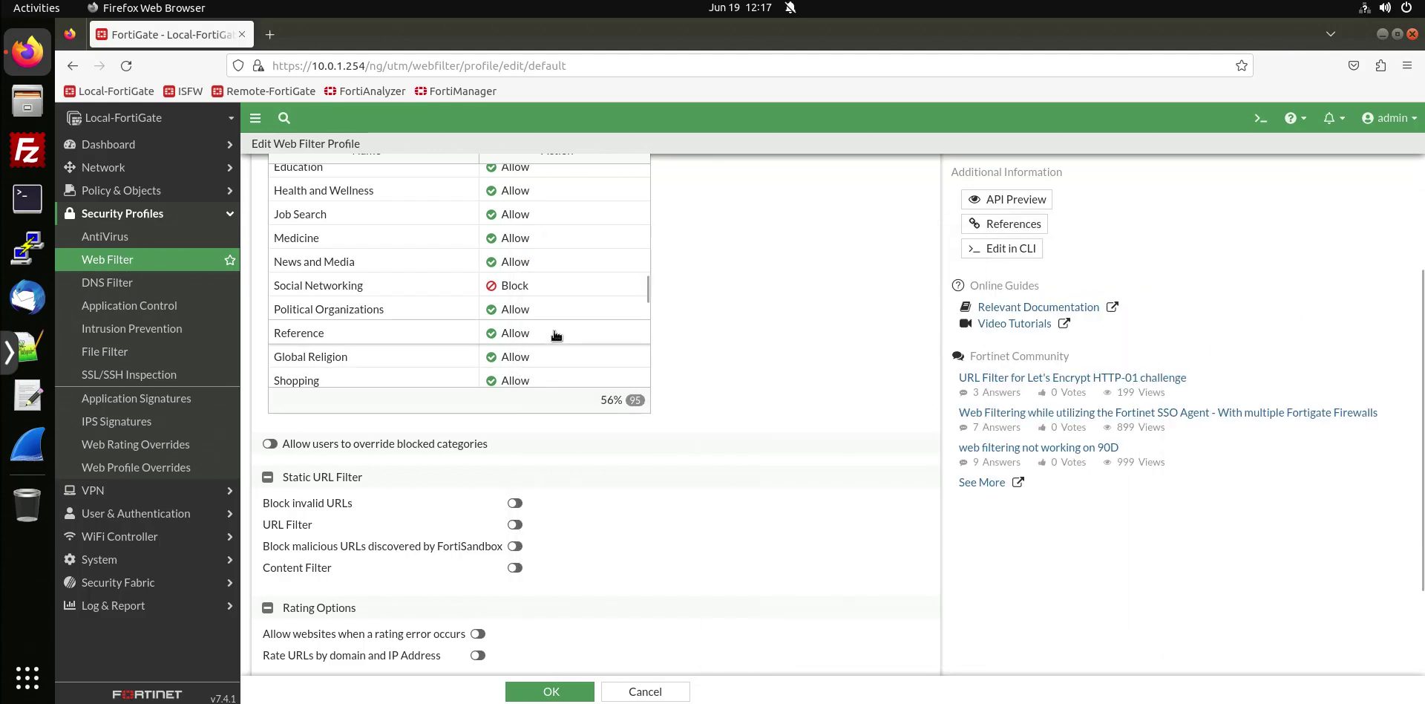
scroll(557, 335, up, 4)
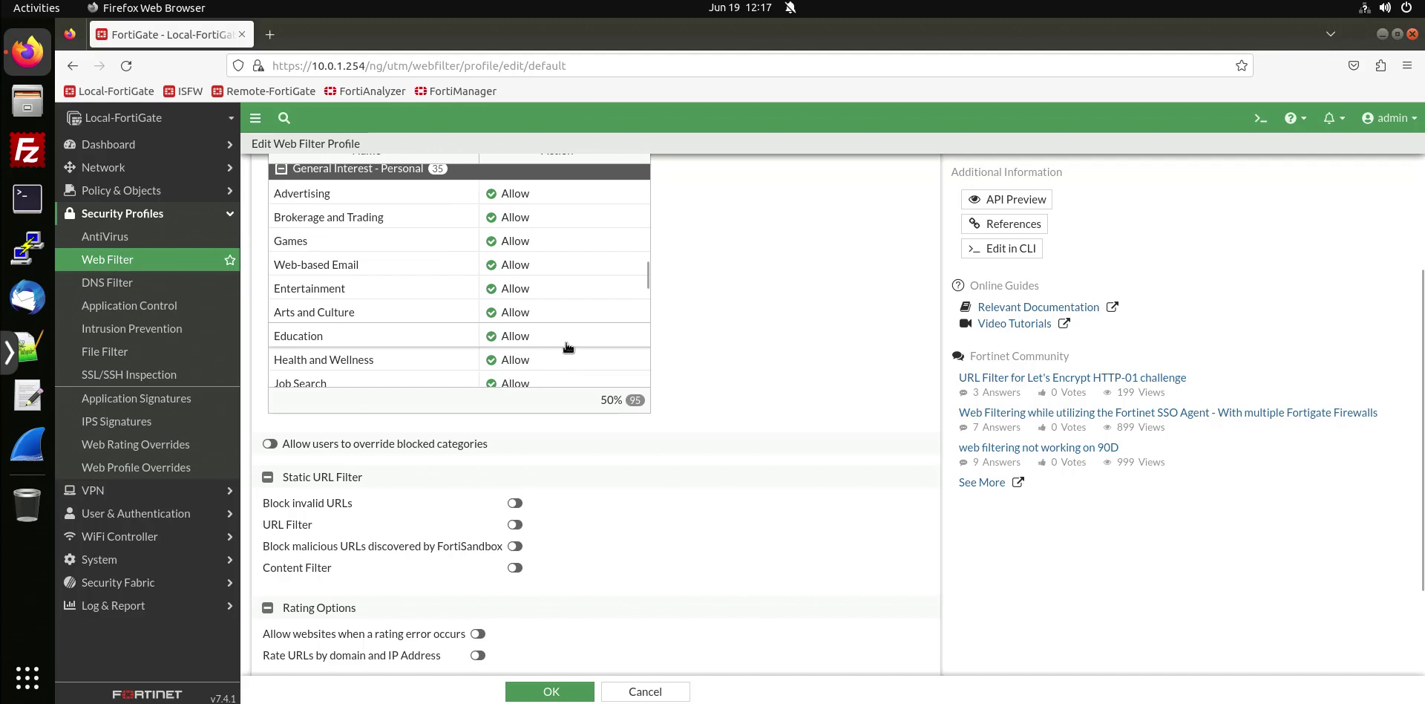
scroll(568, 347, down, 2)
scroll(568, 346, down, 4)
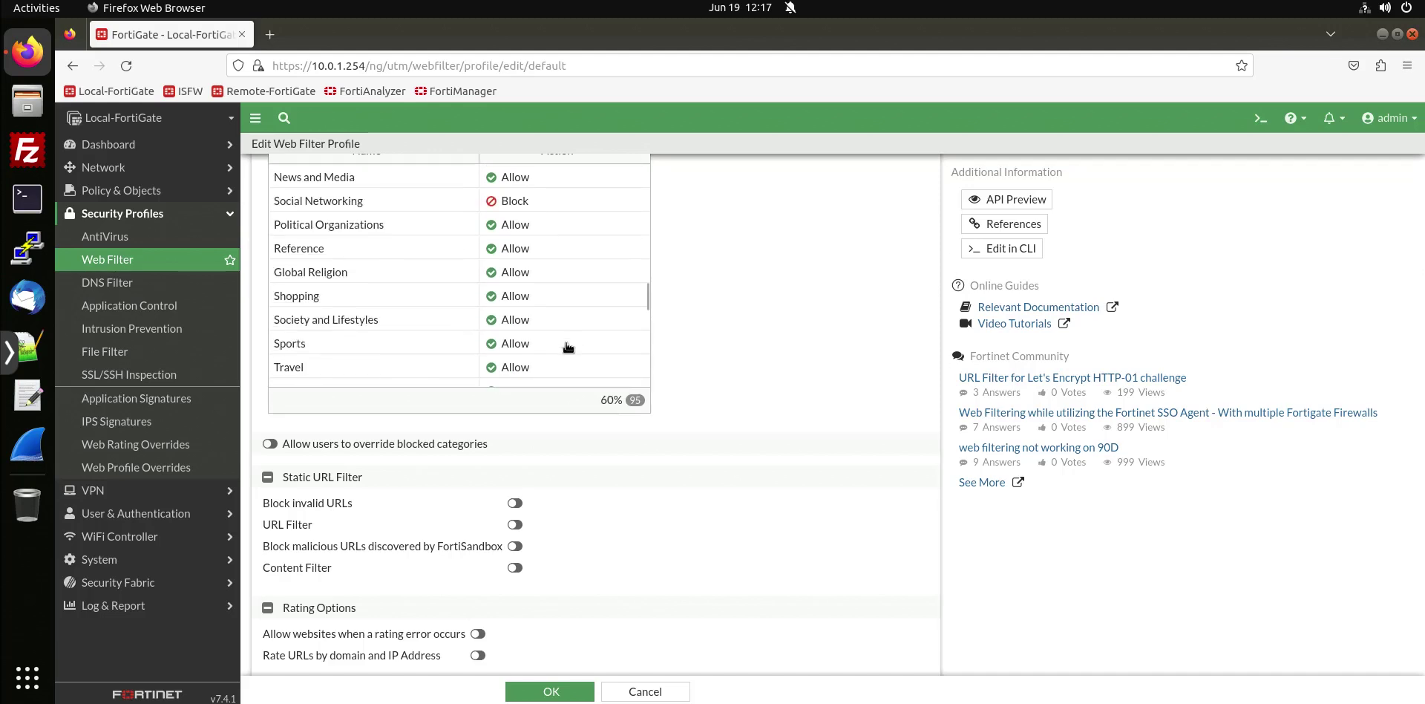
scroll(567, 347, down, 2)
scroll(567, 346, down, 4)
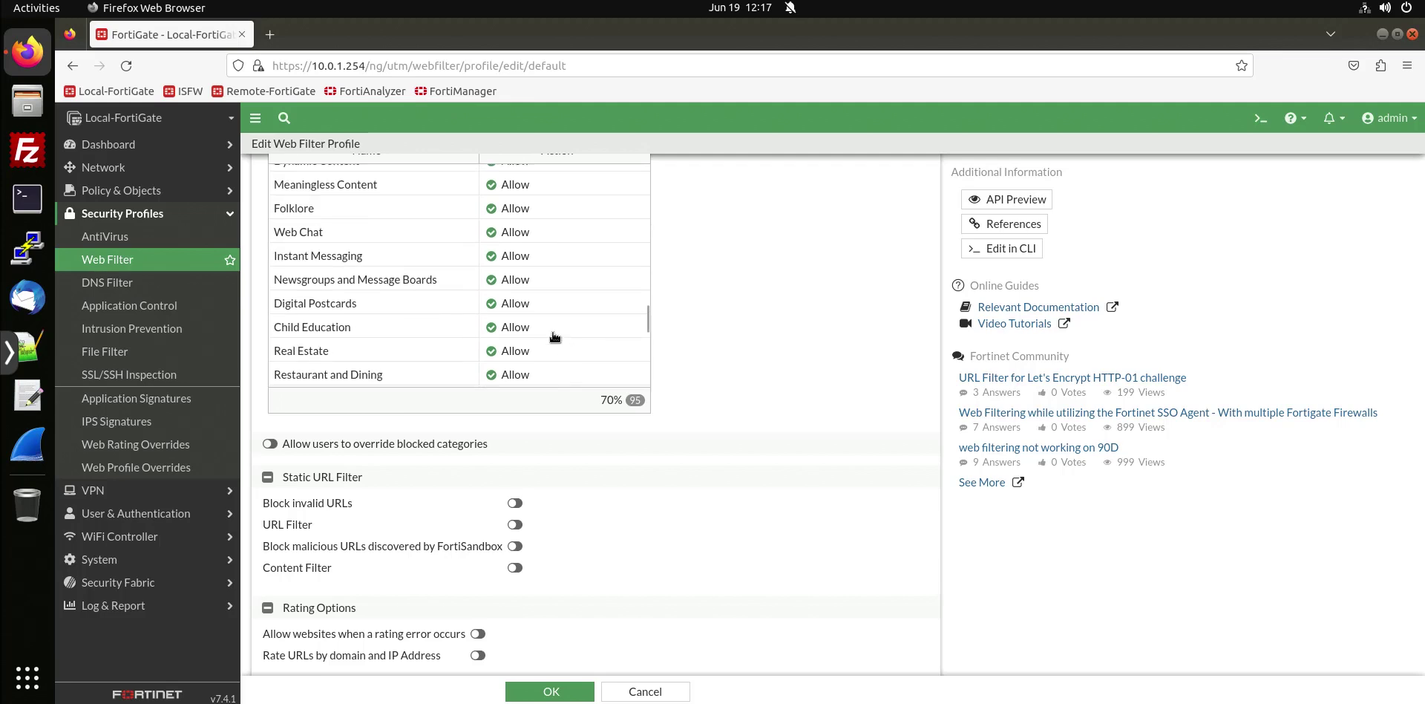
scroll(553, 336, down, 4)
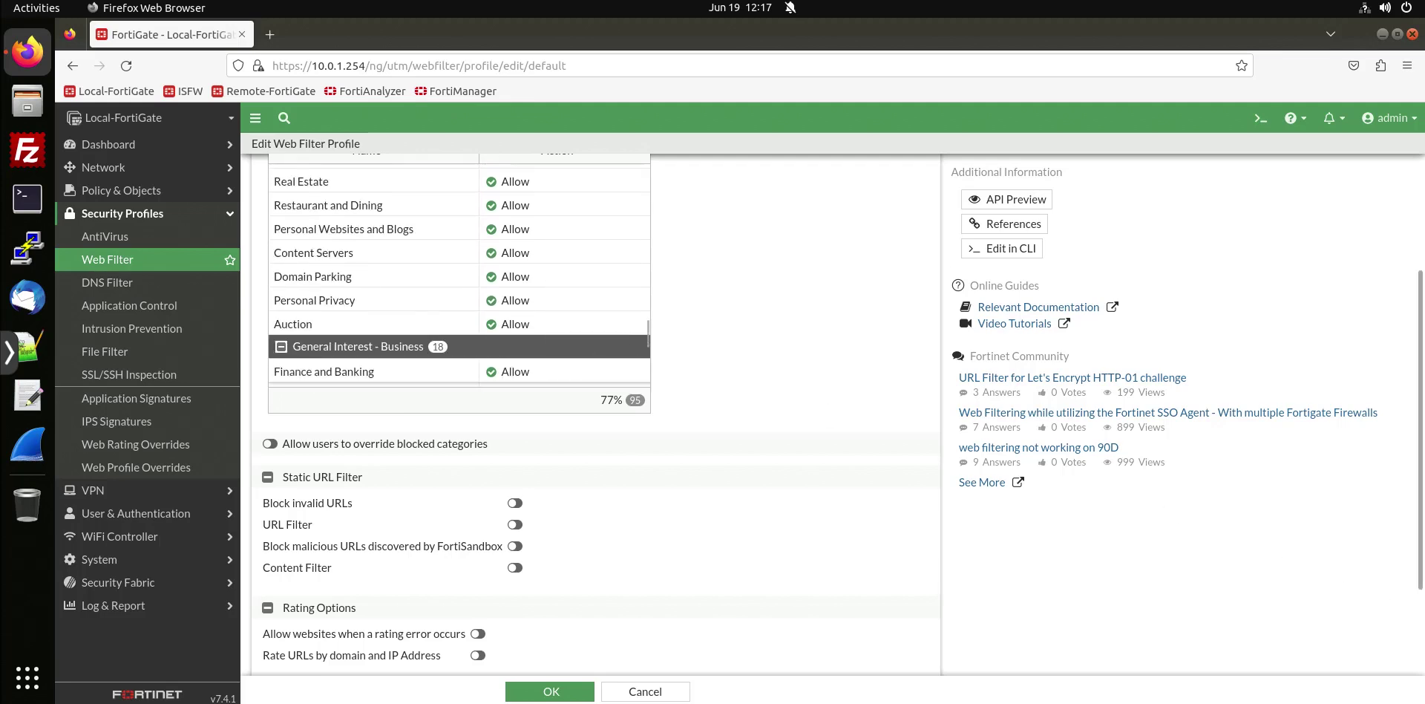
scroll(539, 329, up, 15)
scroll(539, 328, up, 2)
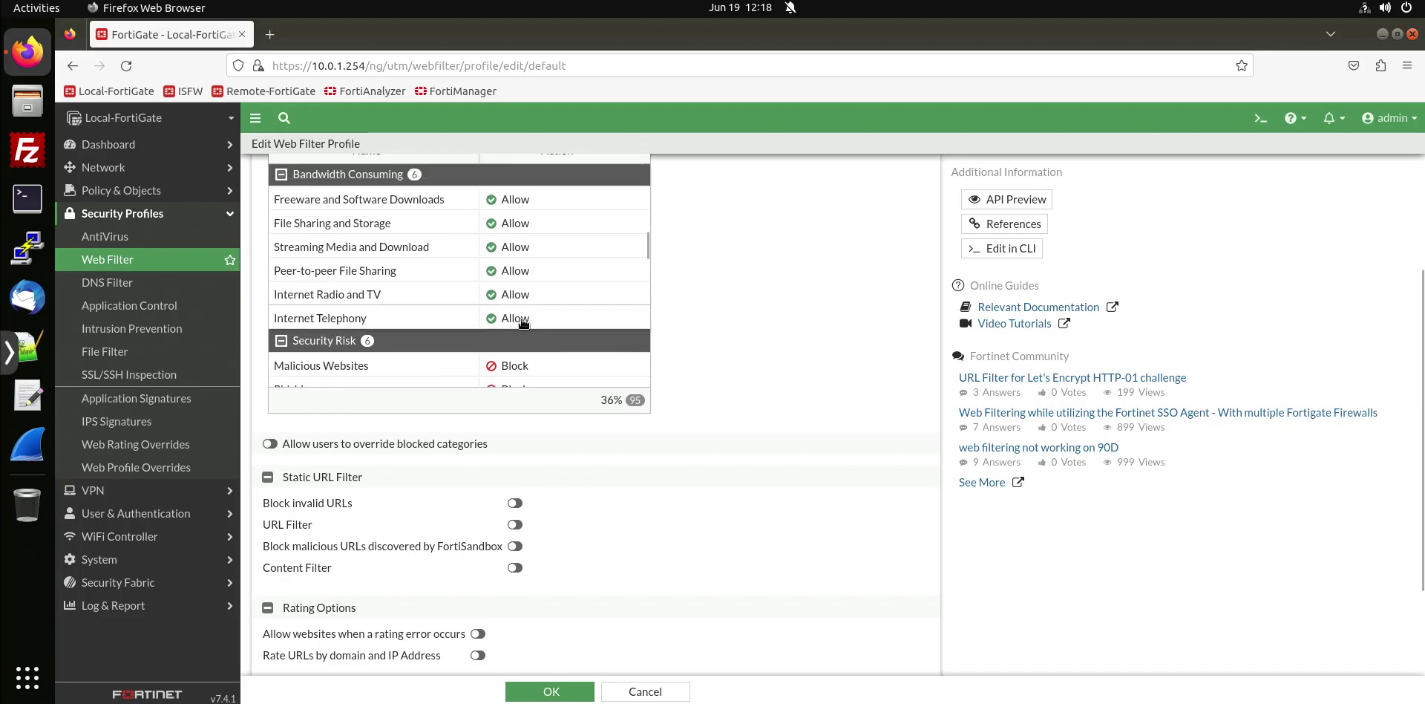
Change the Internet Telephony category action from Allow to Warning.
click(523, 319)
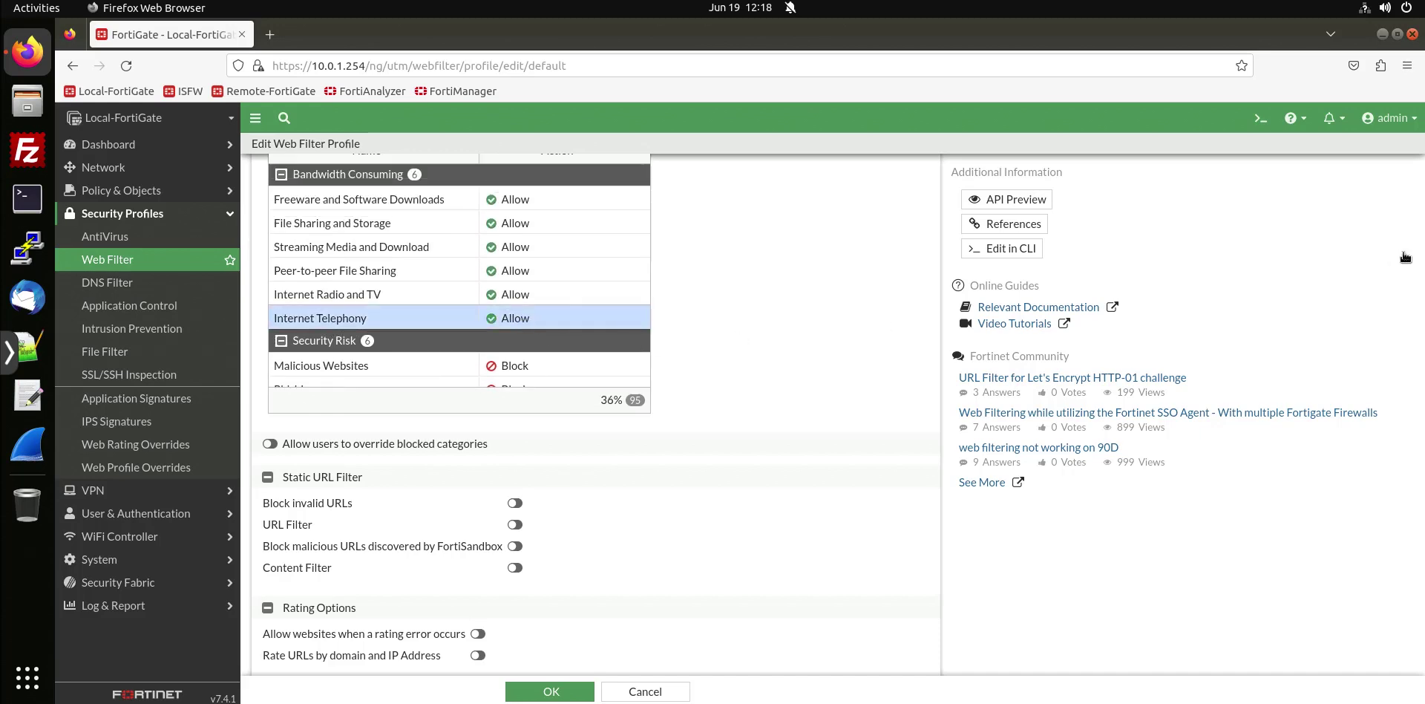
right_click(528, 320)
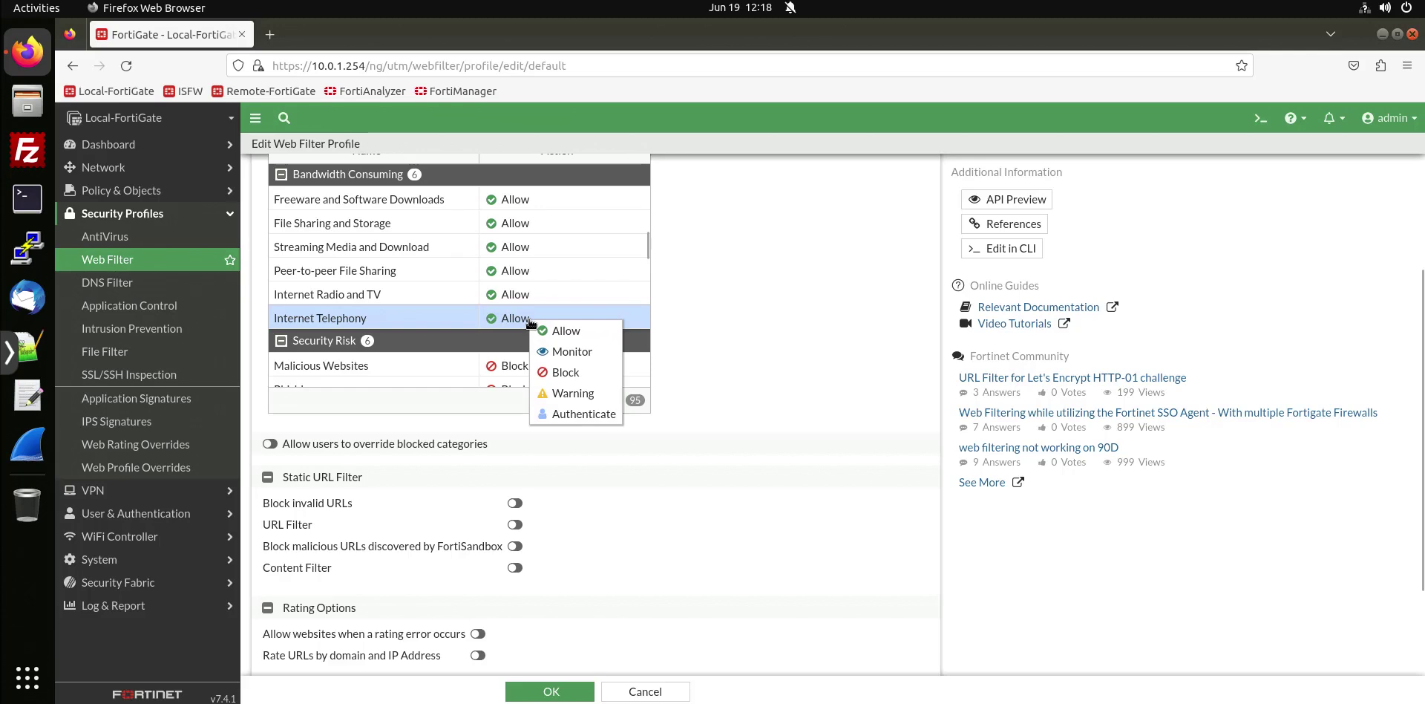
click(562, 394)
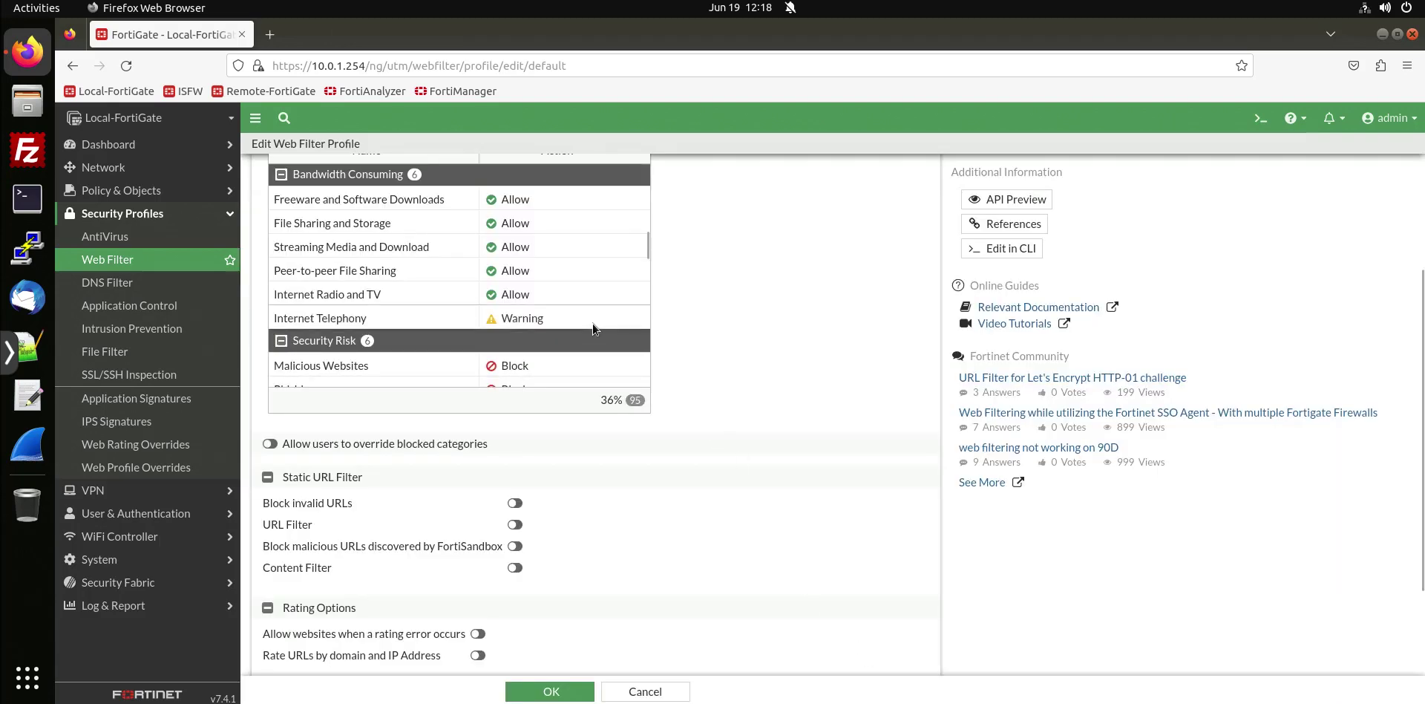
Check the notes for the remaining sites, marking Search Engines and Portals for ask.com.
drag(1424, 211, 935, 313)
click(958, 355)
drag(672, 401, 1283, 434)
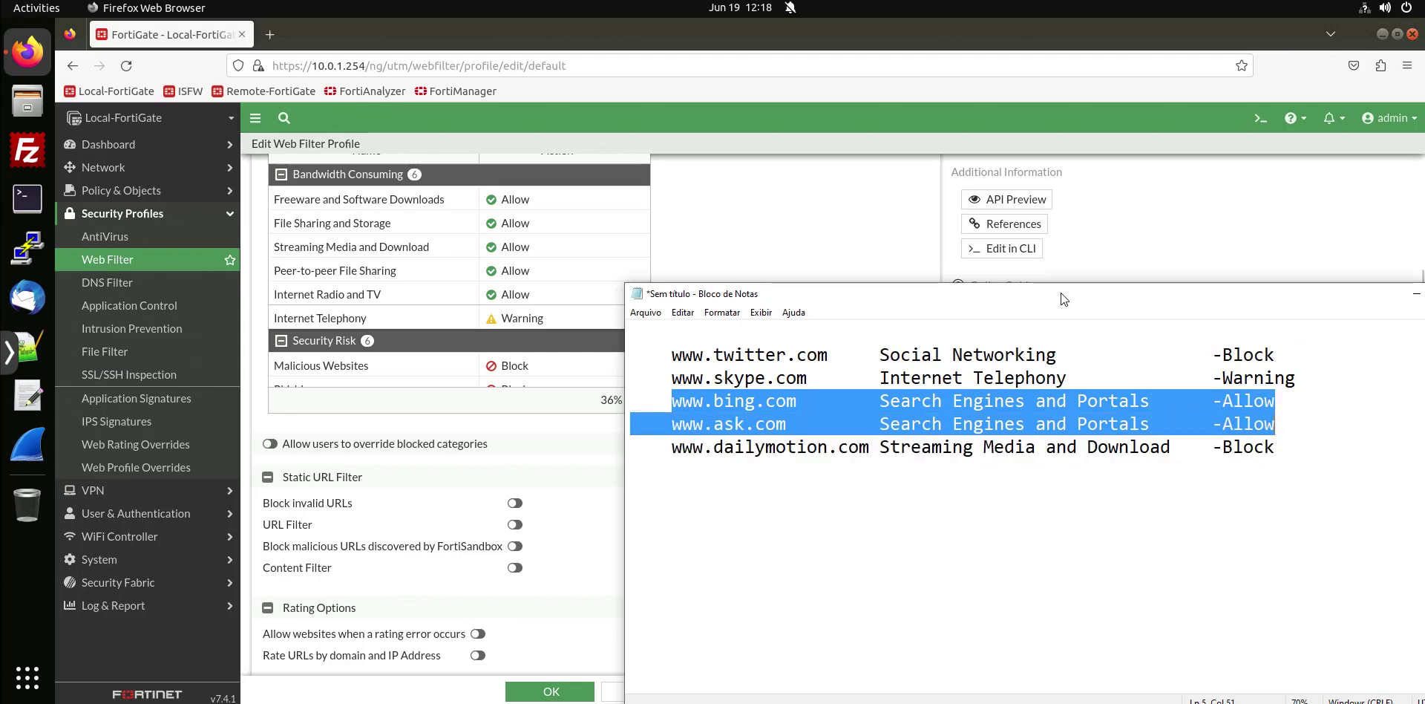
drag(880, 425, 1151, 426)
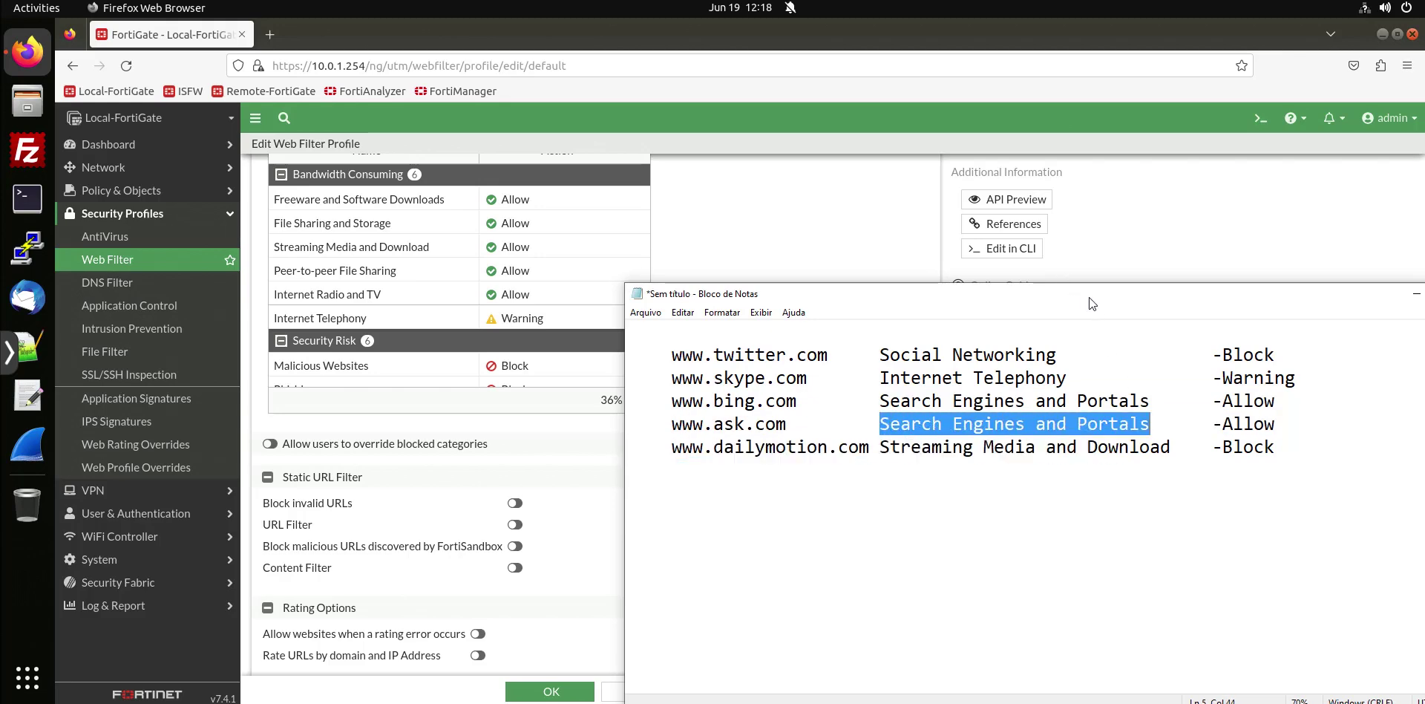
key(alt+Tab)
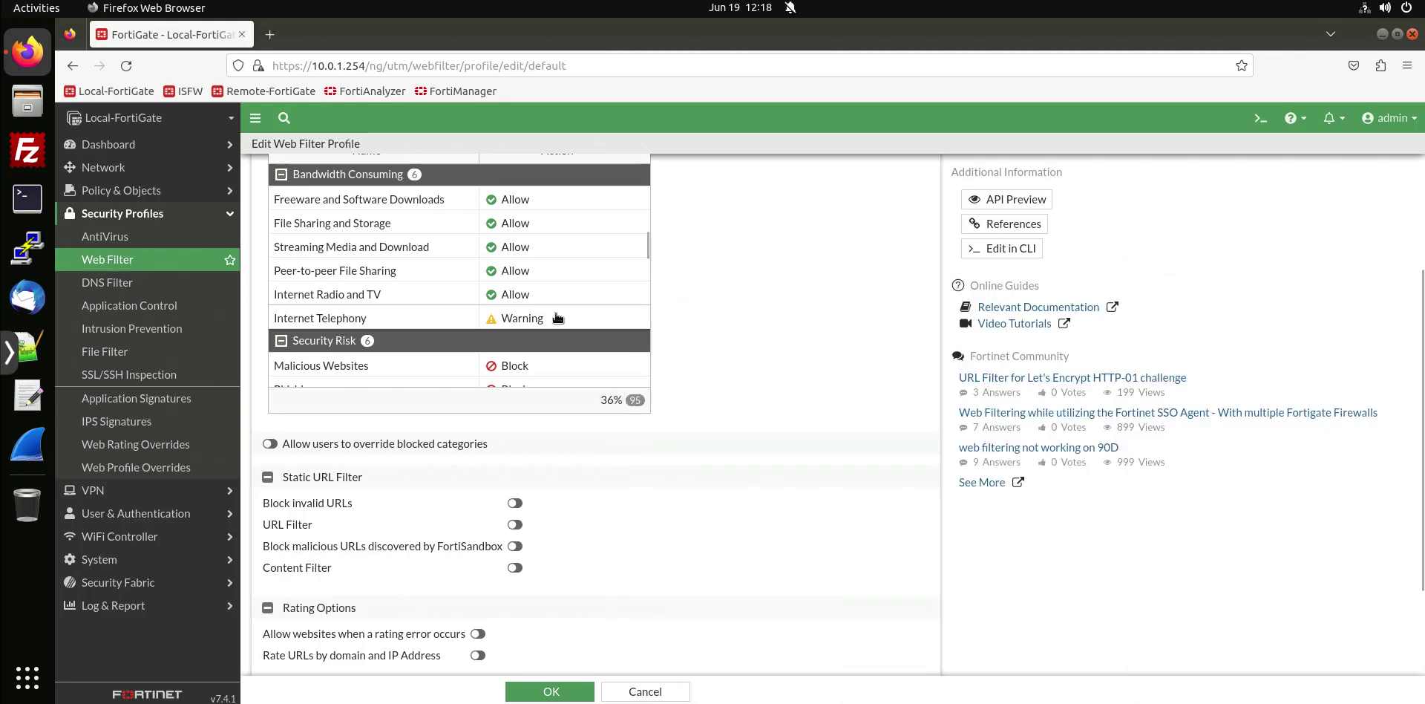
scroll(560, 321, up, 5)
scroll(566, 326, down, 7)
scroll(566, 327, down, 10)
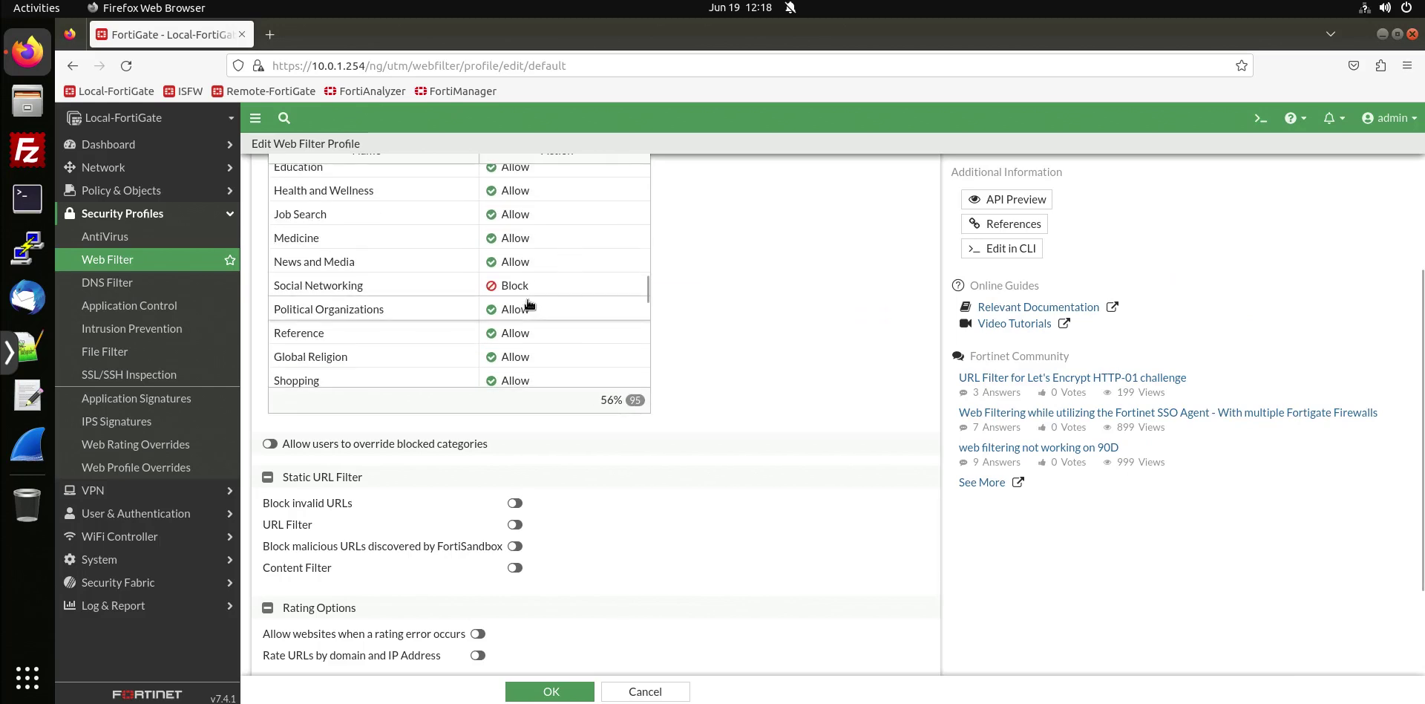
scroll(529, 304, down, 3)
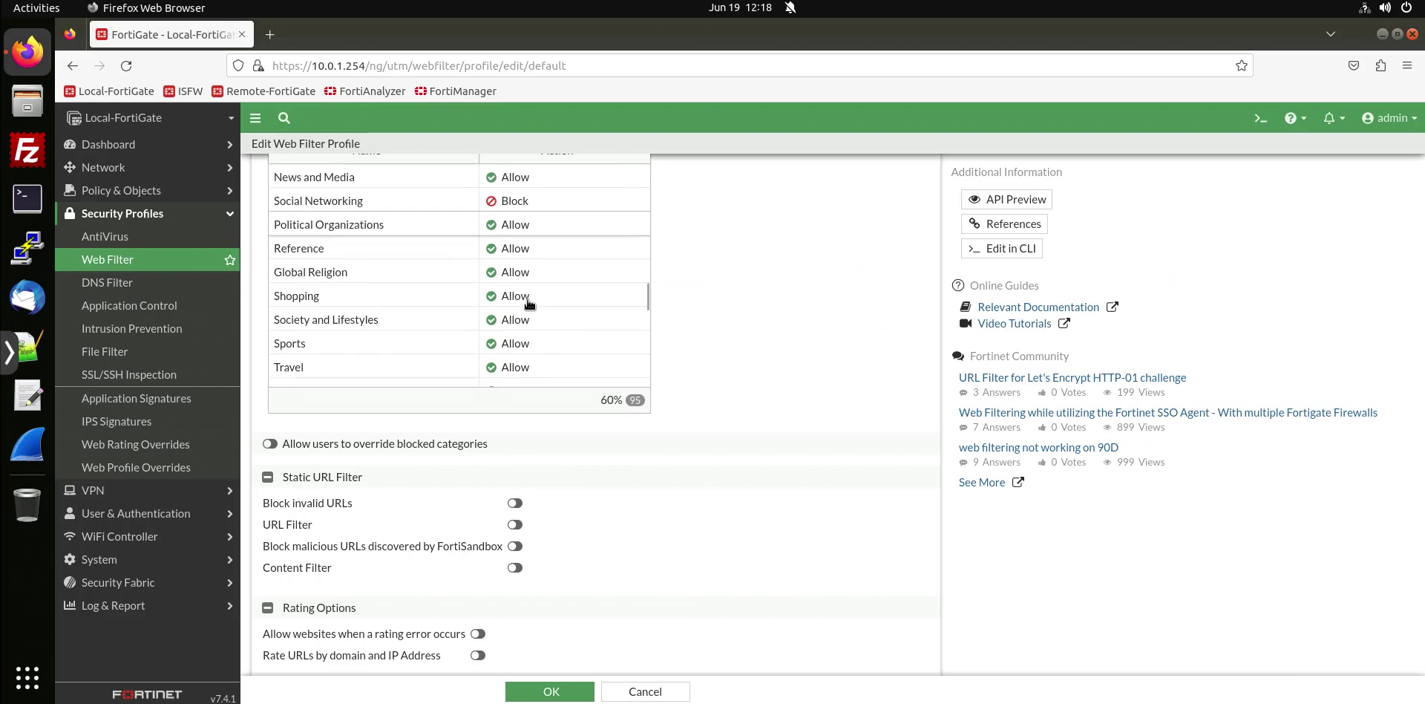
scroll(540, 309, down, 6)
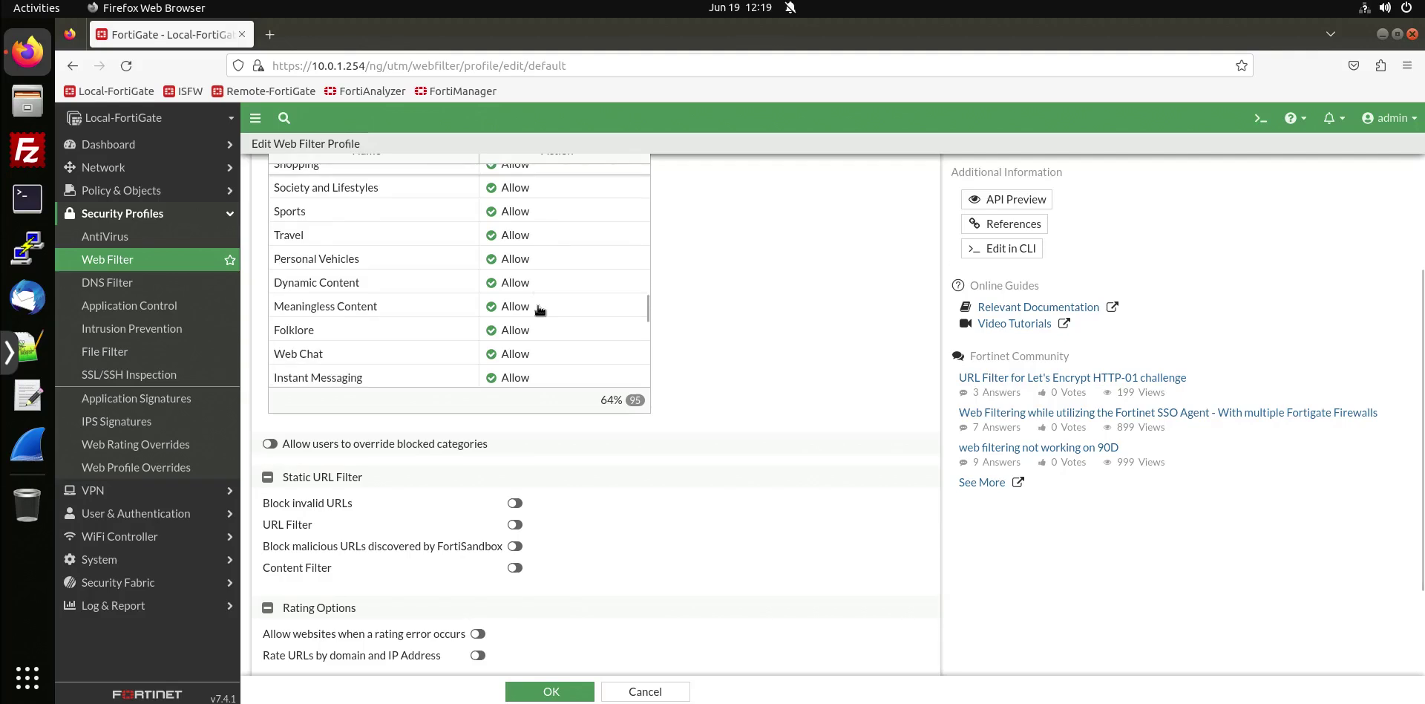
scroll(539, 309, down, 3)
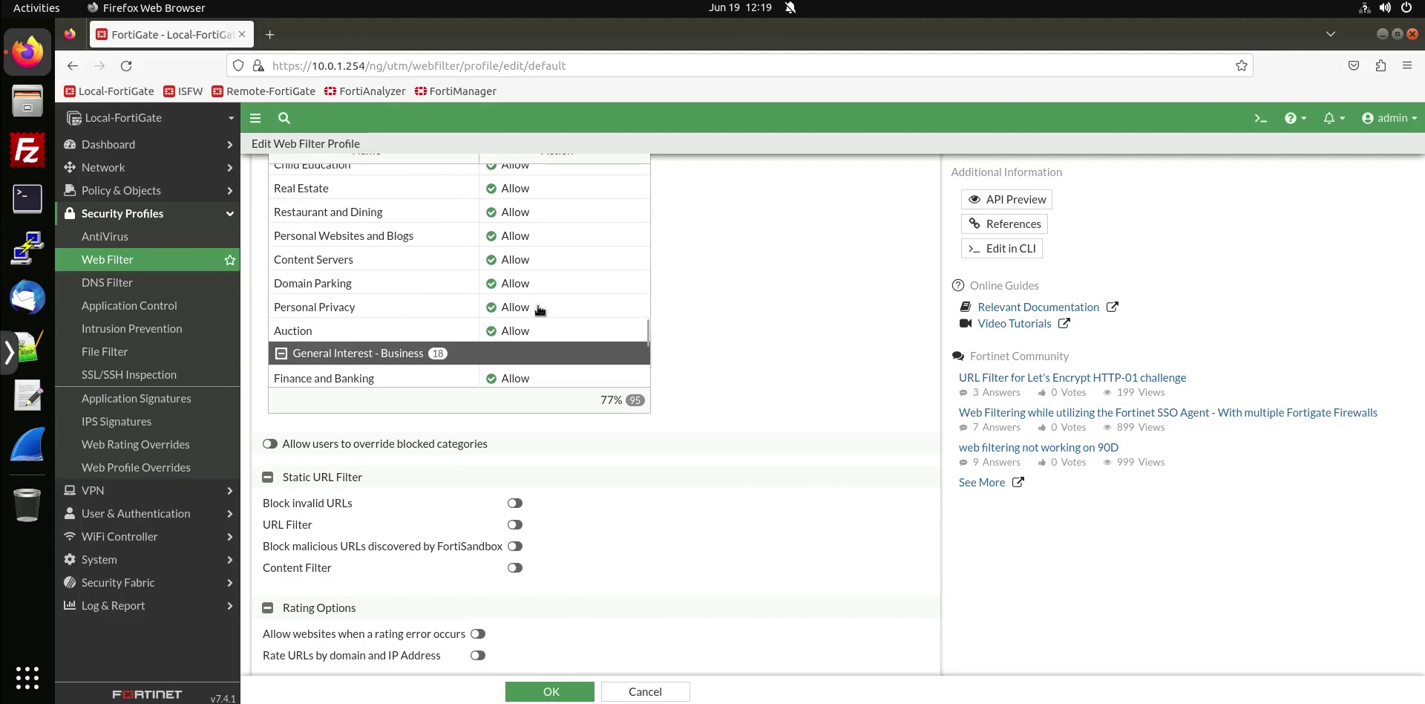
scroll(540, 310, up, 3)
scroll(540, 310, up, 6)
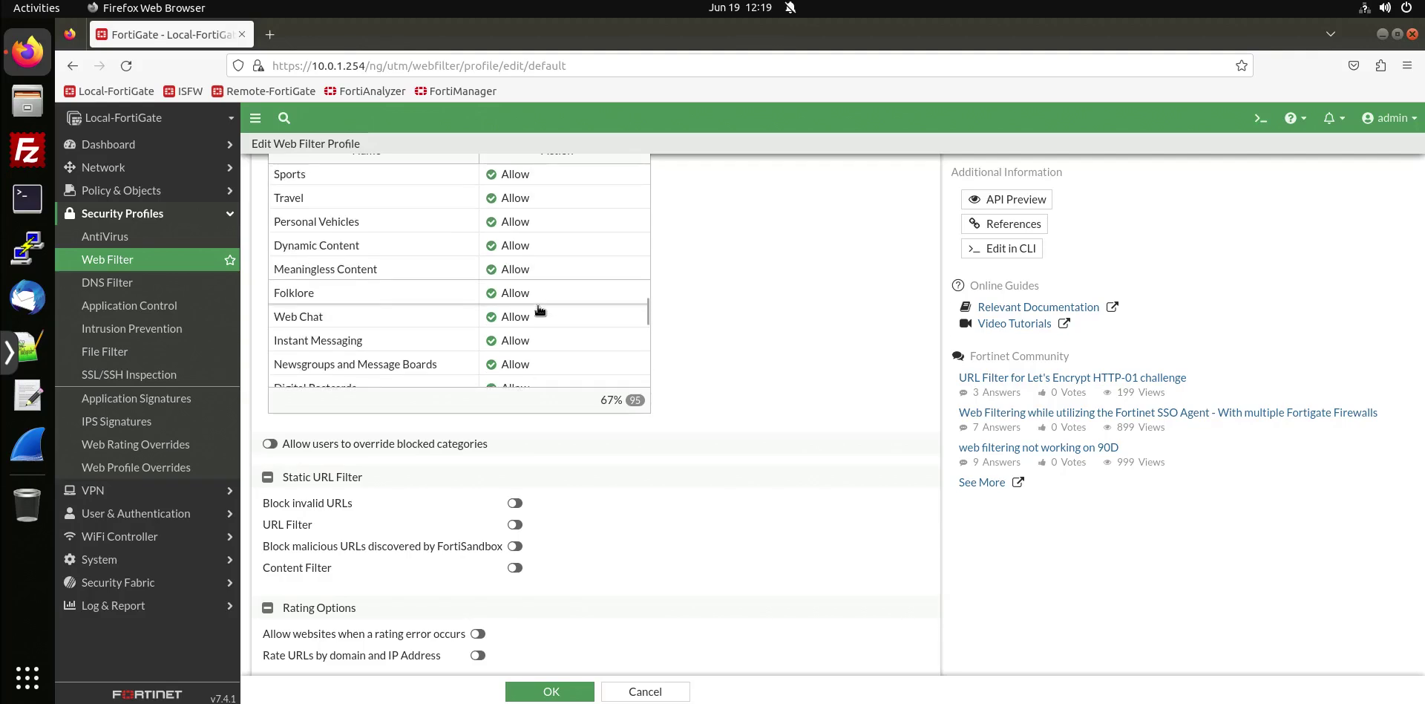
scroll(539, 309, up, 5)
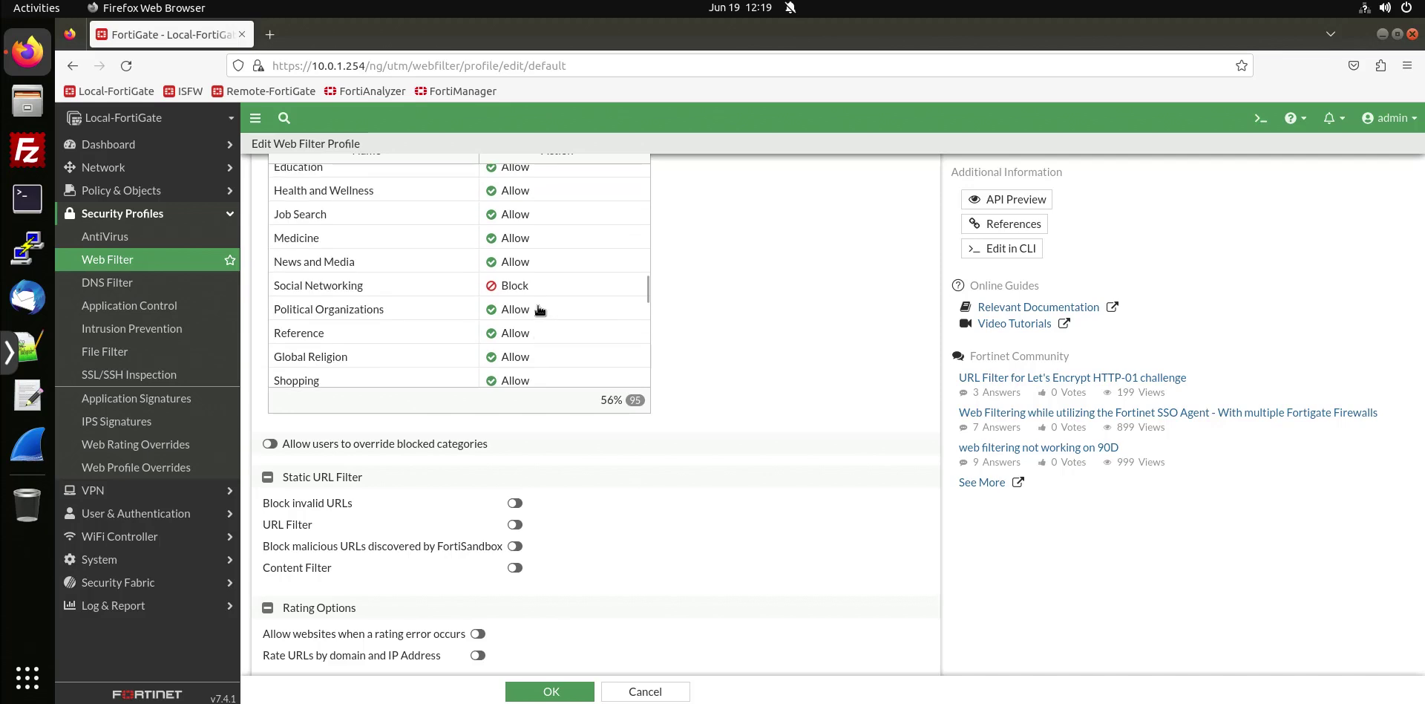
scroll(540, 310, up, 5)
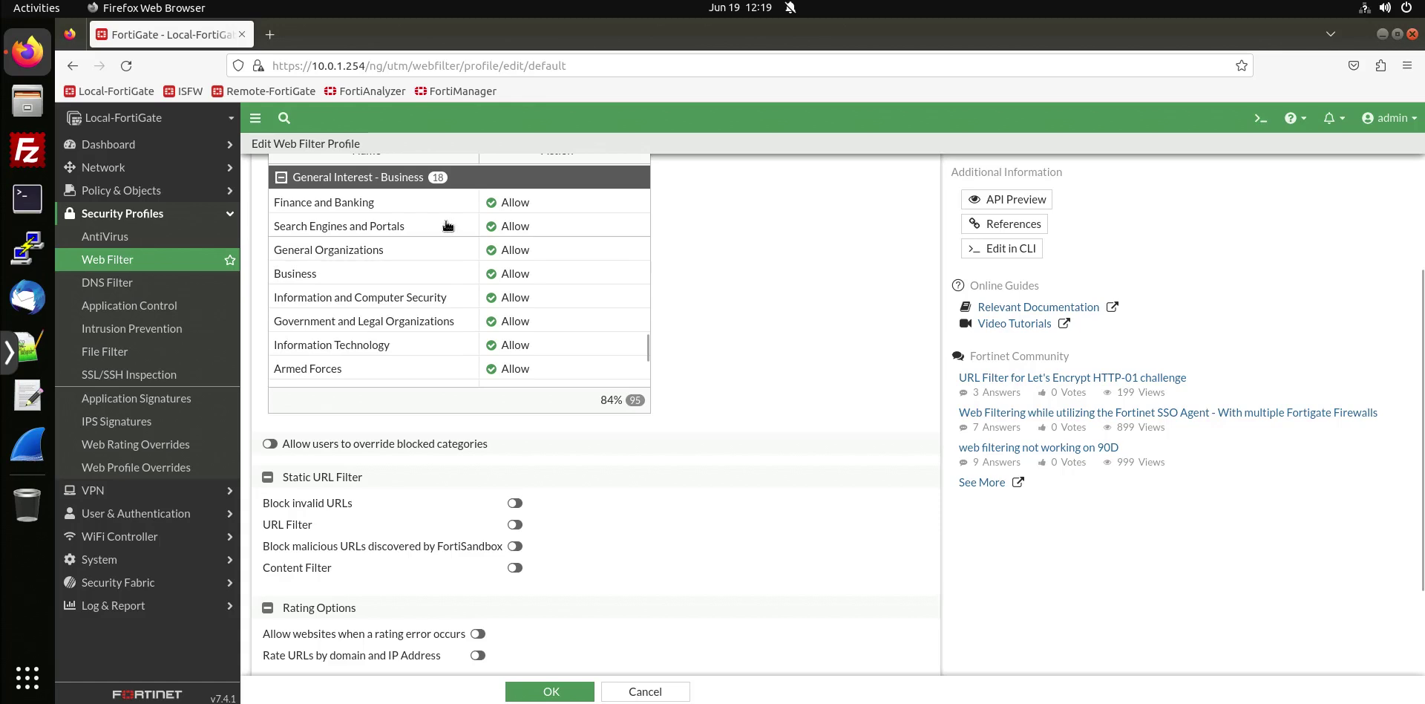
click(379, 231)
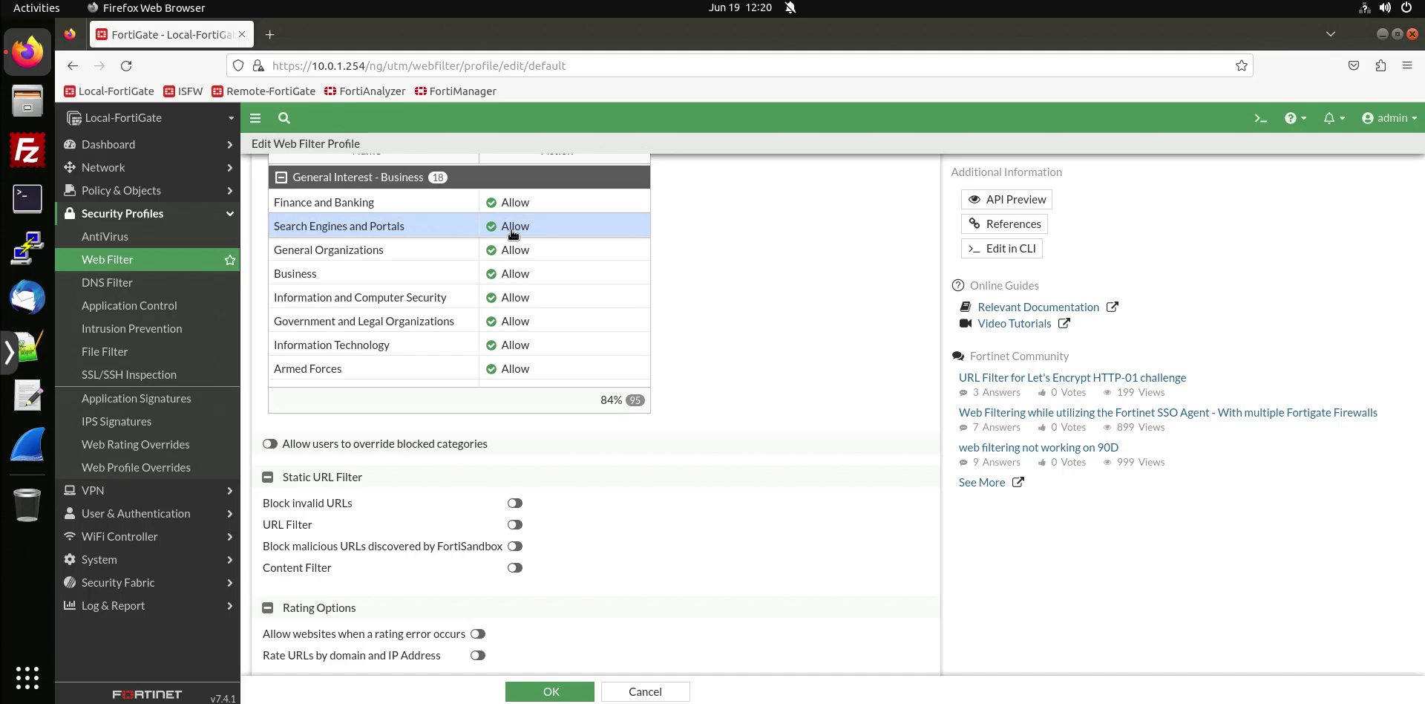
key(alt+Tab)
drag(794, 273, 534, 276)
click(655, 351)
drag(812, 328, 874, 331)
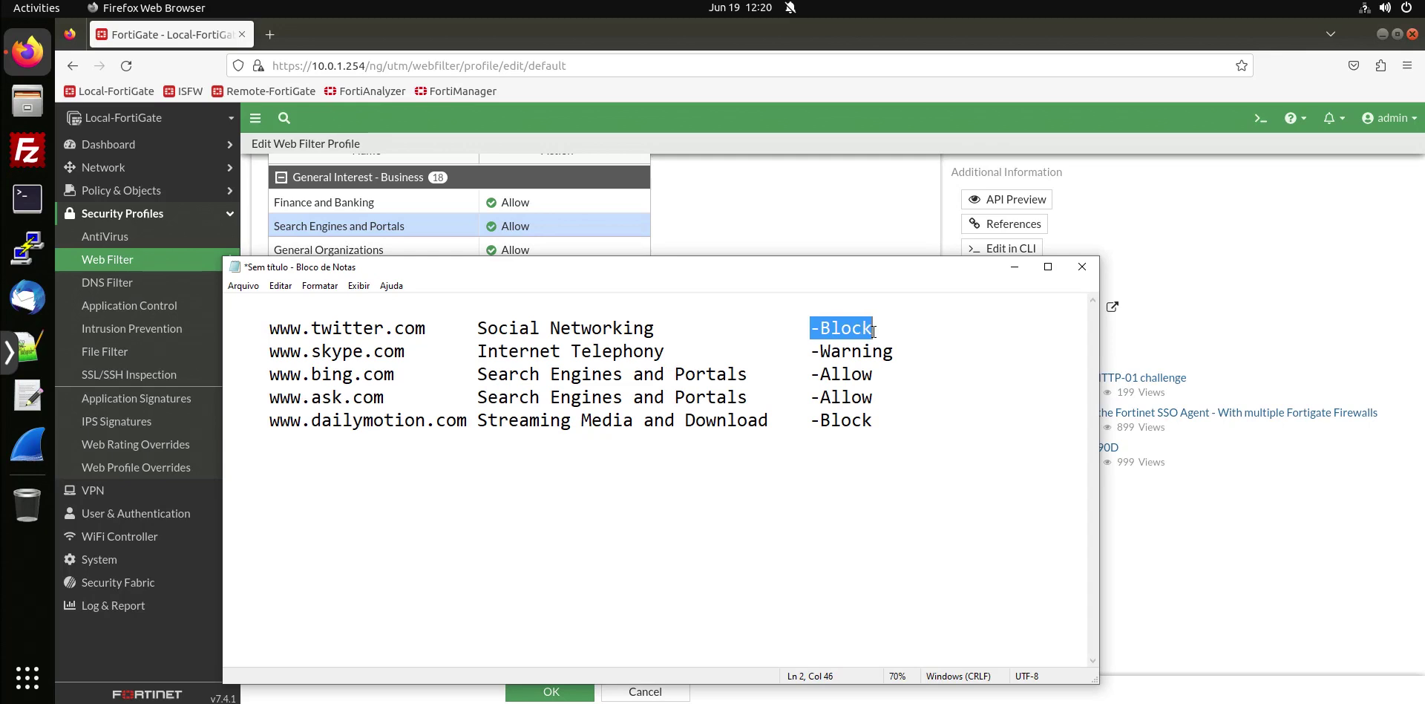
double_click(844, 353)
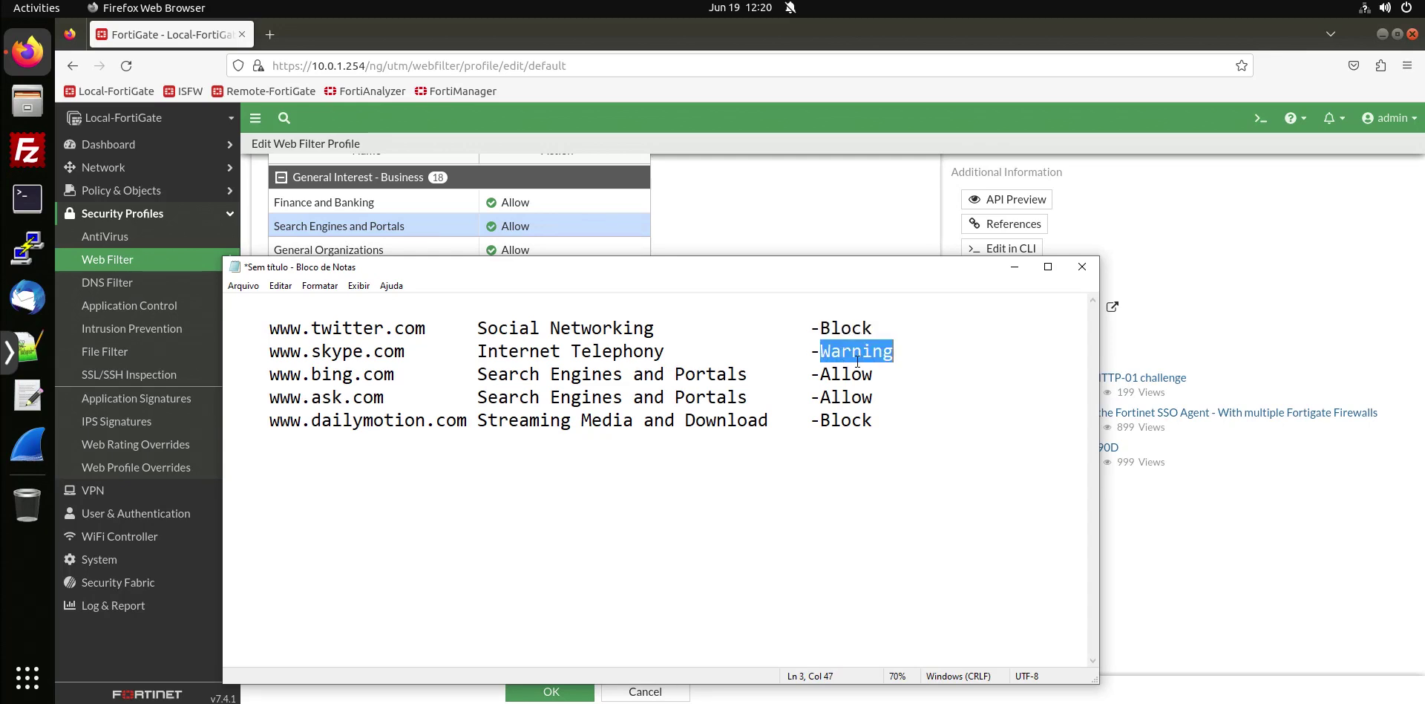
drag(878, 397, 820, 380)
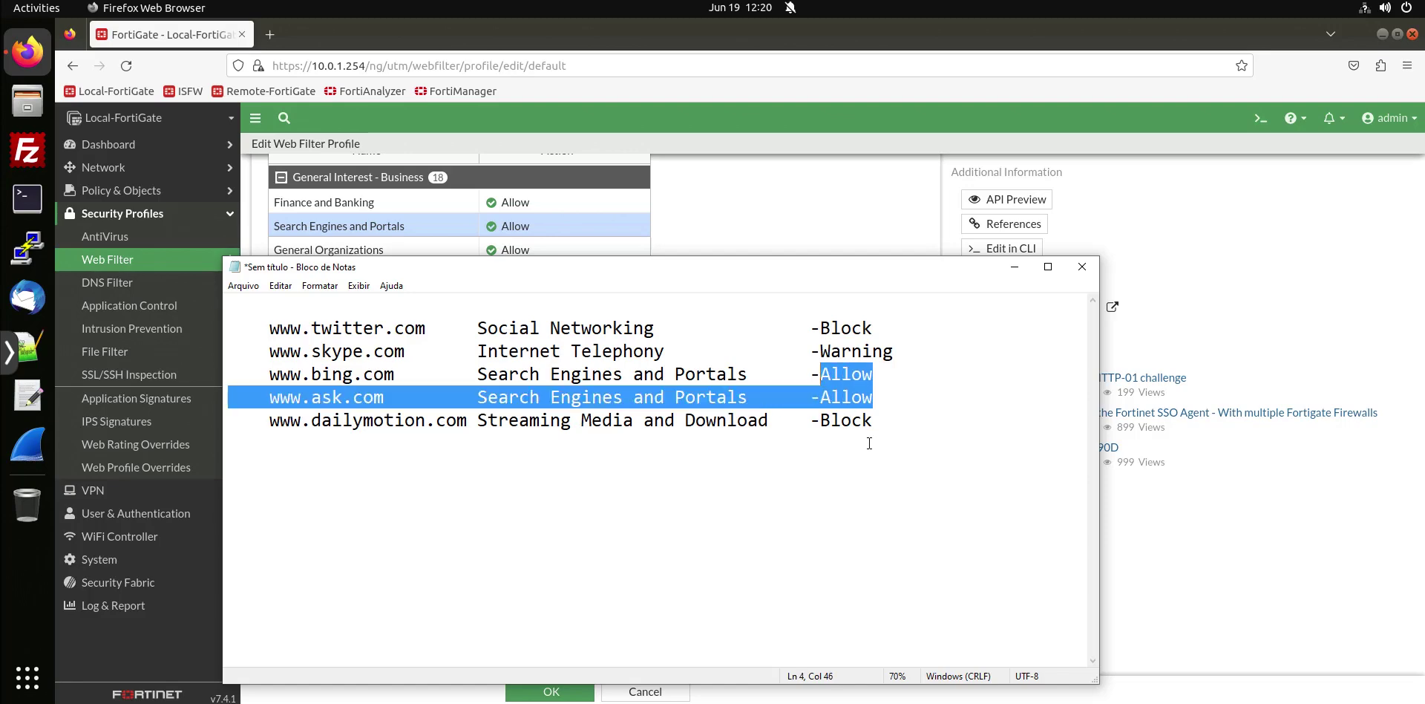
click(841, 421)
double_click(845, 422)
drag(738, 270, 1424, 222)
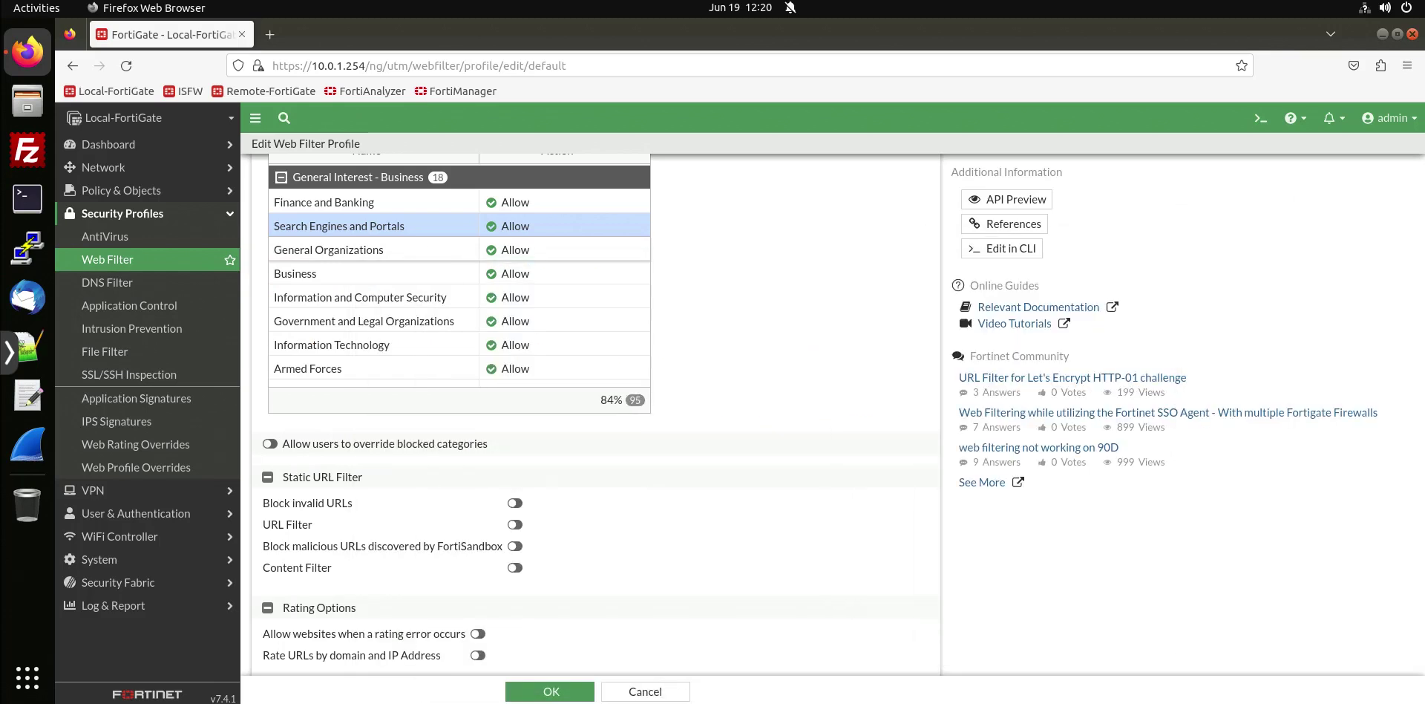
Set Streaming Media and Download to Block and save the default profile with OK.
scroll(531, 323, down, 4)
scroll(531, 326, down, 2)
scroll(531, 327, up, 5)
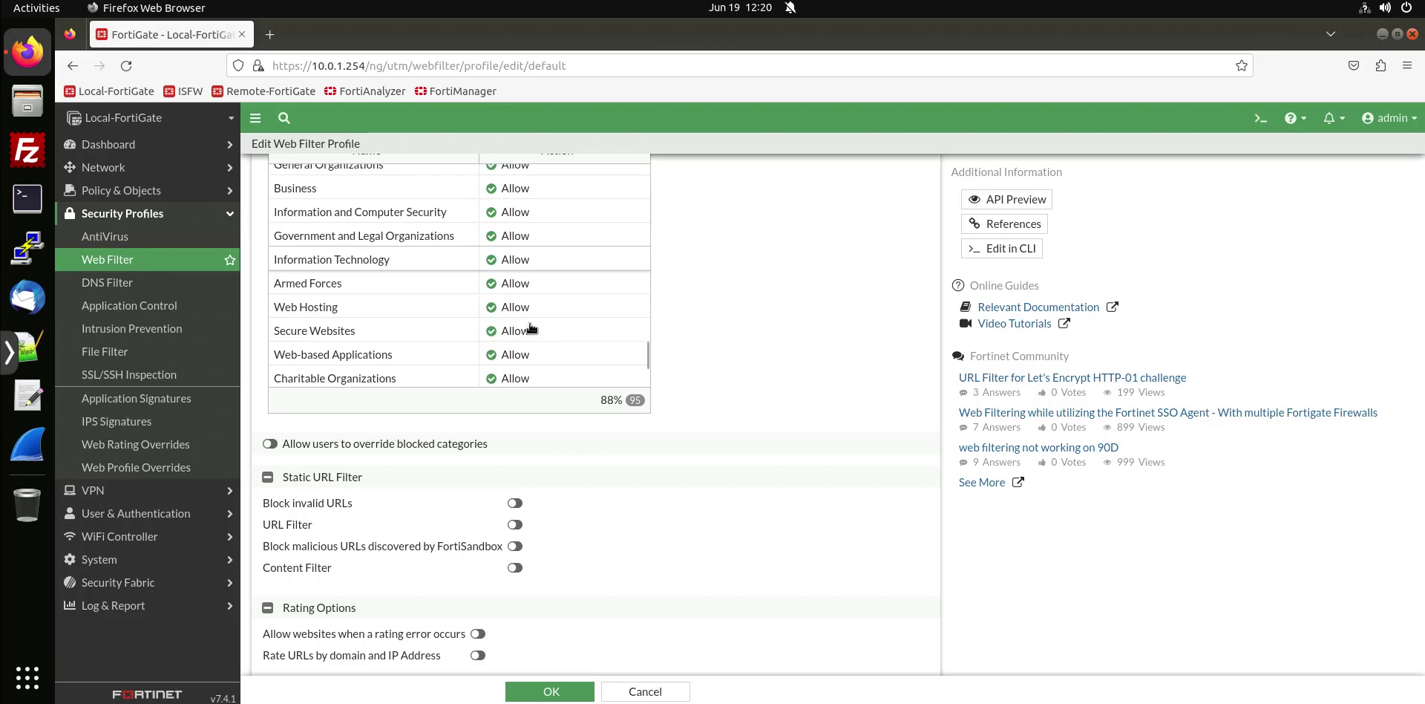
scroll(531, 326, up, 2)
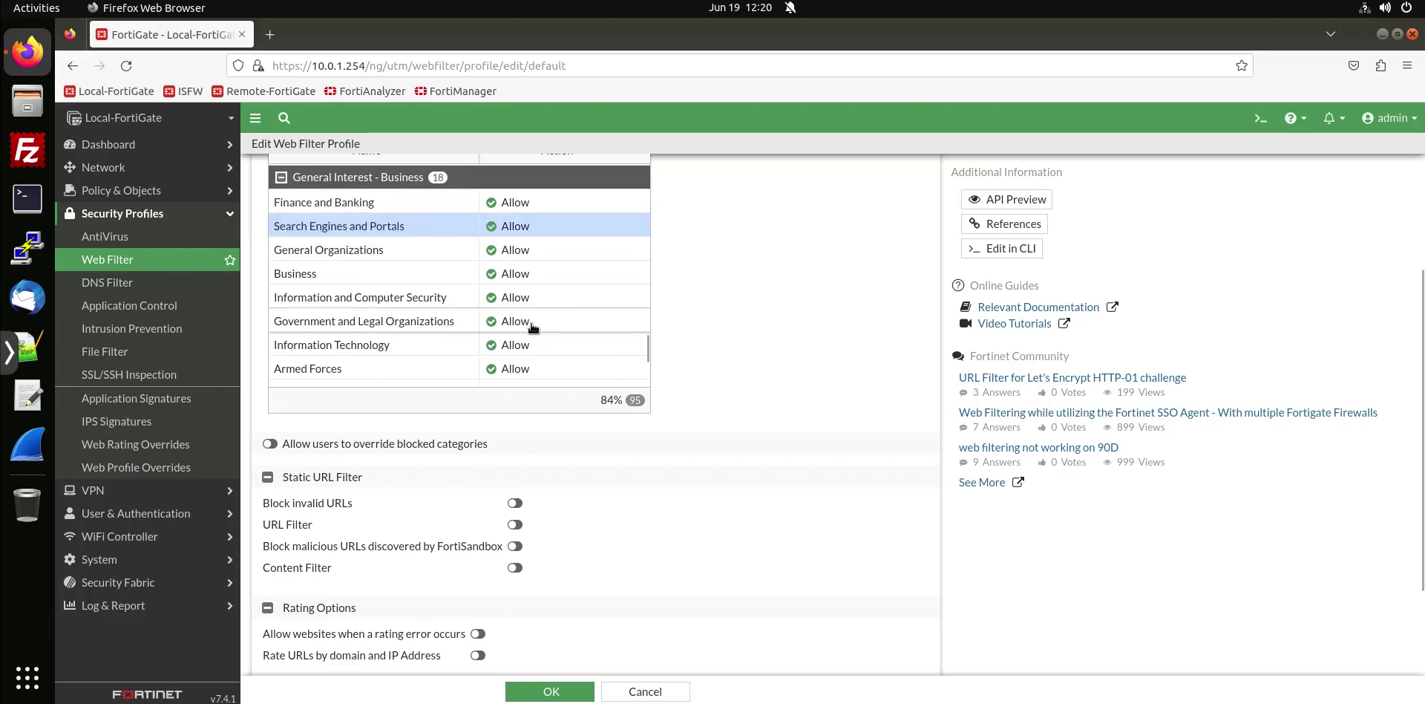
scroll(532, 327, up, 4)
scroll(531, 327, up, 6)
scroll(553, 358, down, 4)
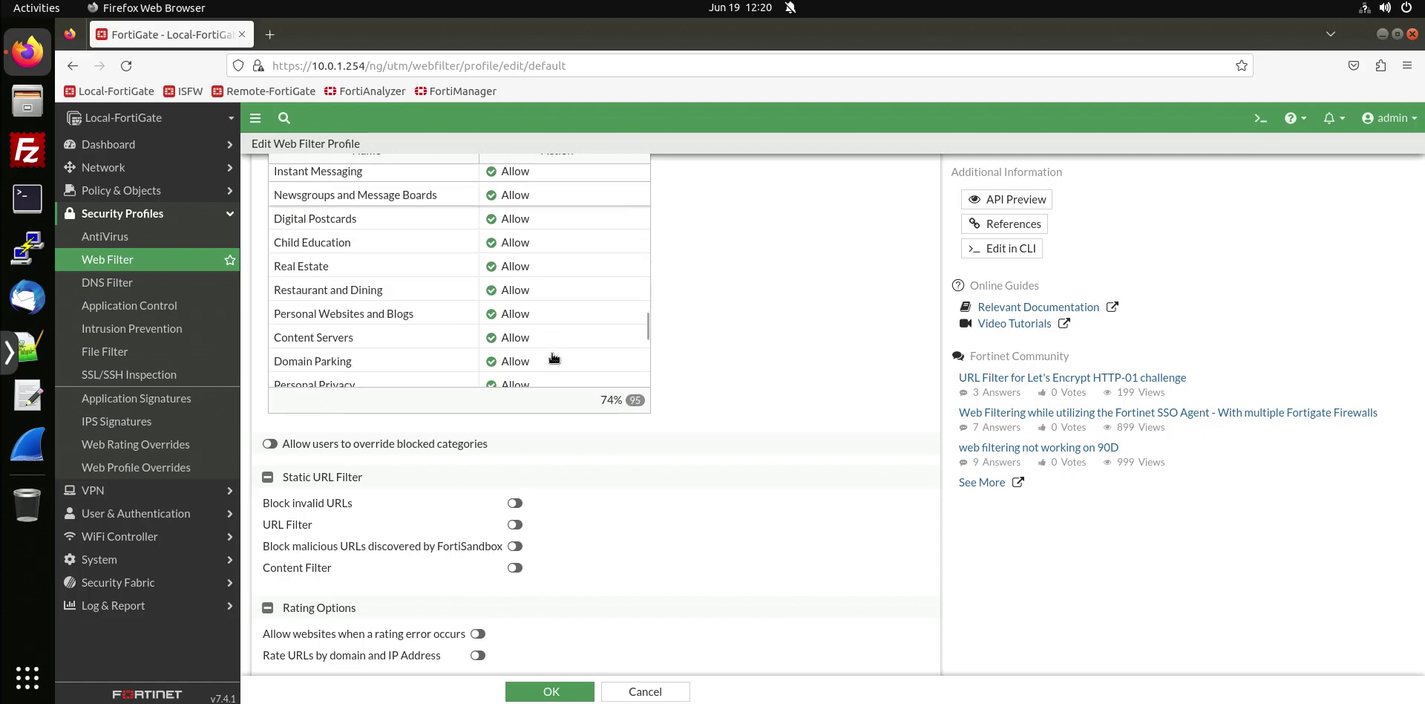
scroll(553, 358, down, 2)
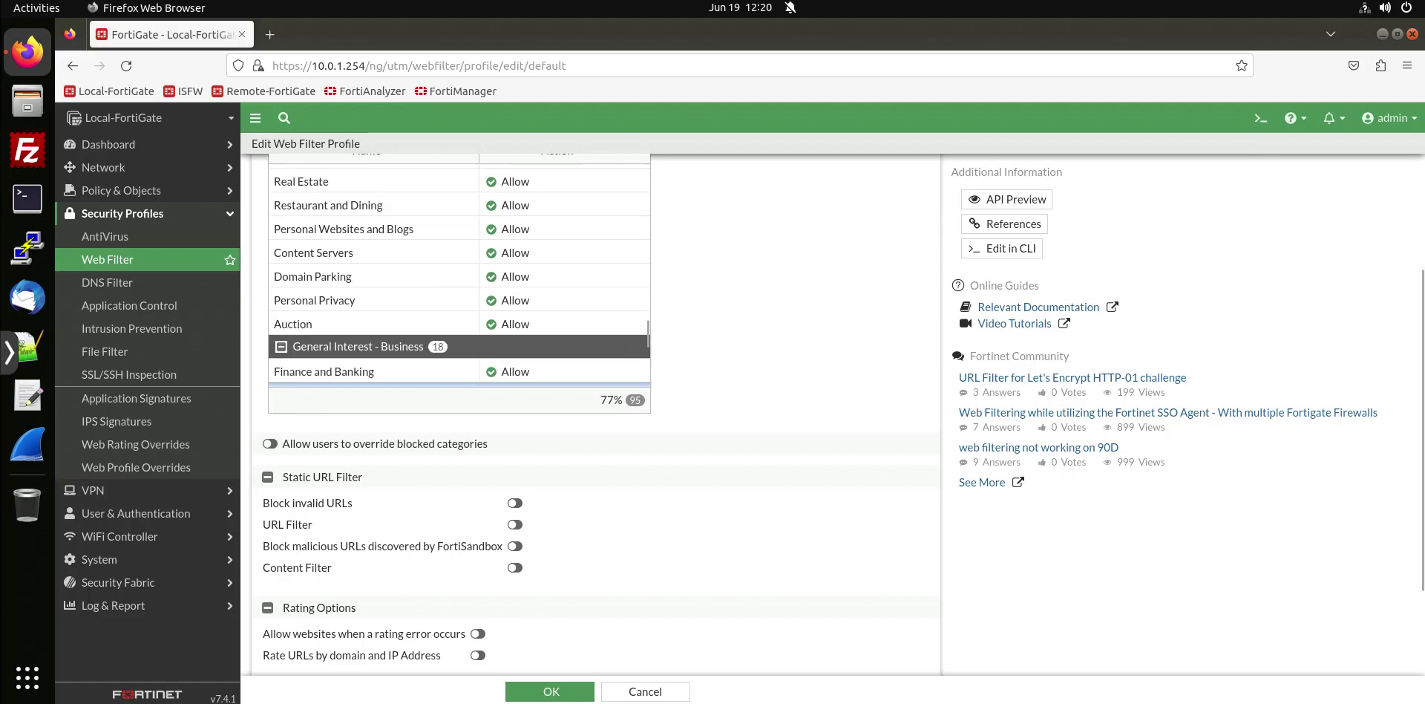
scroll(456, 222, up, 15)
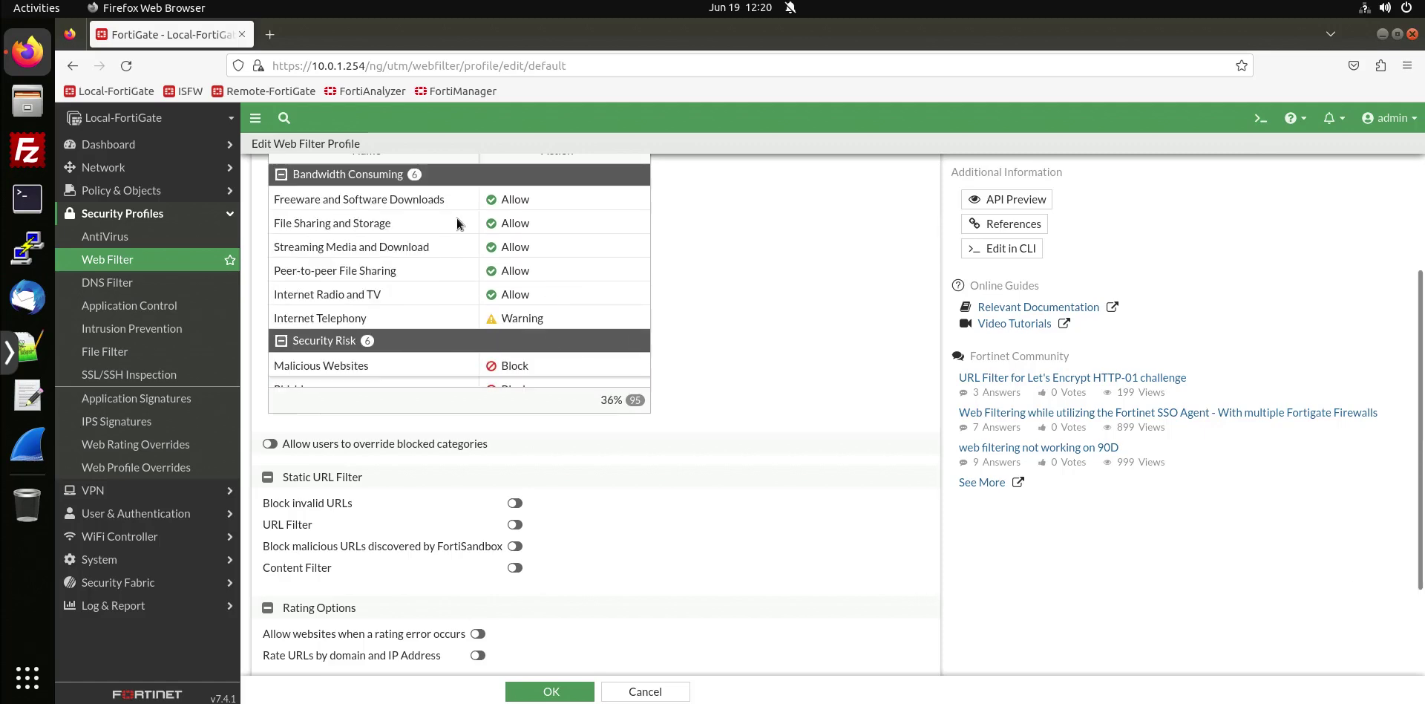
click(503, 251)
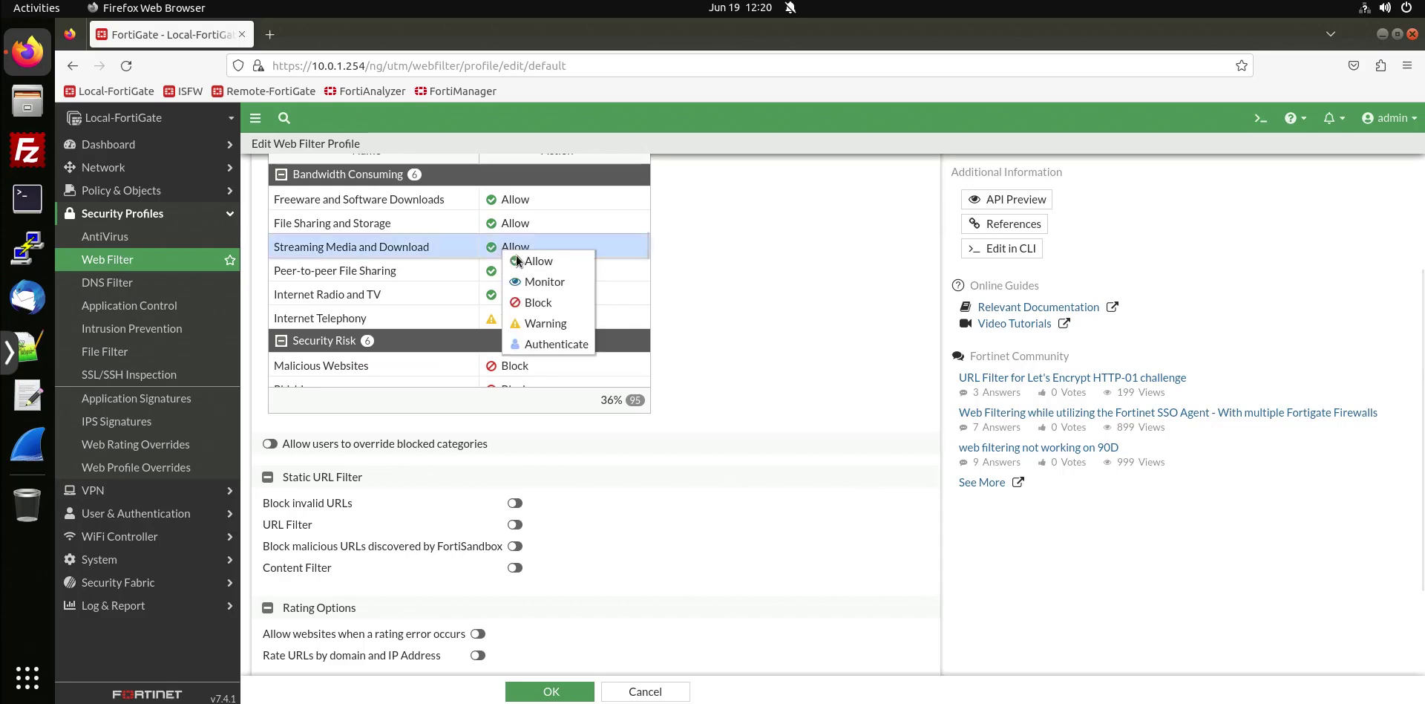
click(546, 307)
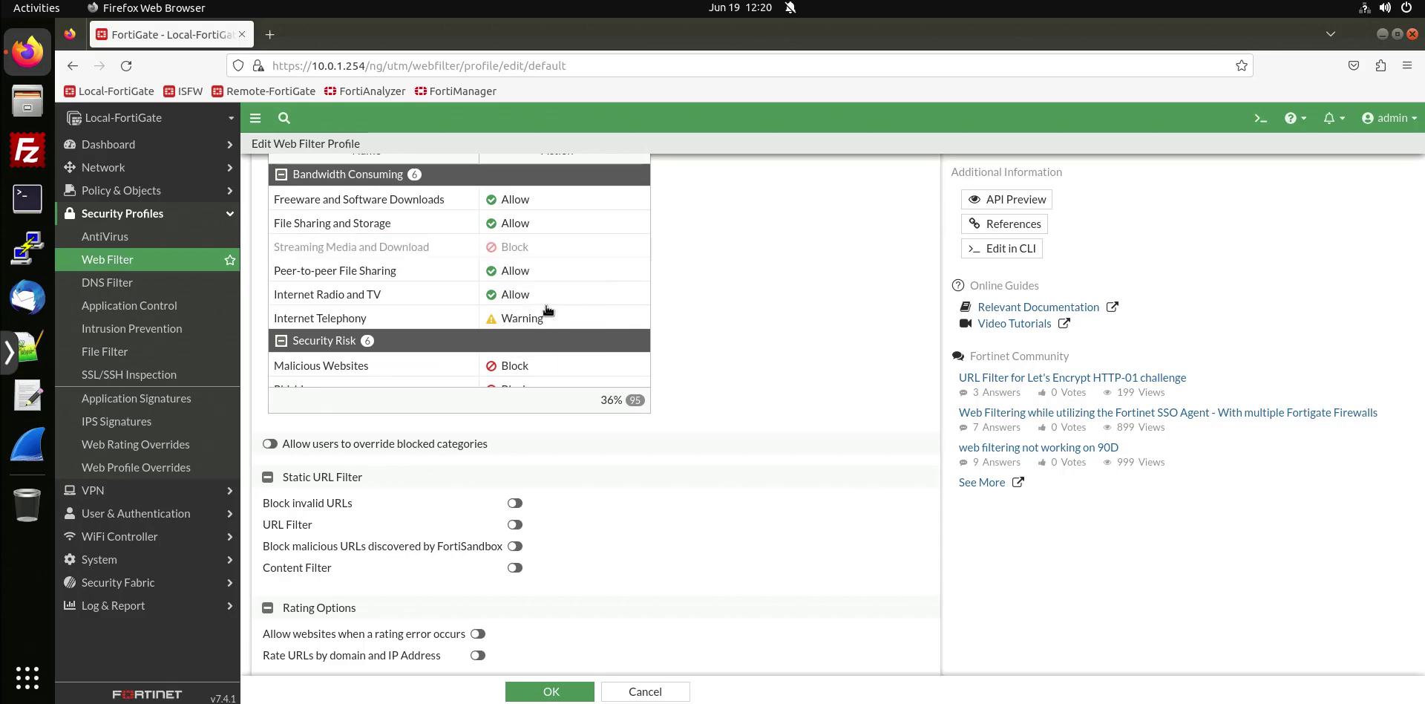
click(564, 691)
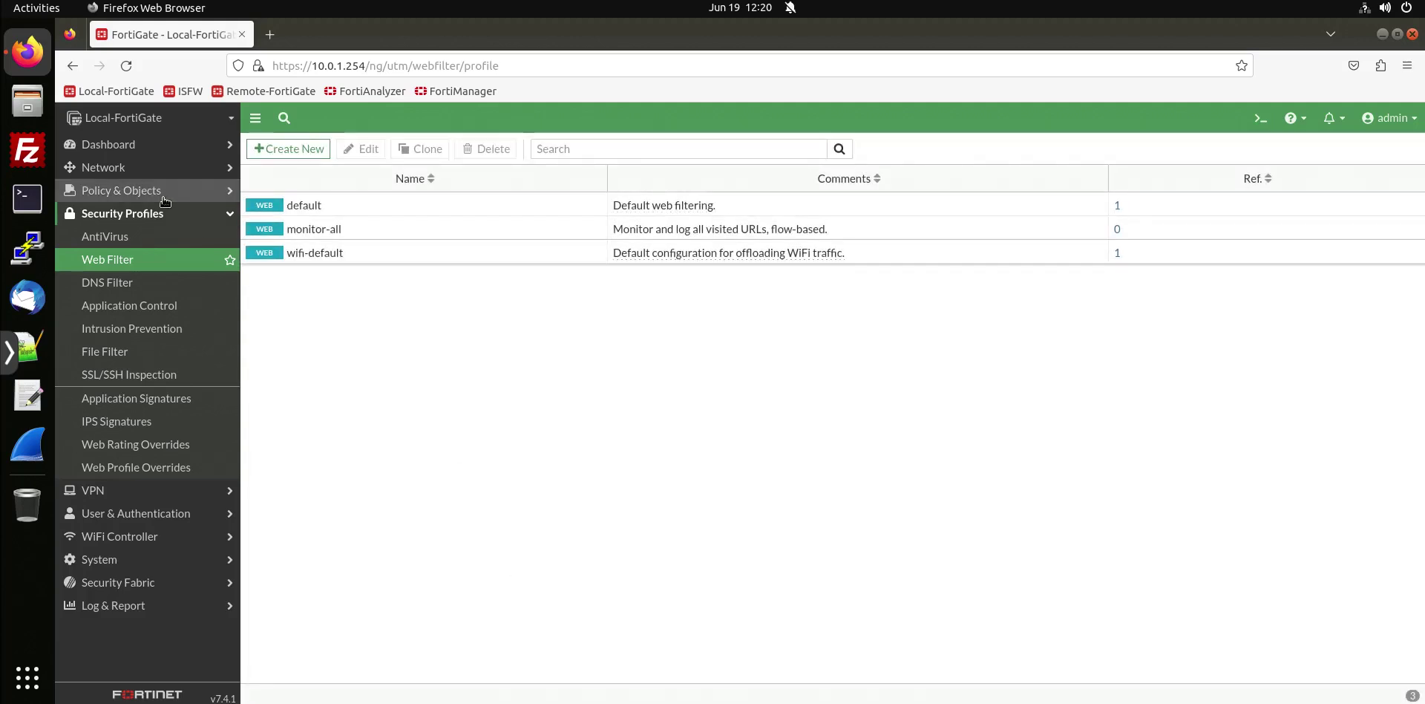
Open Firewall Policy, decline the new layout, and inspect Full_Access's default web filter under port3→port1.
click(310, 206)
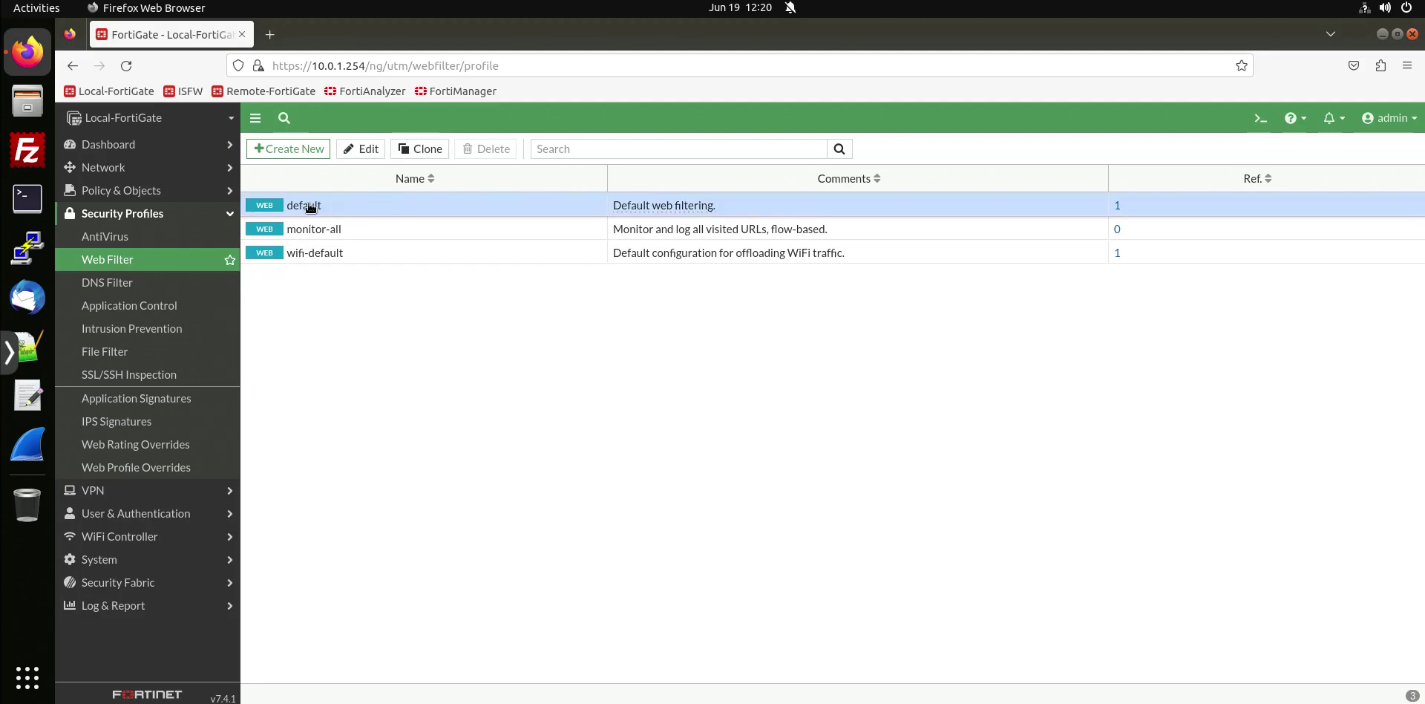
click(182, 194)
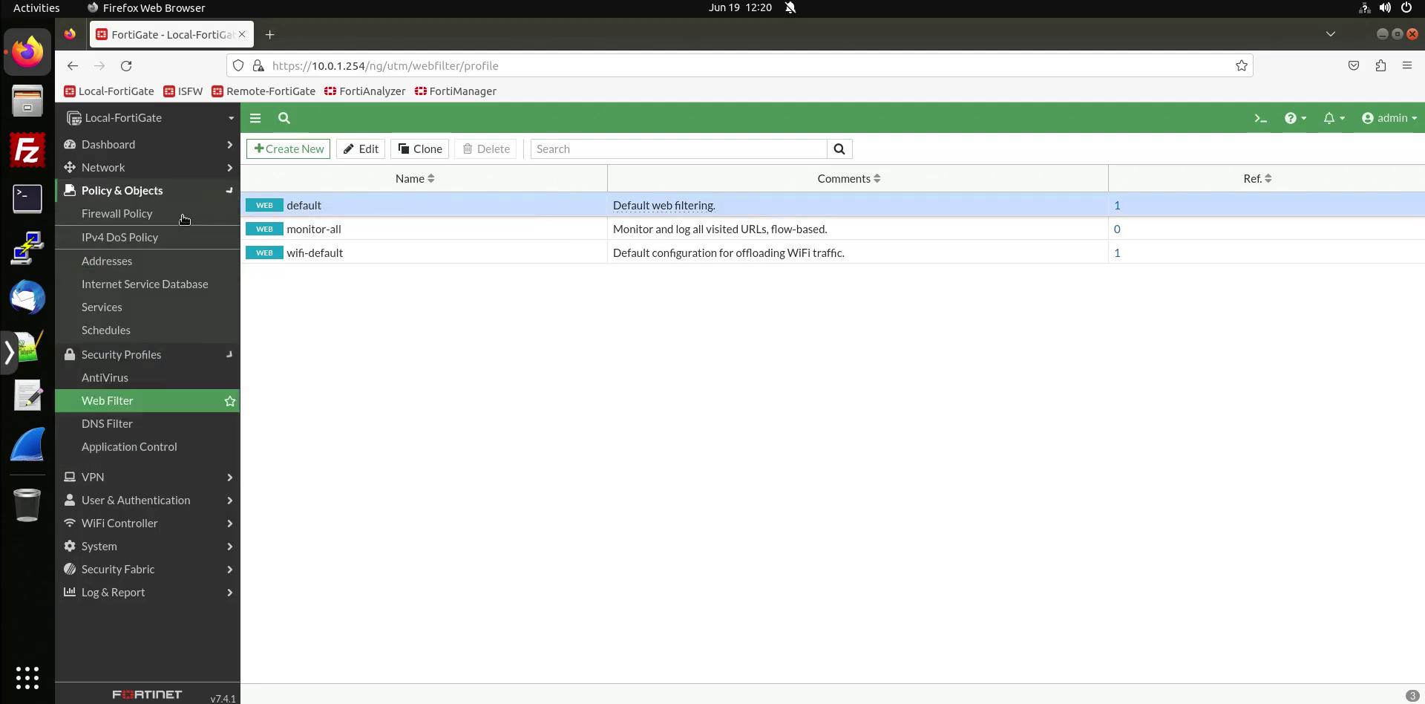
click(184, 215)
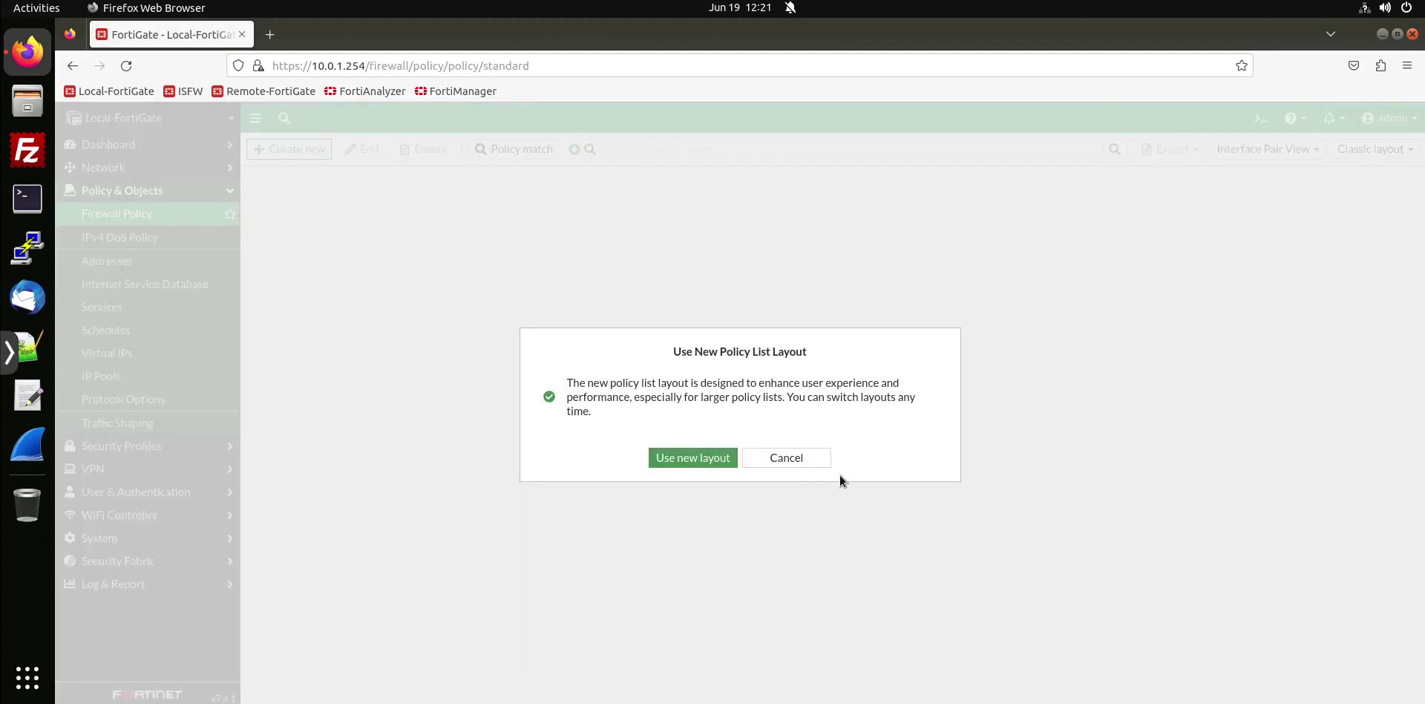
click(798, 457)
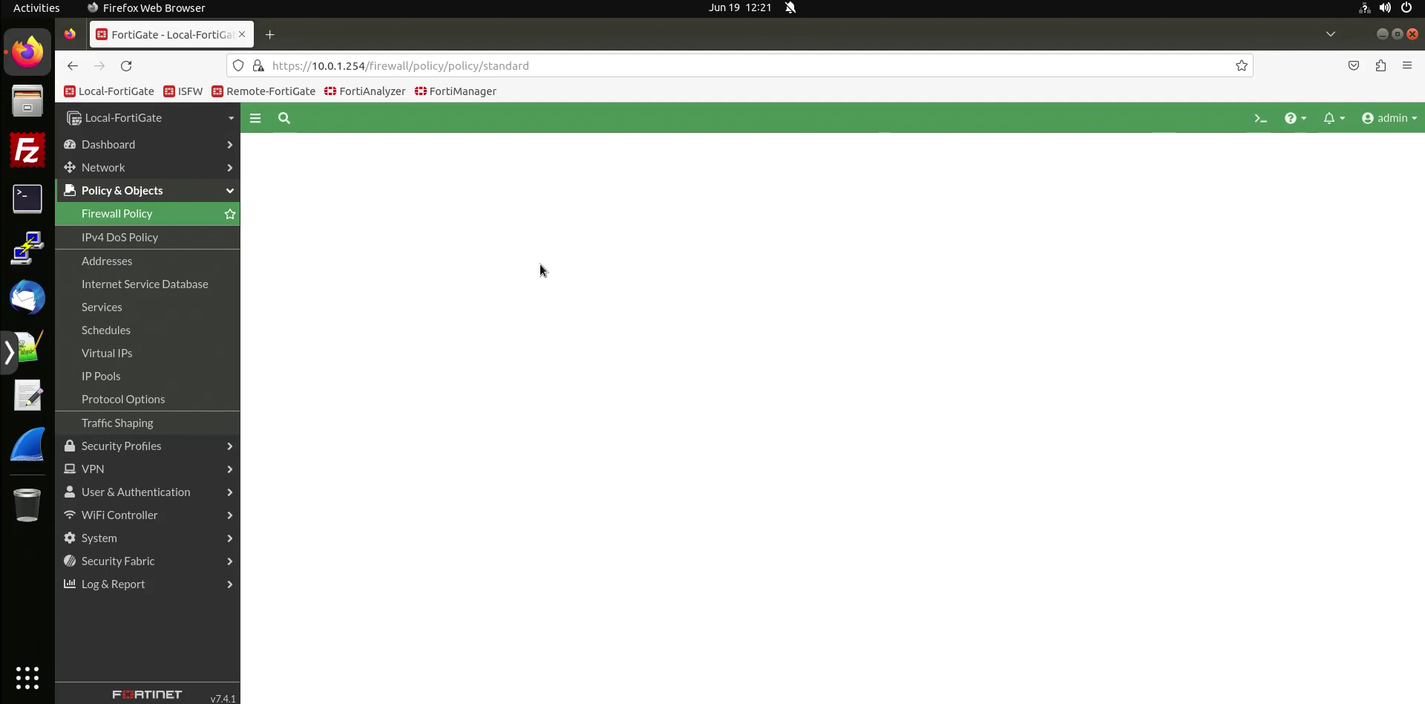
click(252, 205)
click(998, 238)
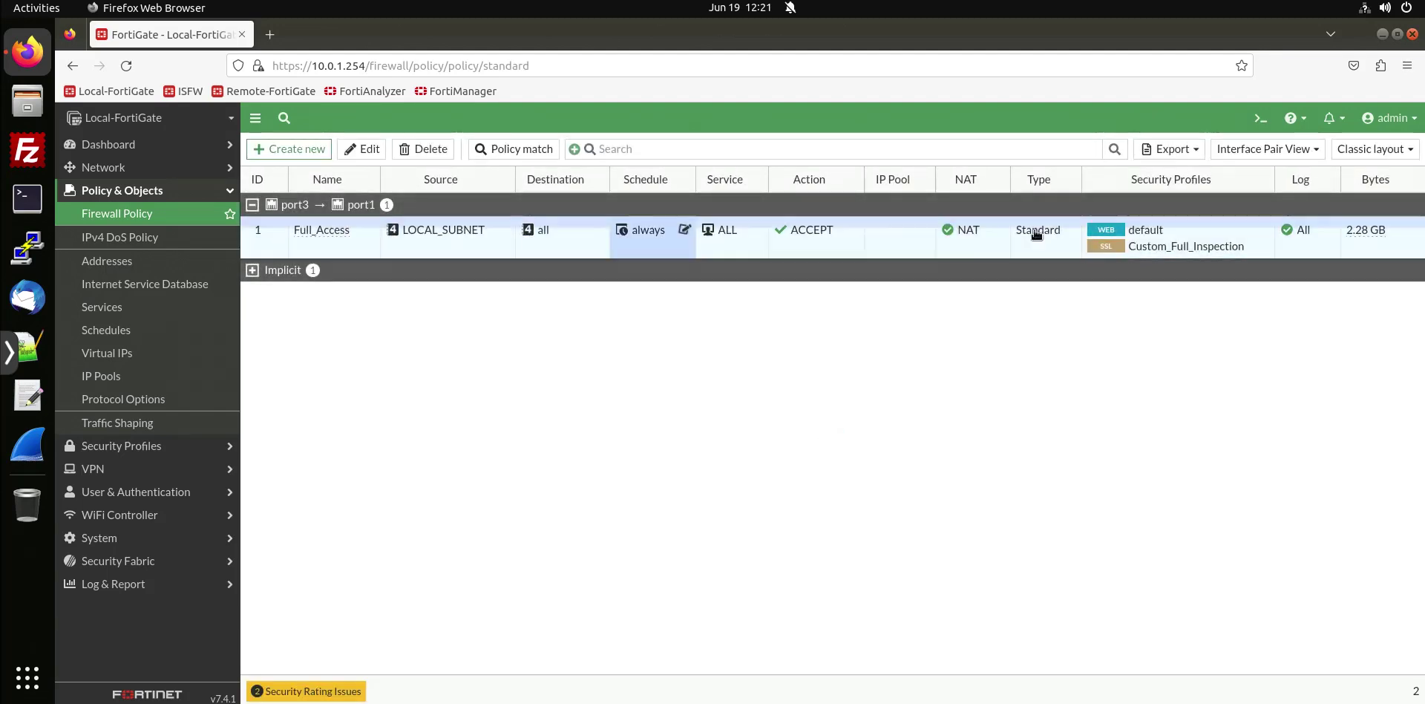
mouse_move(1147, 235)
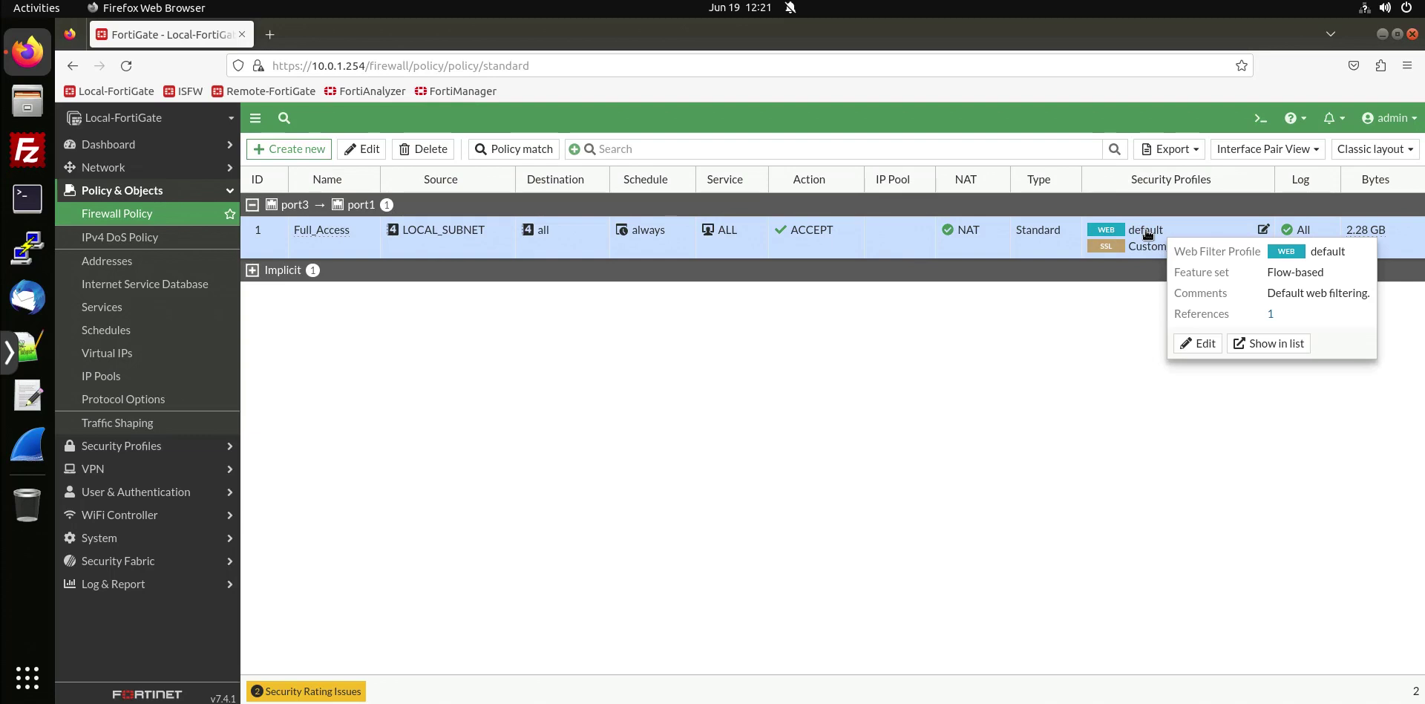
Open the default profile from the Full_Access policy, scroll to Bandwidth Consuming, and cancel.
click(1182, 343)
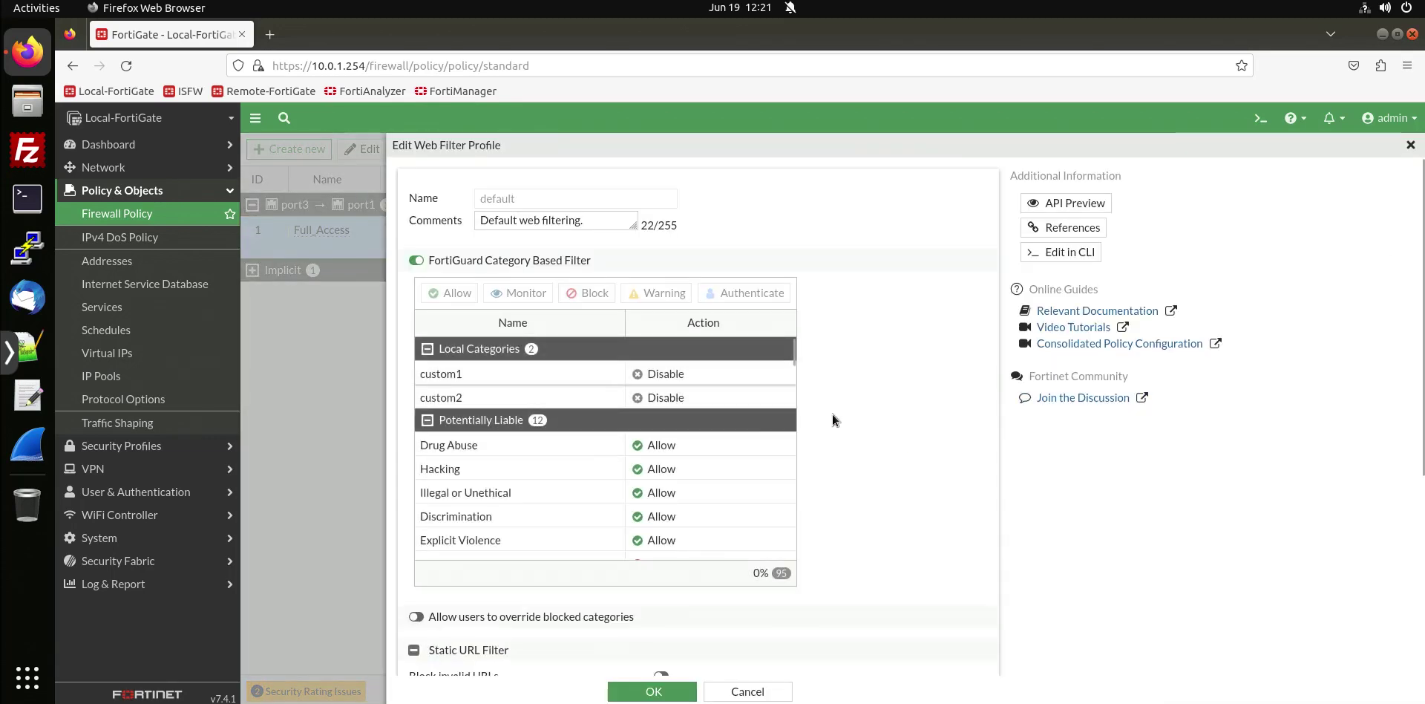
scroll(755, 433, down, 8)
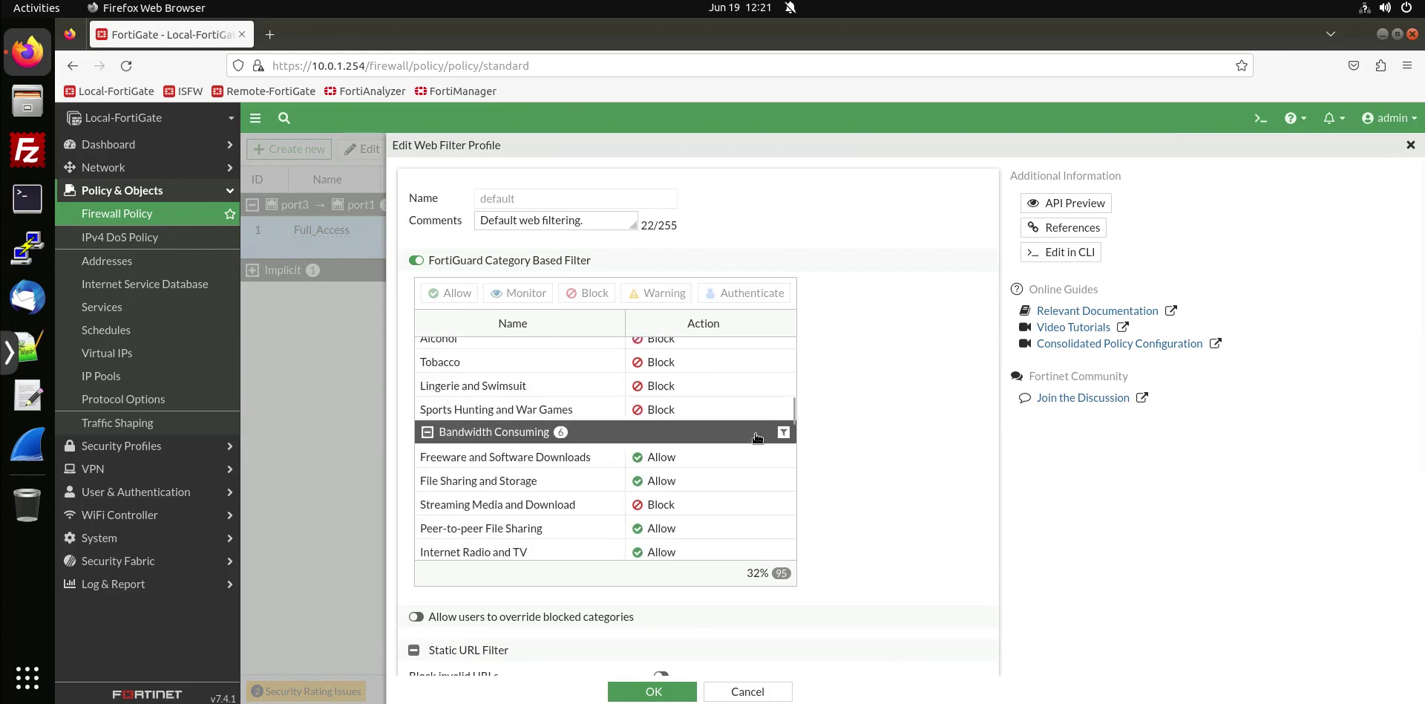
scroll(757, 437, down, 5)
scroll(760, 438, up, 3)
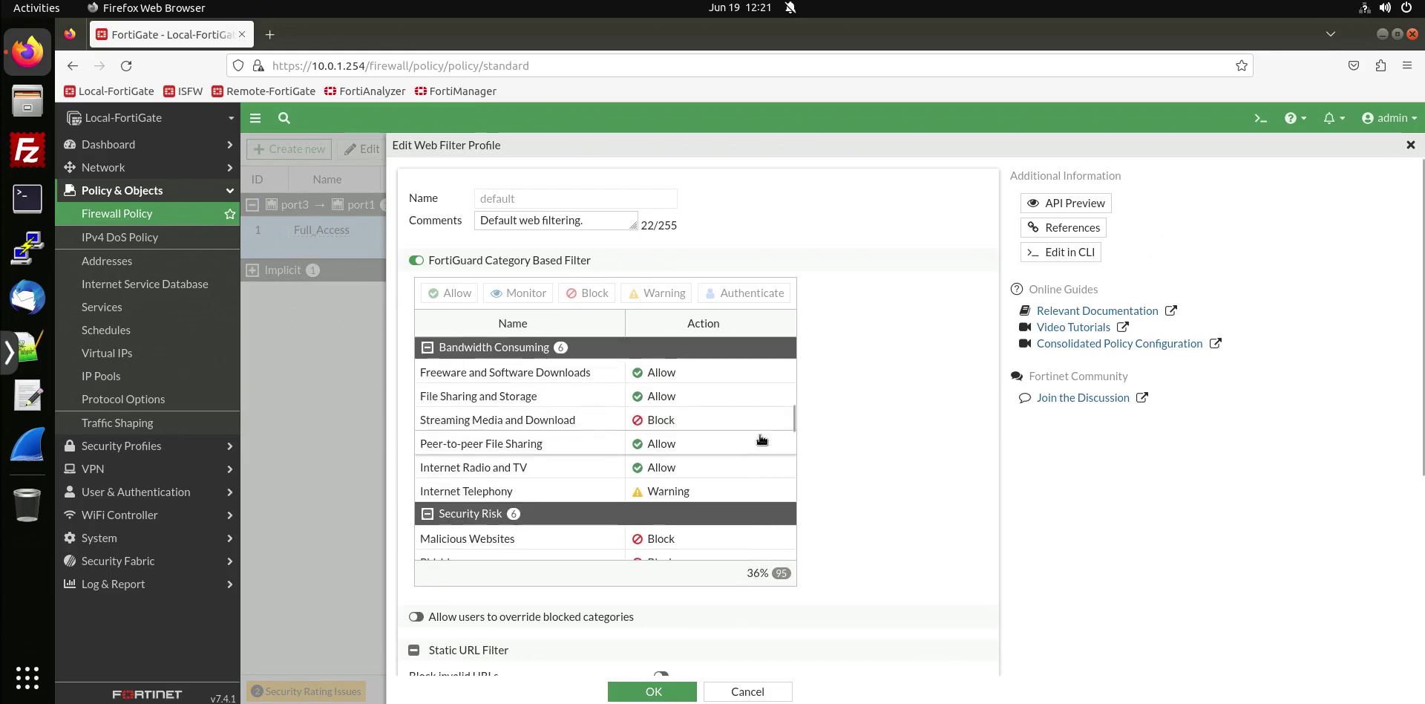
click(747, 689)
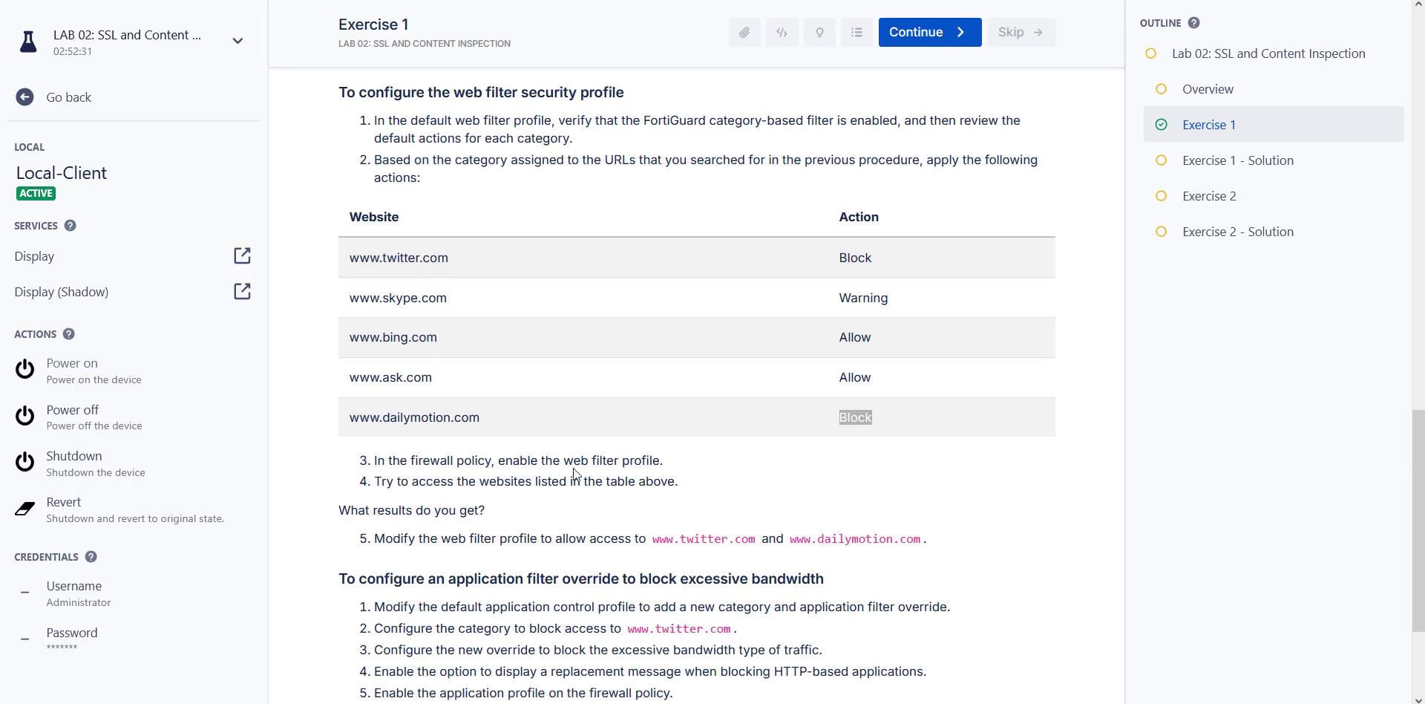
Highlight step 4 about accessing the listed websites, then return to the Local-Client desktop.
scroll(457, 387, down, 3)
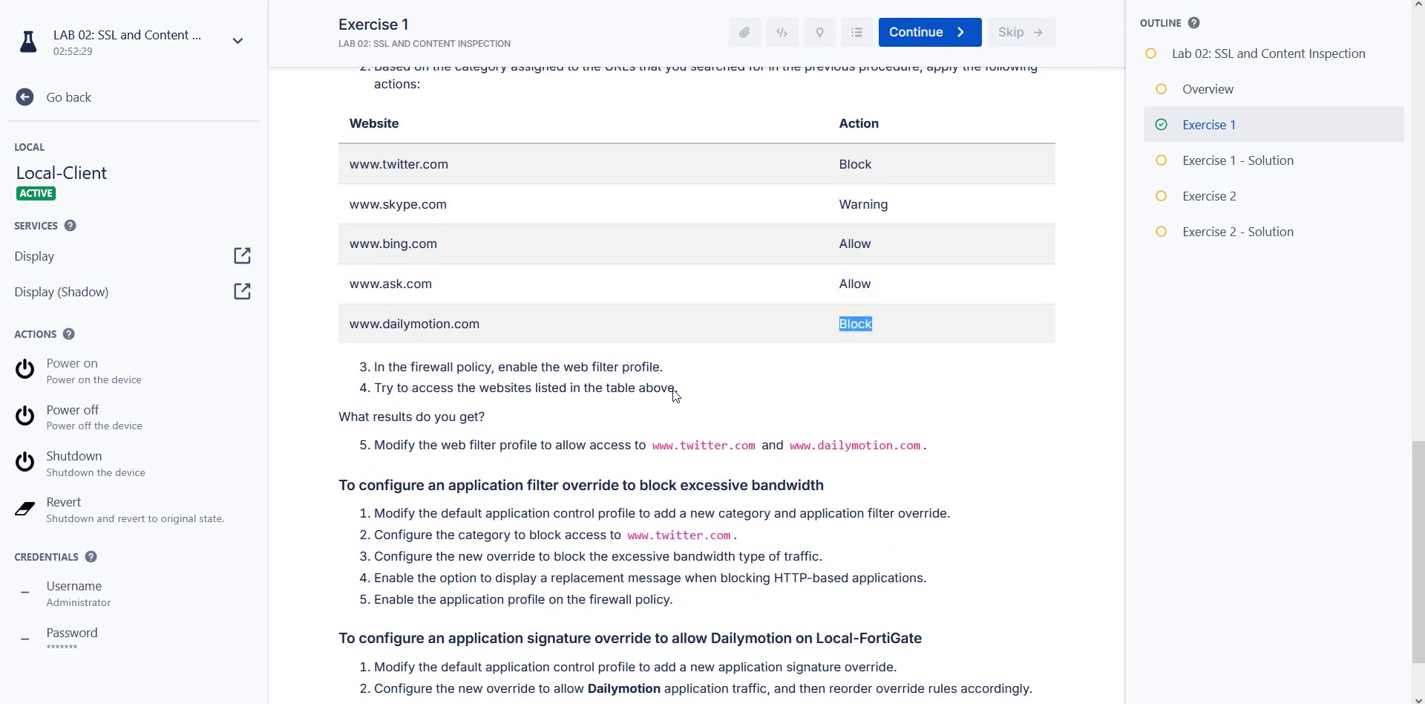
drag(678, 394, 441, 406)
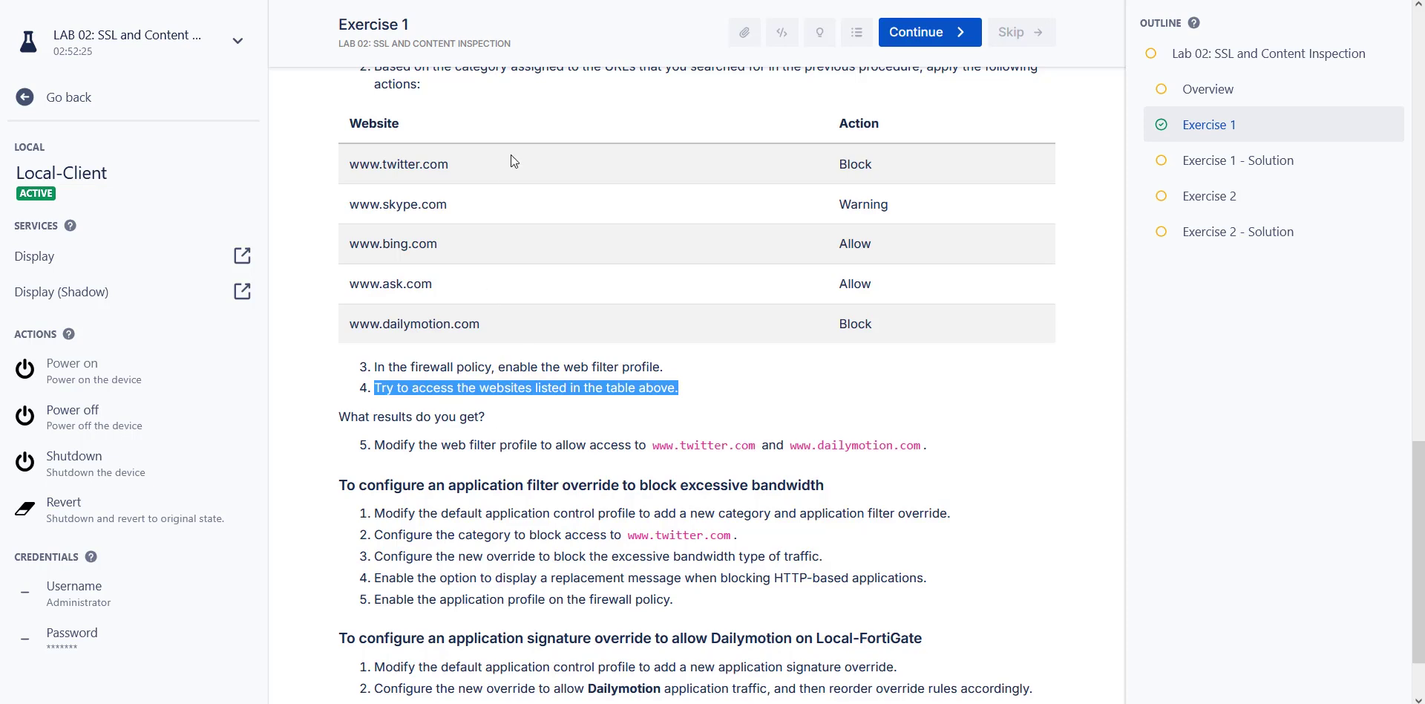
key(ctrl+Tab)
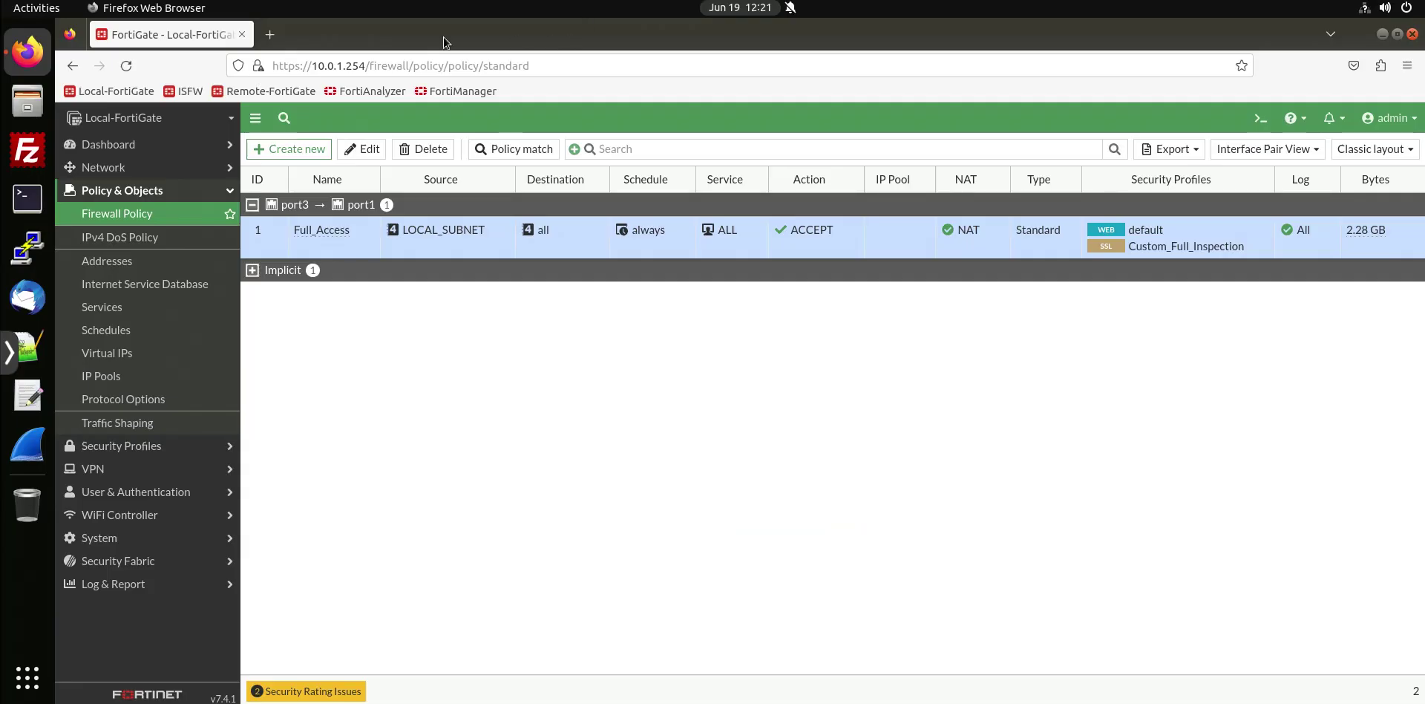
click(263, 33)
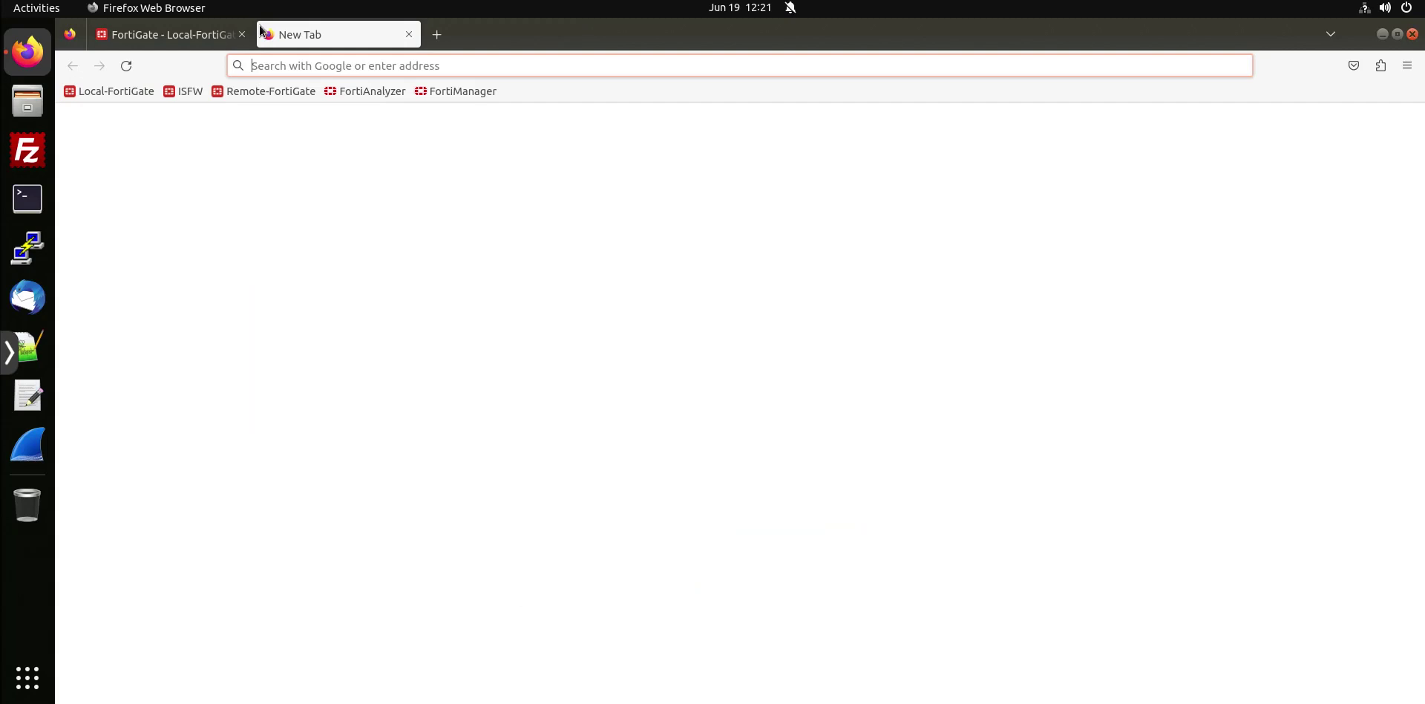
text(www.)
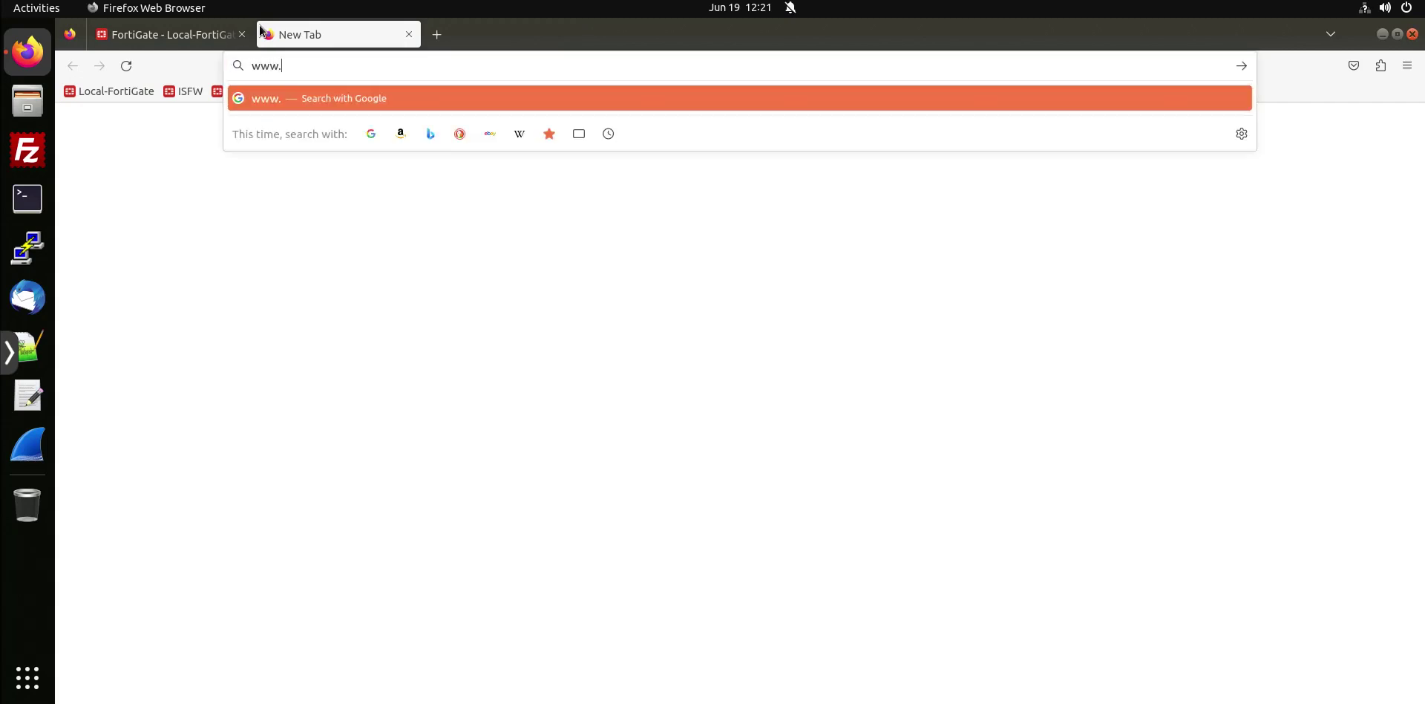
text(twitter.com)
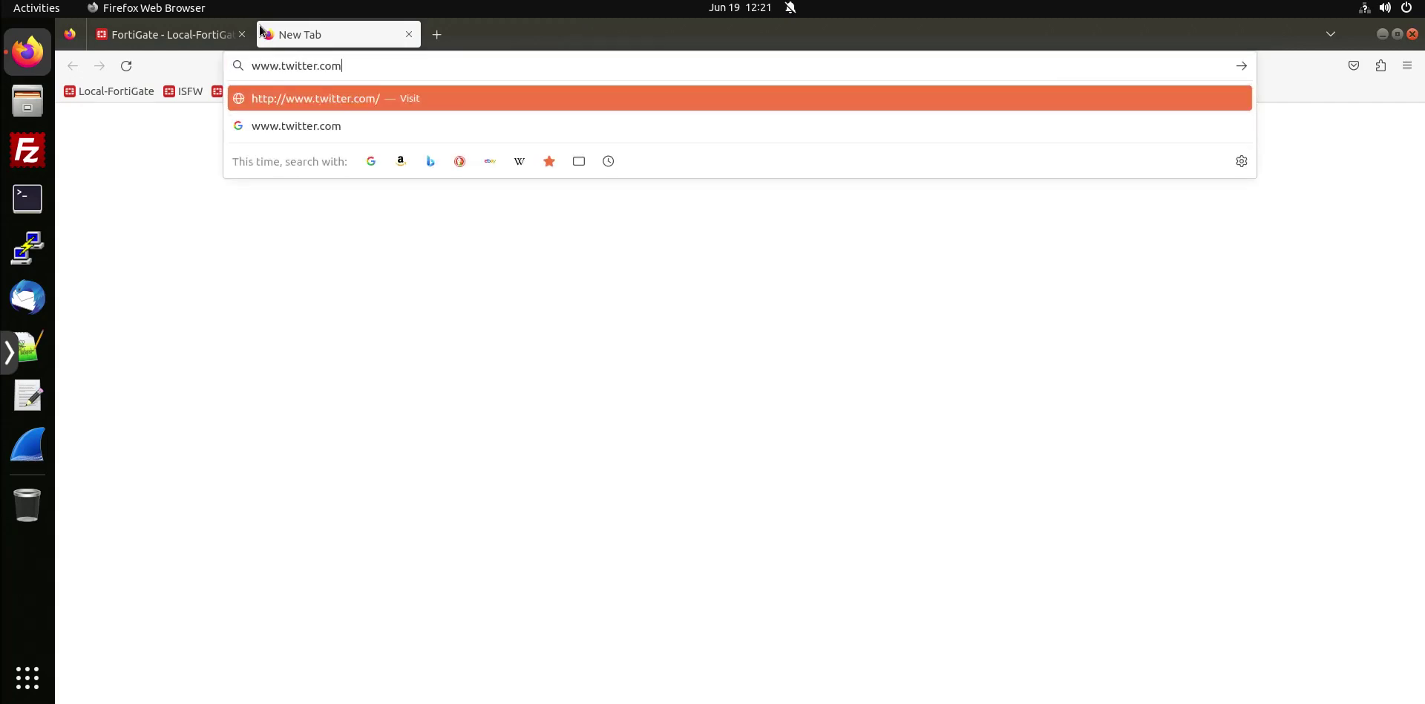
key(Return)
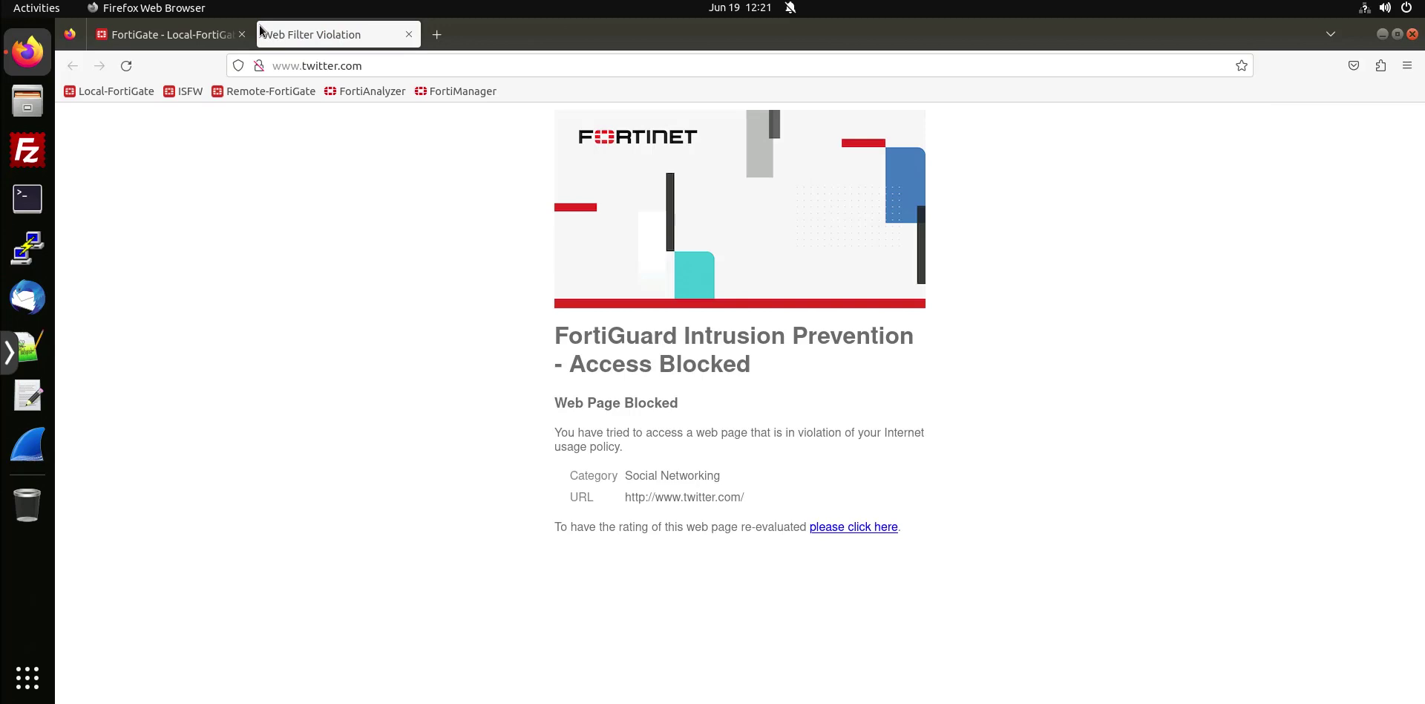
click(446, 34)
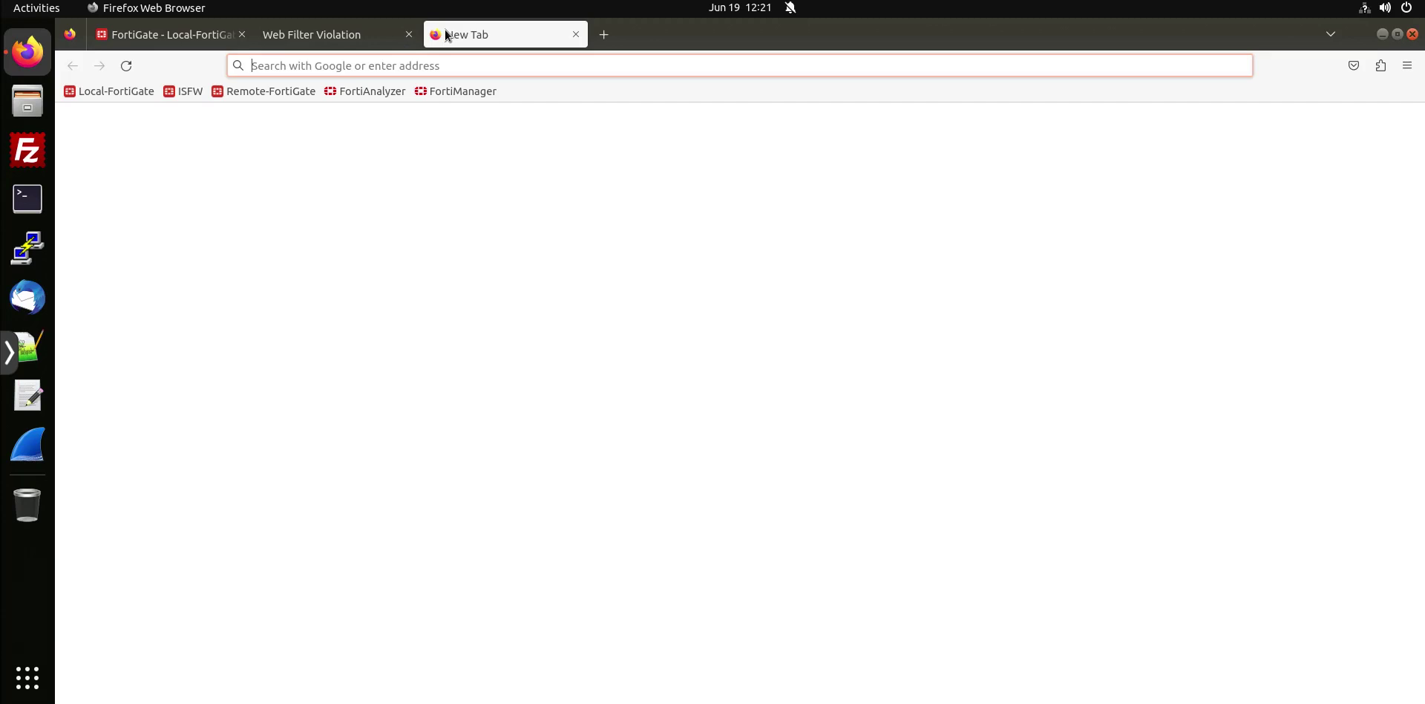
text(www.skype.com)
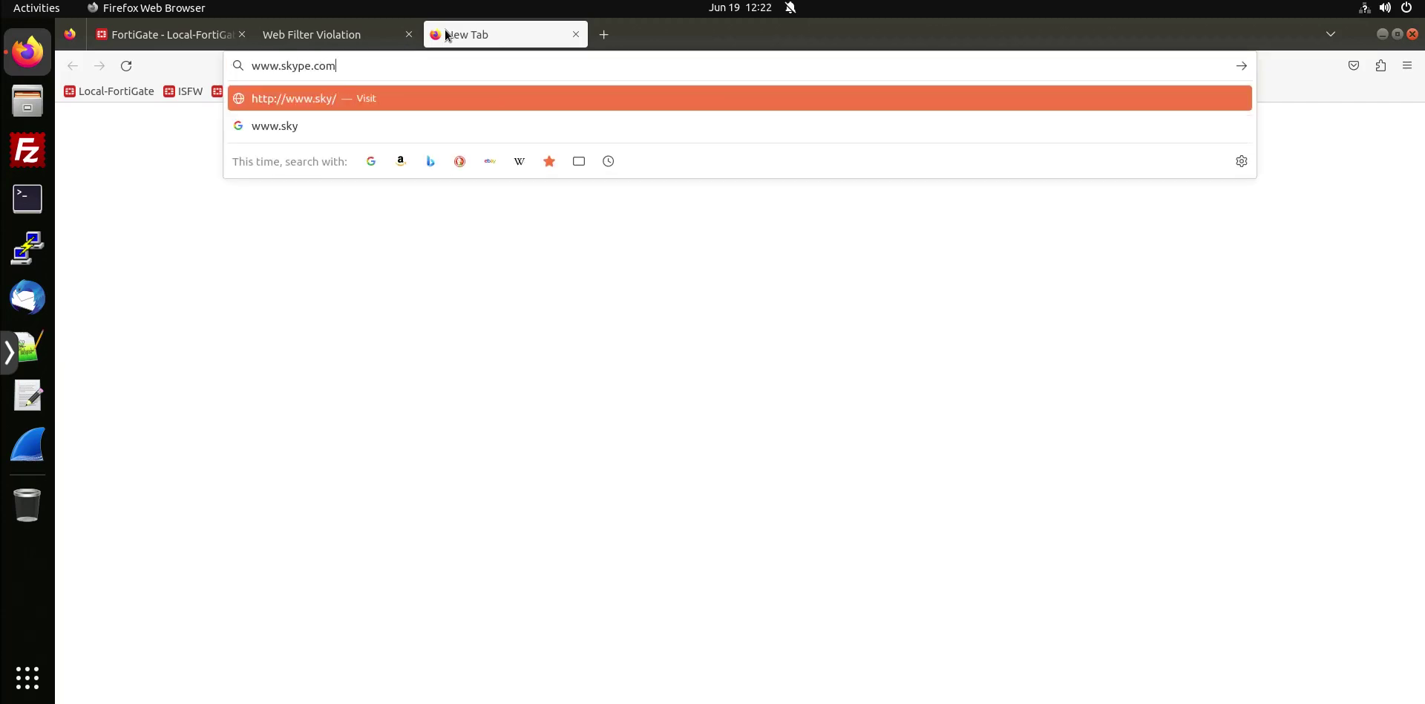
key(Return)
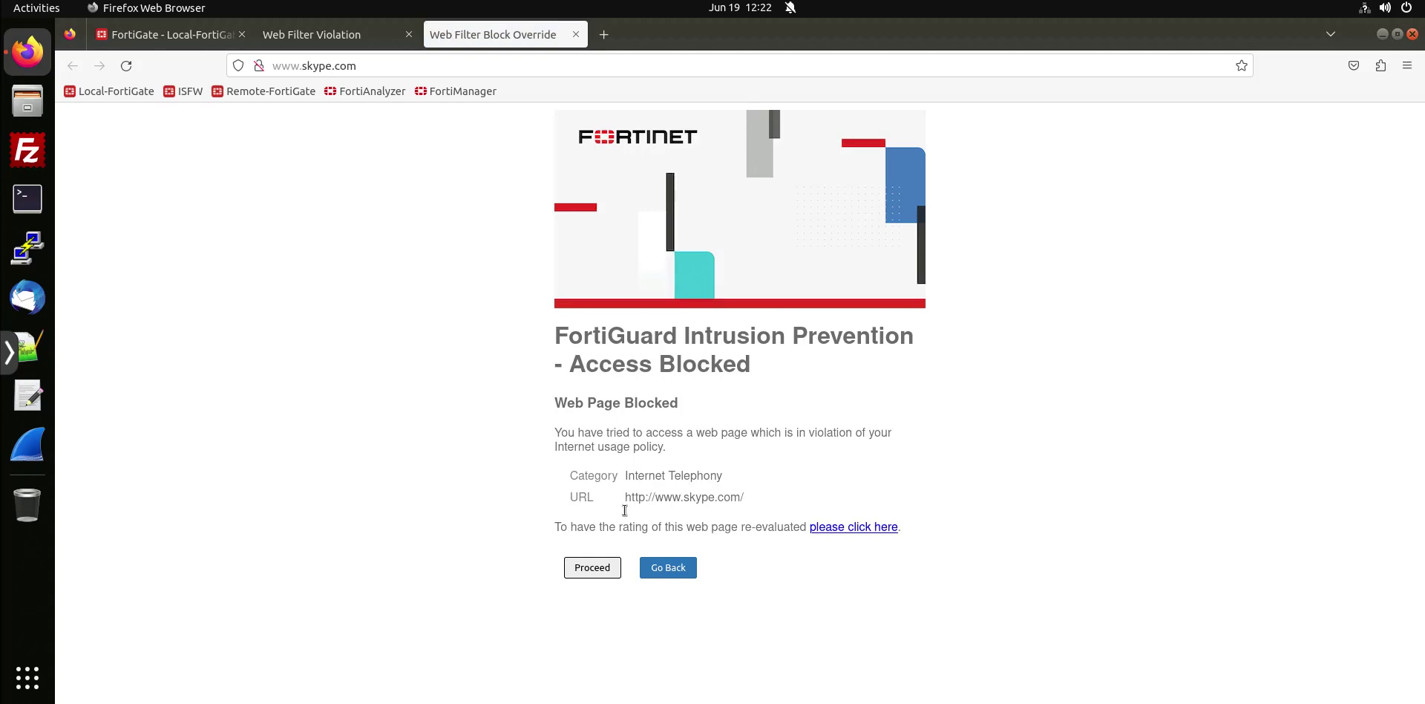
drag(584, 527, 717, 532)
click(590, 568)
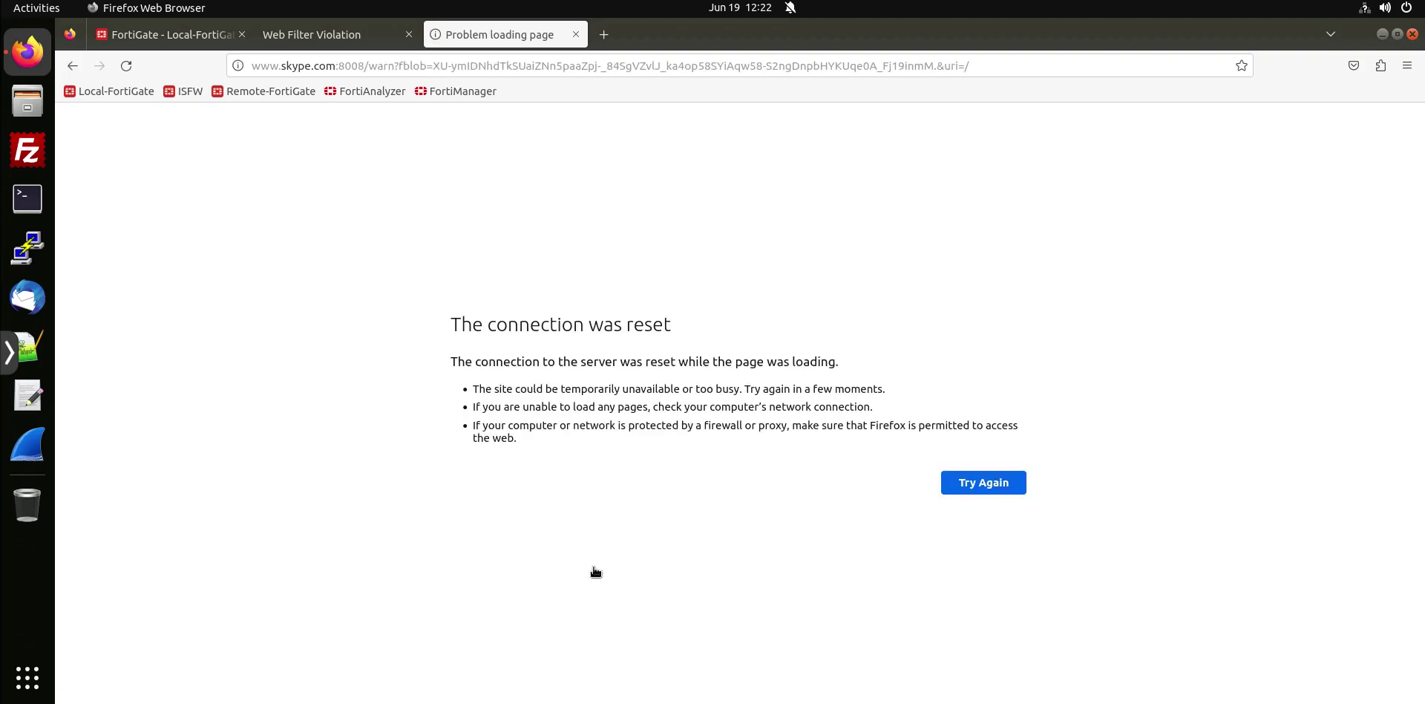
Retry skype.com without the :8008 suffix and proceed past the warning again.
click(364, 65)
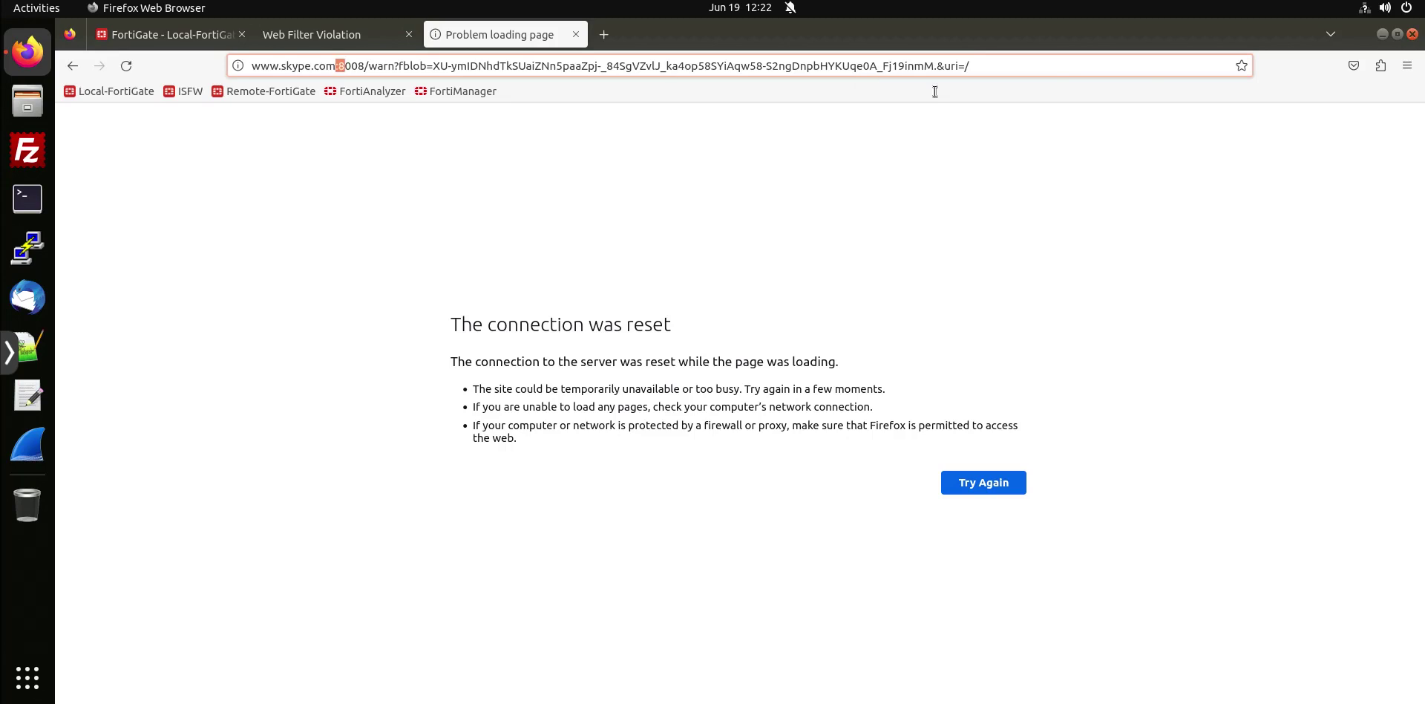
drag(335, 65, 1047, 90)
key(BackSpace)
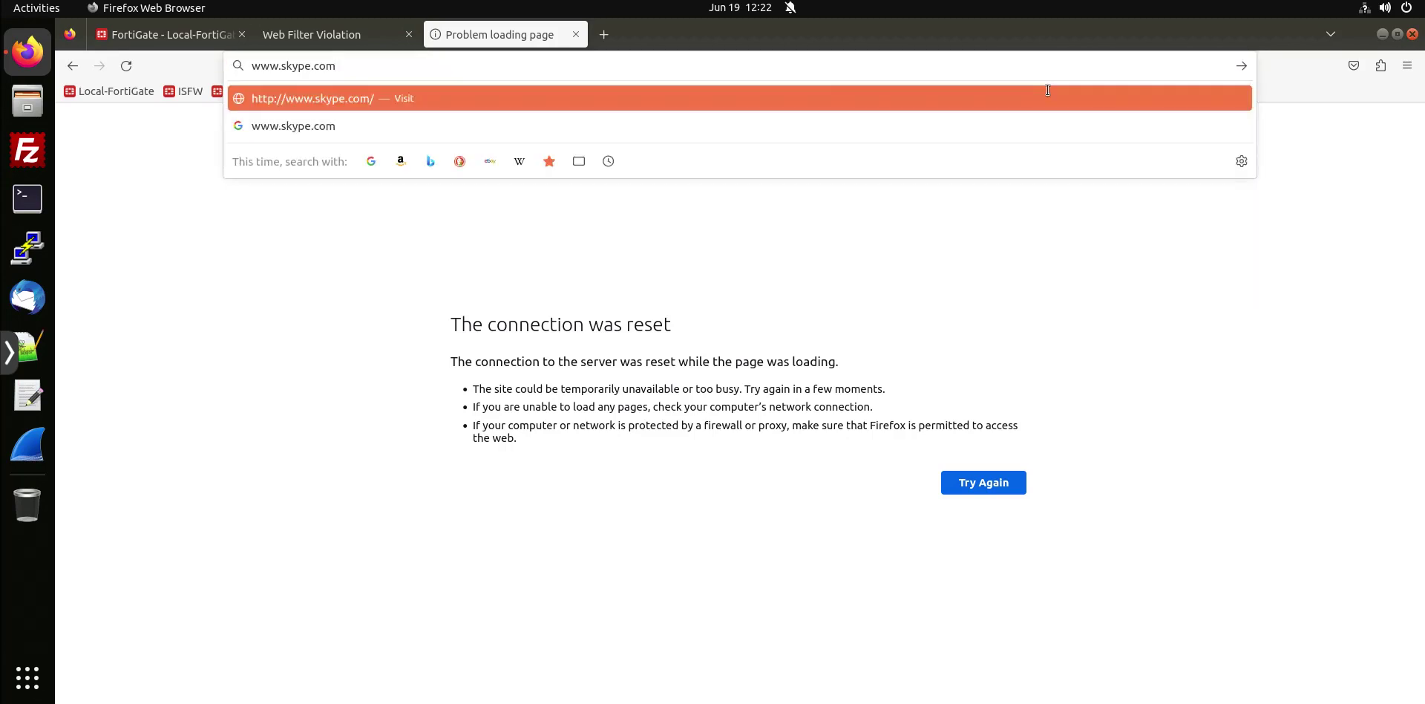
key(Return)
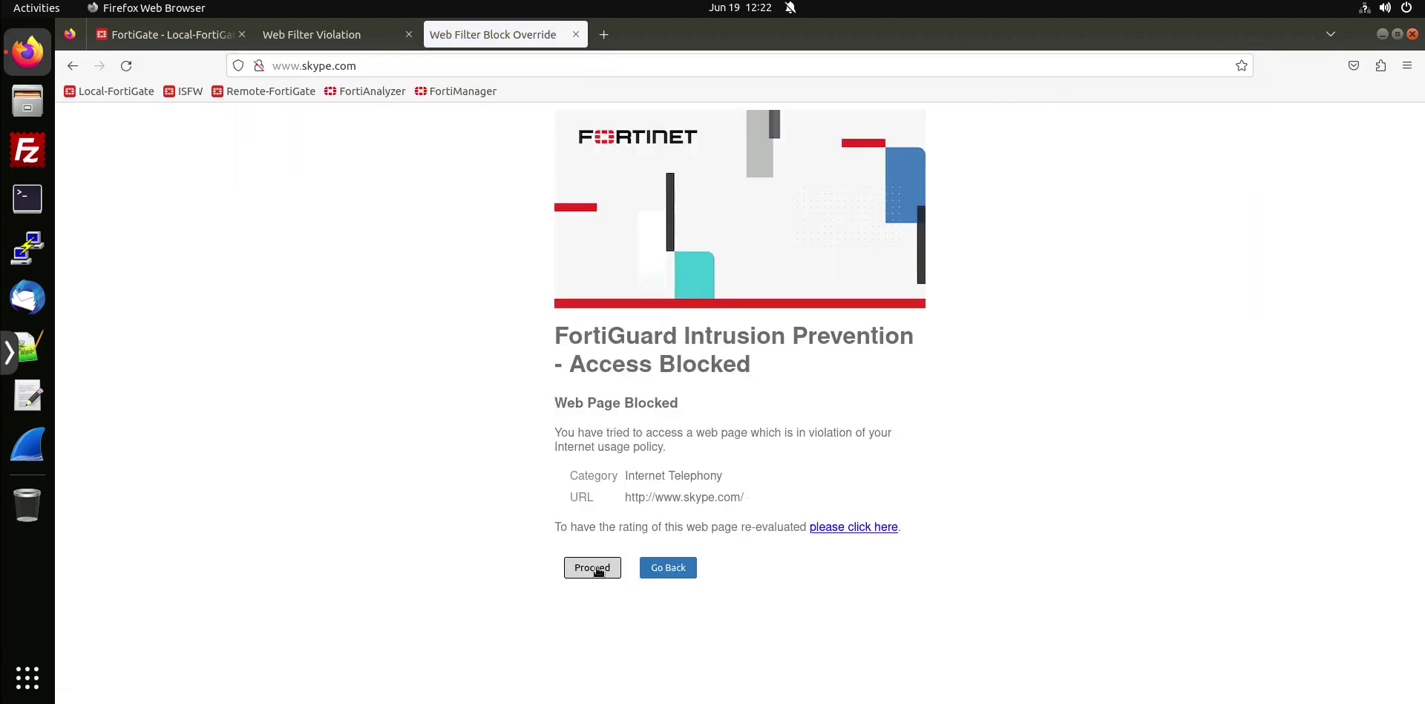
click(592, 567)
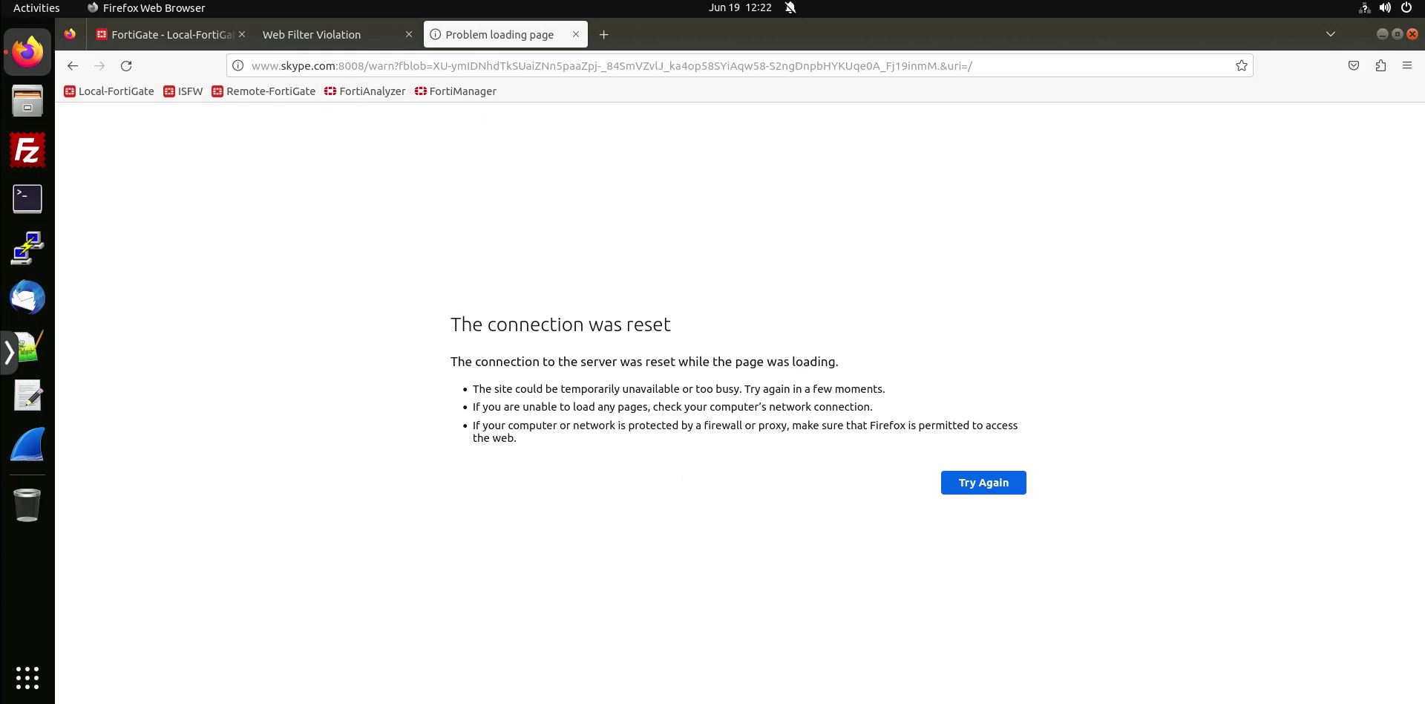
Mark the skype.com and bing.com entries in the notes, then move the notes aside.
drag(647, 304, 724, 306)
drag(650, 329, 723, 329)
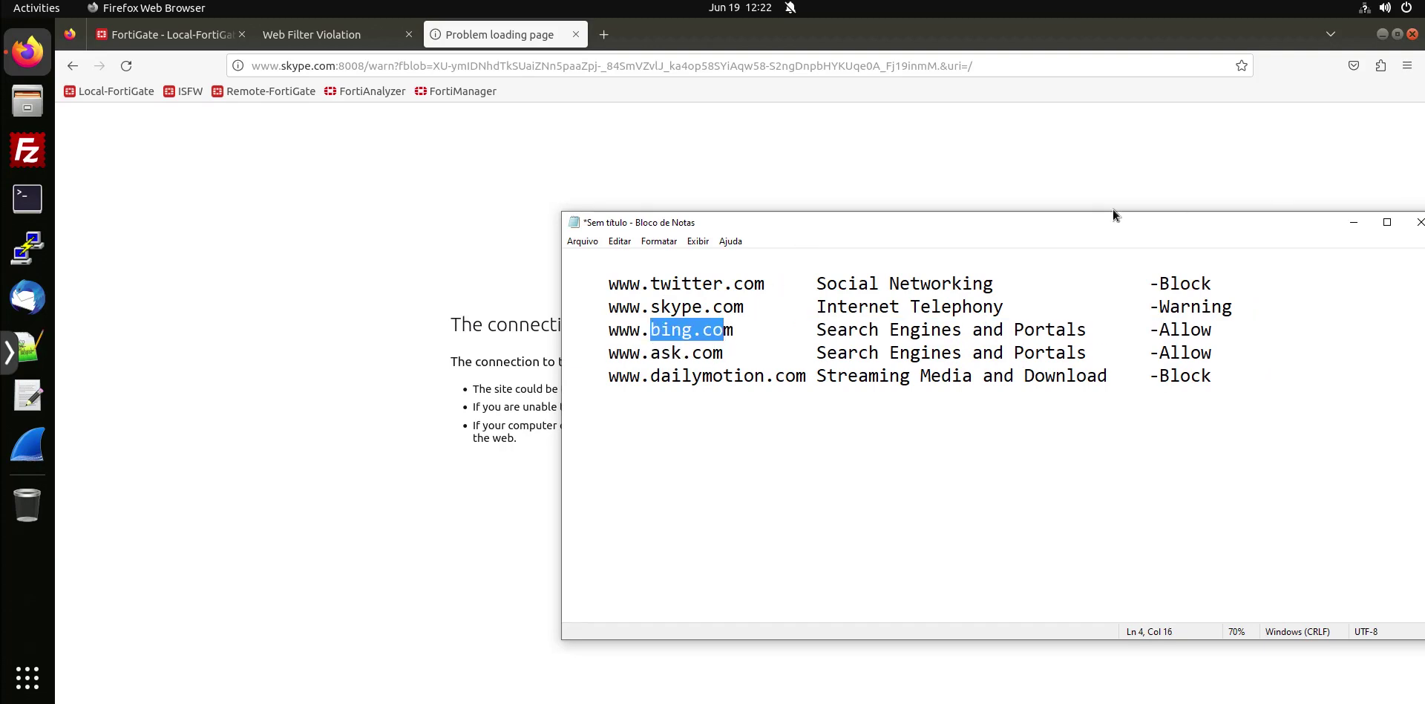
drag(1089, 227, 1424, 190)
click(835, 93)
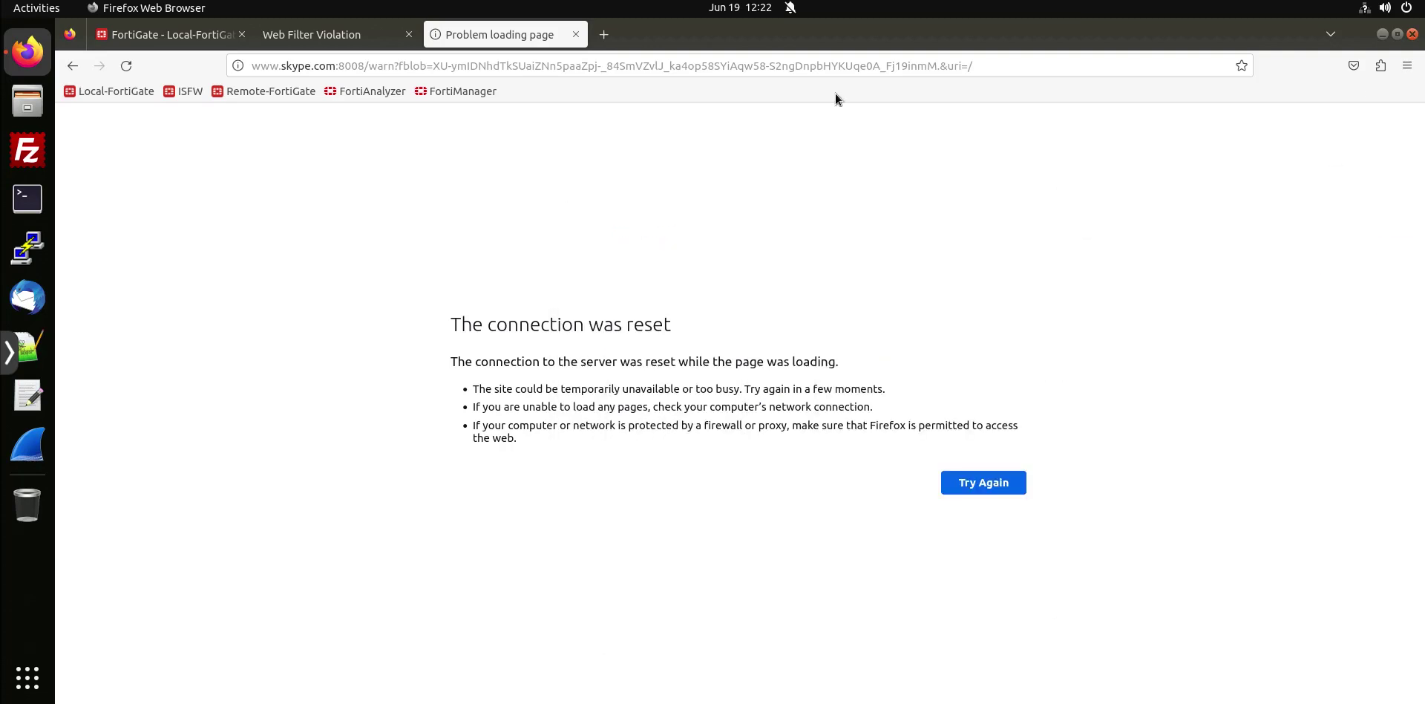
click(614, 41)
text(www.)
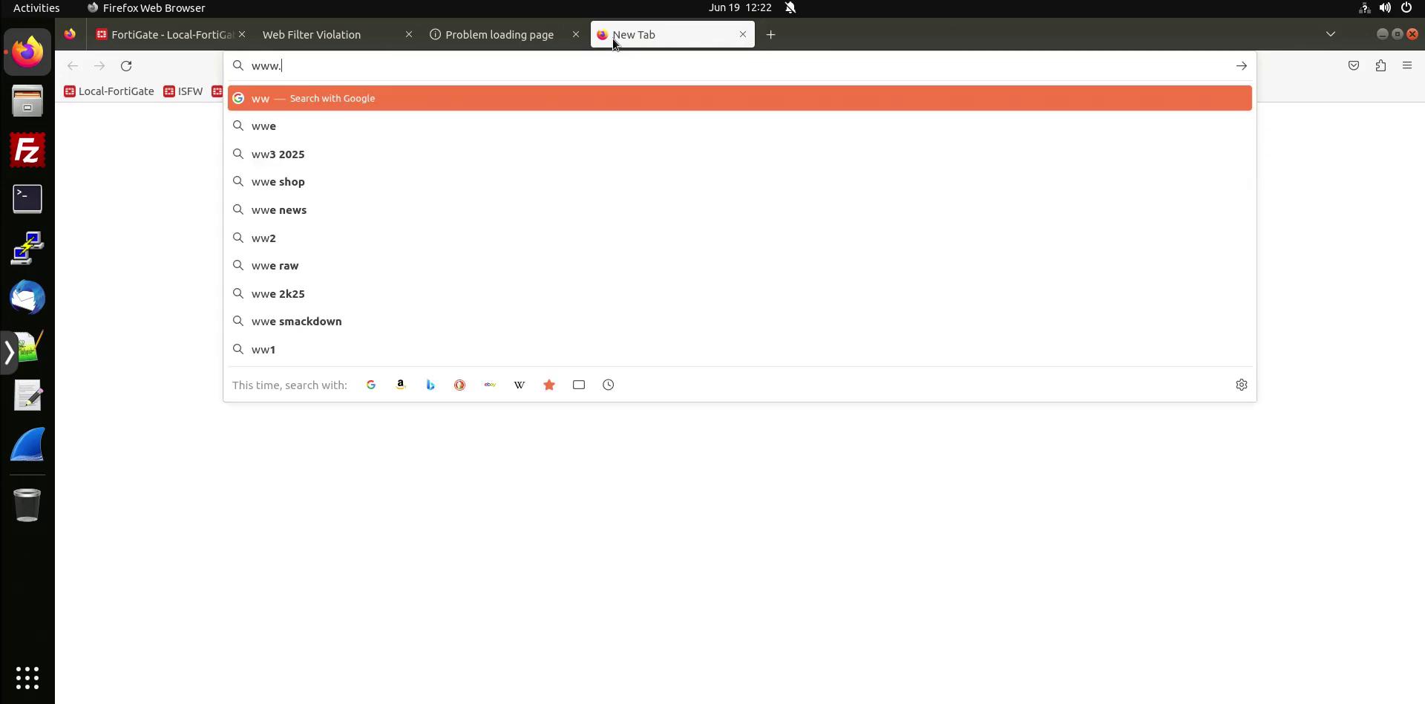
text(bing.com)
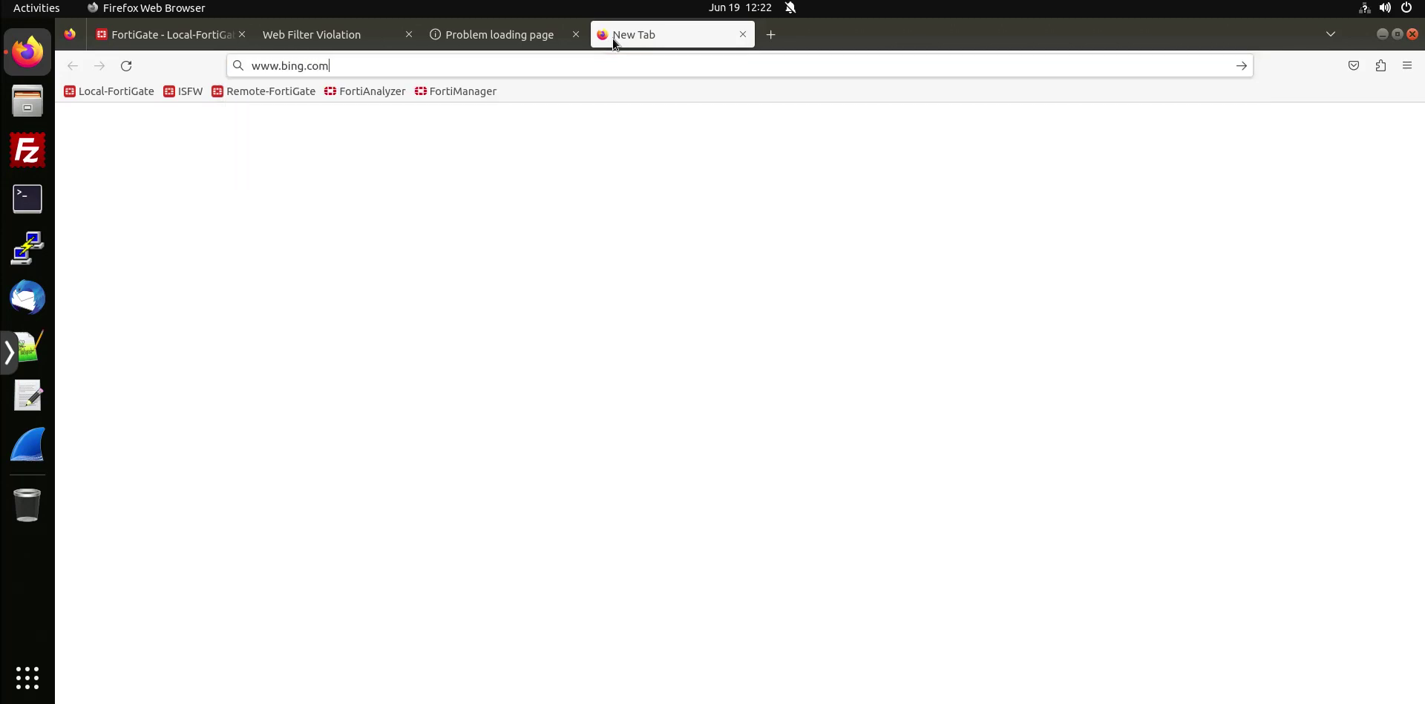
key(Return)
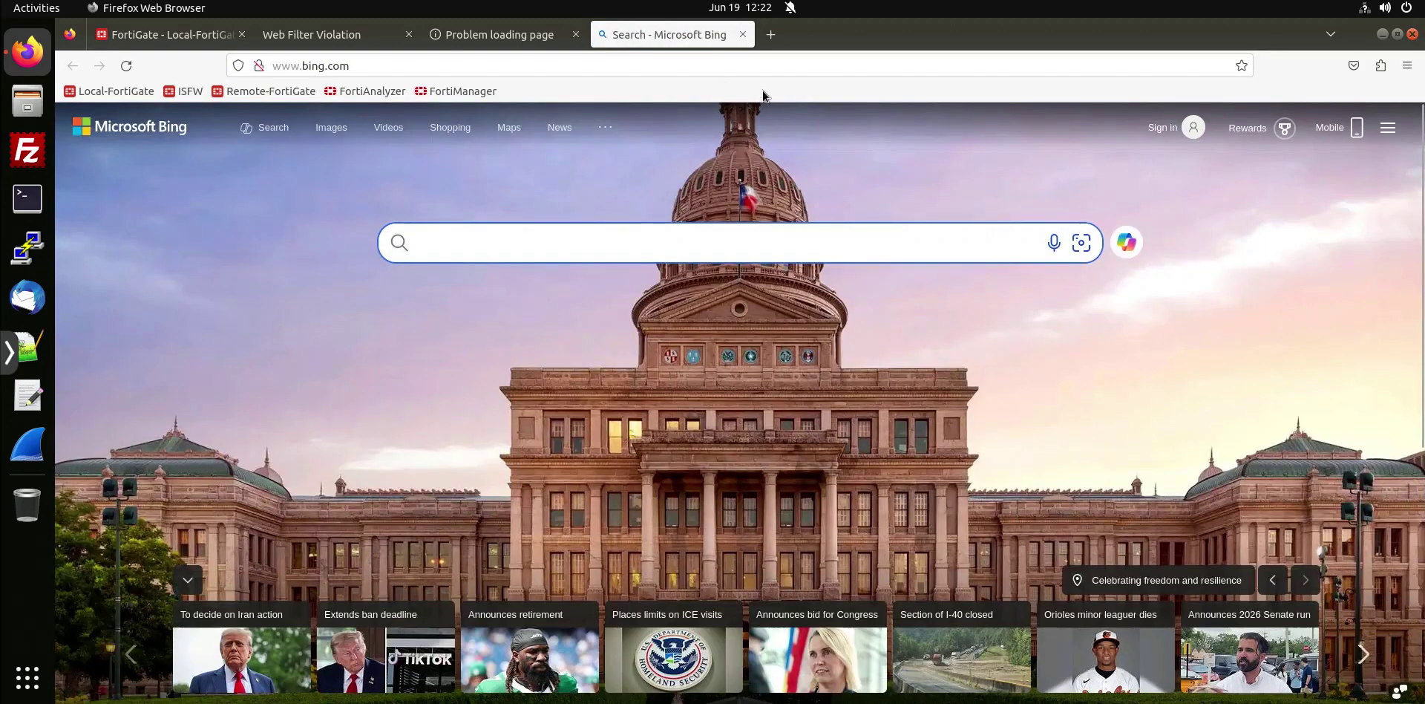
click(768, 33)
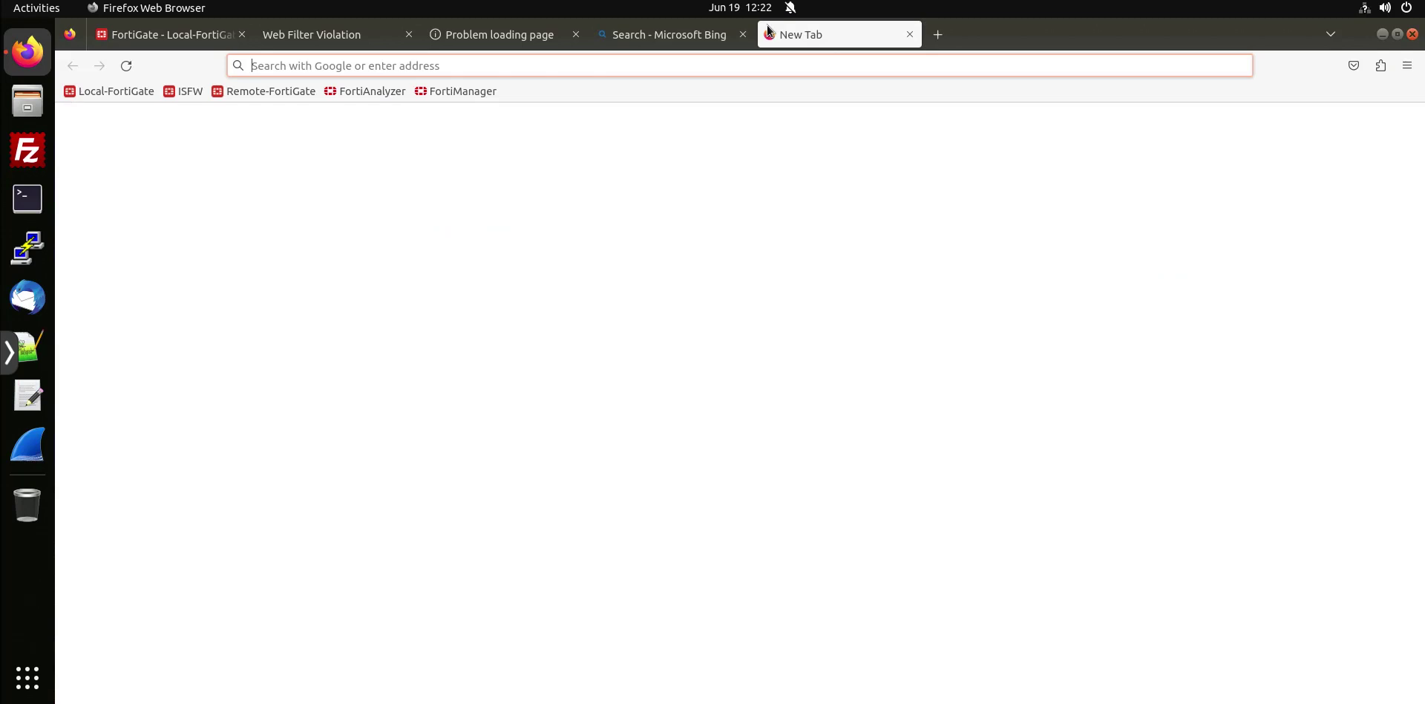
text(www.as)
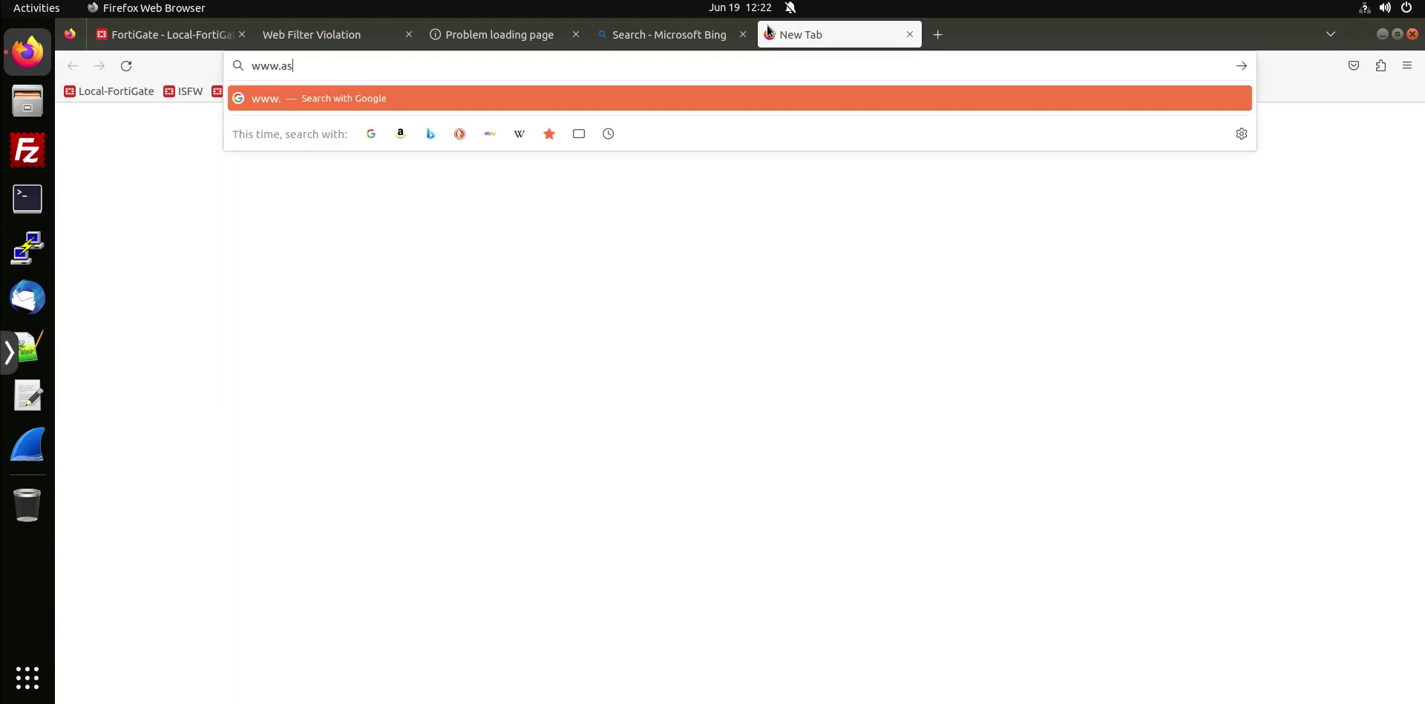
text(k.com)
key(Return)
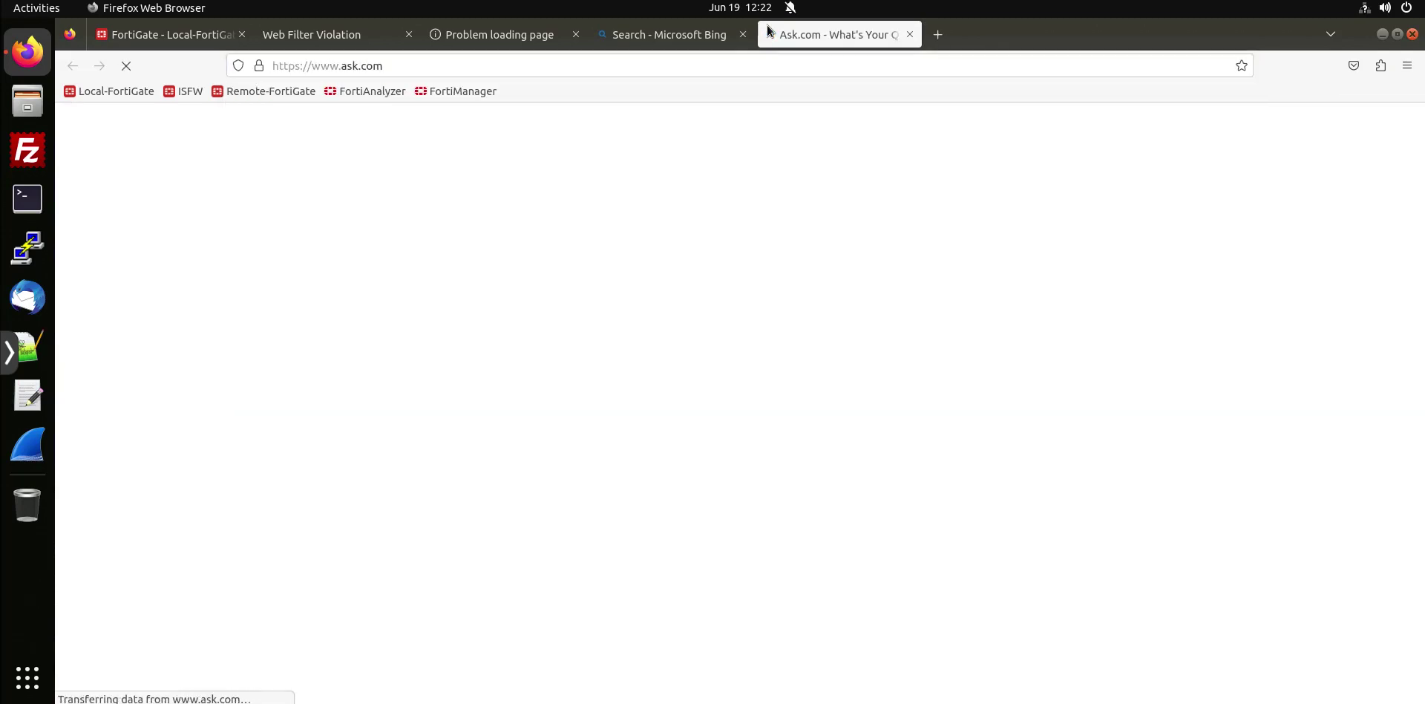
click(935, 38)
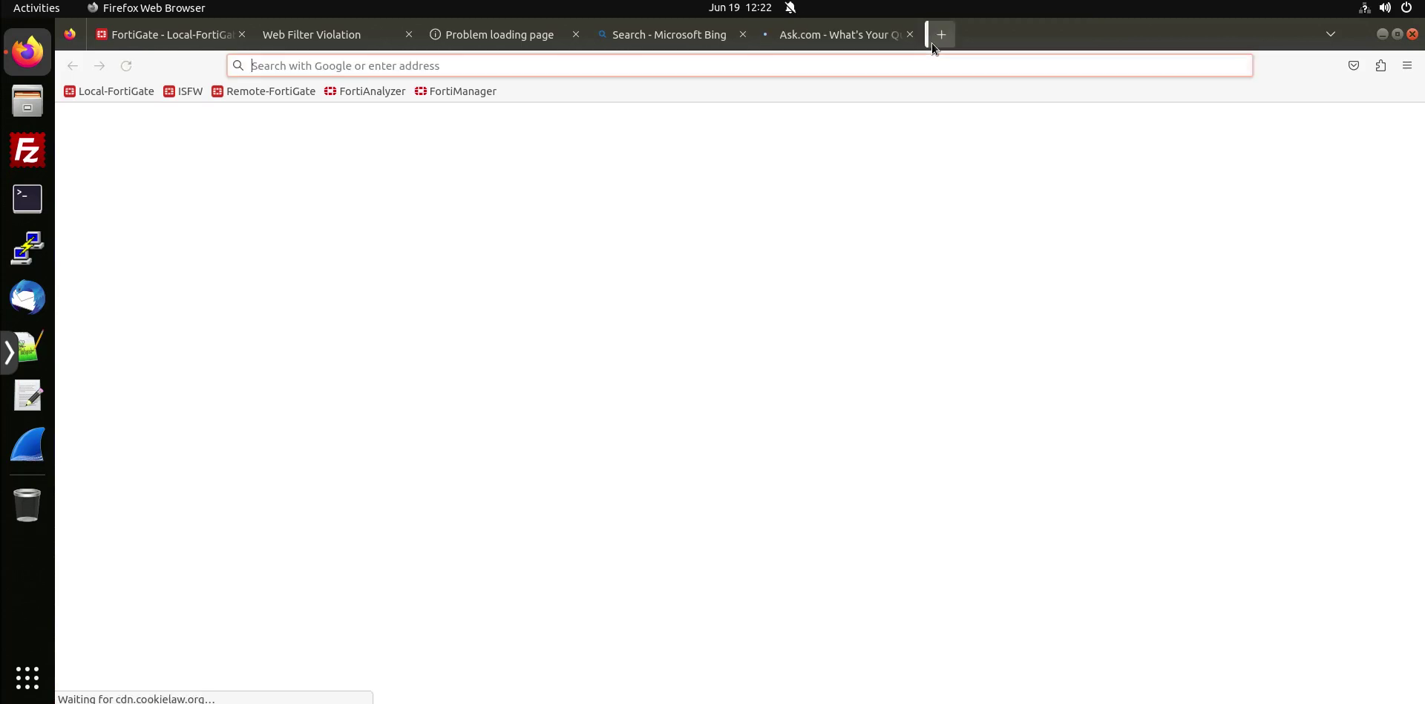
text(www,)
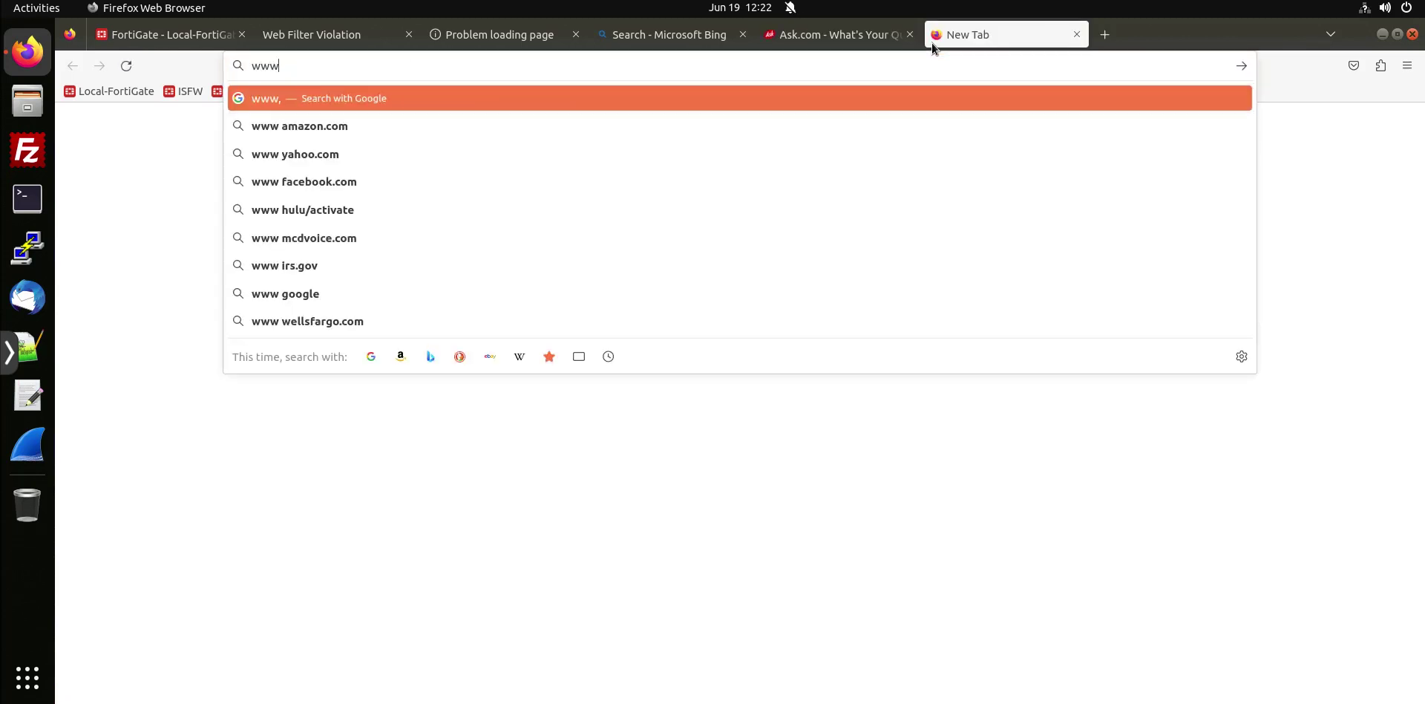
key(BackSpace)
text(.da)
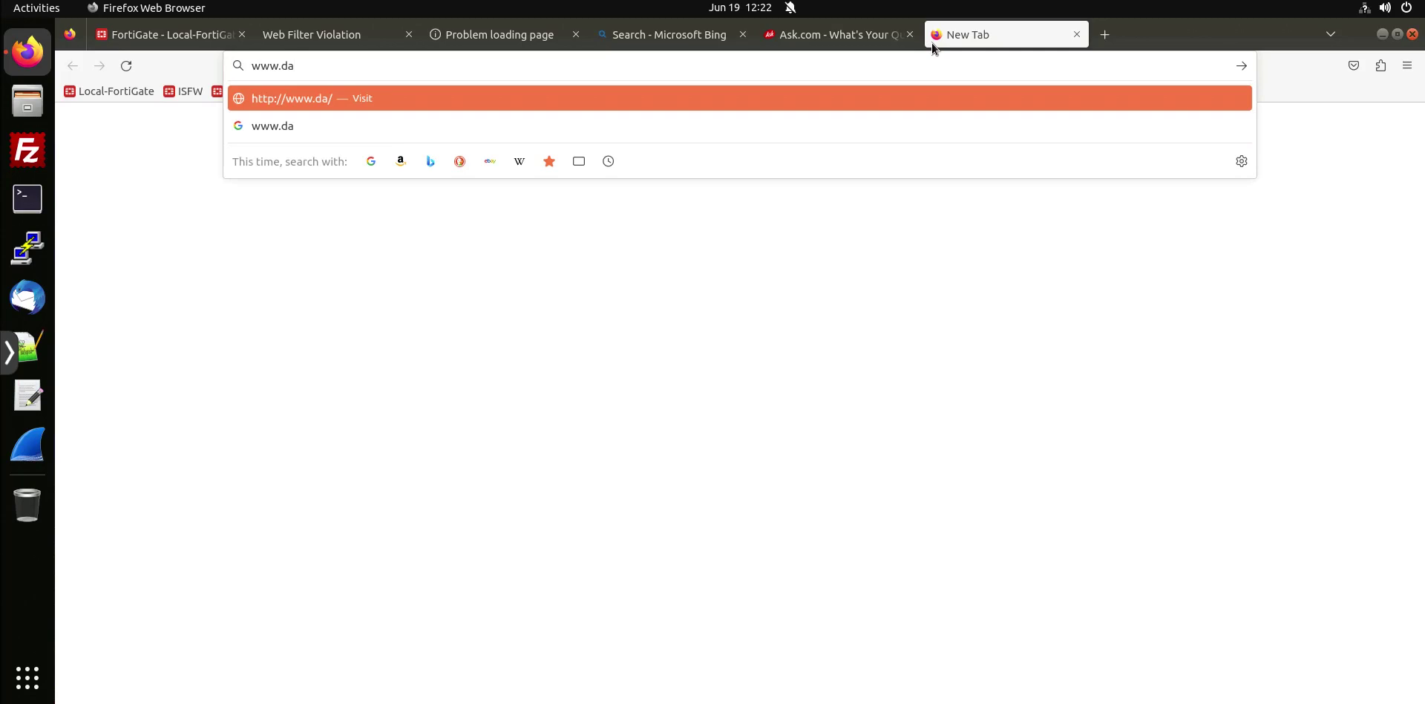
text(ilymon)
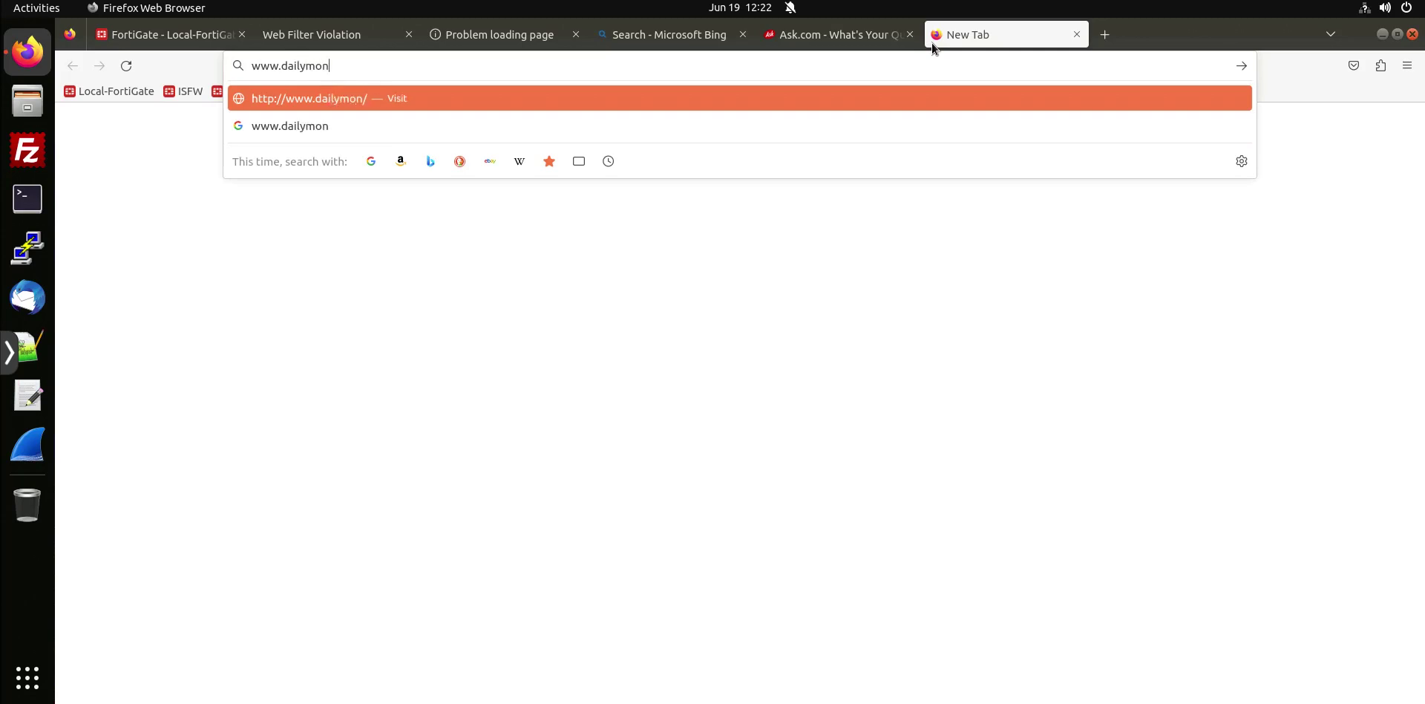
text(tion.com)
key(Return)
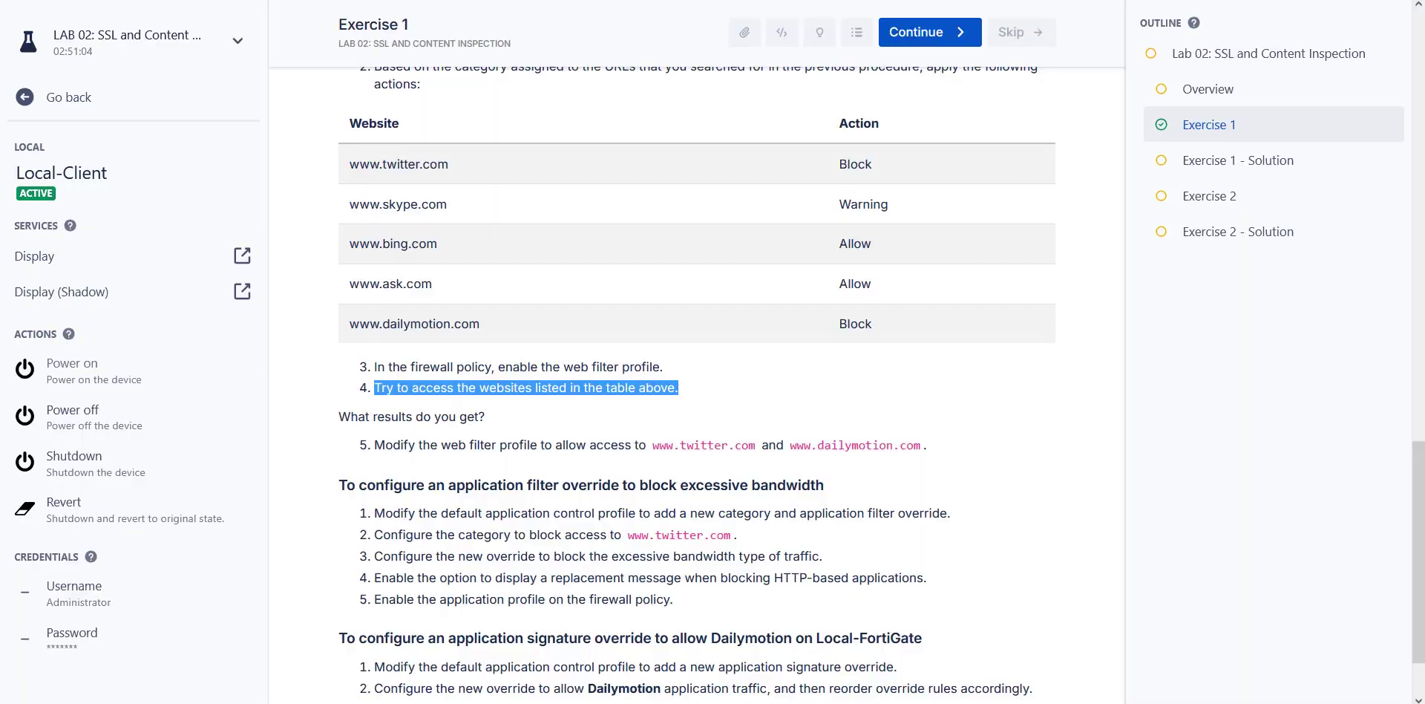
Highlight the test-results question and the twitter.com, dailymotion.com and skype.com lines in the Notepad notes.
scroll(561, 179, down, 1)
drag(351, 323, 531, 312)
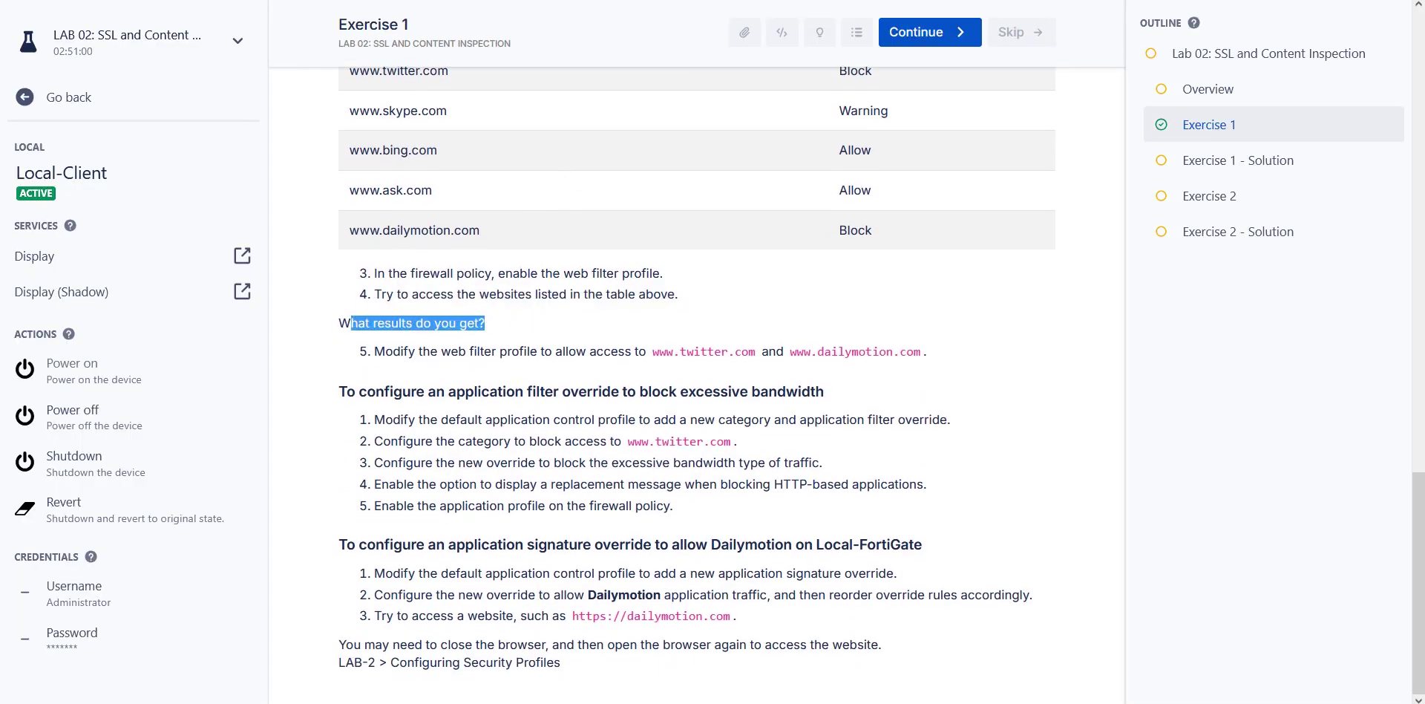
drag(582, 165, 1185, 171)
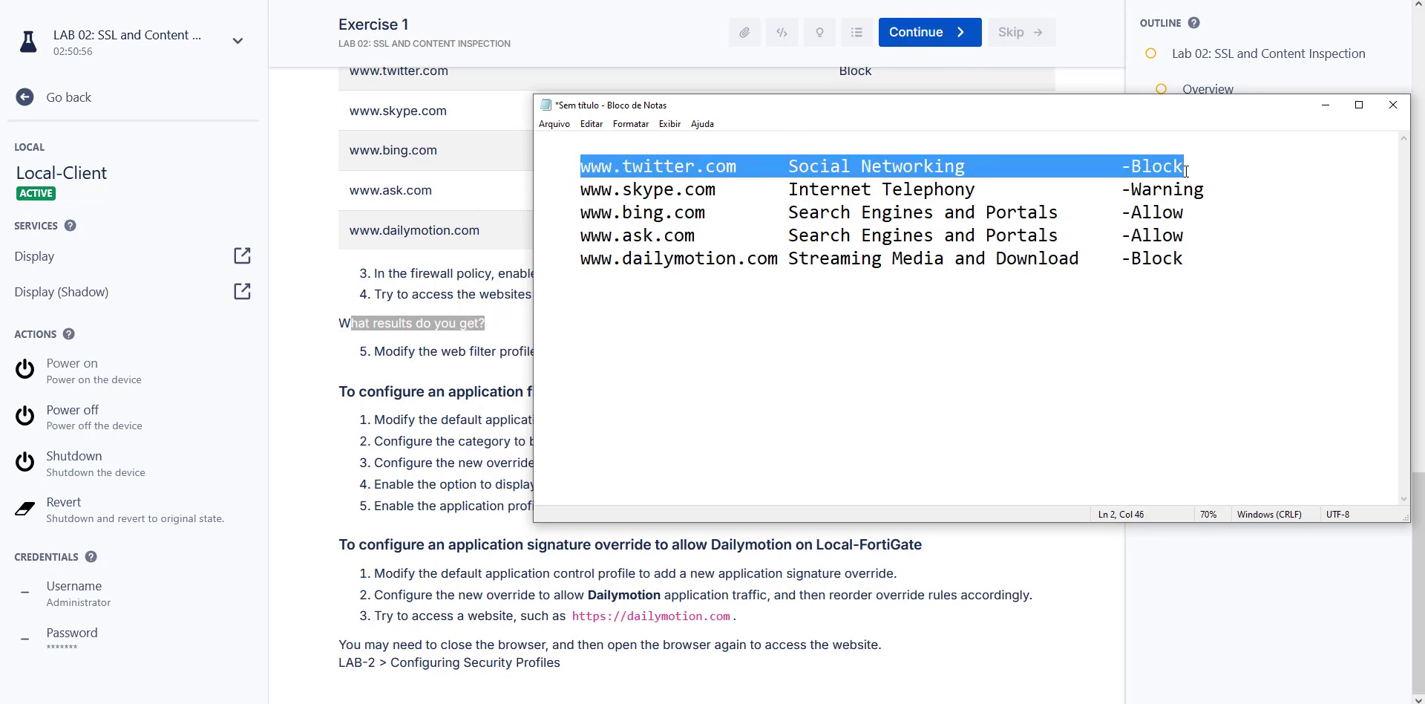
click(544, 286)
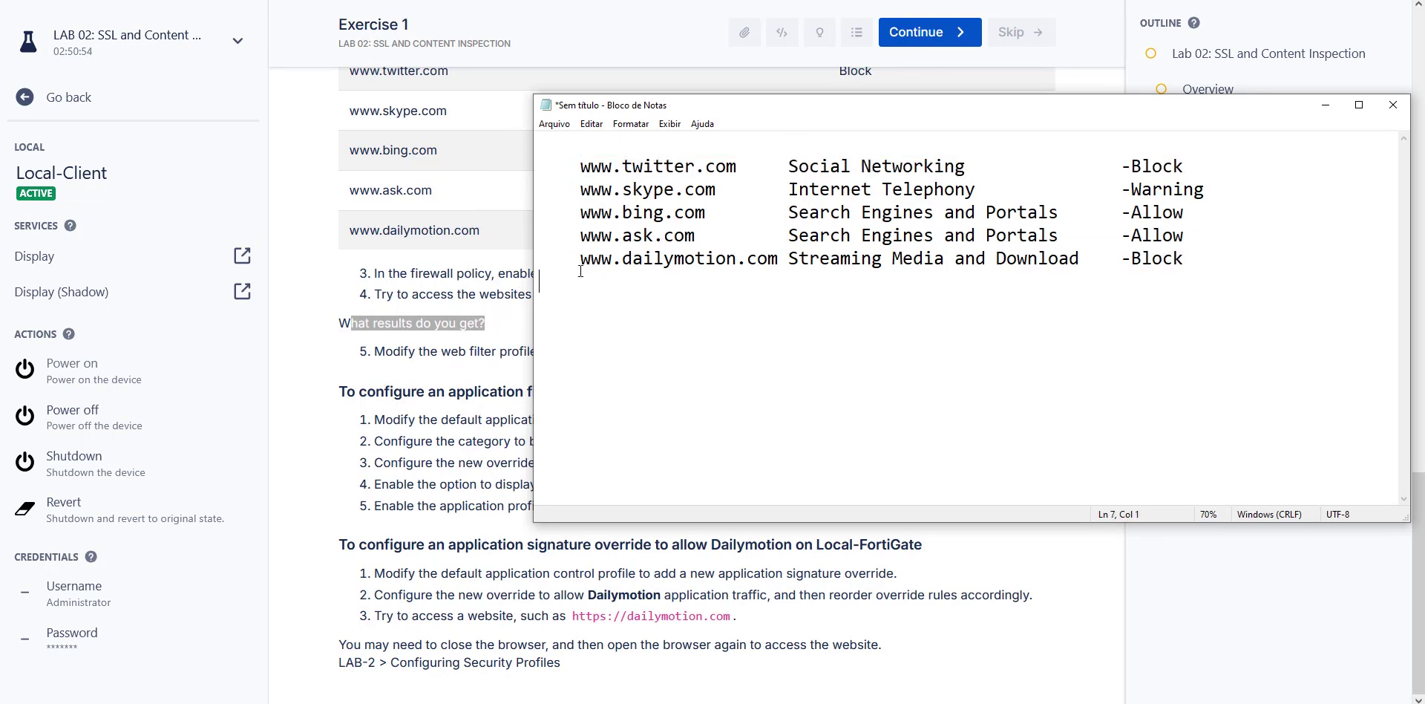
drag(1184, 258, 580, 258)
drag(1266, 185, 528, 199)
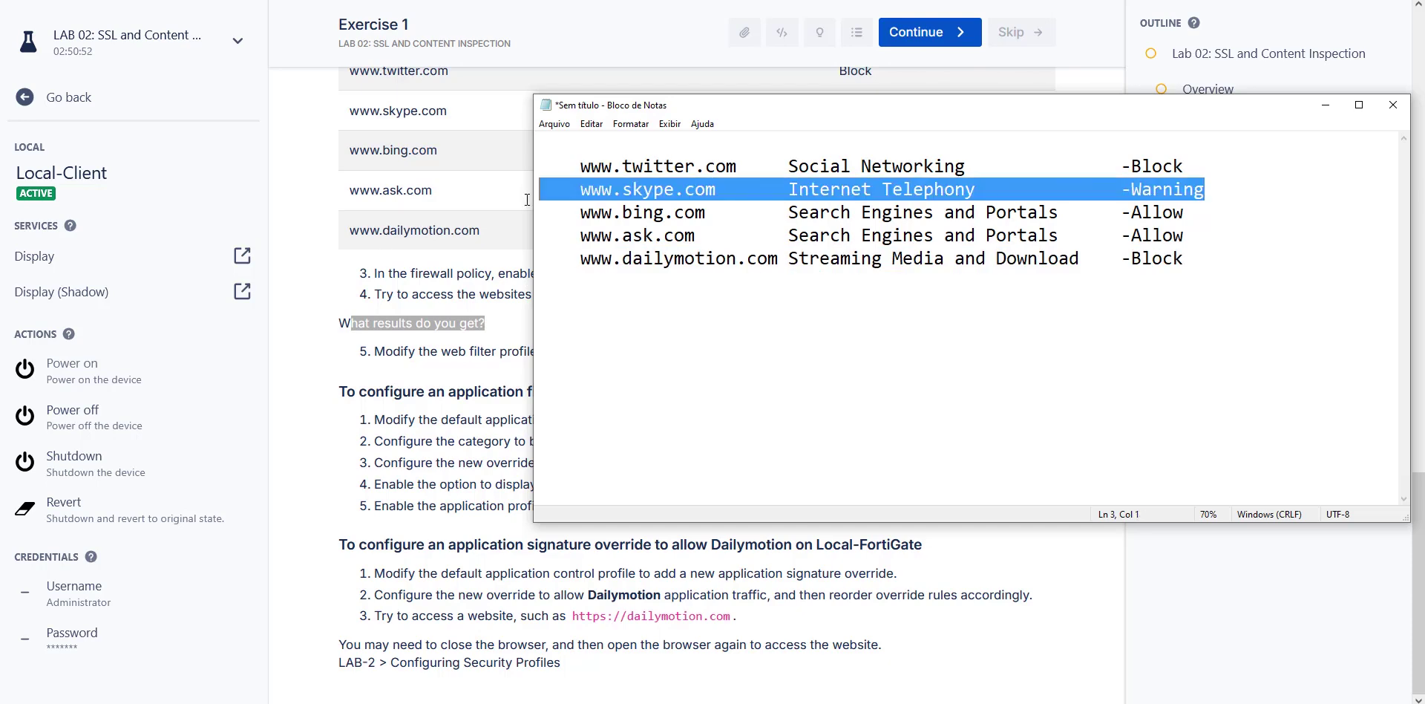
drag(664, 95, 900, 115)
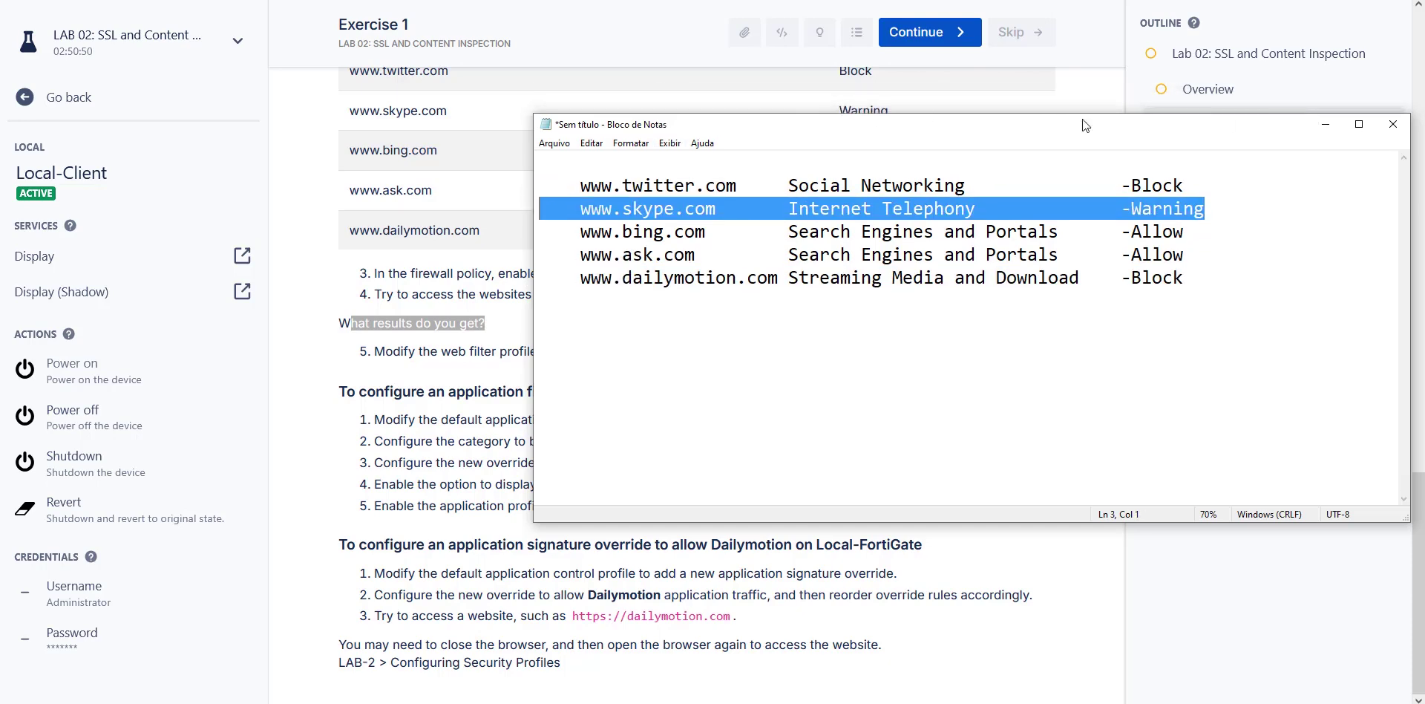
Mark the guide's step allowing both sites and their Social Networking and dailymotion categories in the notes.
key(alt+Tab)
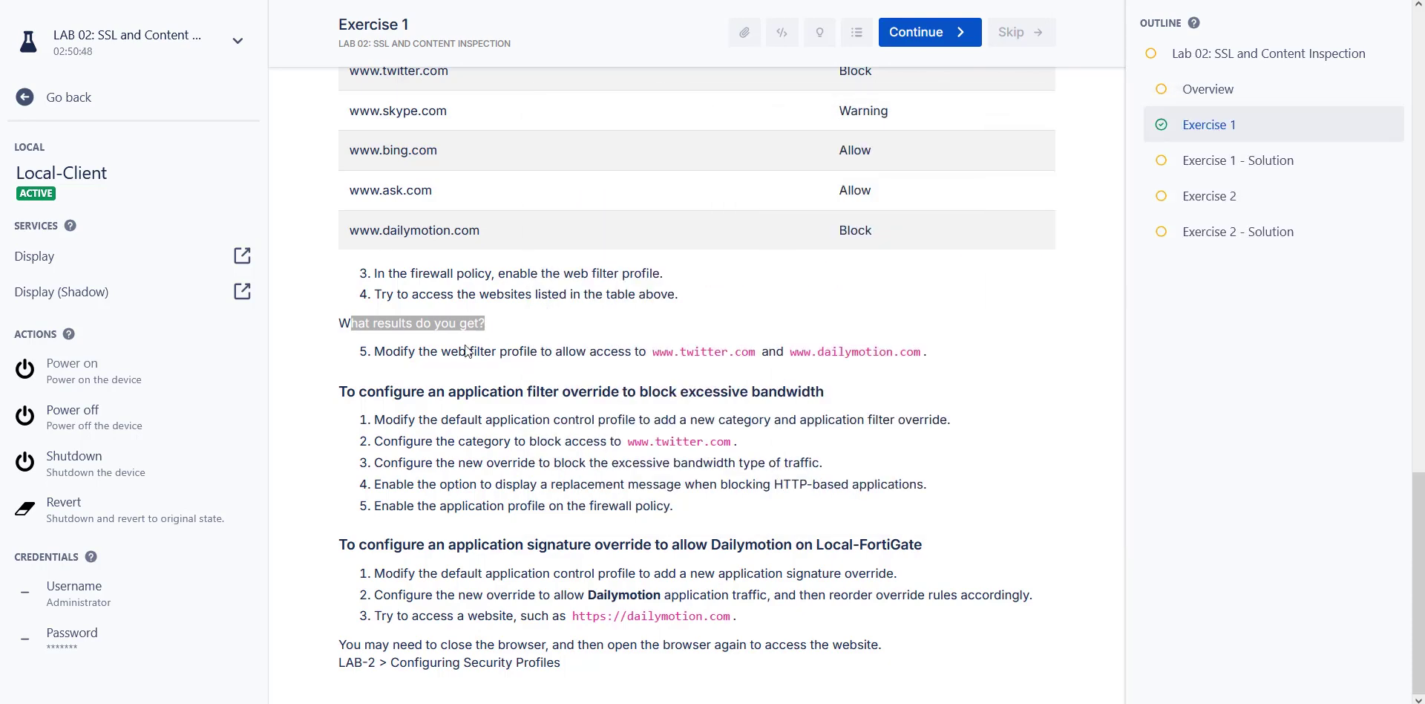
drag(438, 347, 894, 349)
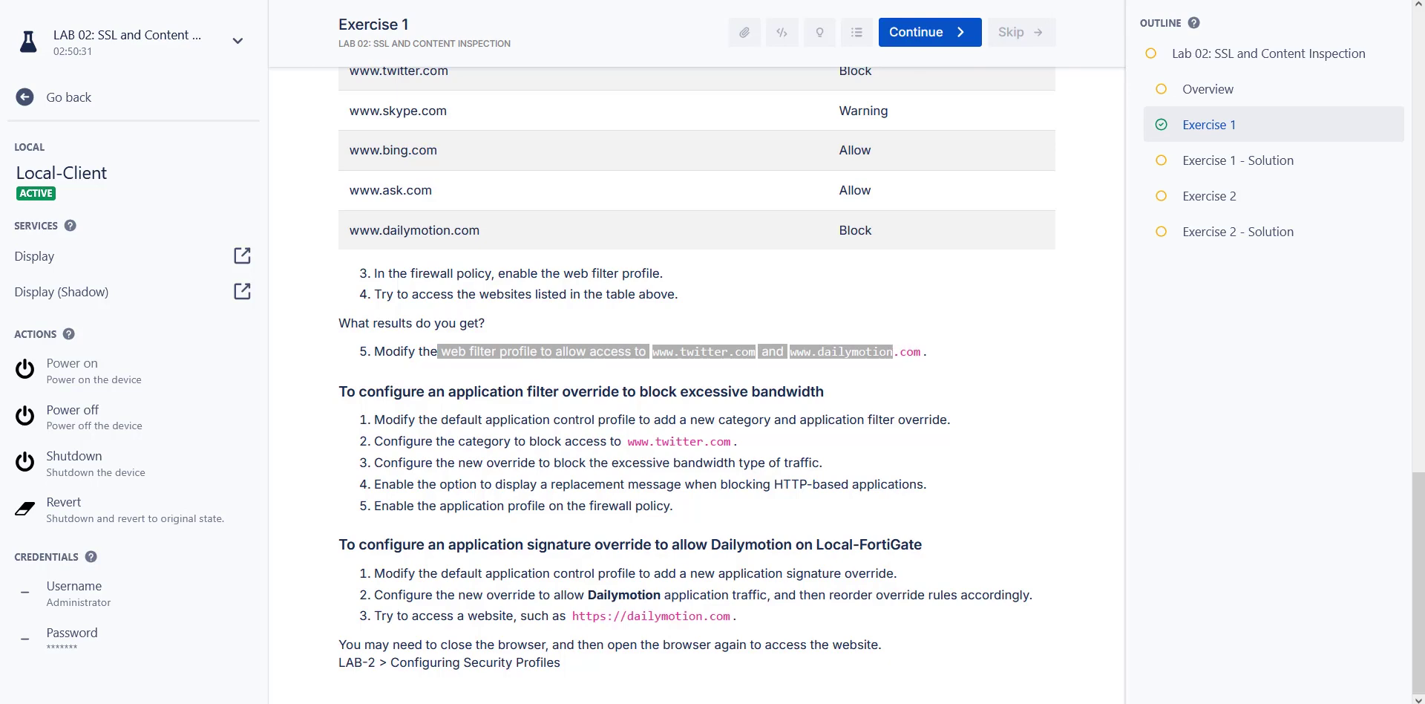
drag(1424, 132, 754, 132)
click(834, 176)
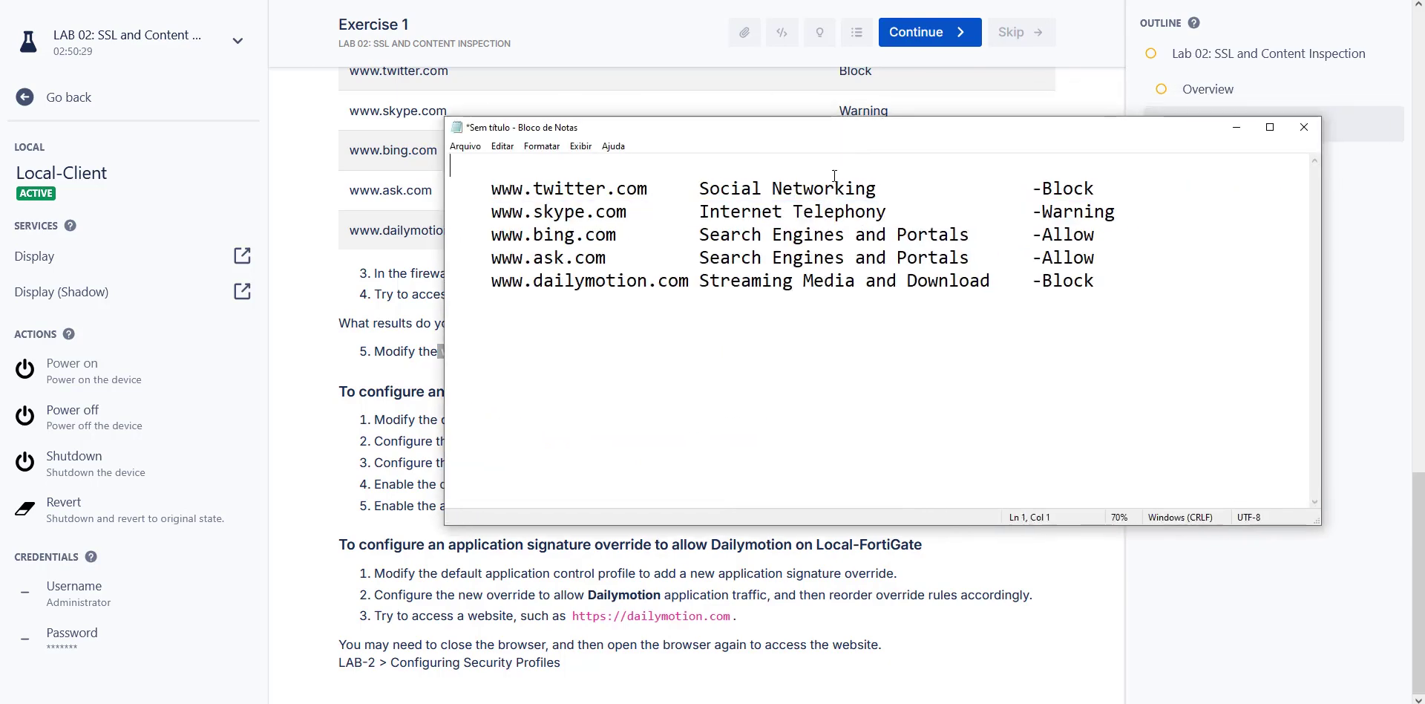
drag(699, 188, 874, 191)
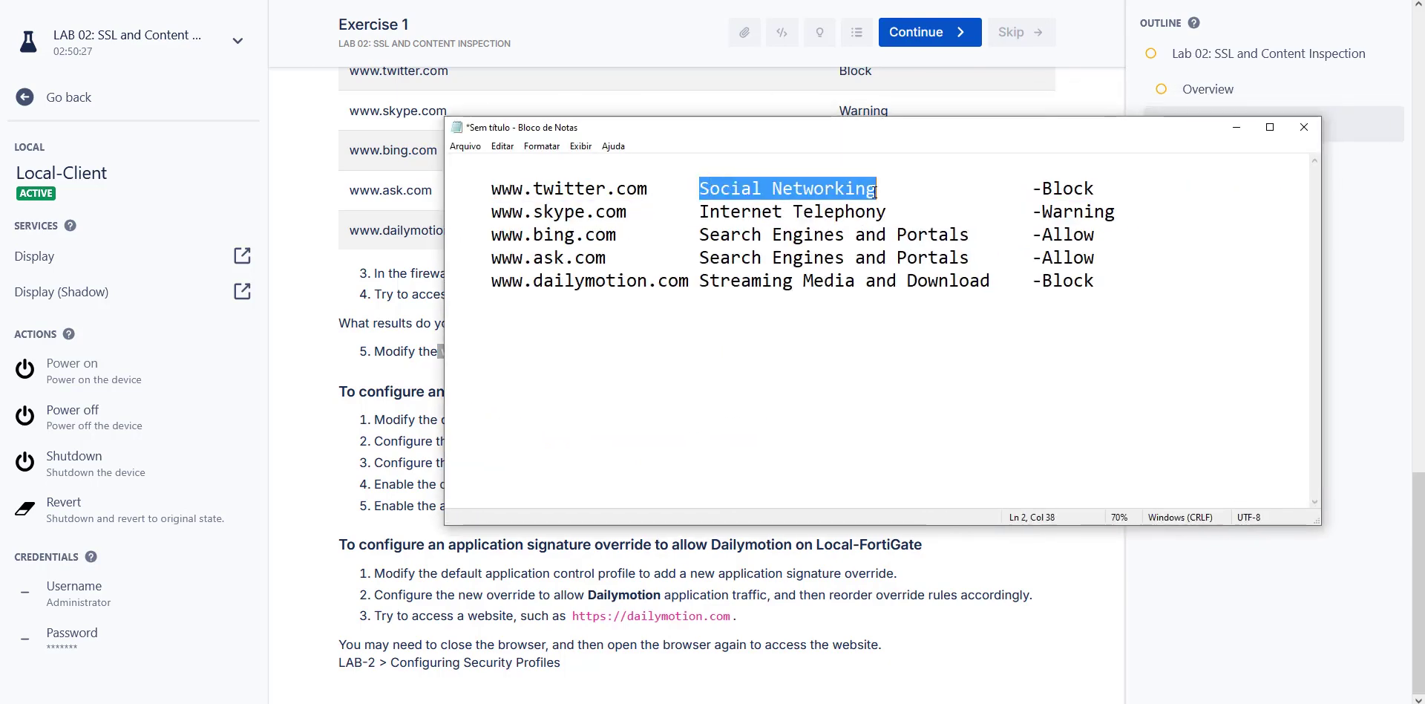
drag(706, 287, 979, 290)
Open editing of the Full_Access policy's security profiles and show the default web filter profile details.
drag(835, 136, 1424, 104)
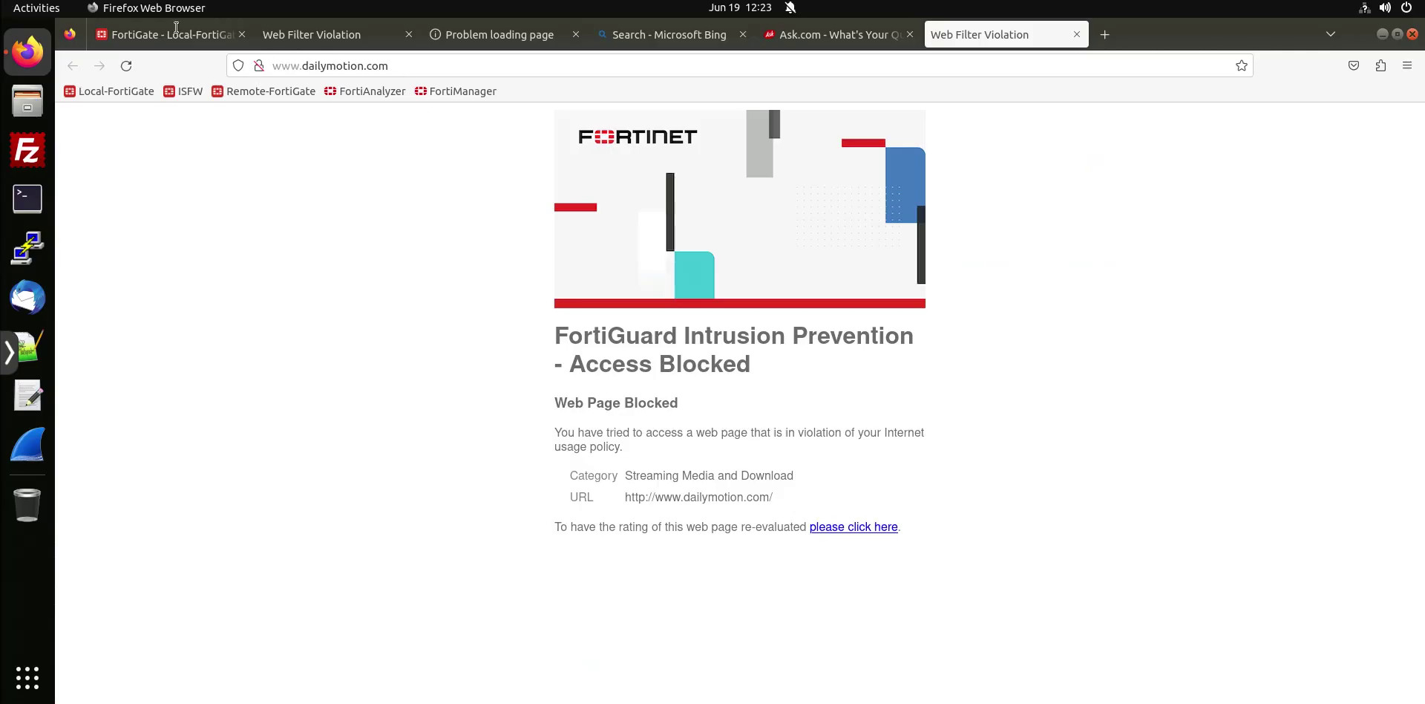
click(177, 33)
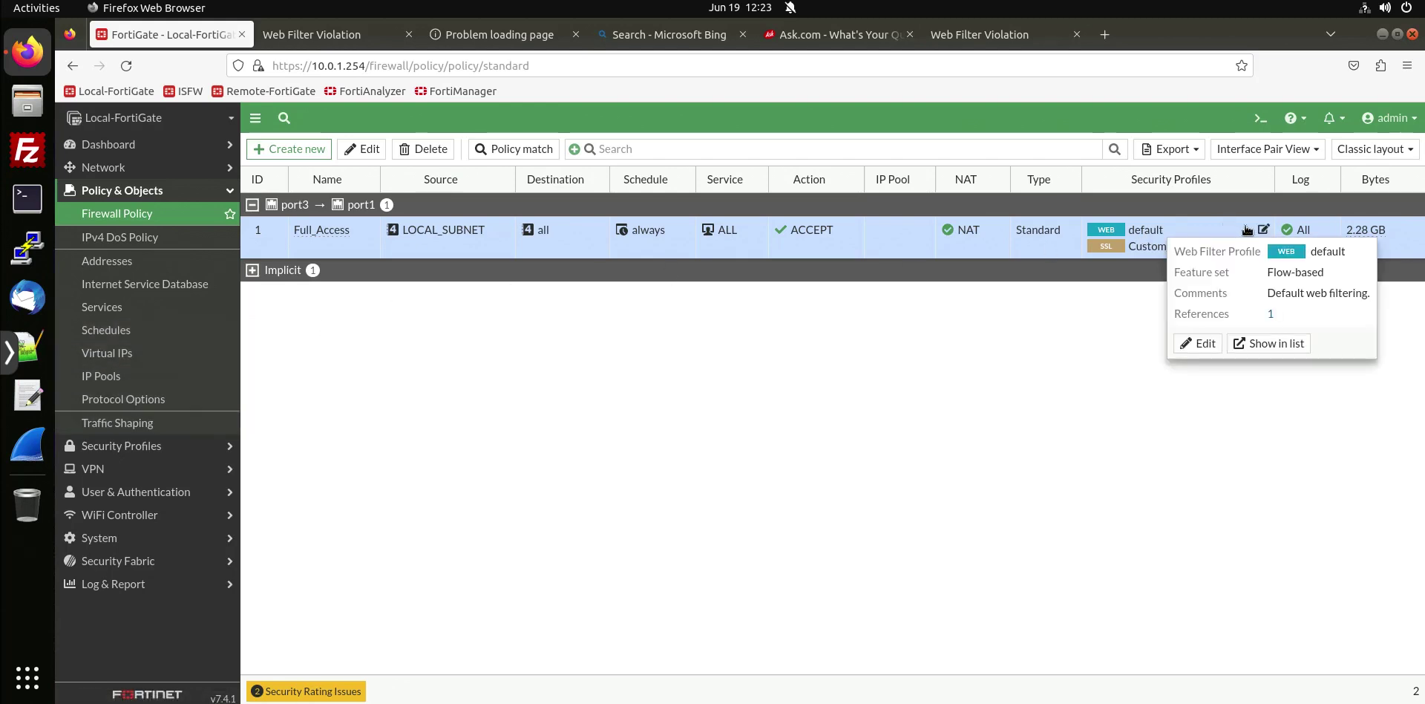
click(1263, 230)
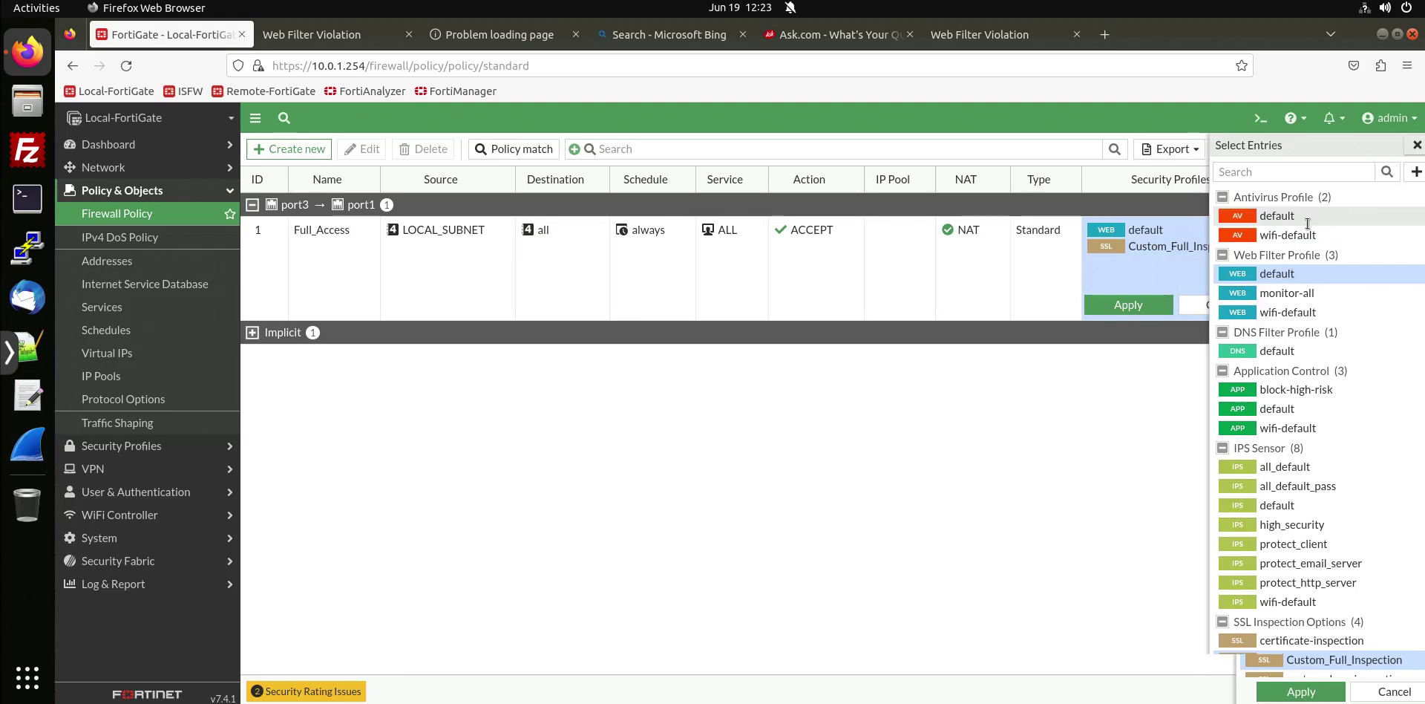
click(1261, 233)
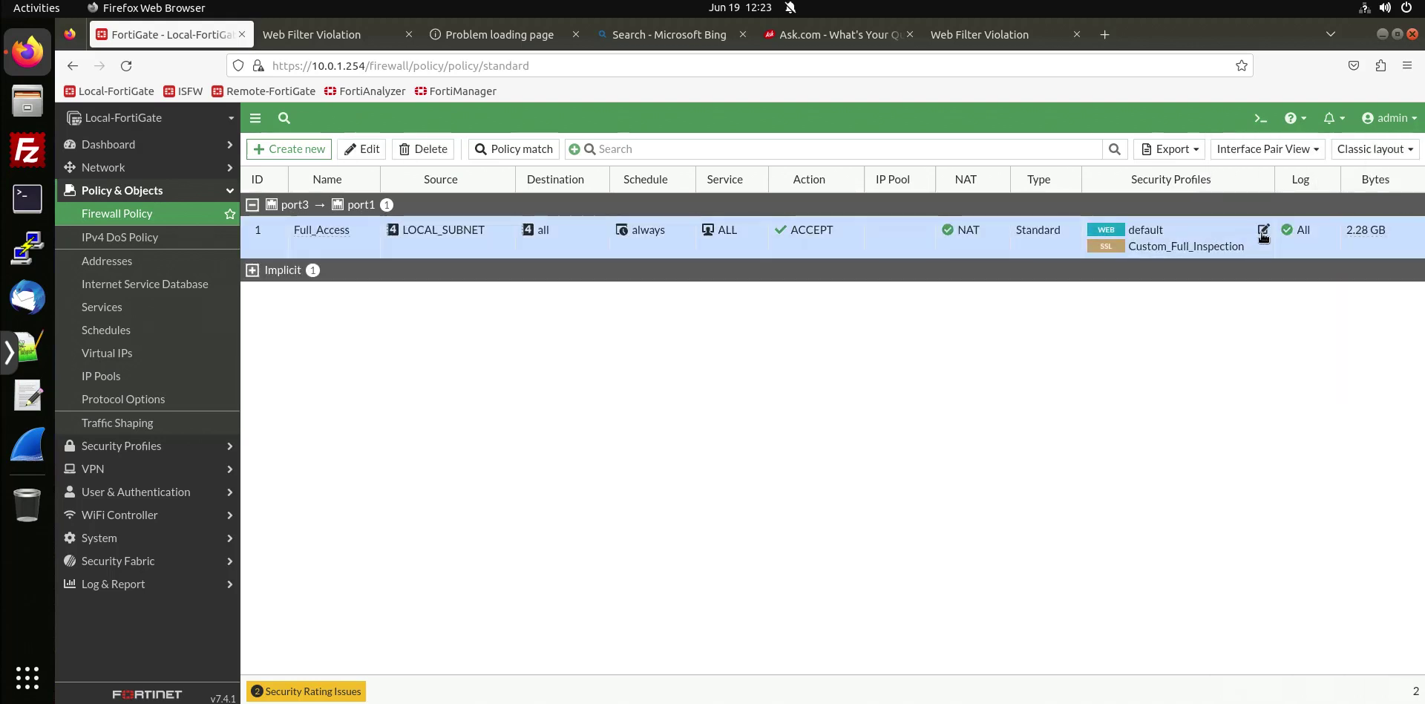
click(1261, 233)
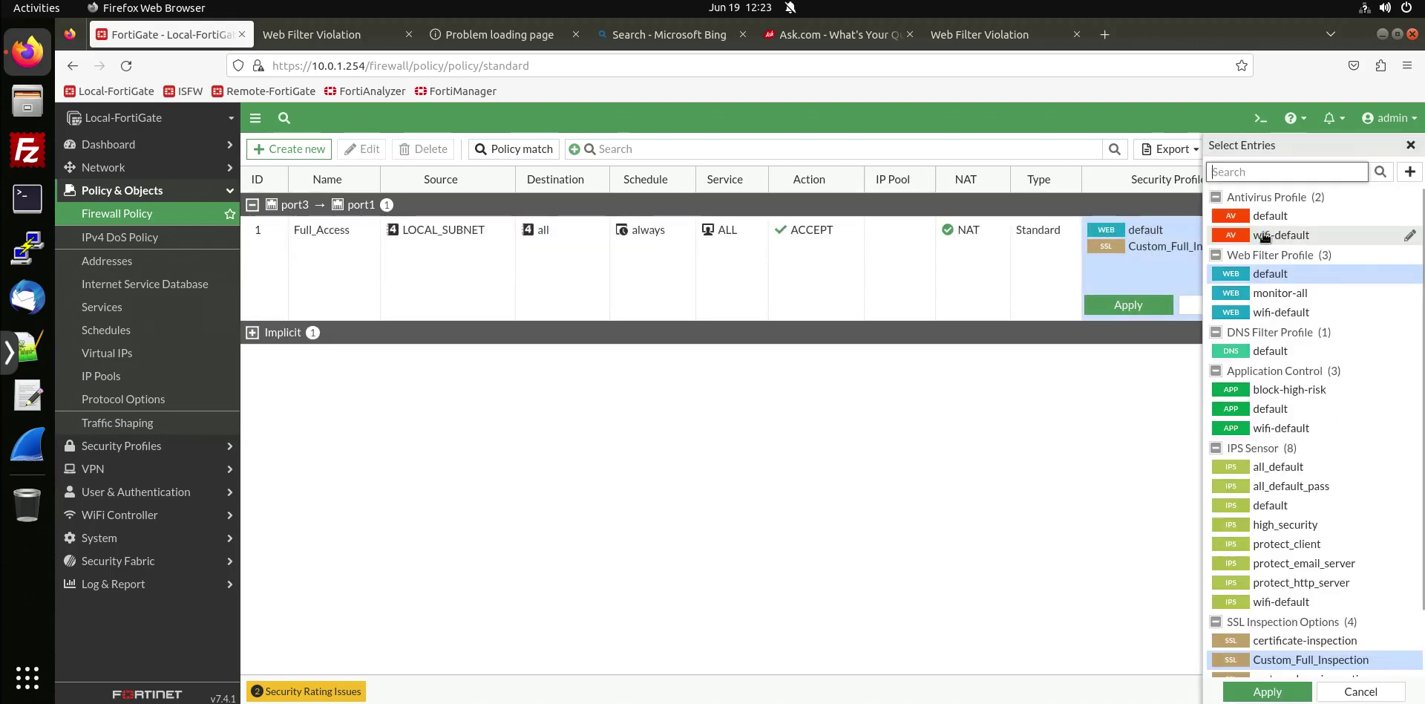
mouse_move(1334, 278)
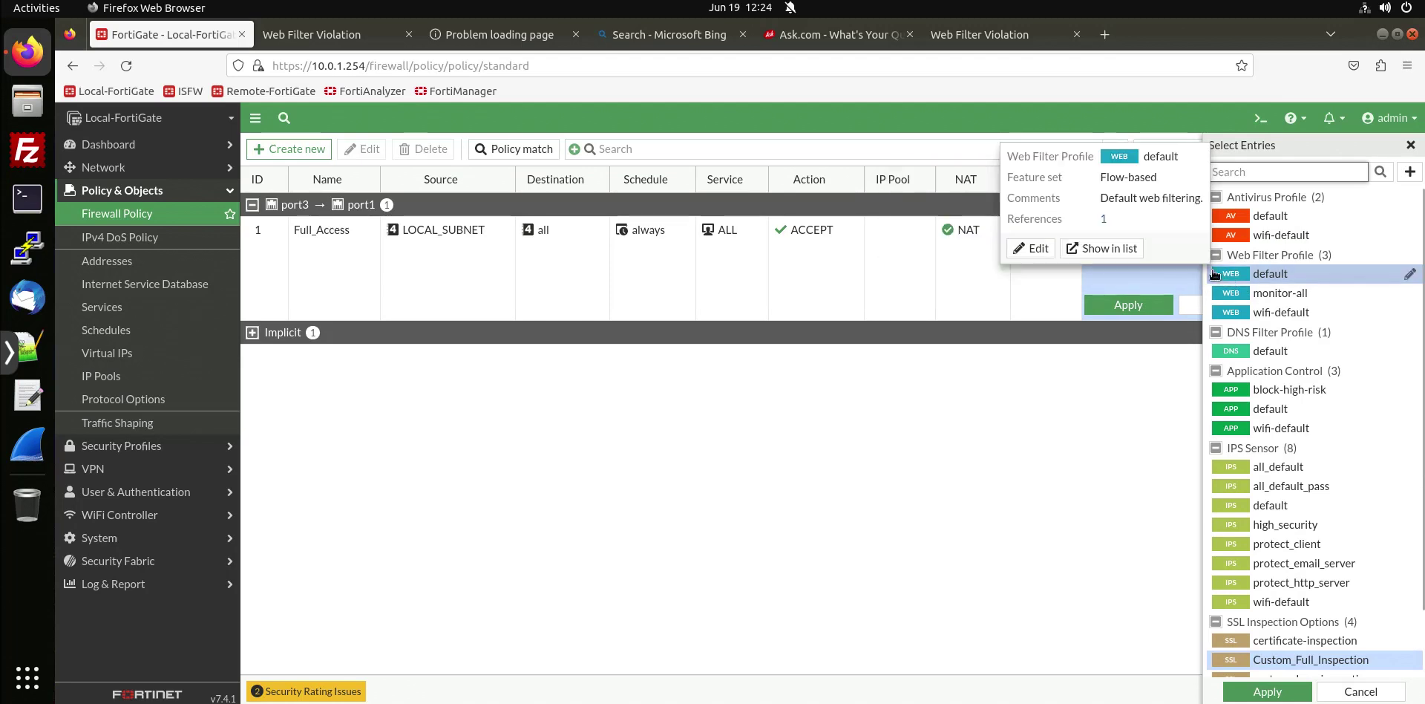
In the default web filter profile, set the Streaming Media and Download category to Allow.
click(1037, 248)
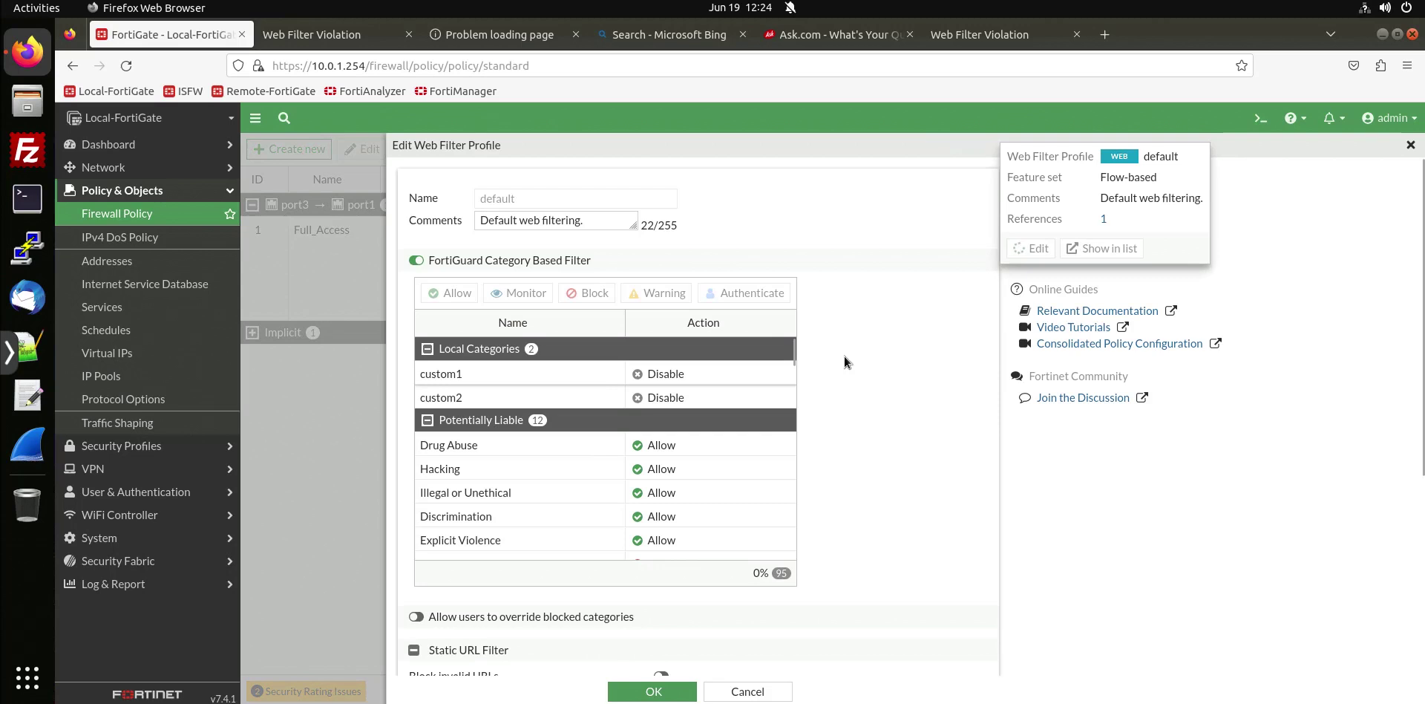
scroll(705, 475, down, 5)
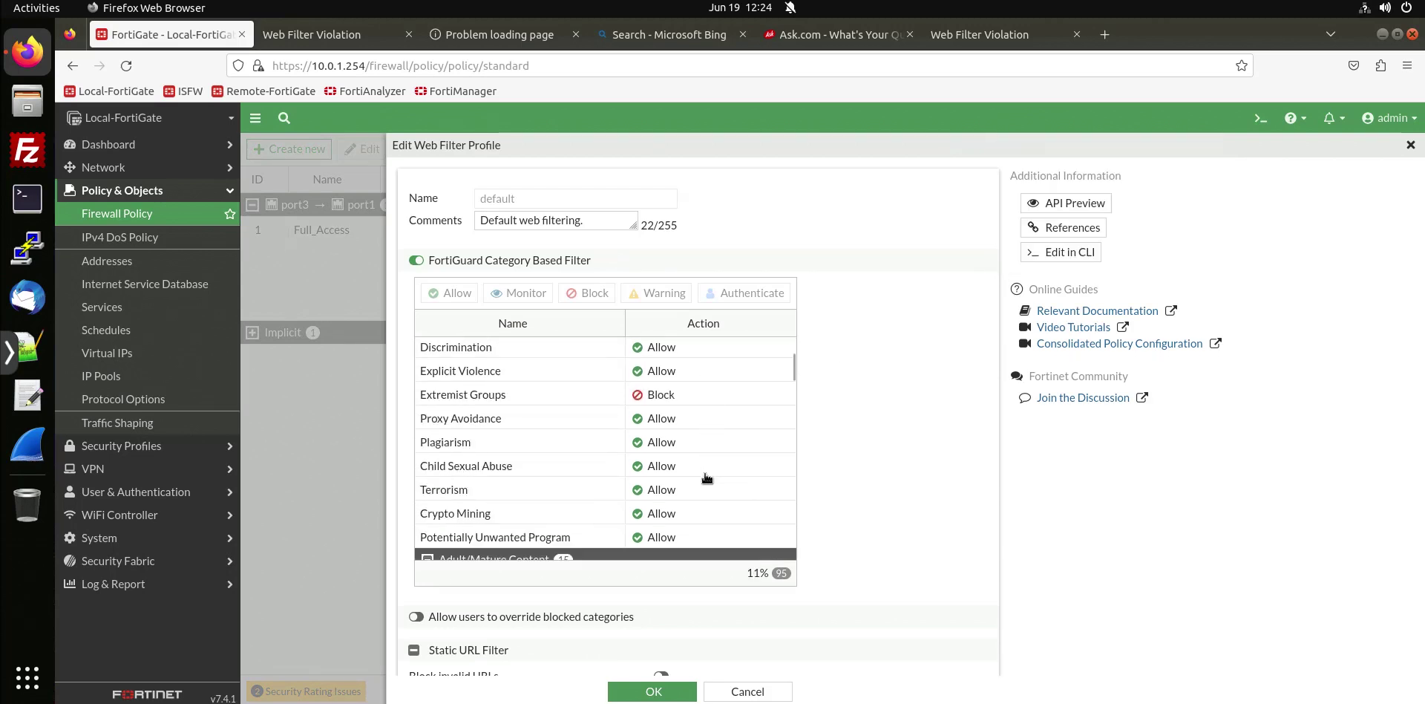
scroll(707, 477, down, 2)
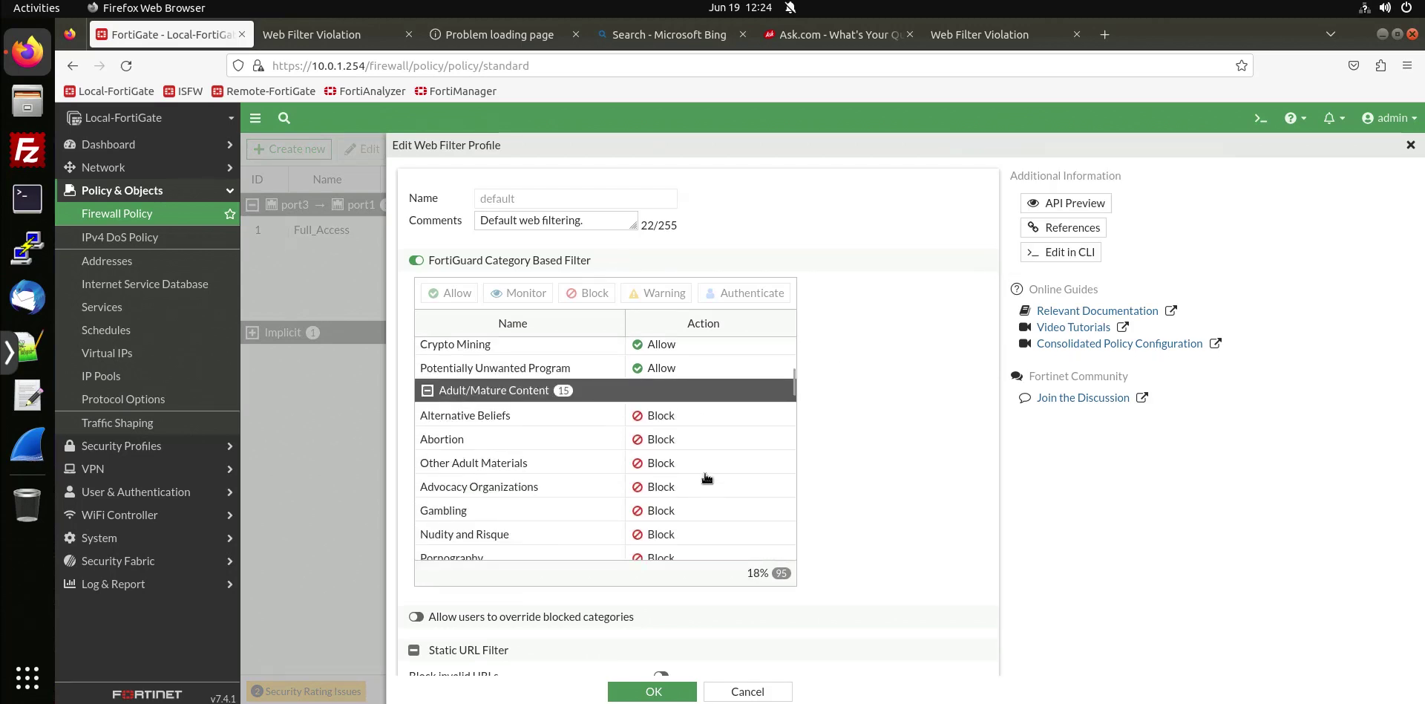
scroll(707, 477, down, 6)
scroll(707, 477, up, 4)
scroll(707, 477, up, 4)
scroll(707, 477, down, 6)
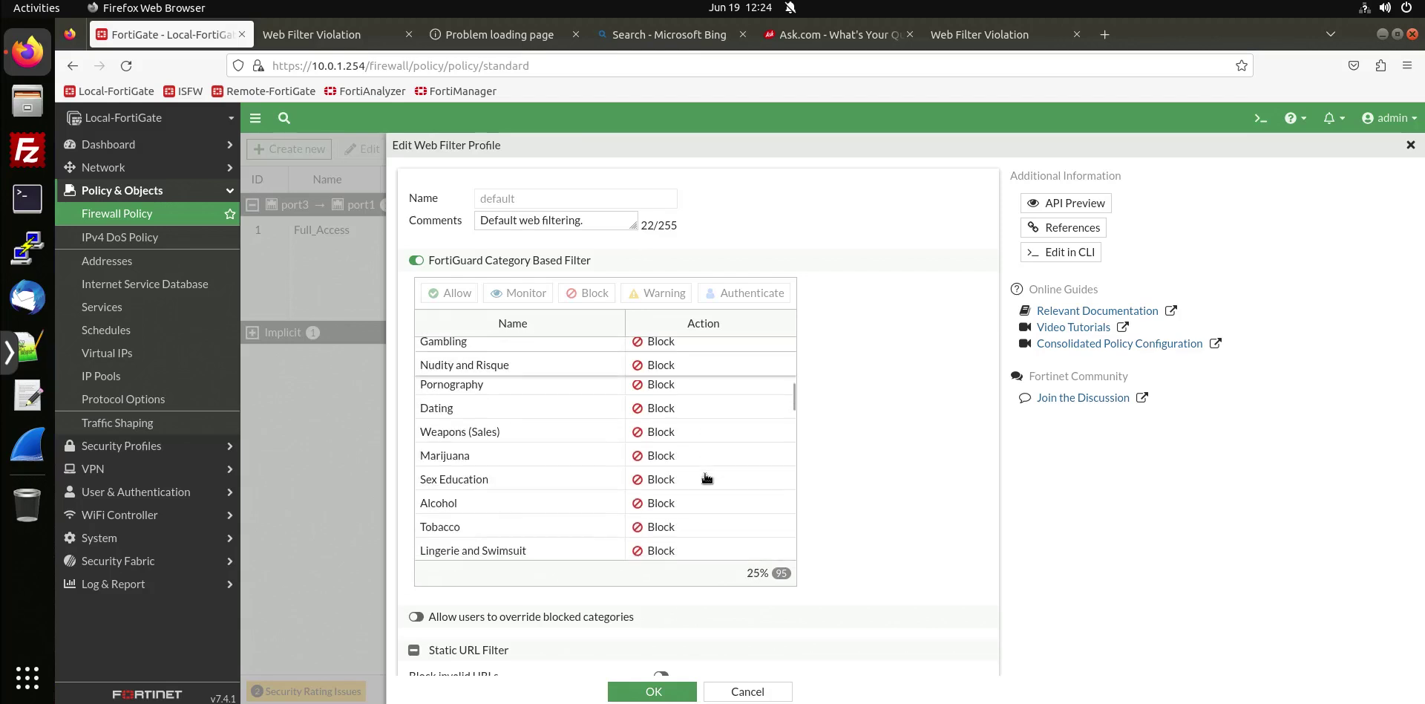
right_click(658, 511)
key(Escape)
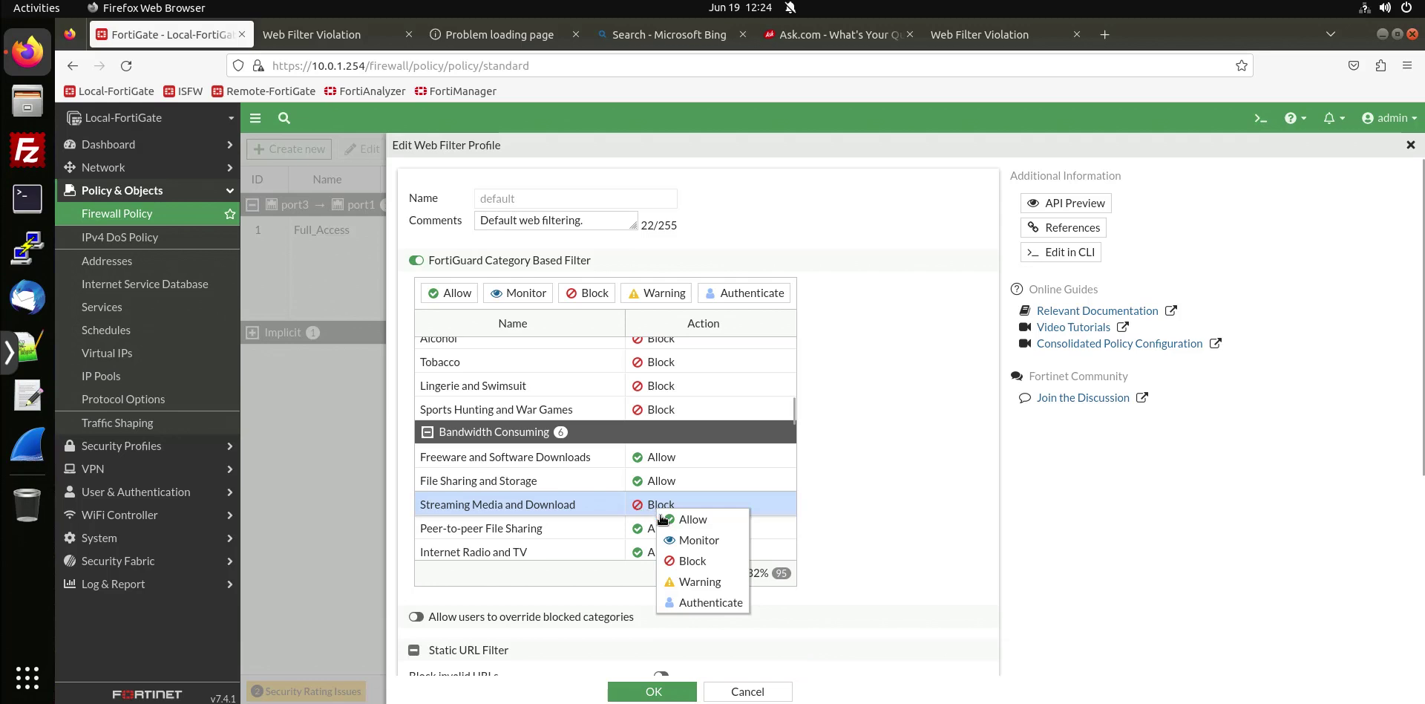
click(673, 517)
Set the Social Networking category to Allow as well.
scroll(674, 502, down, 4)
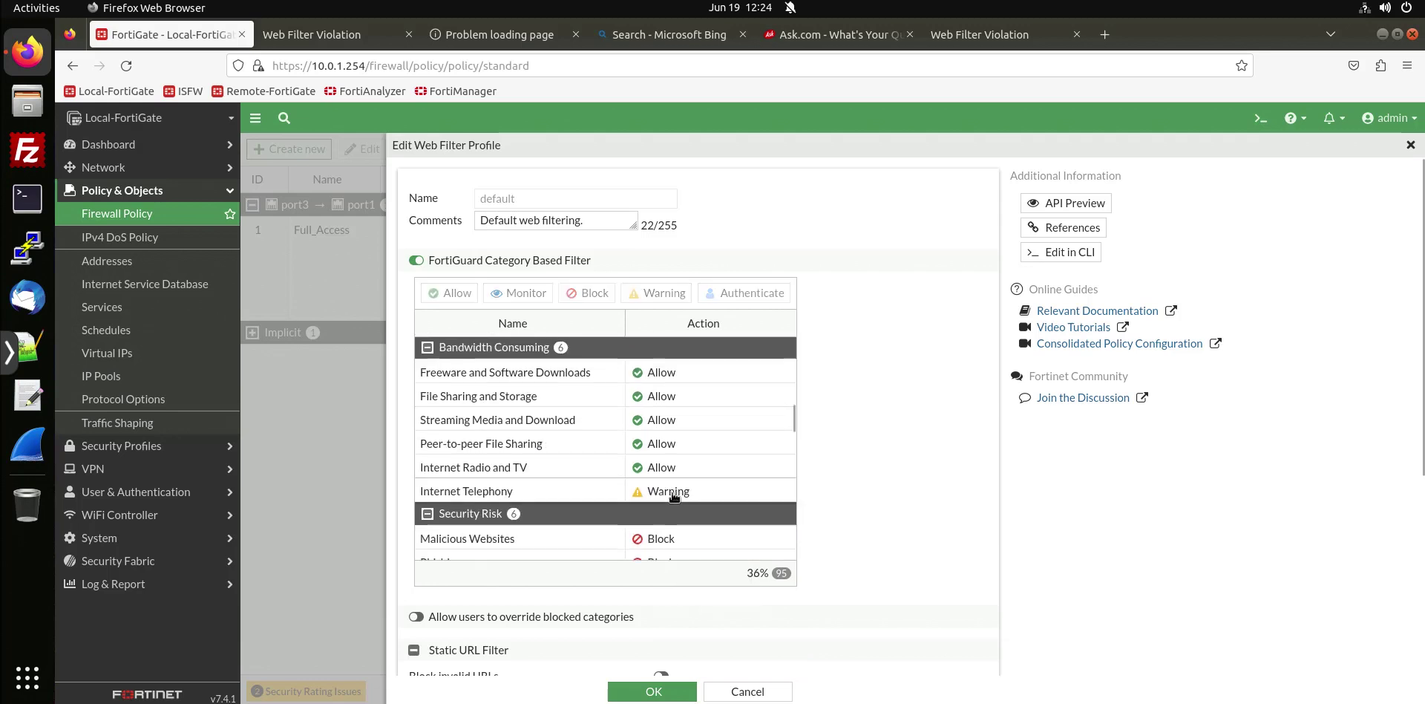
scroll(674, 496, down, 3)
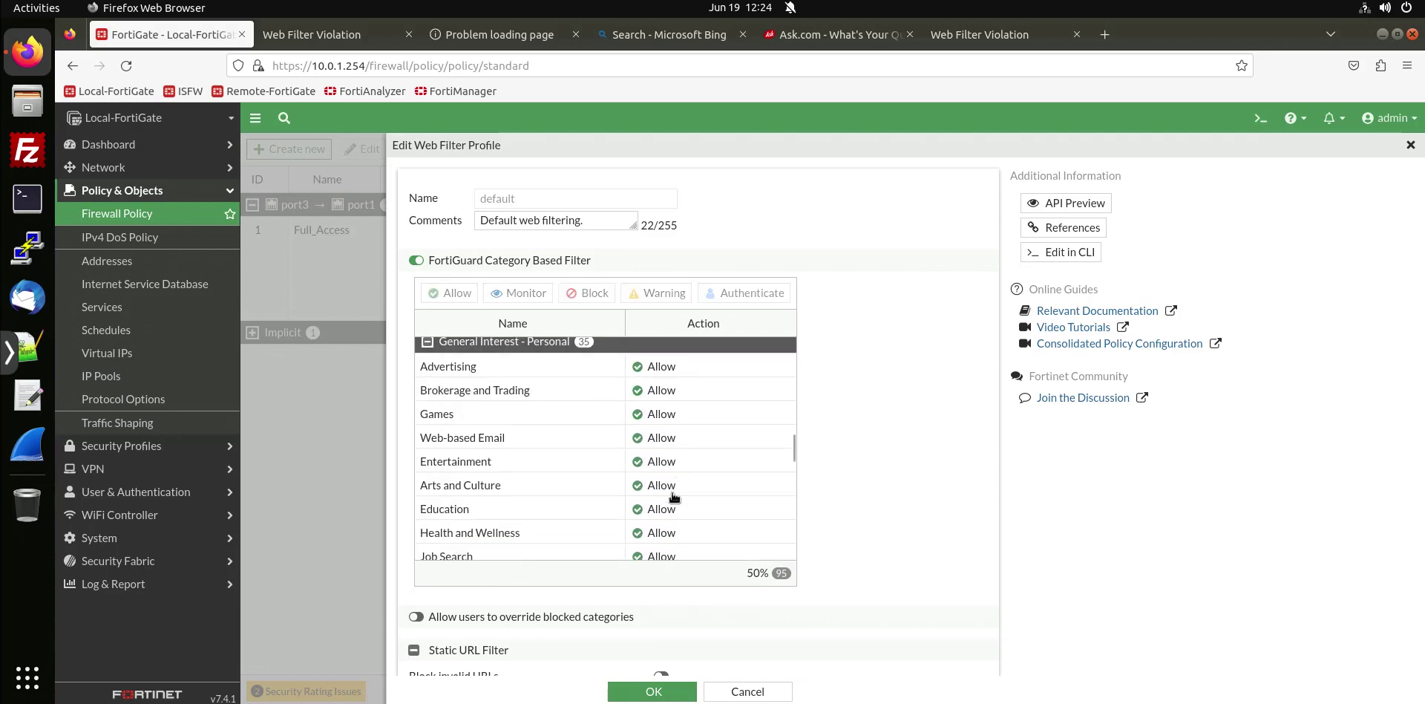
scroll(674, 496, down, 2)
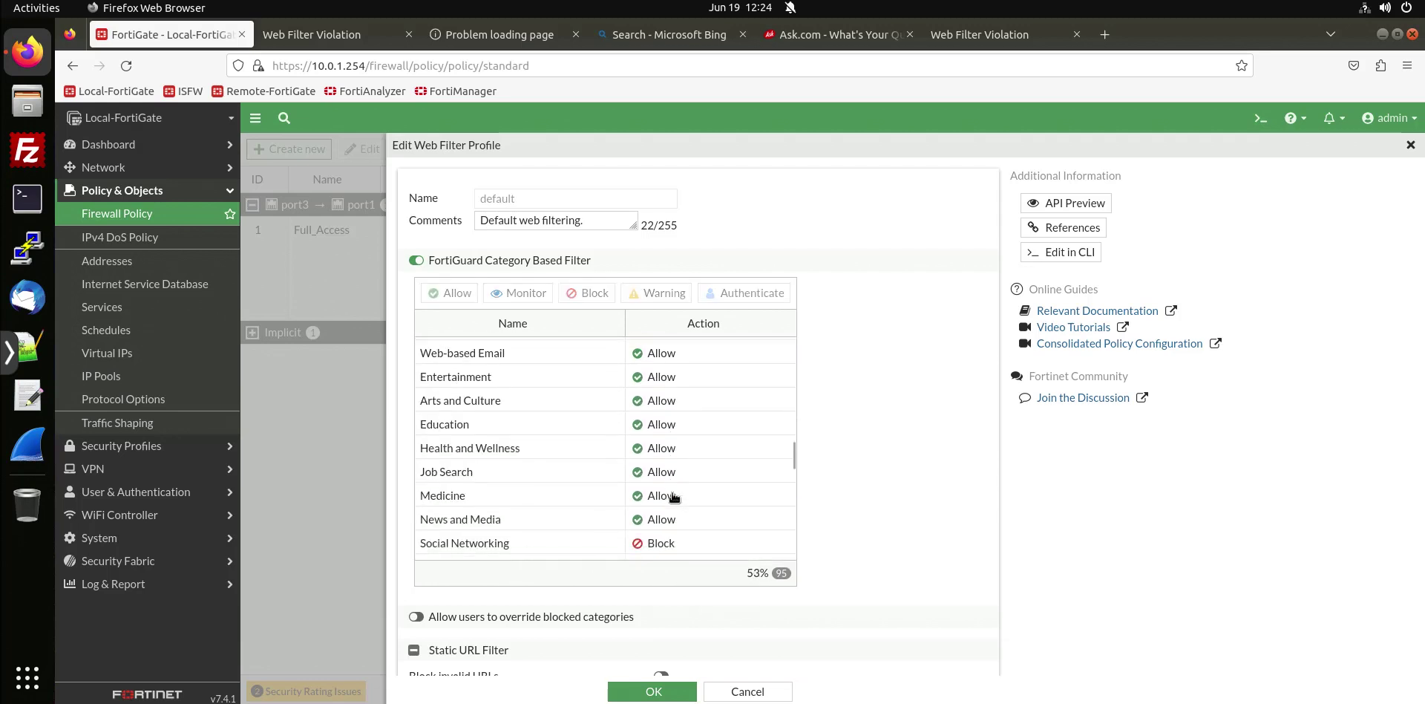
right_click(670, 548)
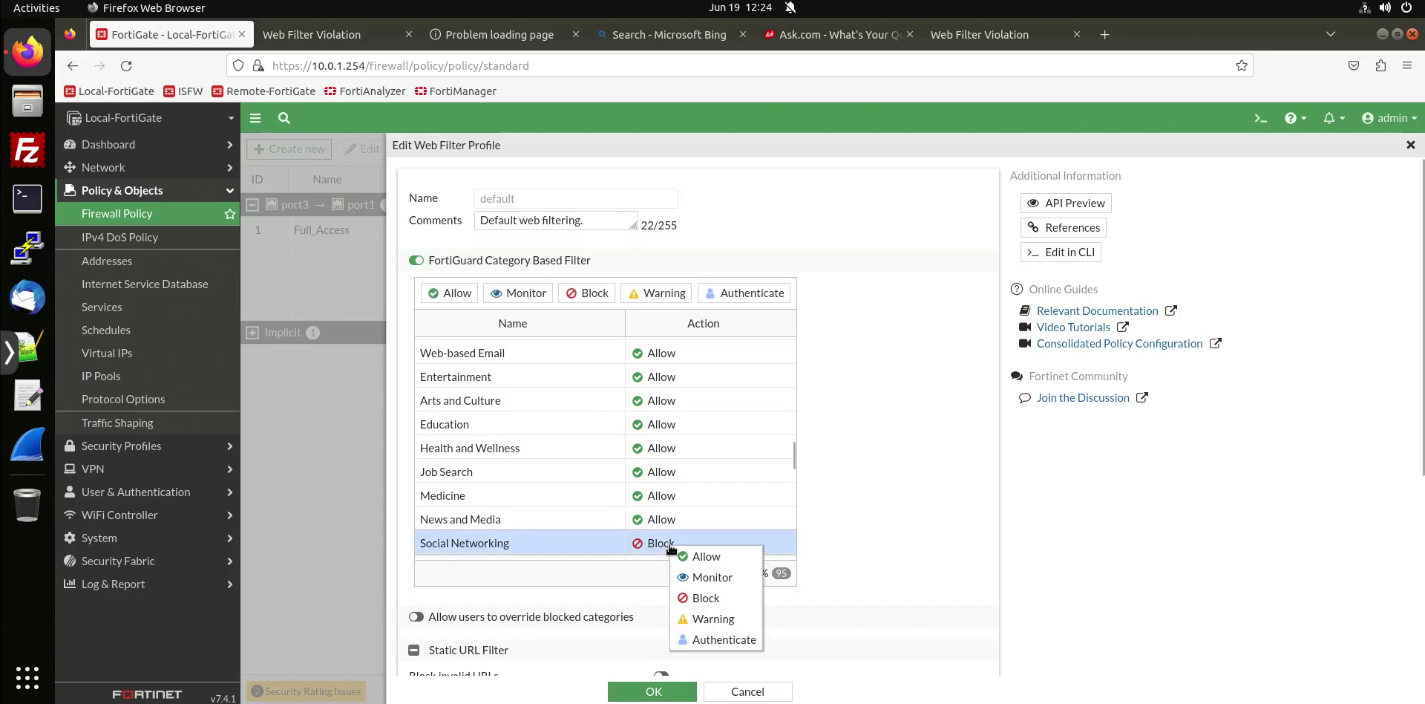
click(706, 556)
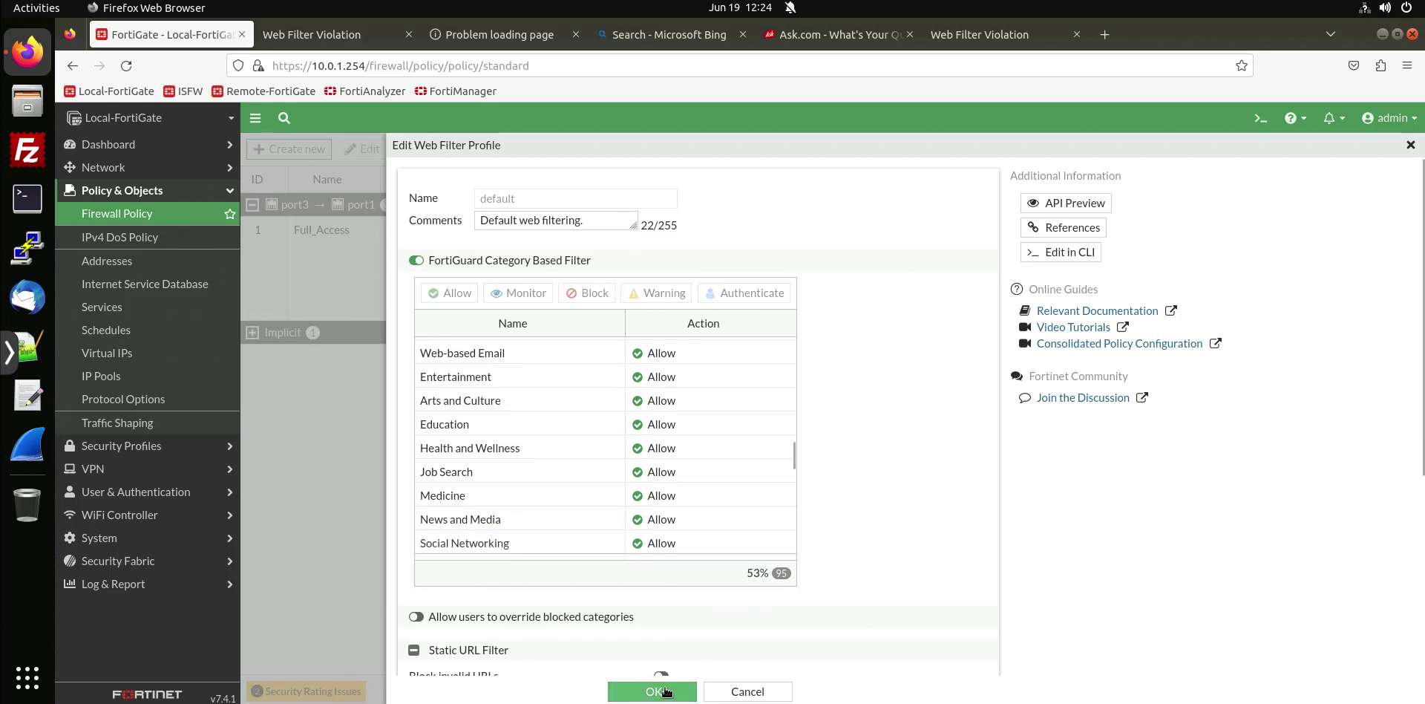
Save the default web filter profile, clear the notifications, and edit Full_Access policy's security profiles.
click(666, 691)
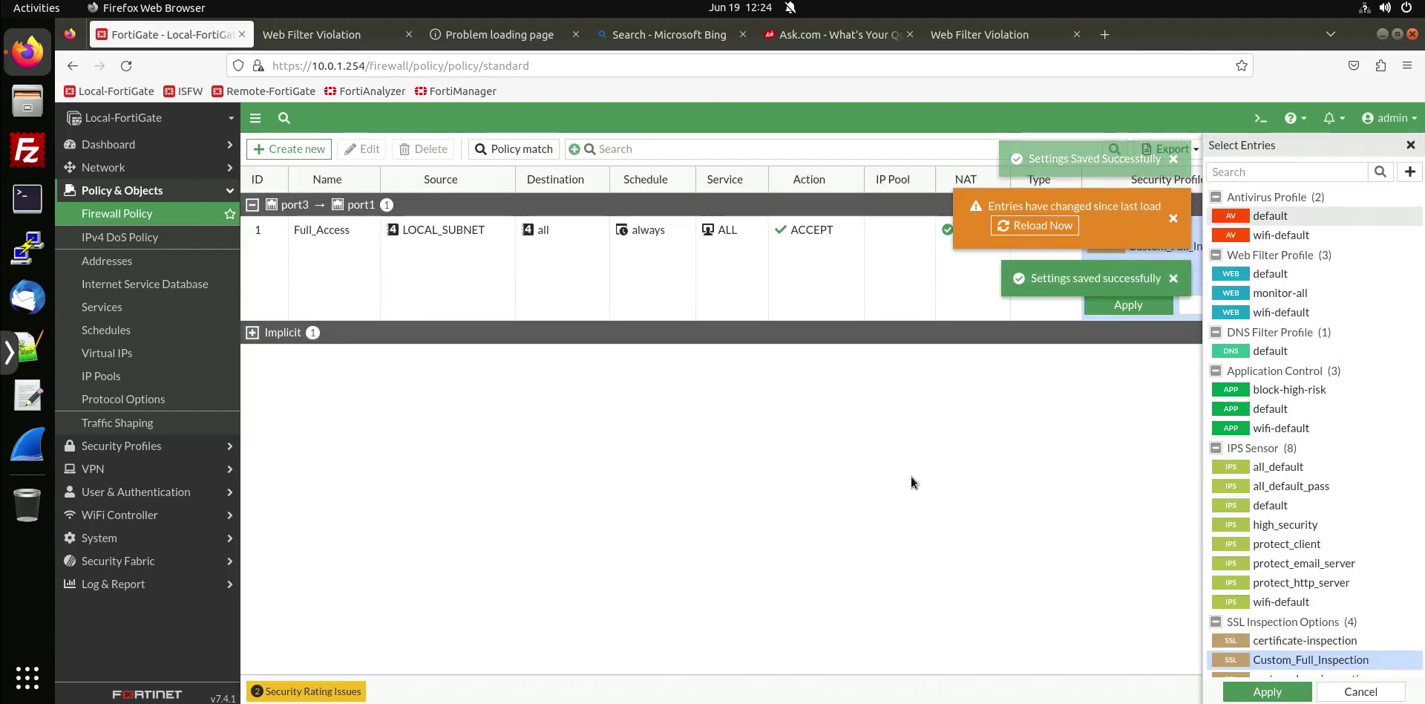
click(1018, 542)
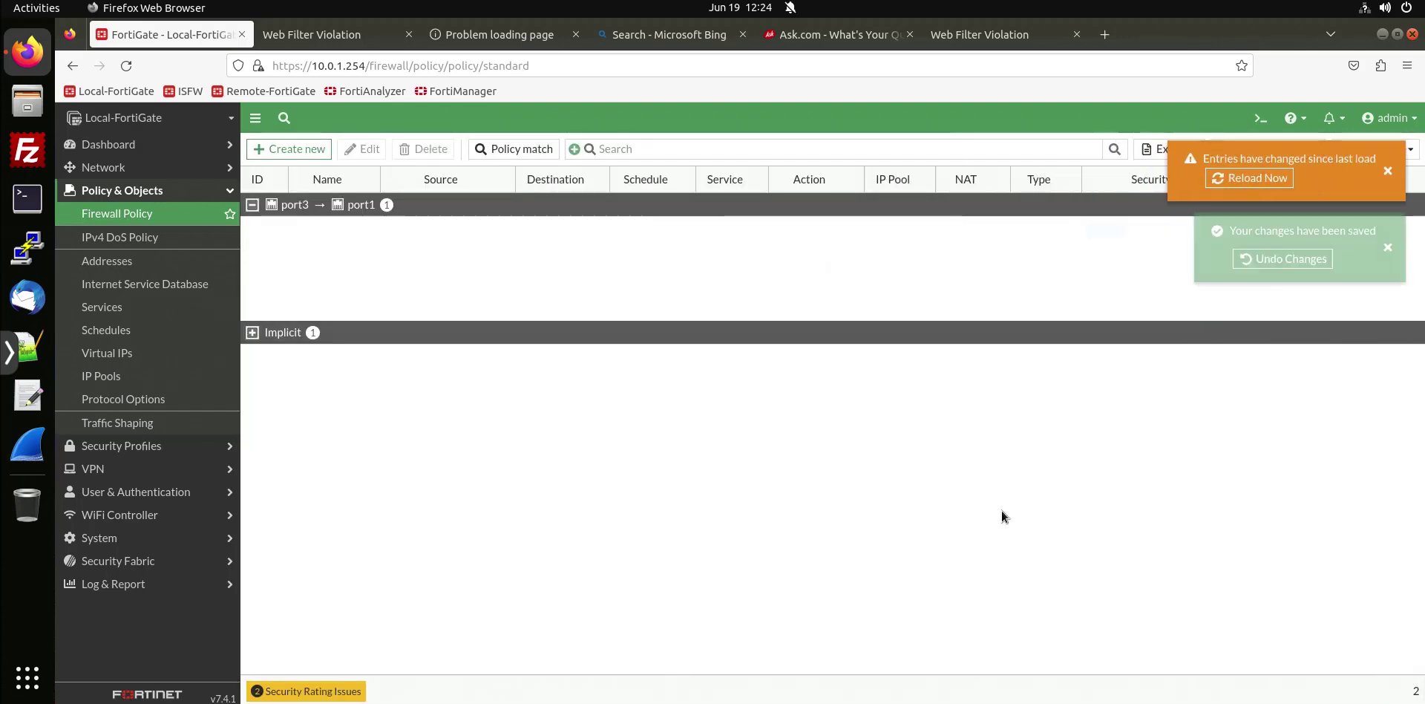
click(1395, 248)
click(1395, 172)
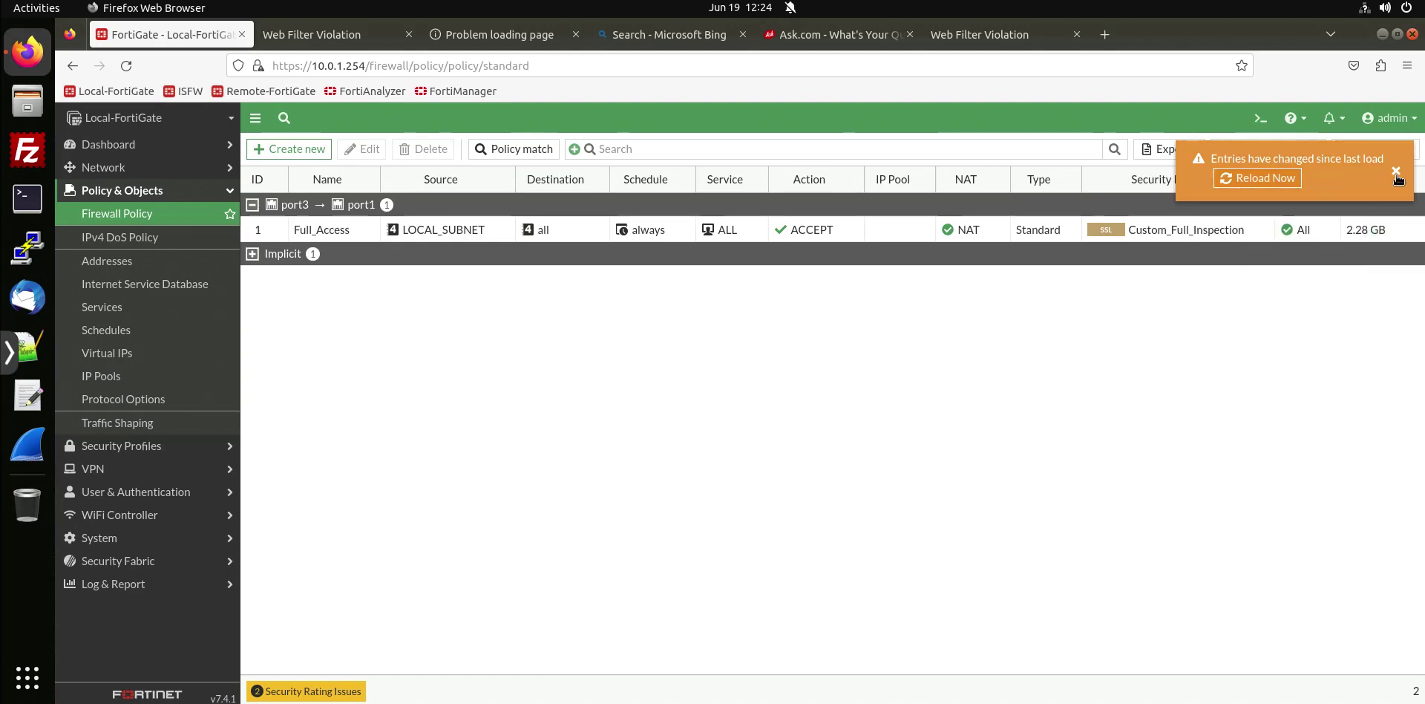
click(1262, 234)
click(1261, 233)
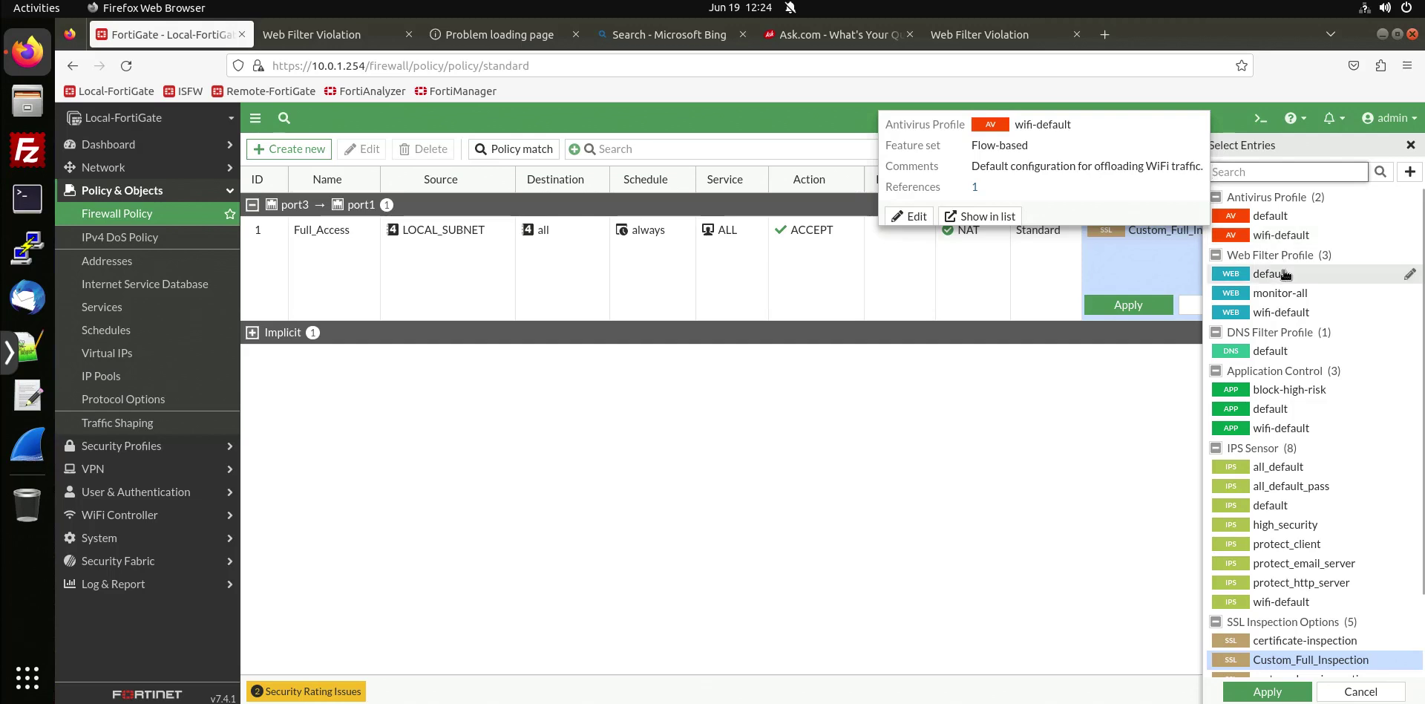
Re-save the default web filter and apply it to Full_Access alongside Custom_Full_Inspection.
click(1285, 274)
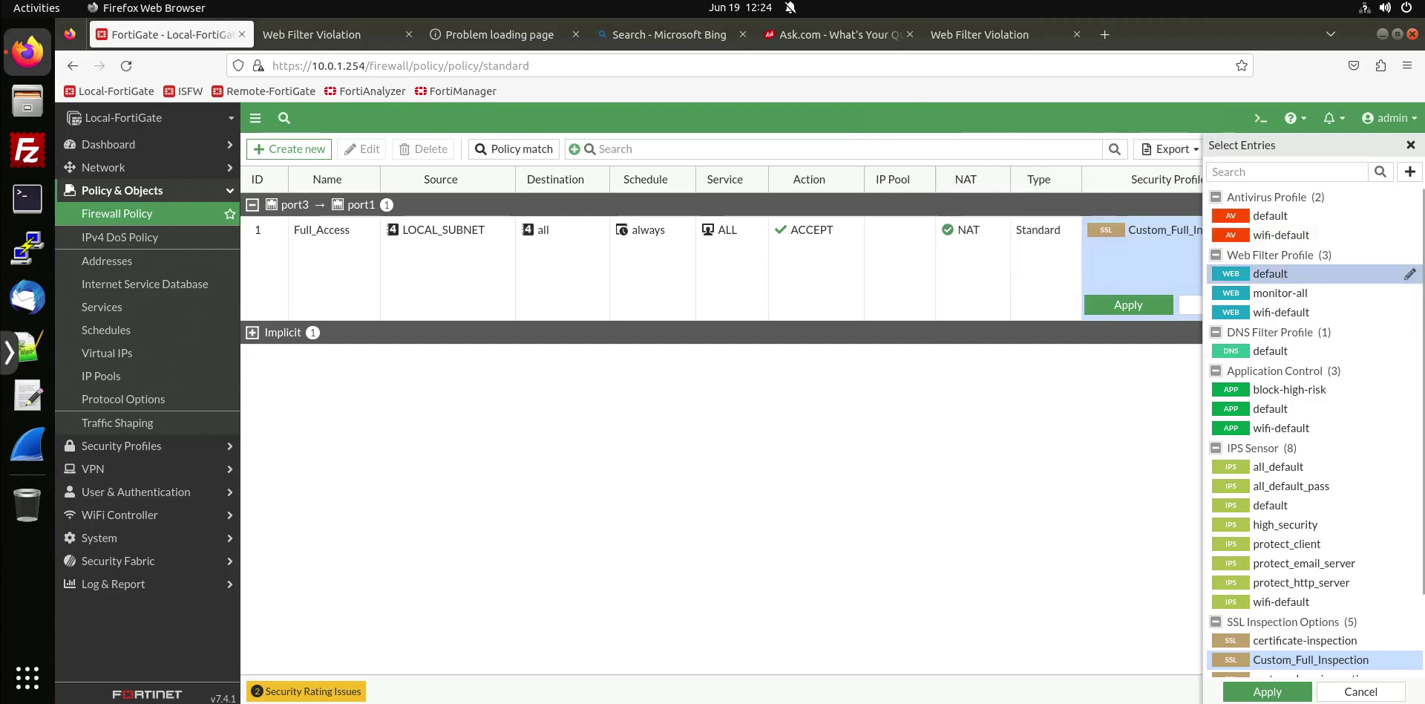
click(1409, 276)
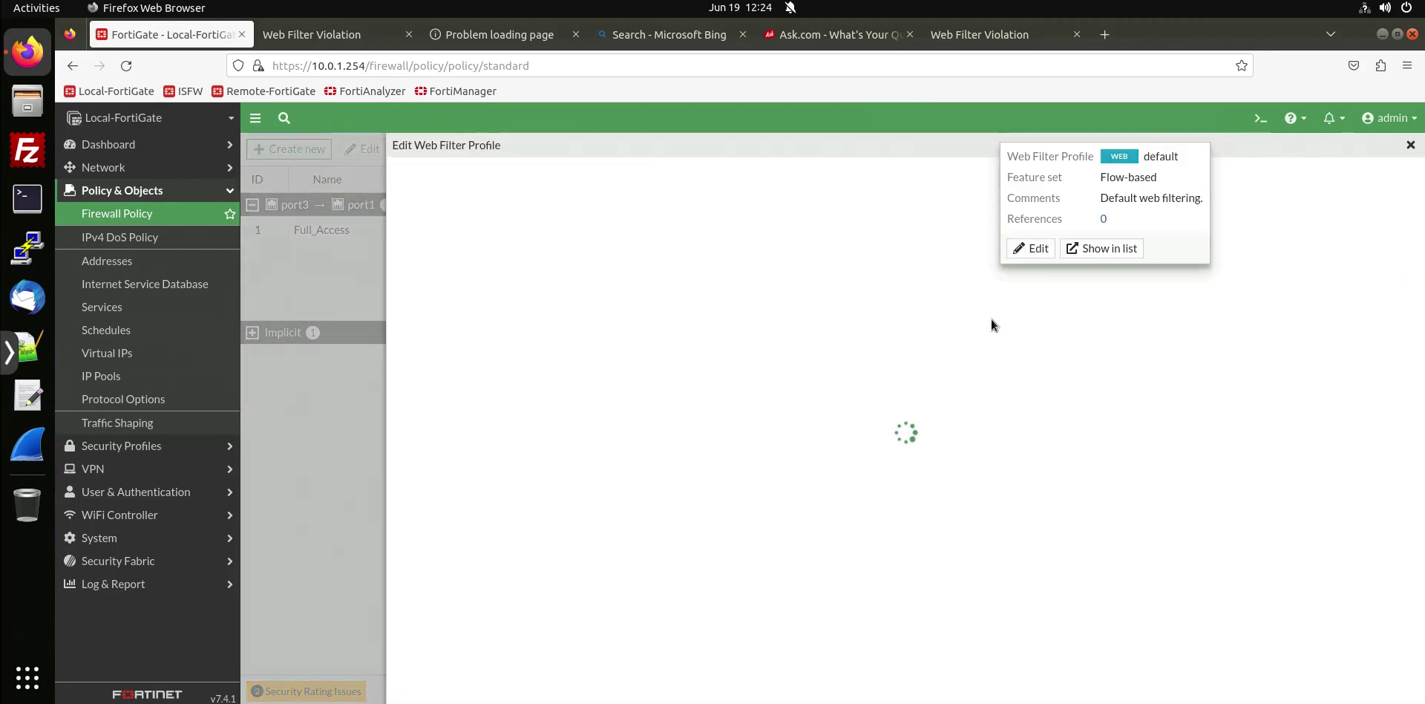
scroll(734, 440, down, 10)
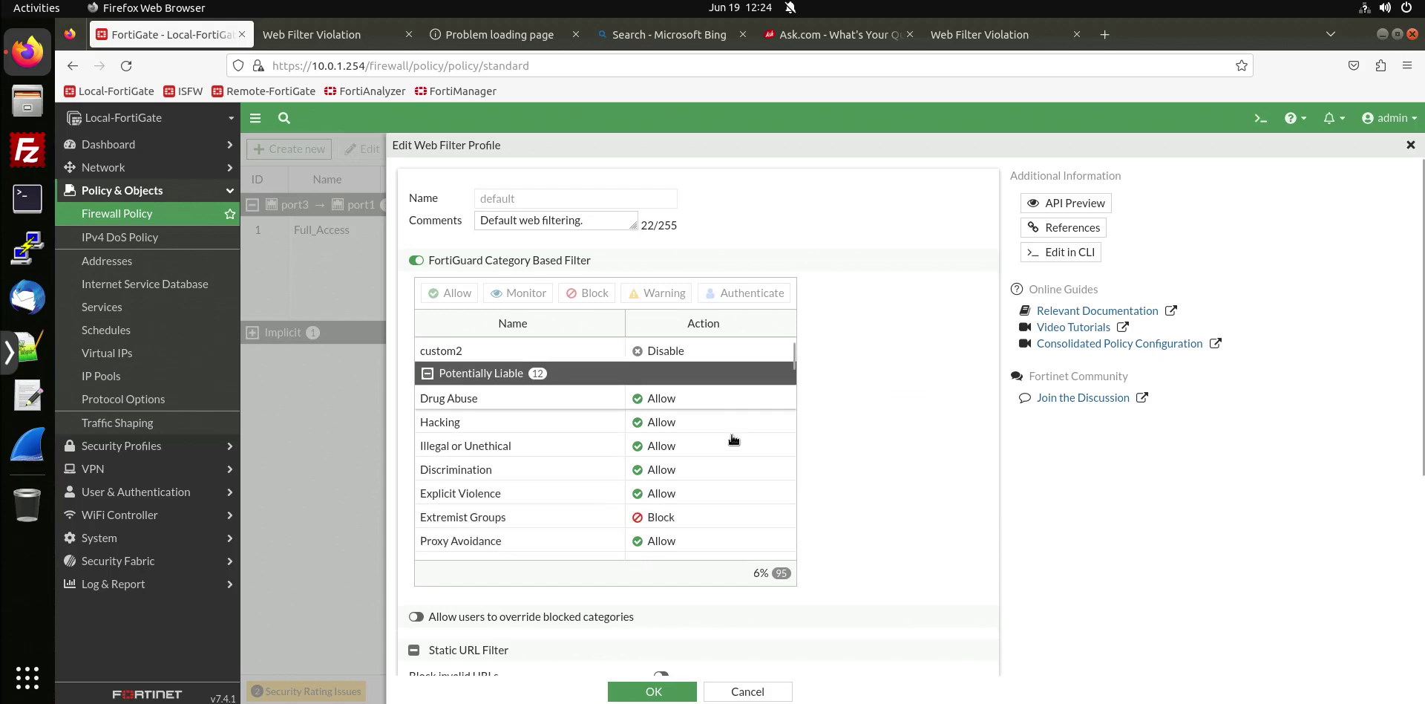
scroll(733, 439, down, 8)
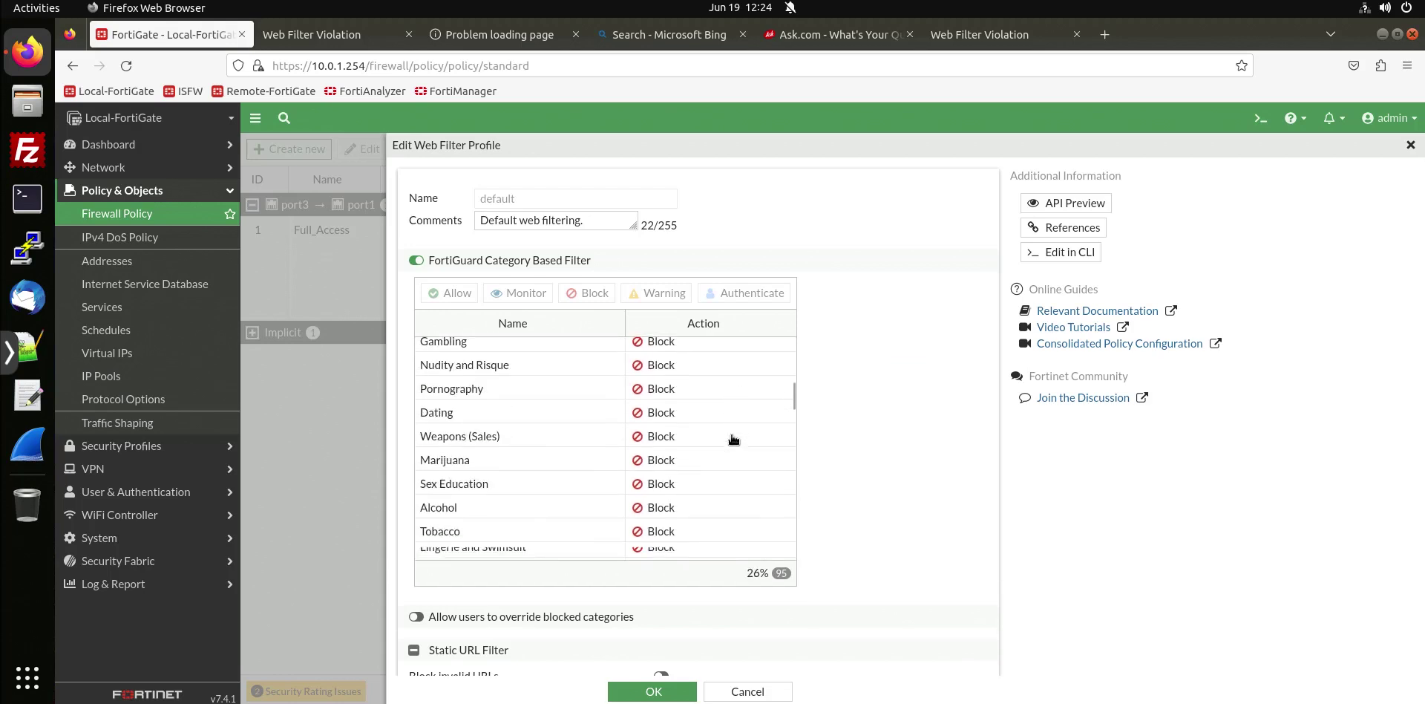
scroll(732, 439, up, 2)
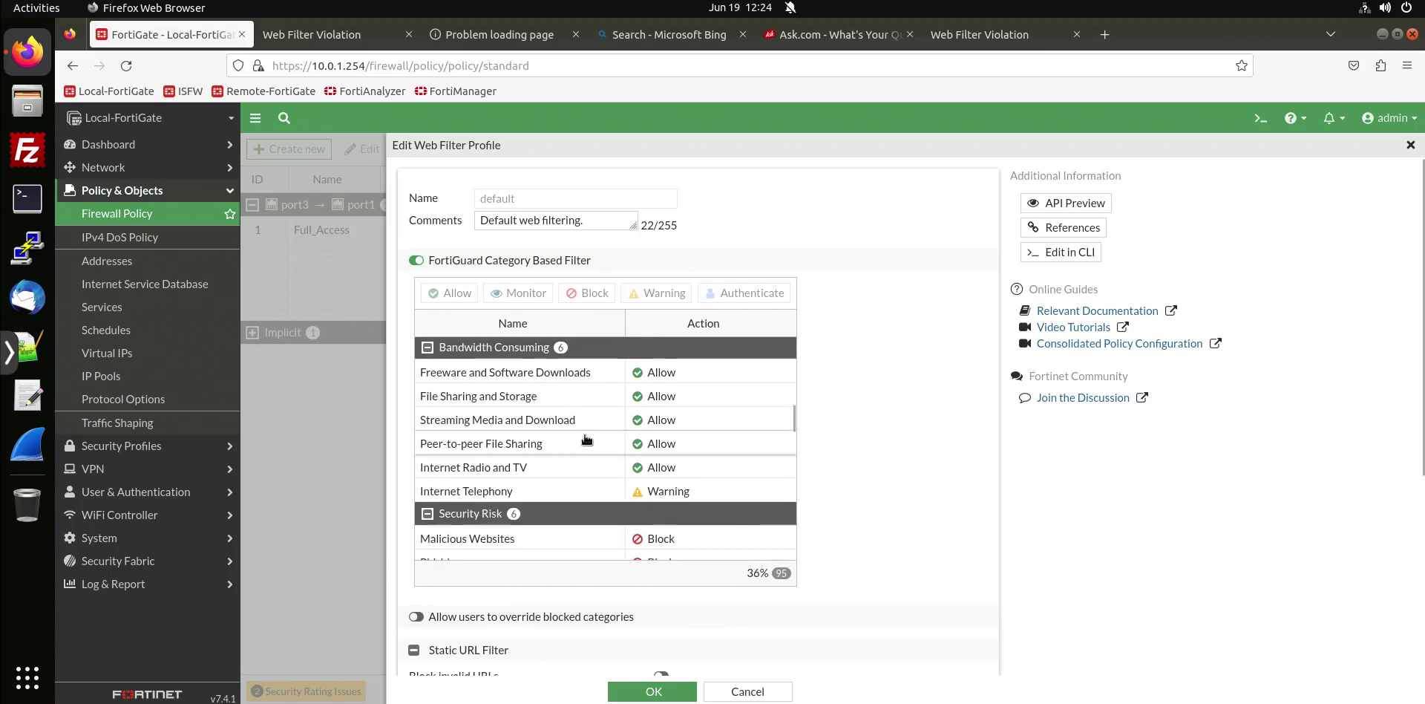
scroll(580, 433, down, 8)
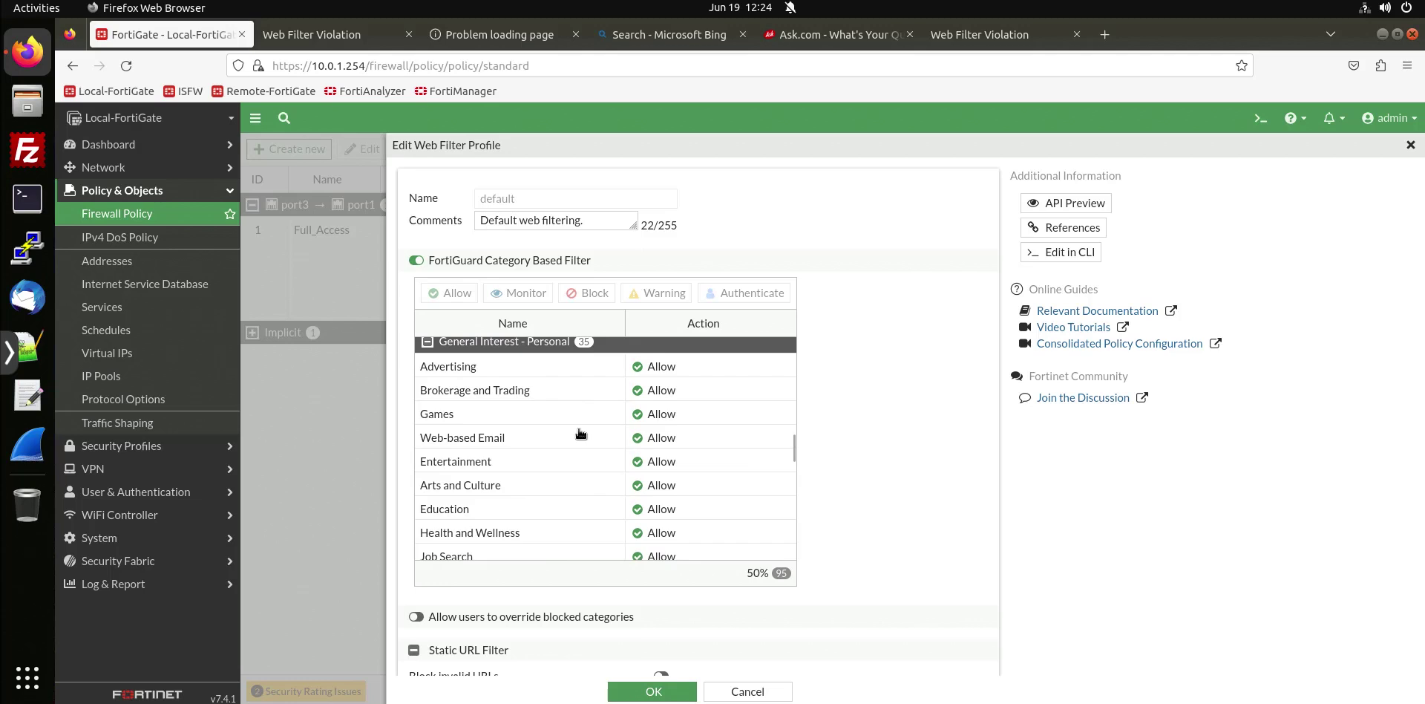
scroll(580, 433, down, 2)
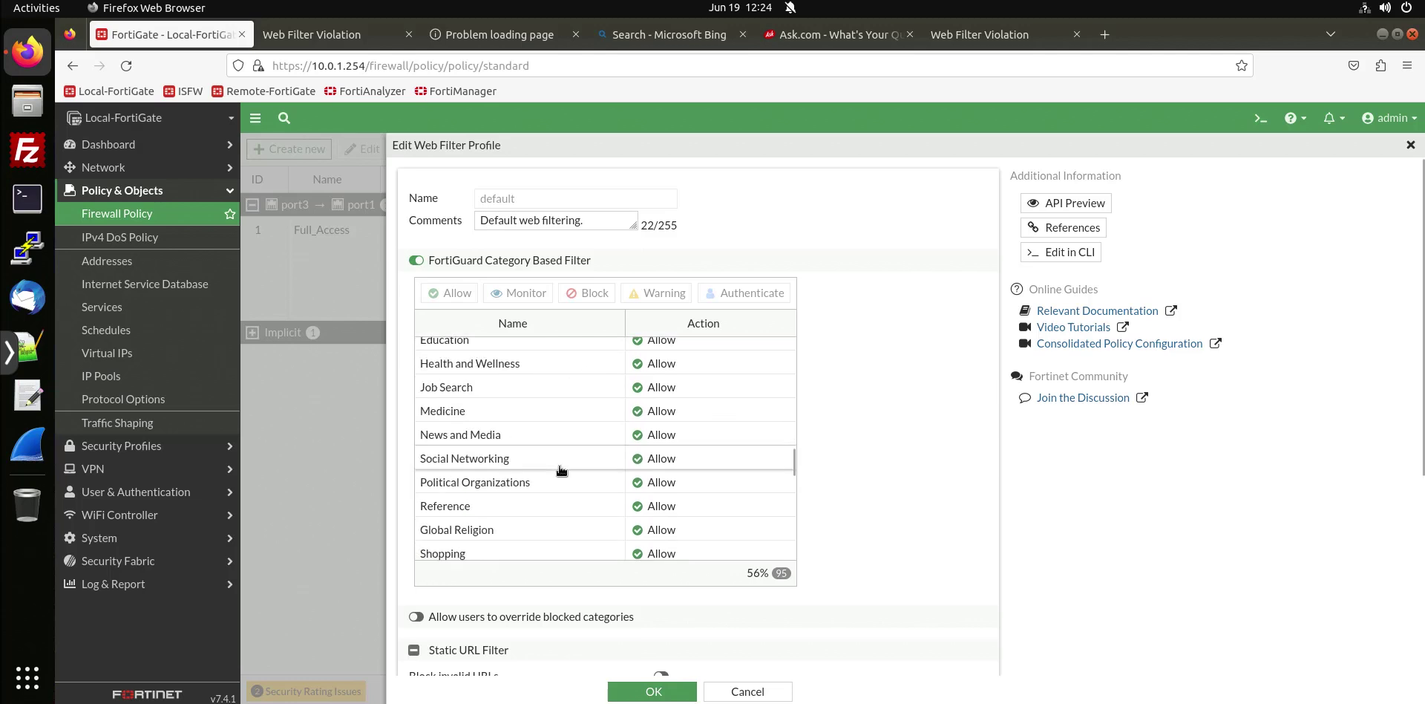
click(653, 691)
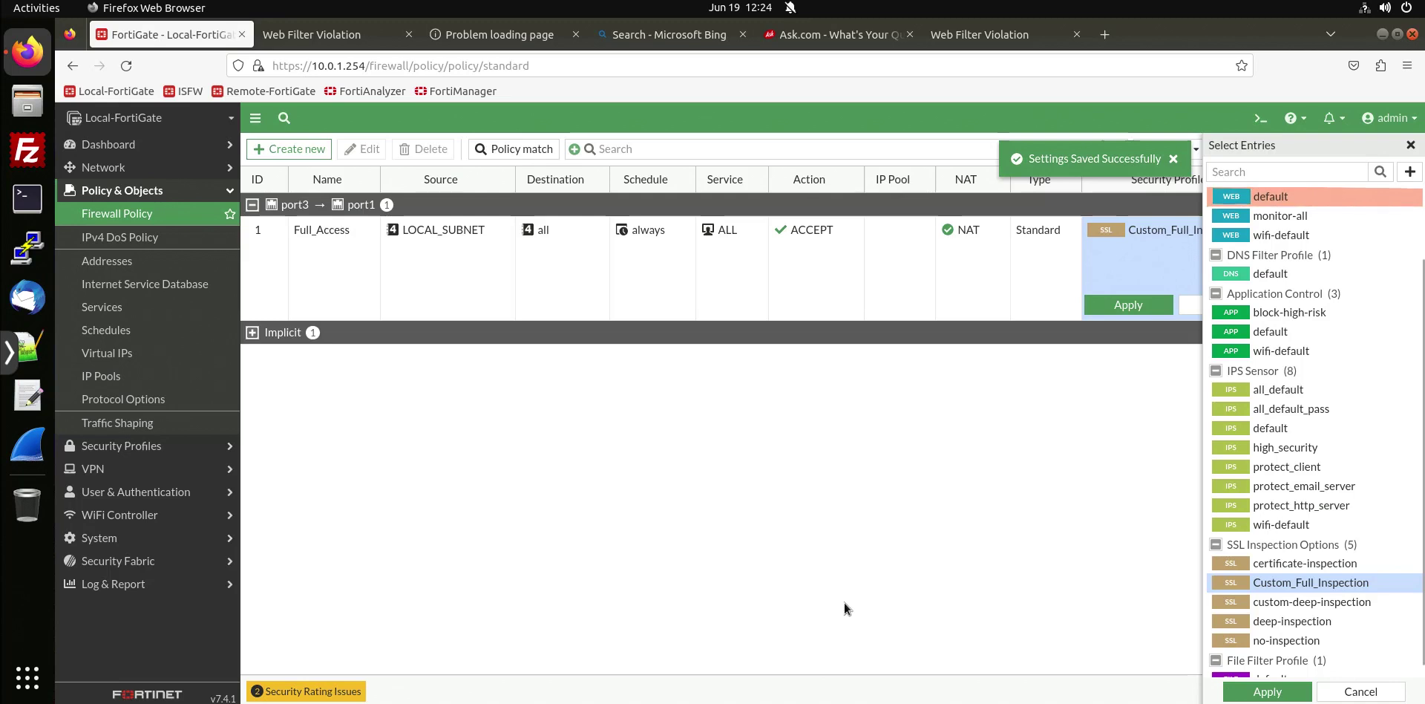
click(1291, 196)
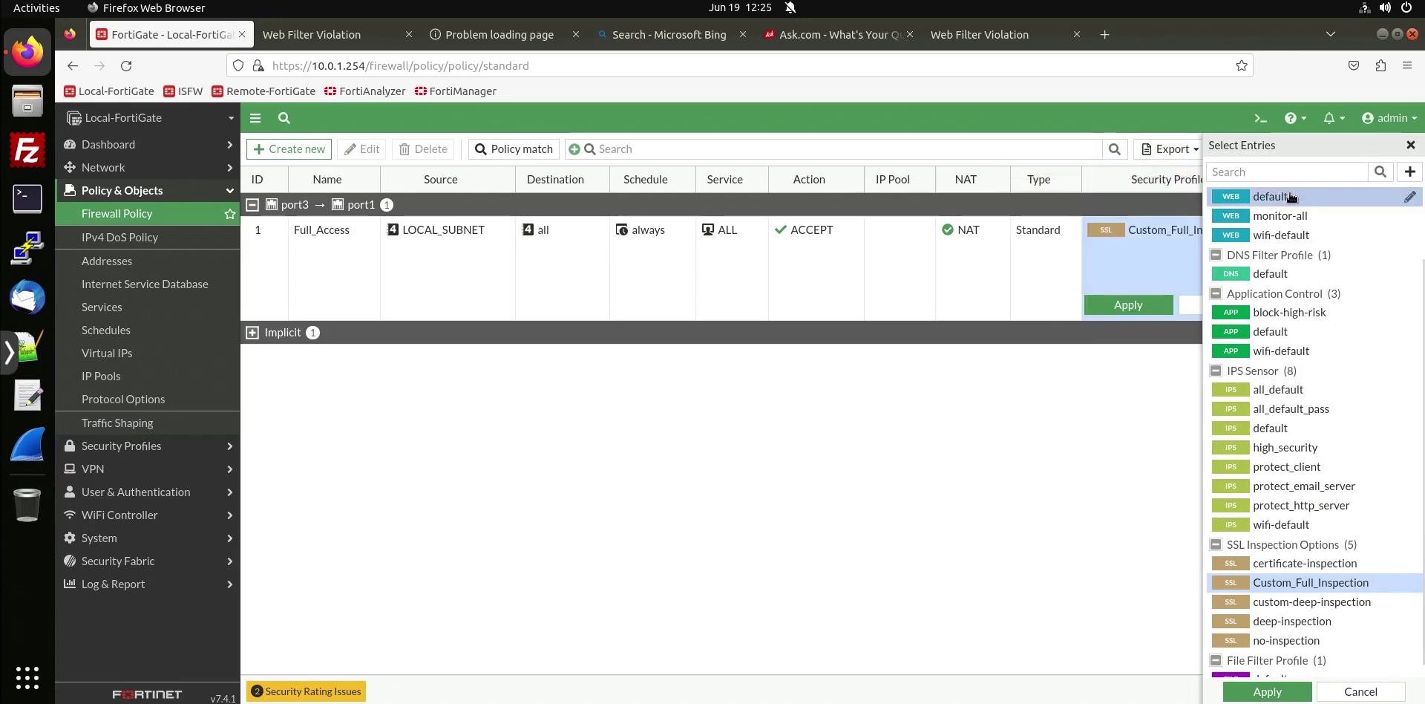
click(1252, 696)
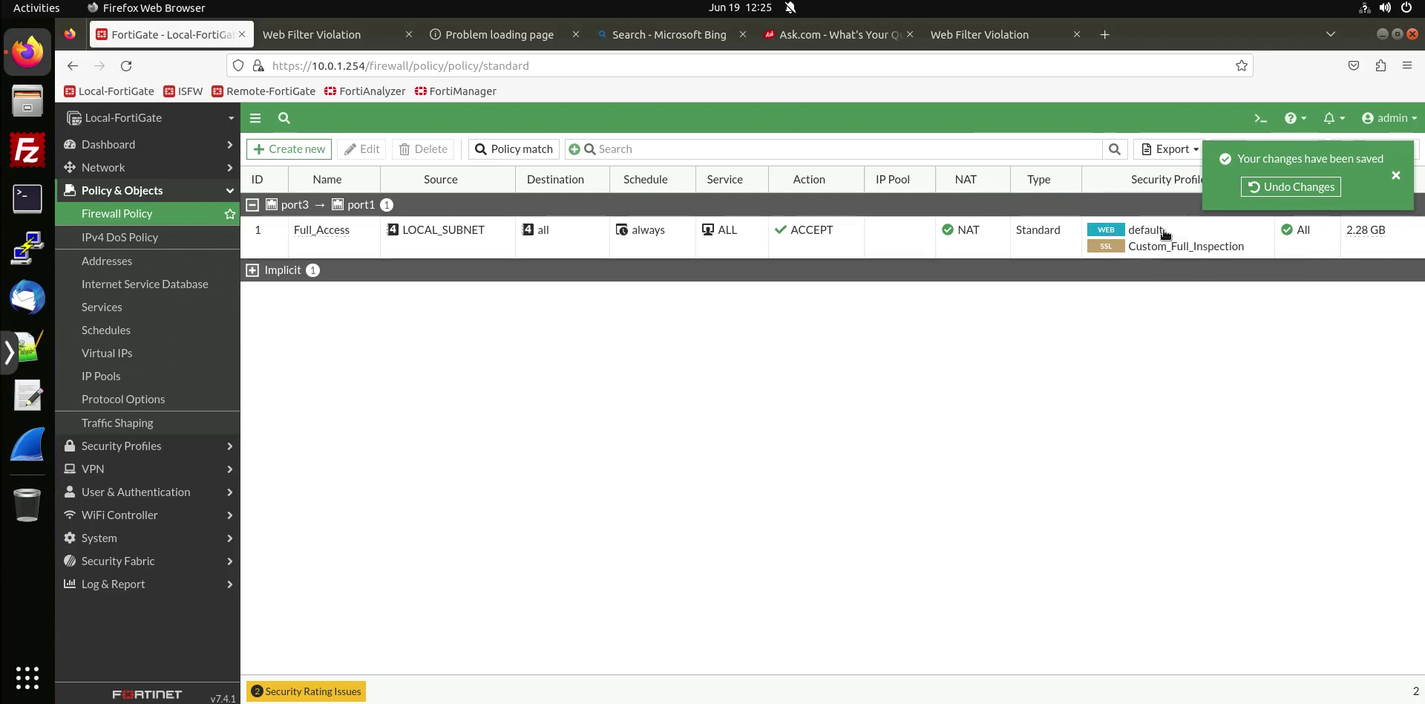
mouse_move(1165, 250)
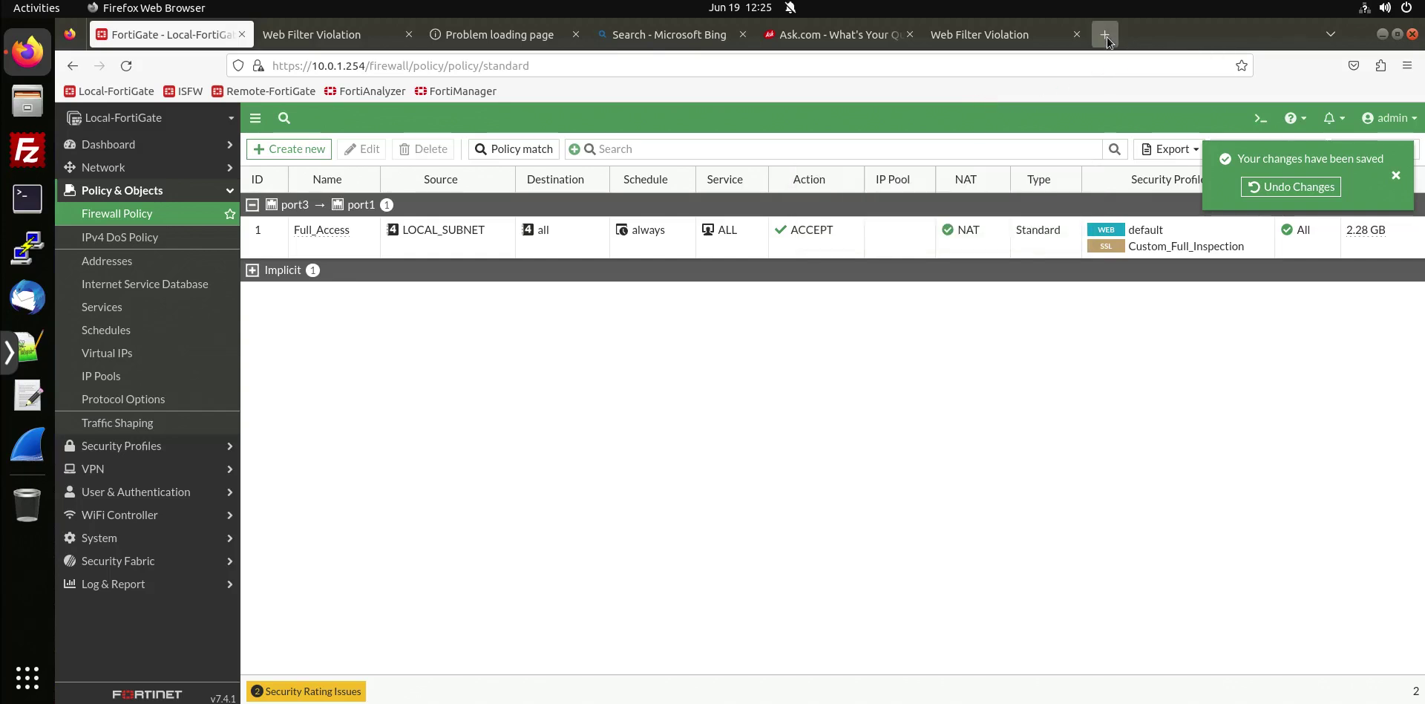
click(1110, 37)
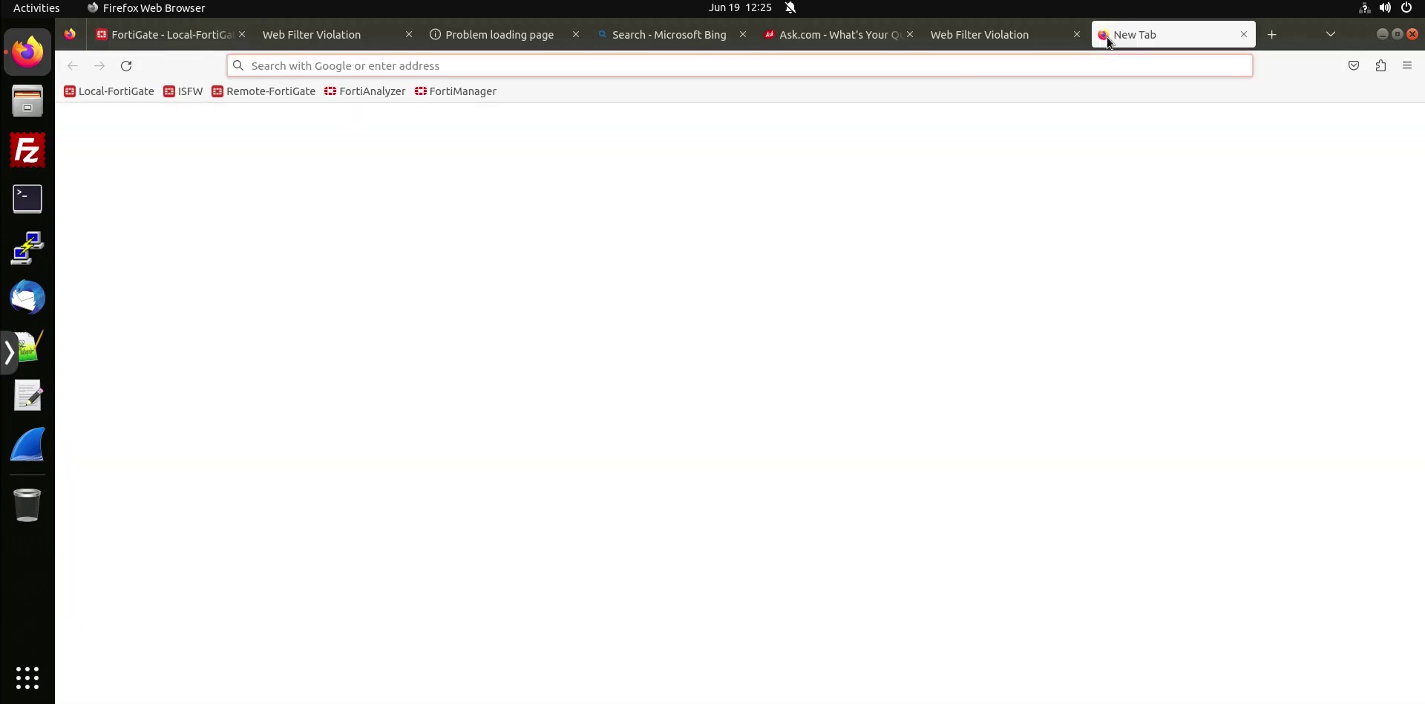
text(www.t)
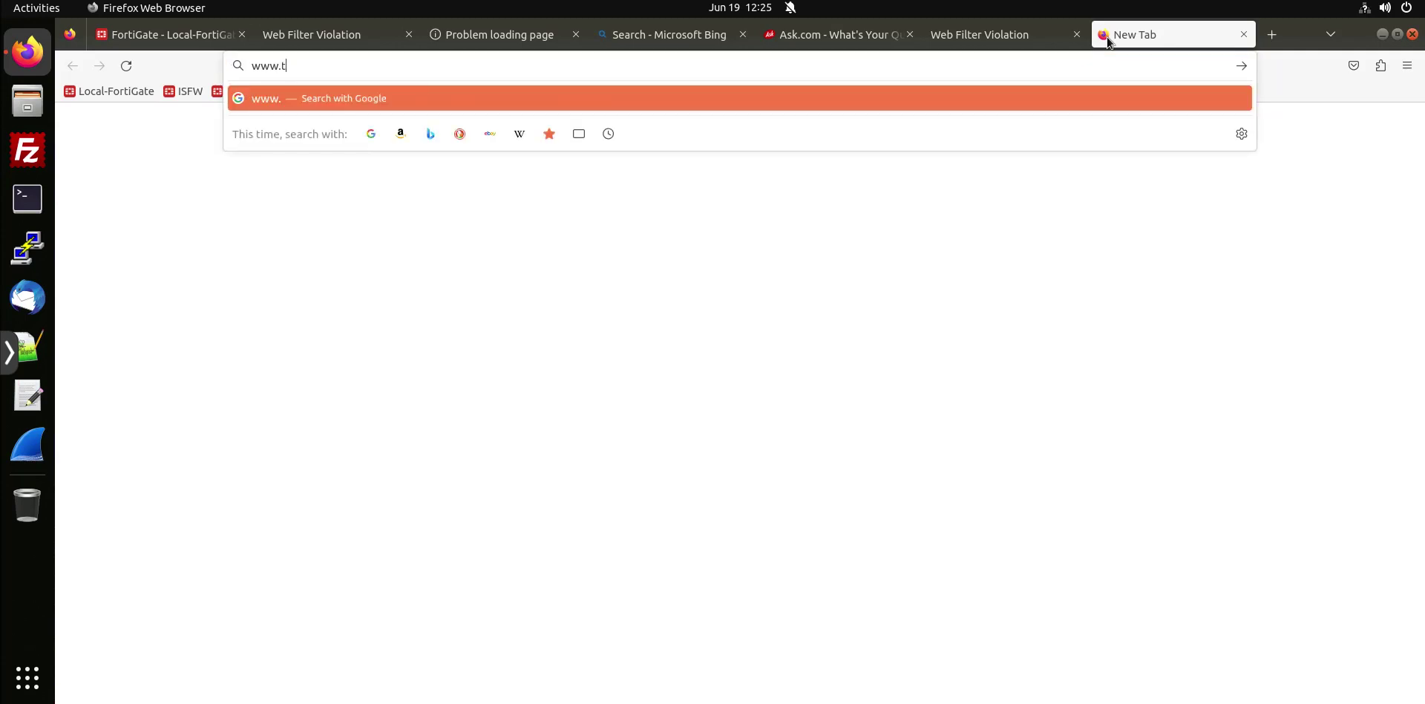
text(witter.com)
key(Return)
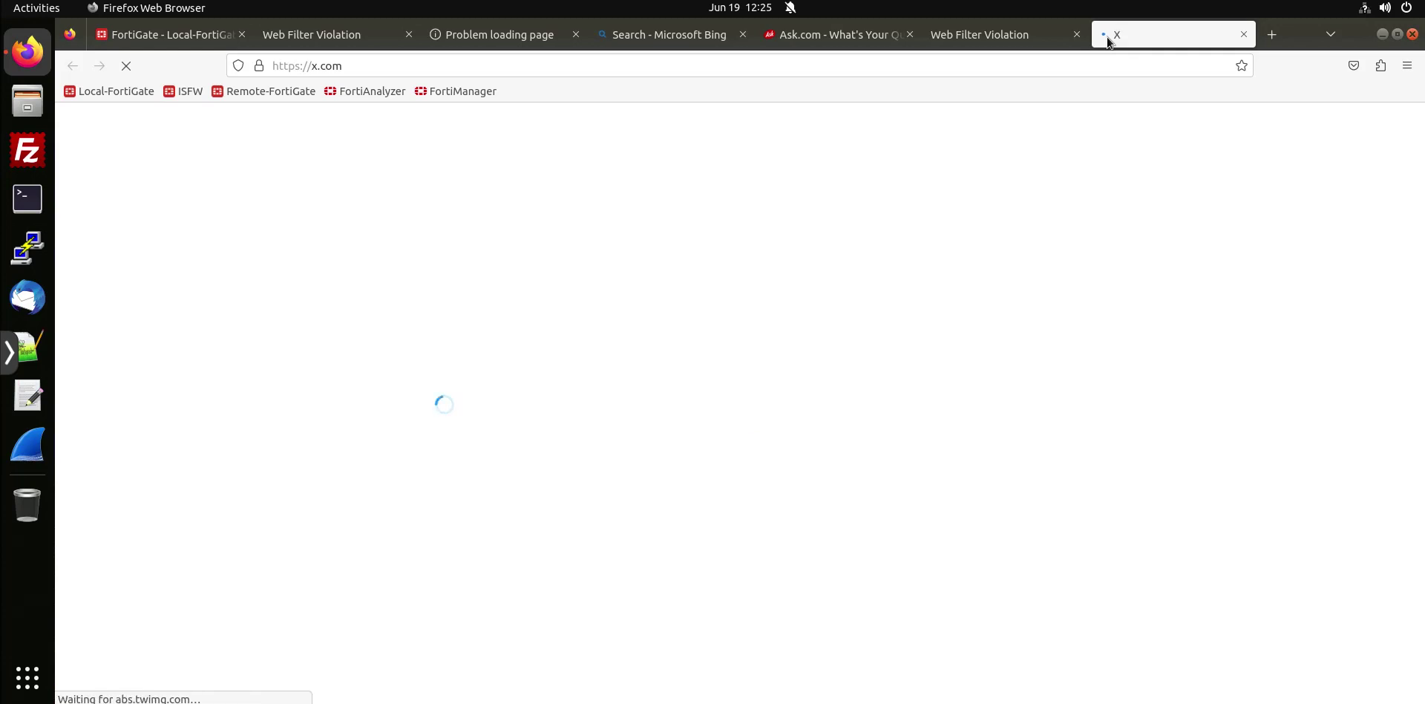
click(1272, 35)
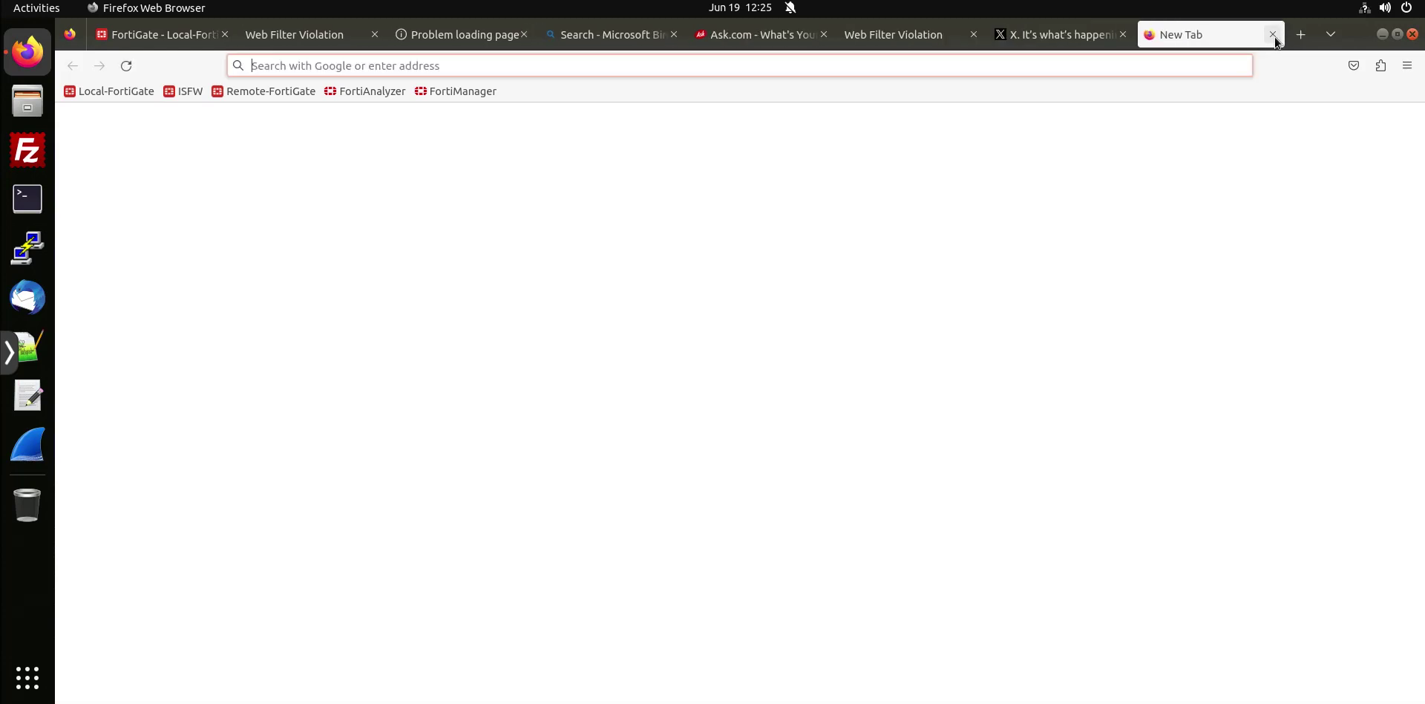
text(www.dail)
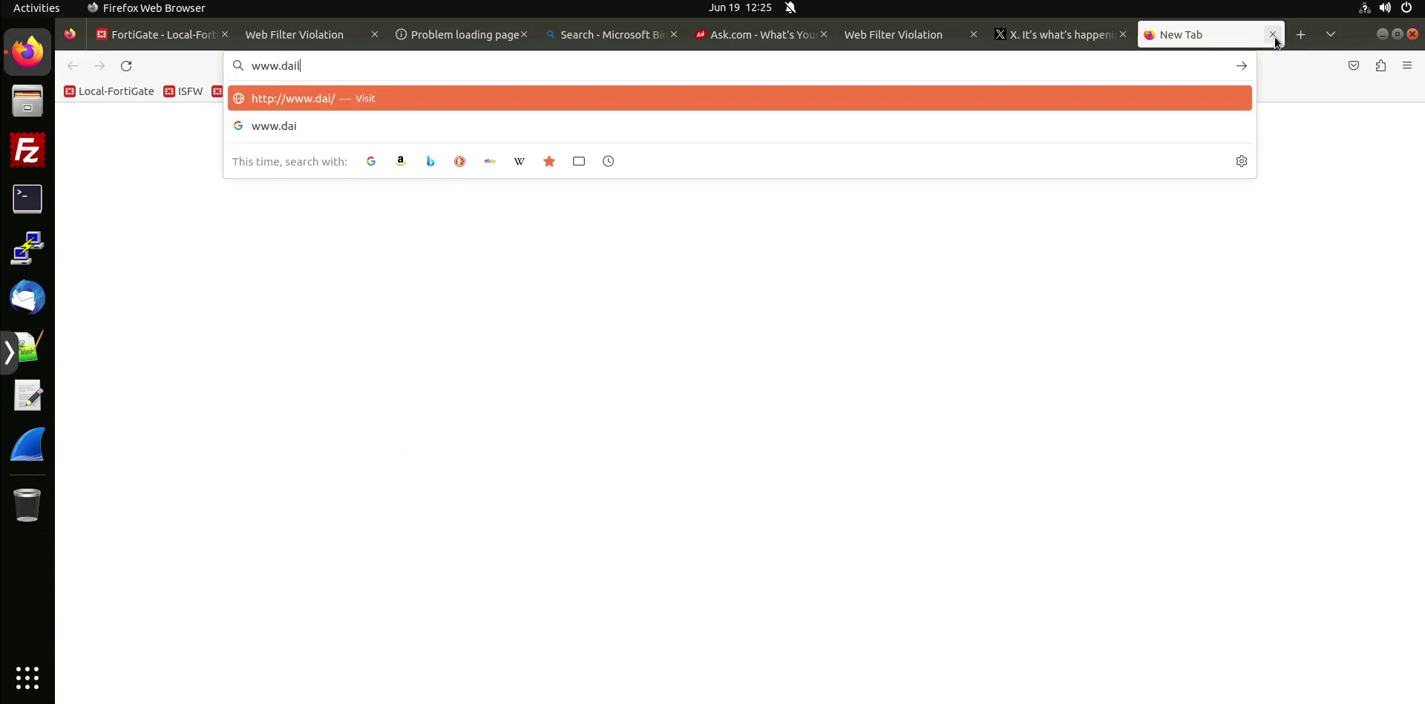
text(ymotion)
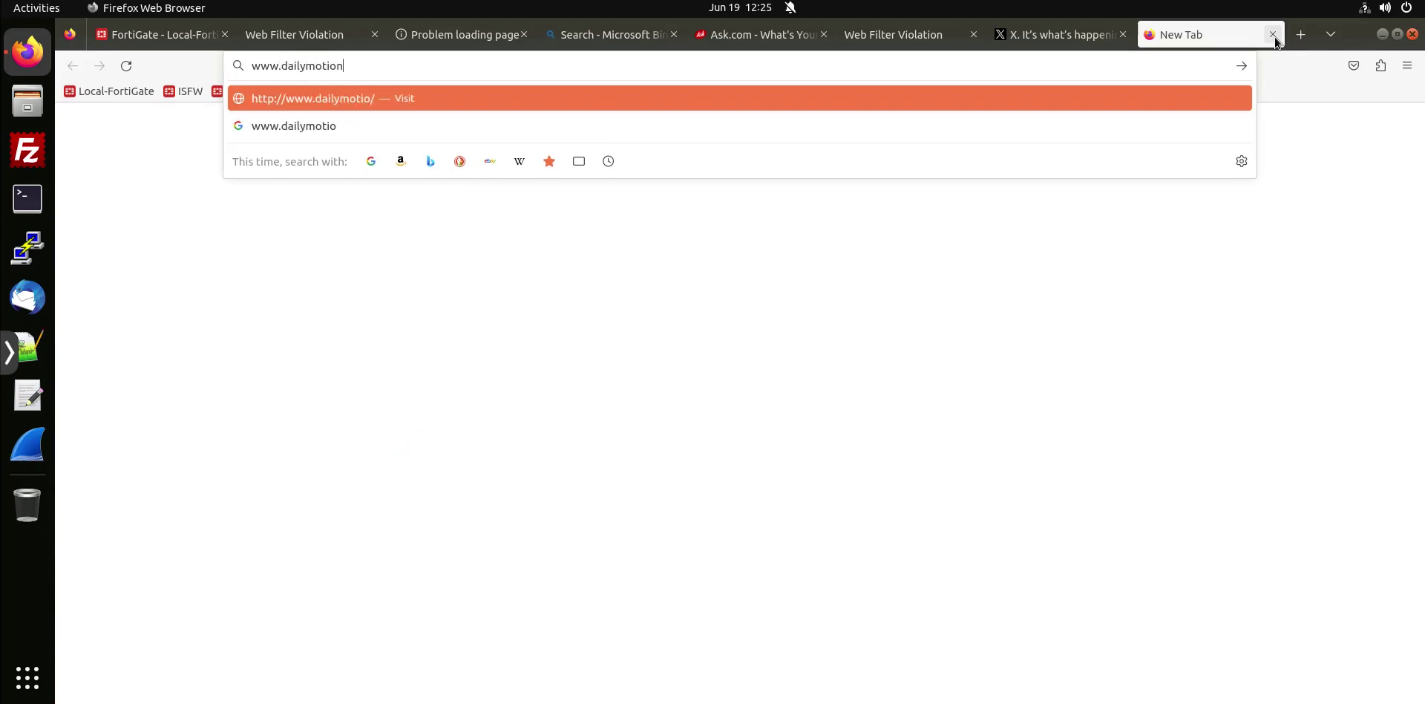
text(.com)
key(Return)
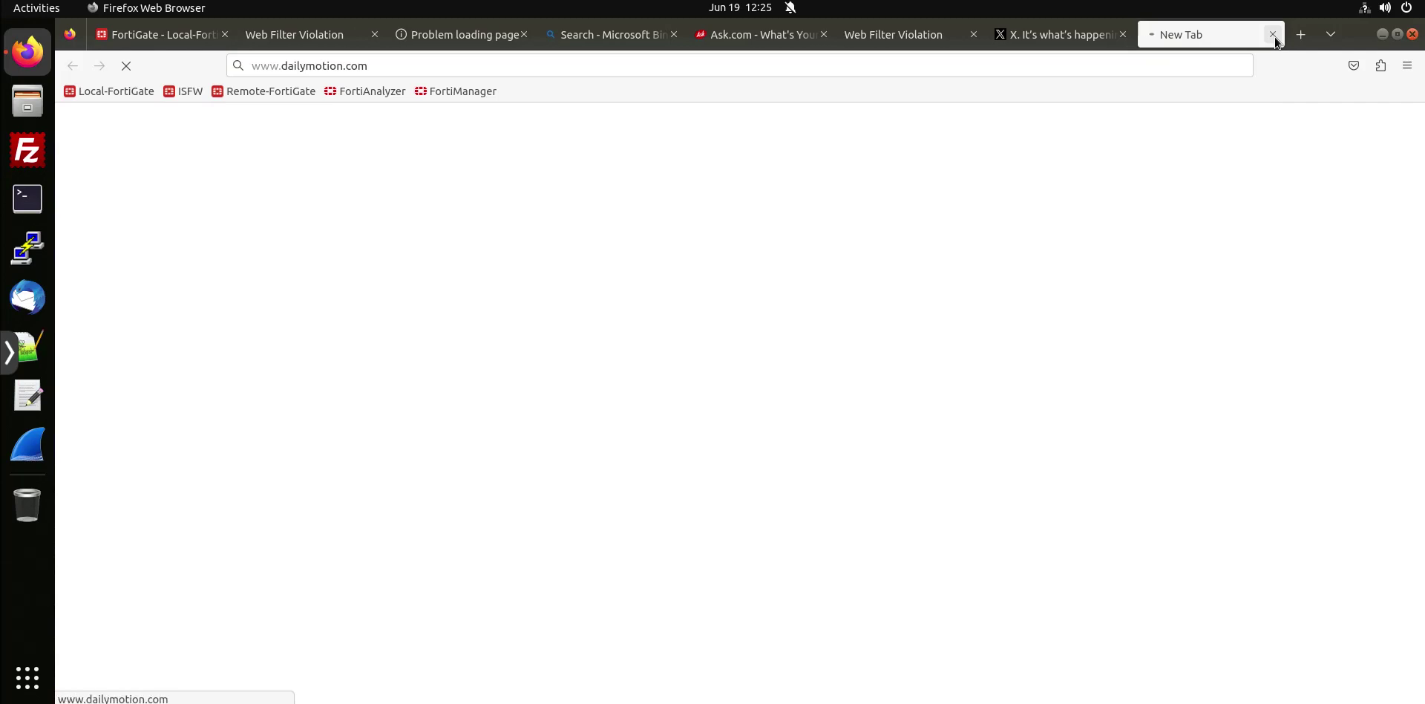
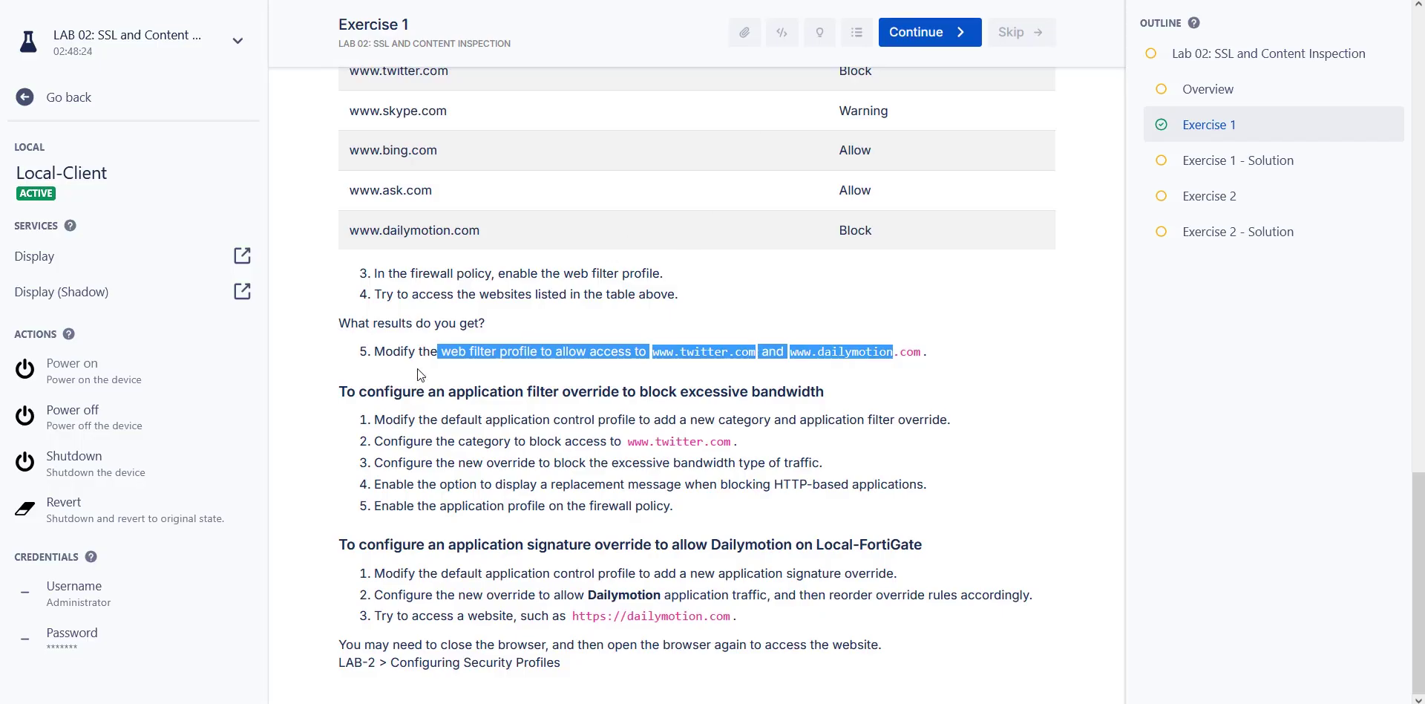
click(367, 345)
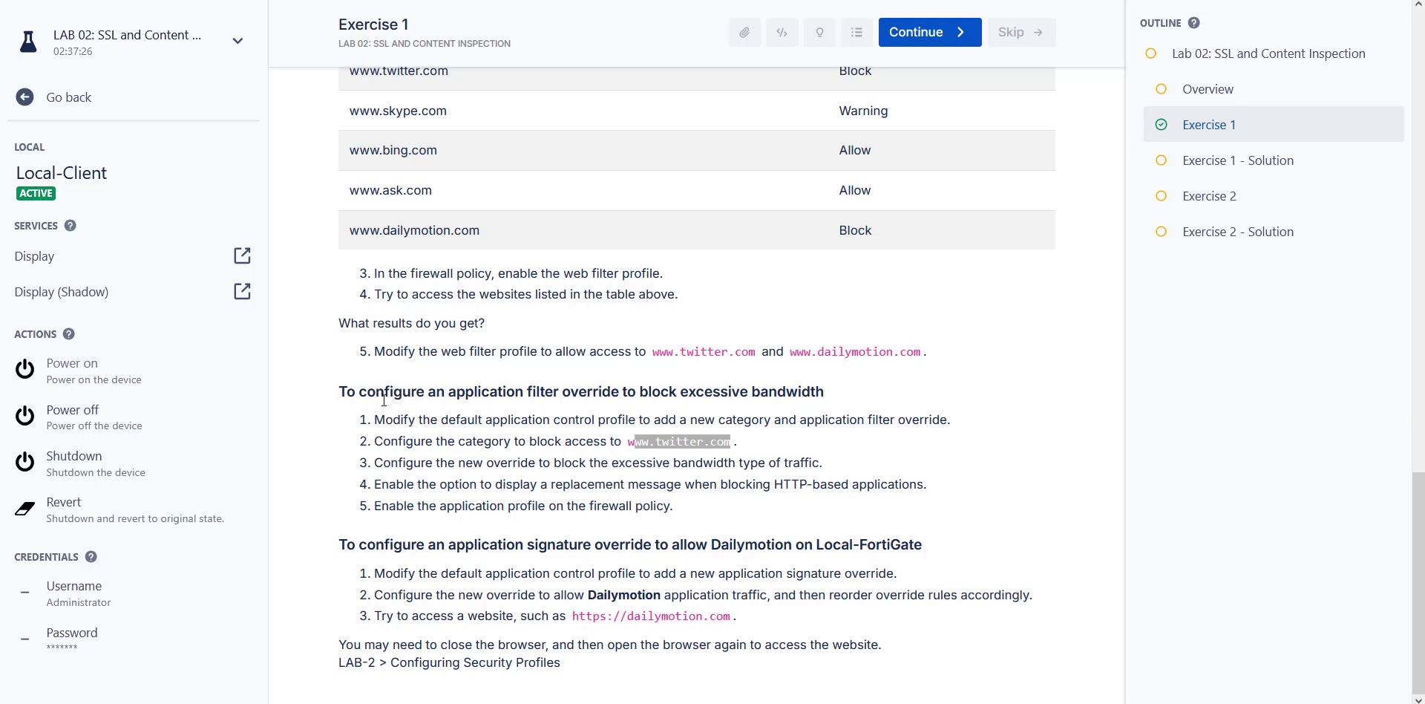
drag(346, 392, 748, 399)
drag(834, 399, 642, 401)
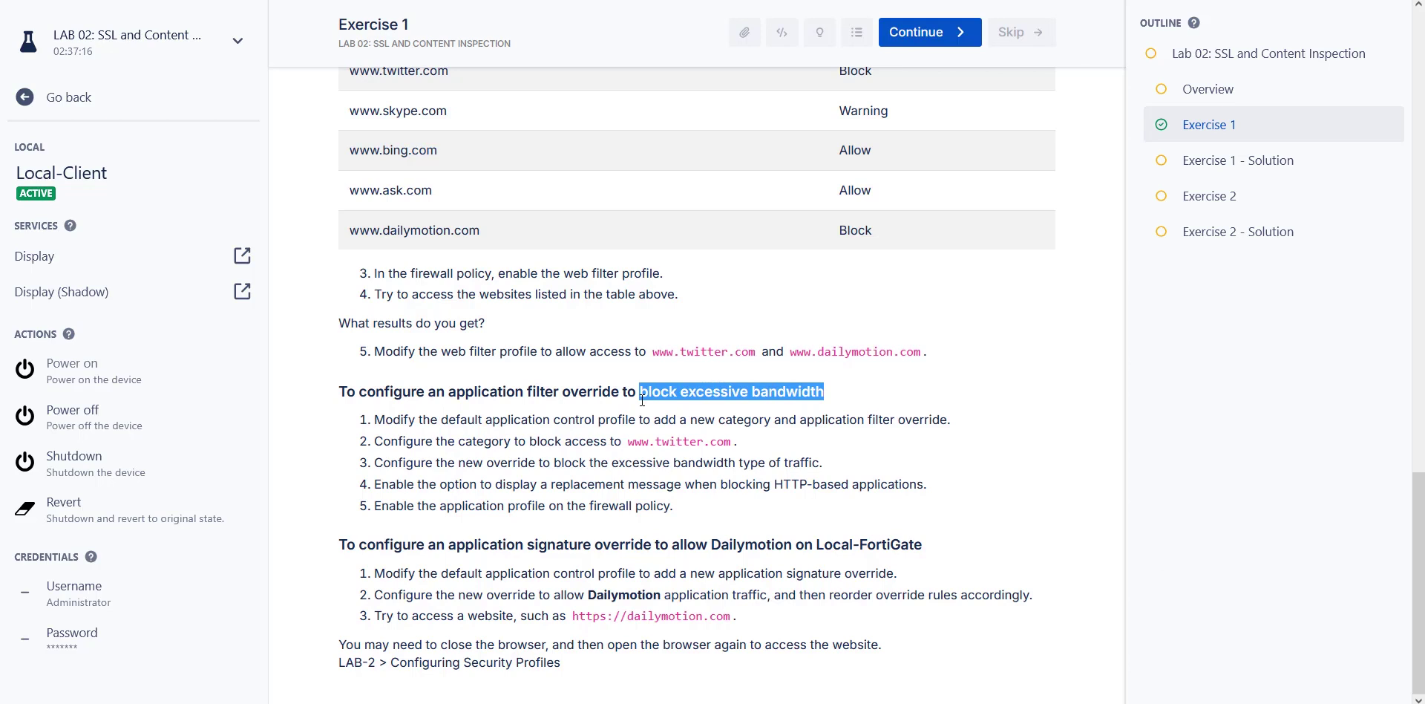
double_click(463, 420)
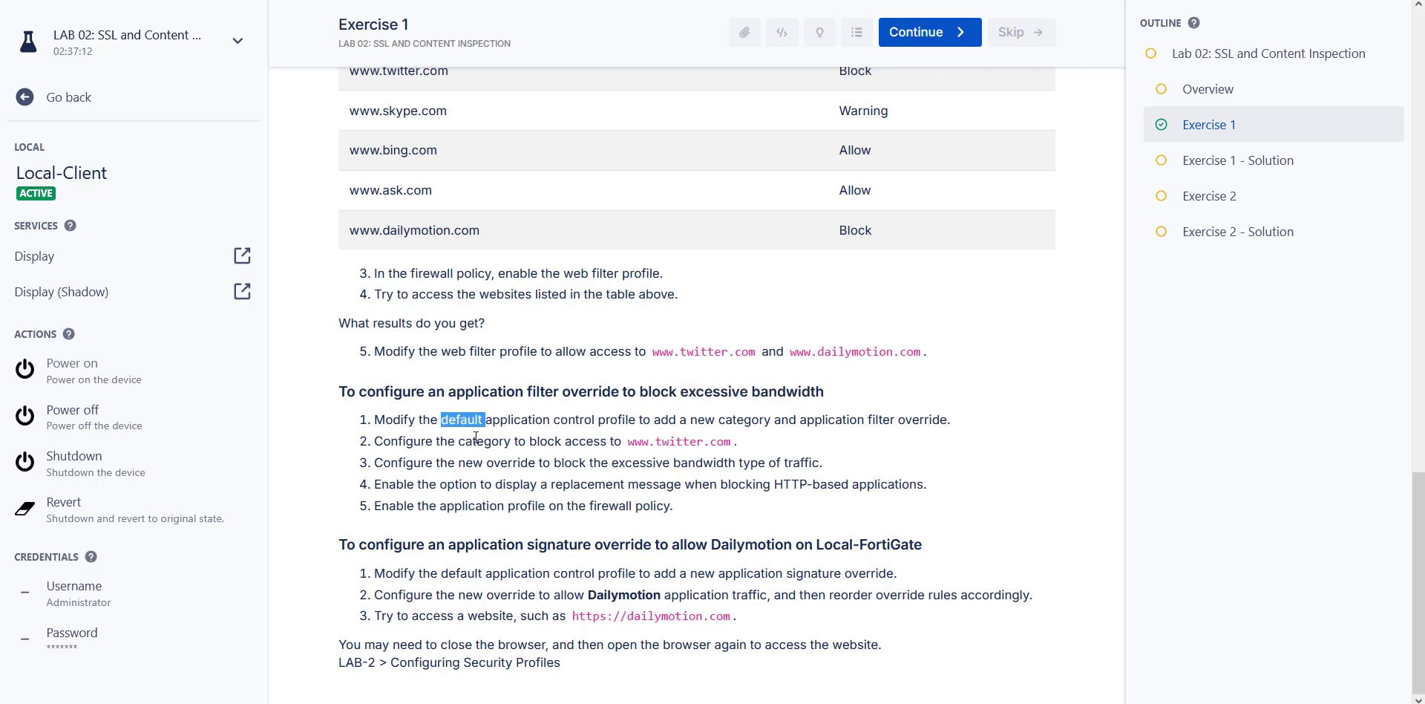
drag(624, 444, 717, 439)
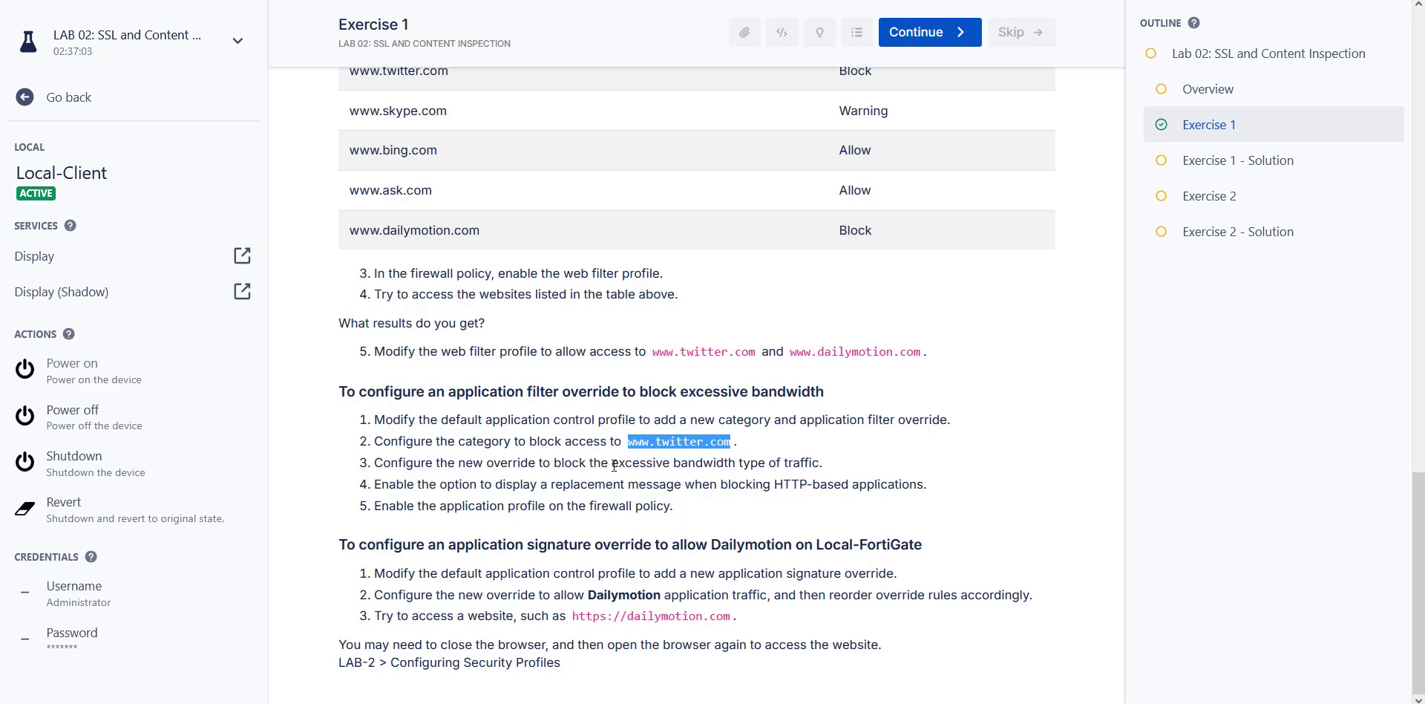
drag(609, 467, 740, 470)
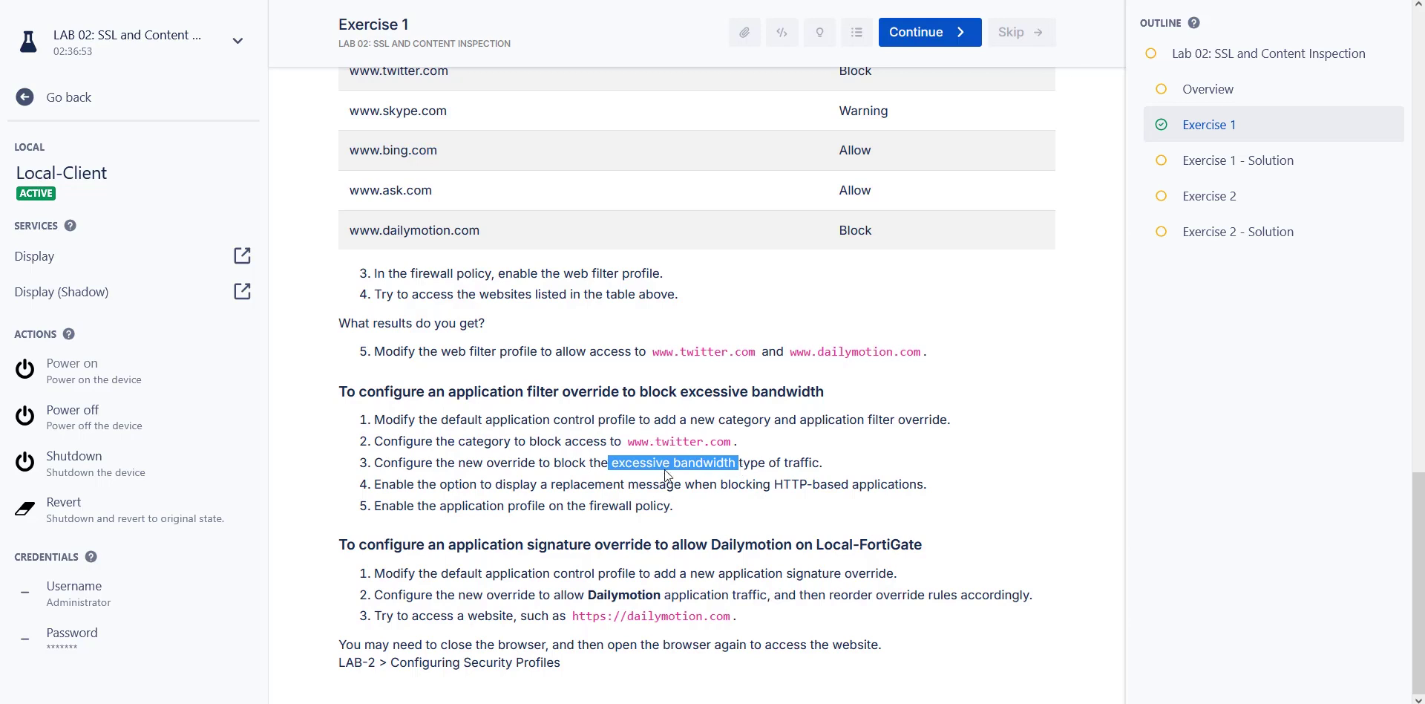
click(612, 475)
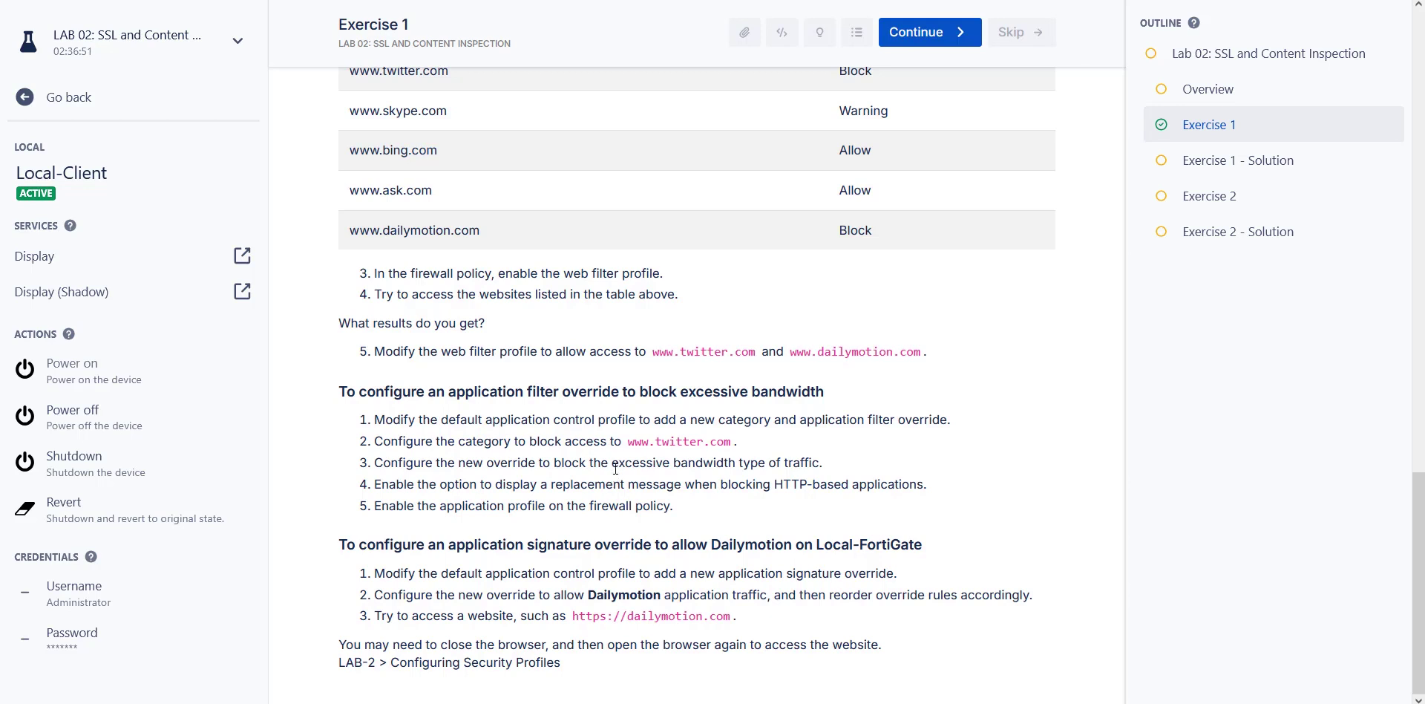
drag(615, 468, 737, 458)
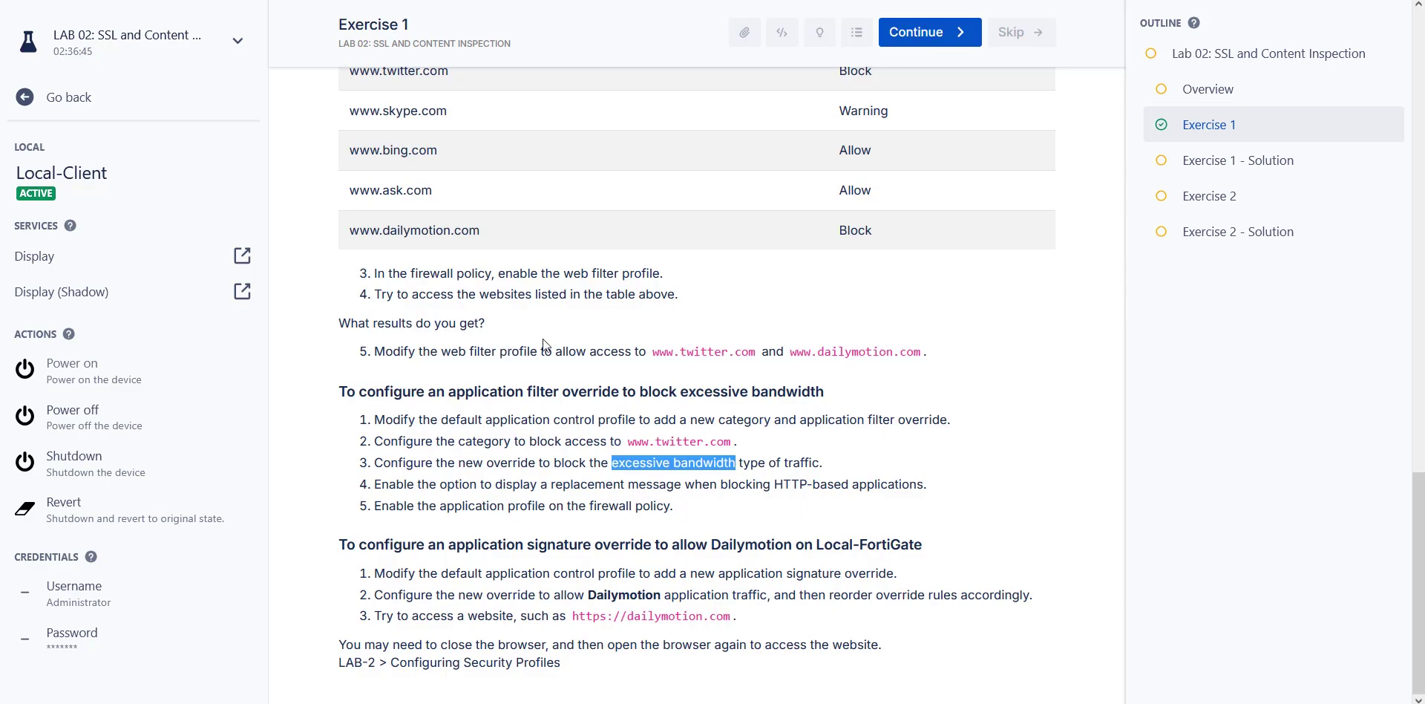
key(ctrl+Tab)
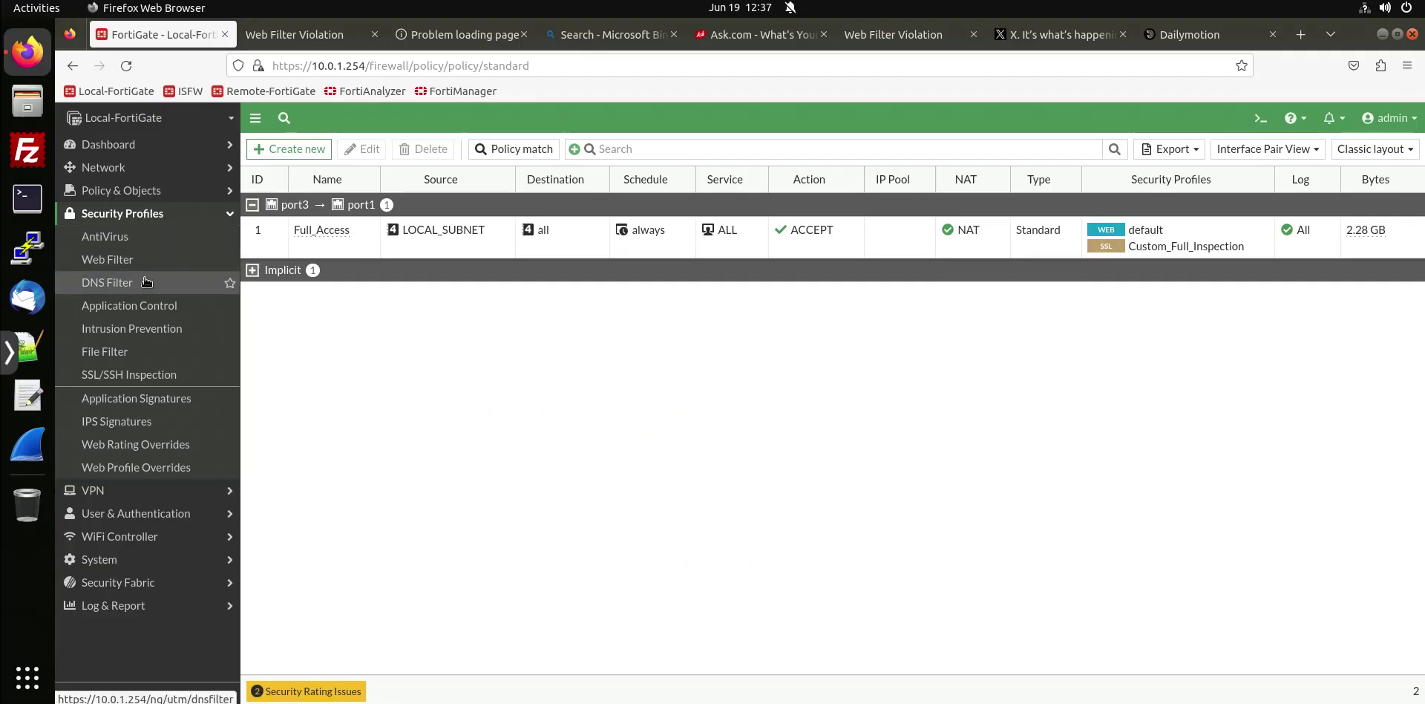
In the default application control profile, set the Social Media category to Block.
click(160, 305)
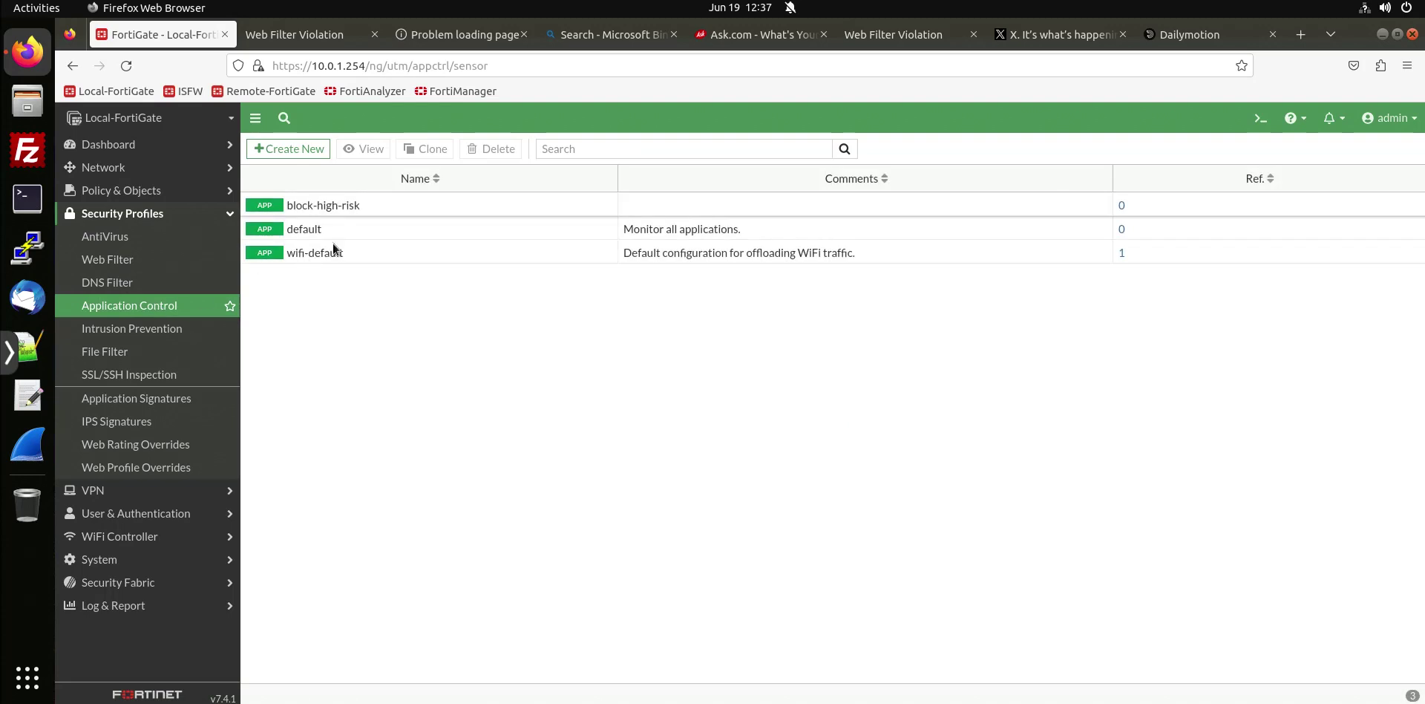
double_click(369, 236)
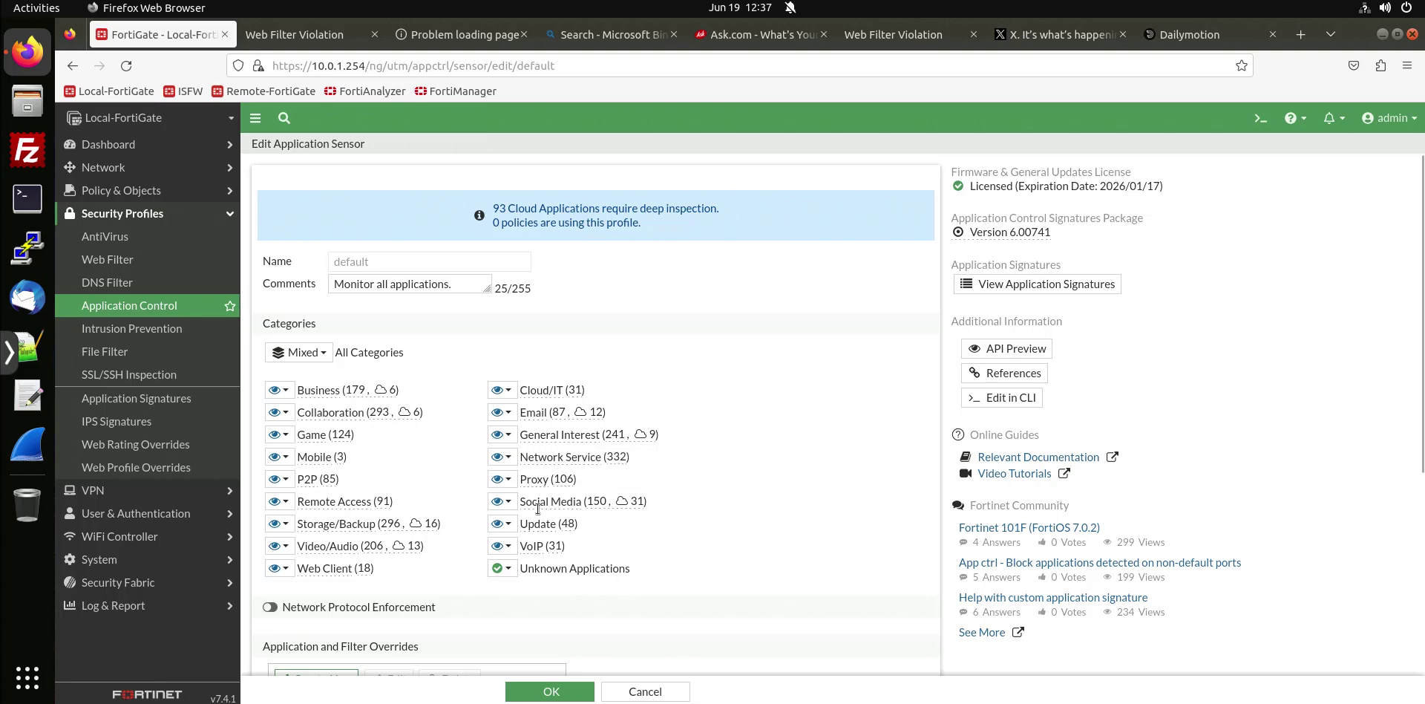
click(508, 501)
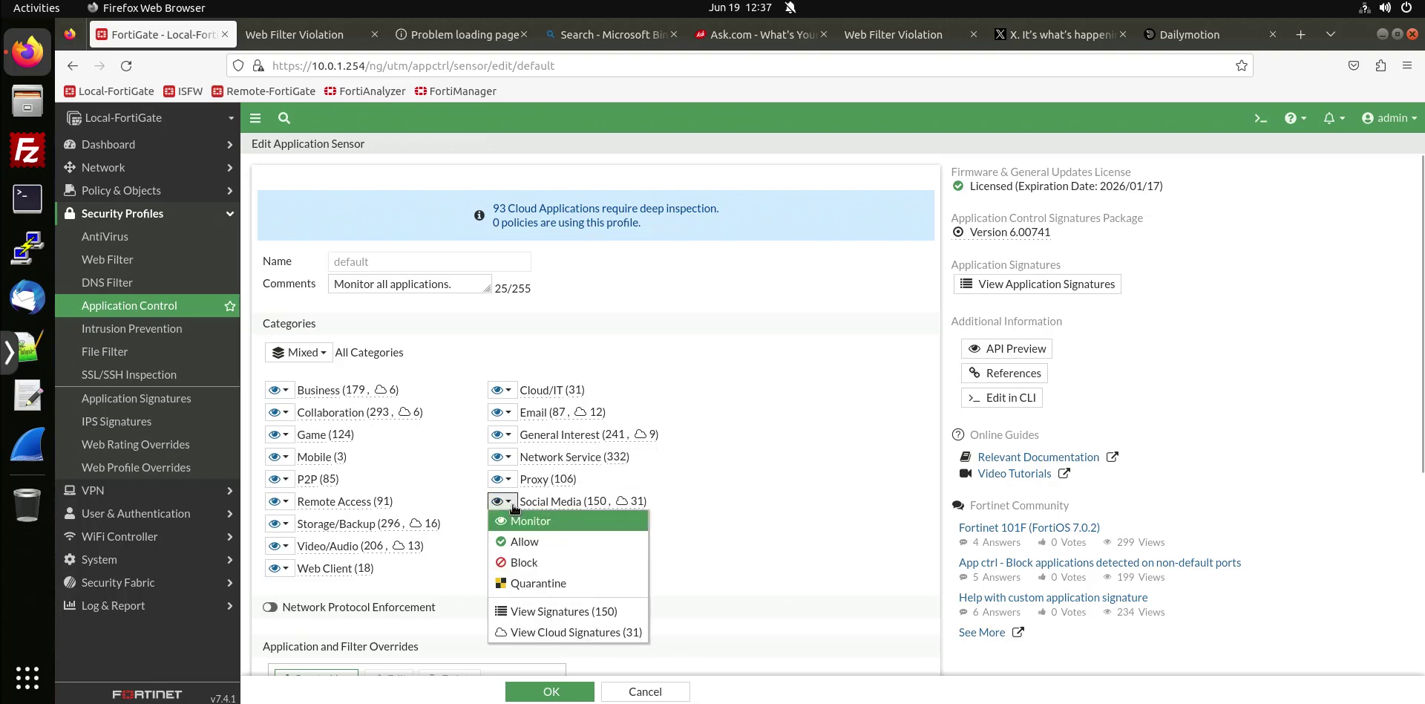
click(524, 562)
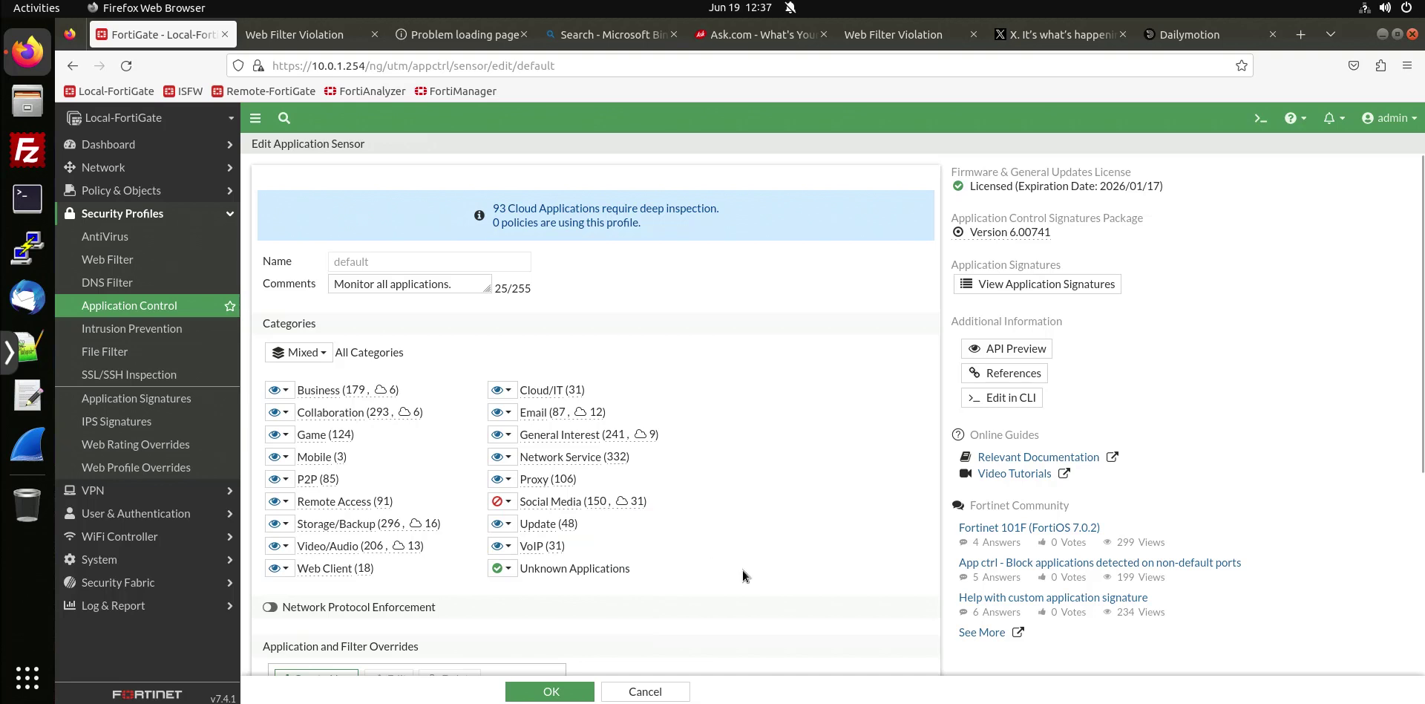
scroll(721, 630, down, 3)
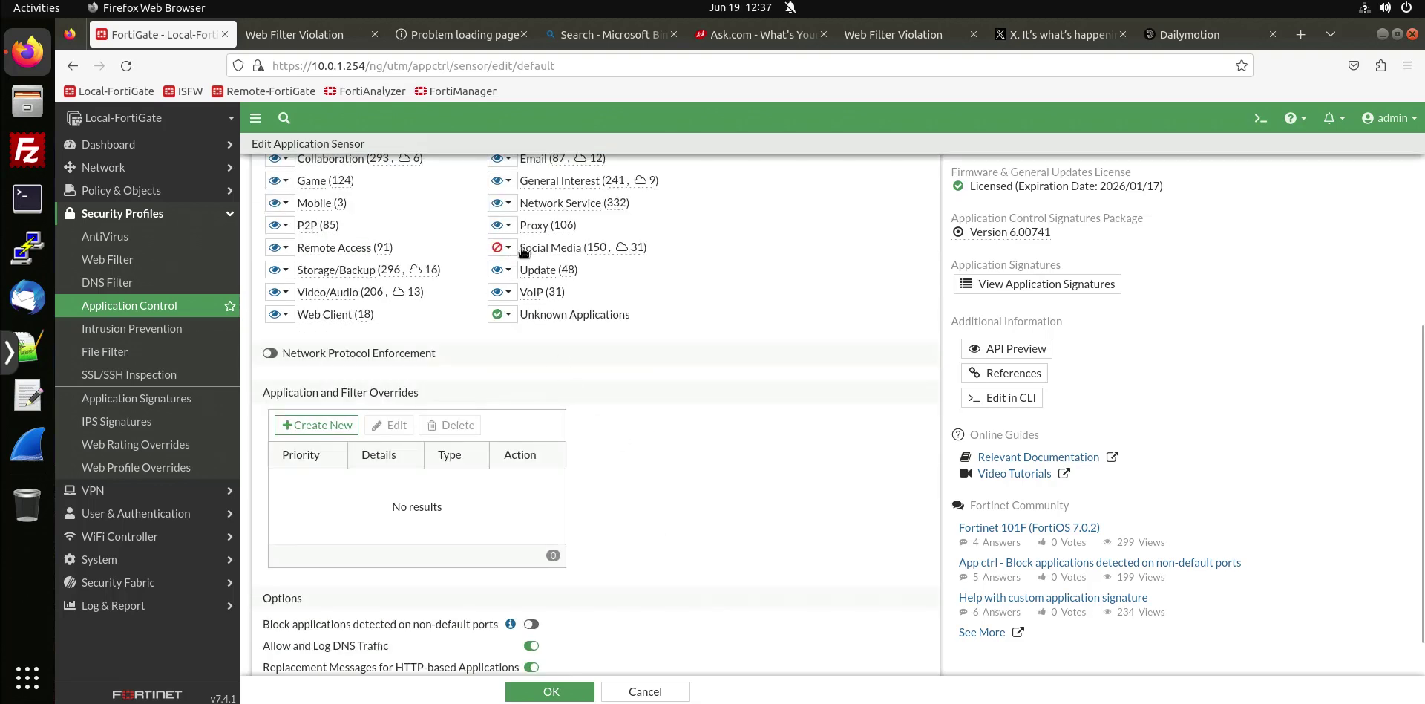
Note 'excessive bandwidth' in lab step 3 and begin a new application and filter override.
mouse_move(528, 245)
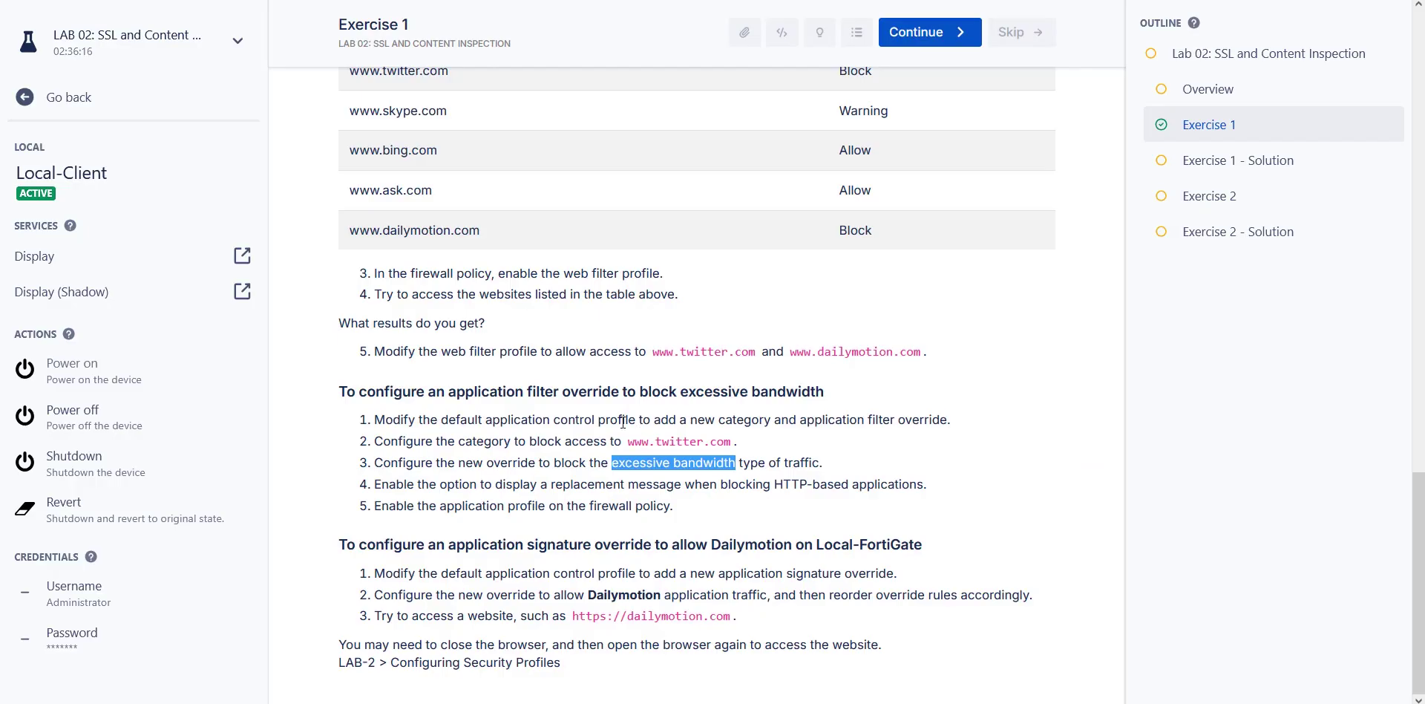
click(507, 466)
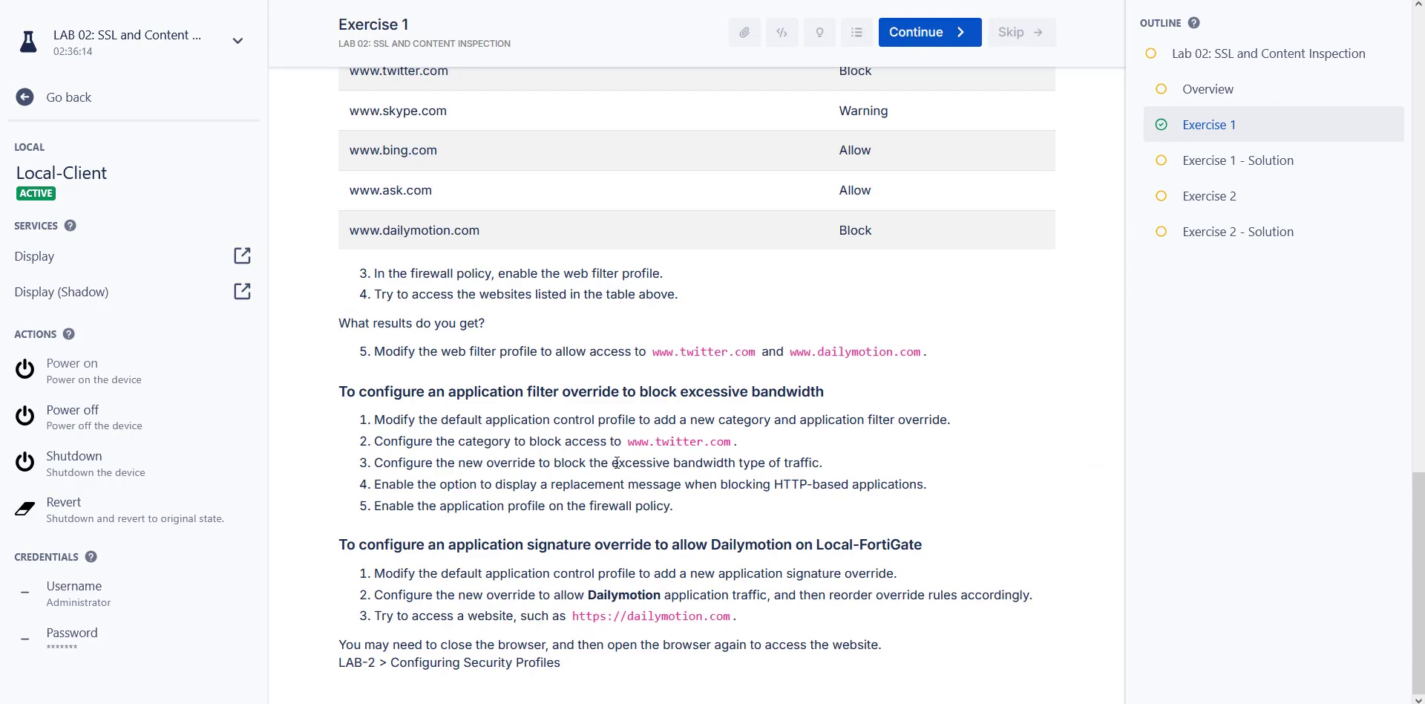
drag(614, 464, 739, 463)
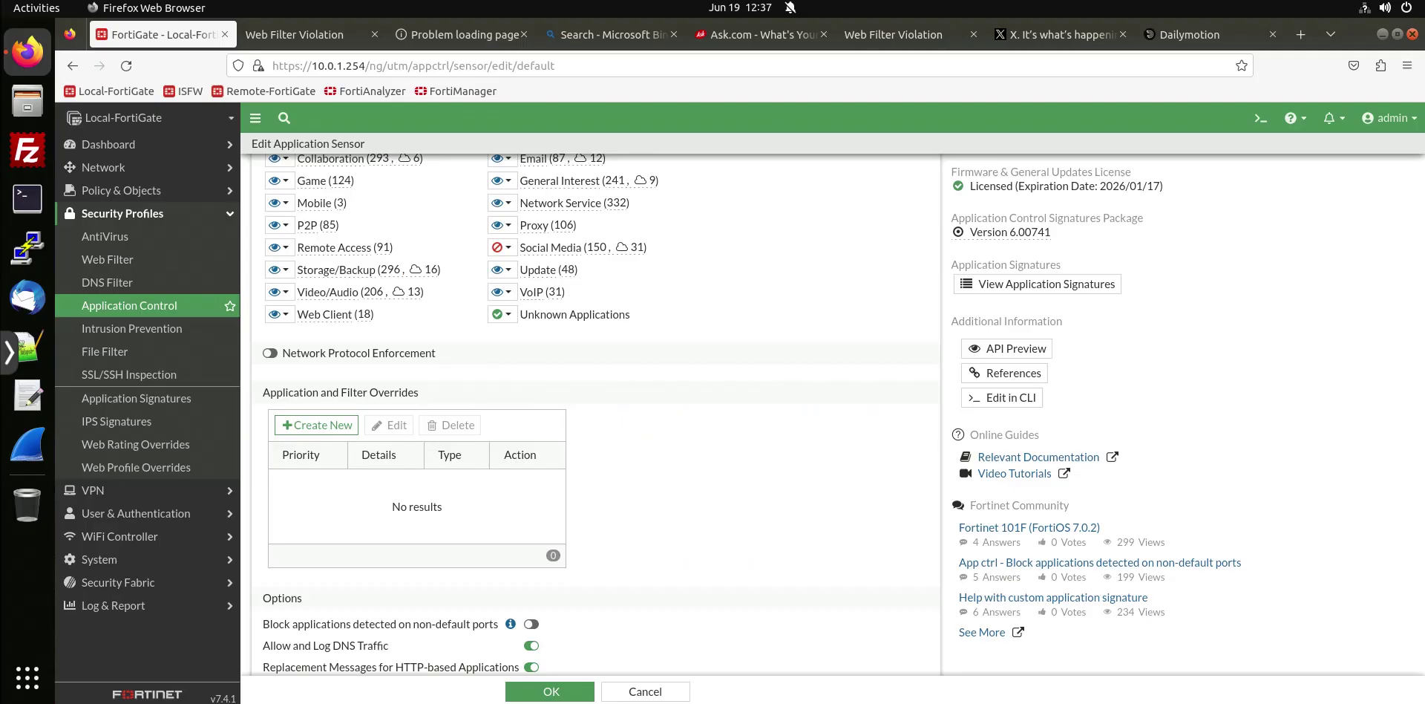
click(321, 435)
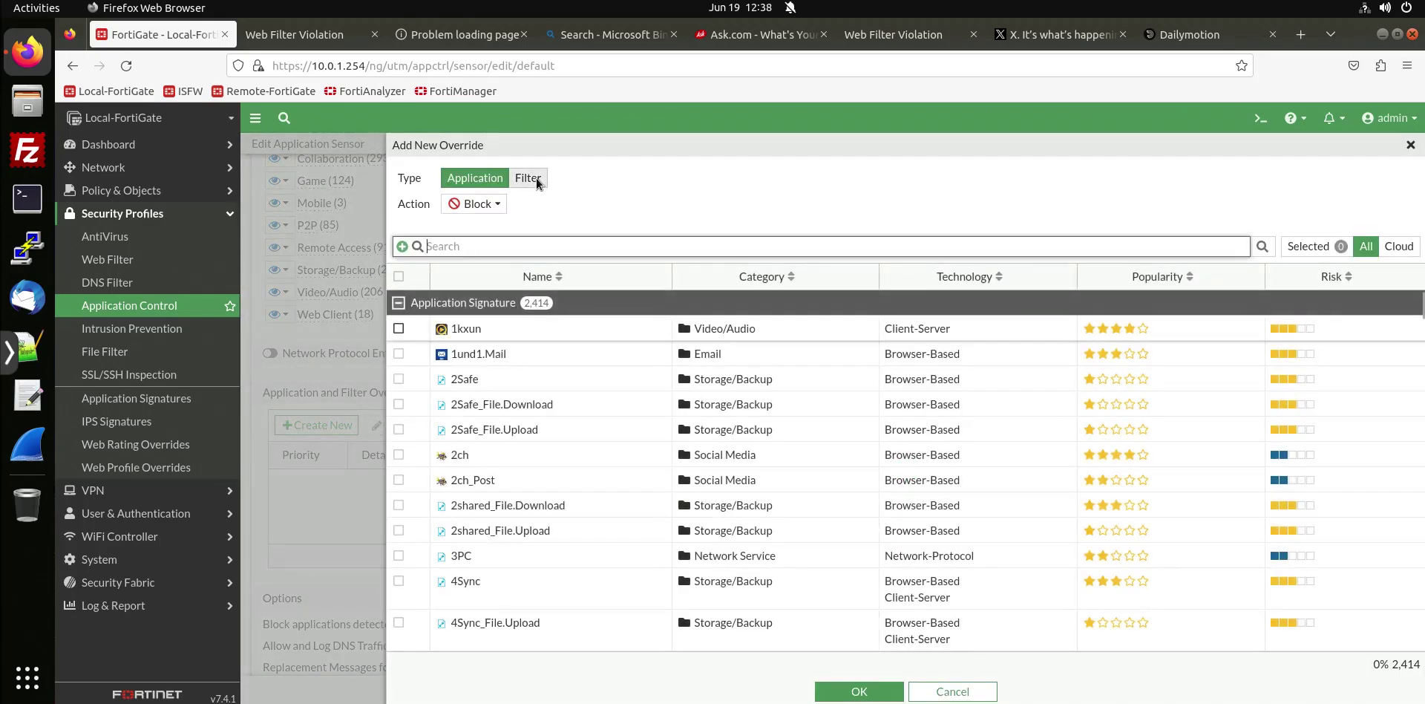
Create a Filter-type override that blocks the Excessive-Bandwidth behavior and save it.
click(536, 177)
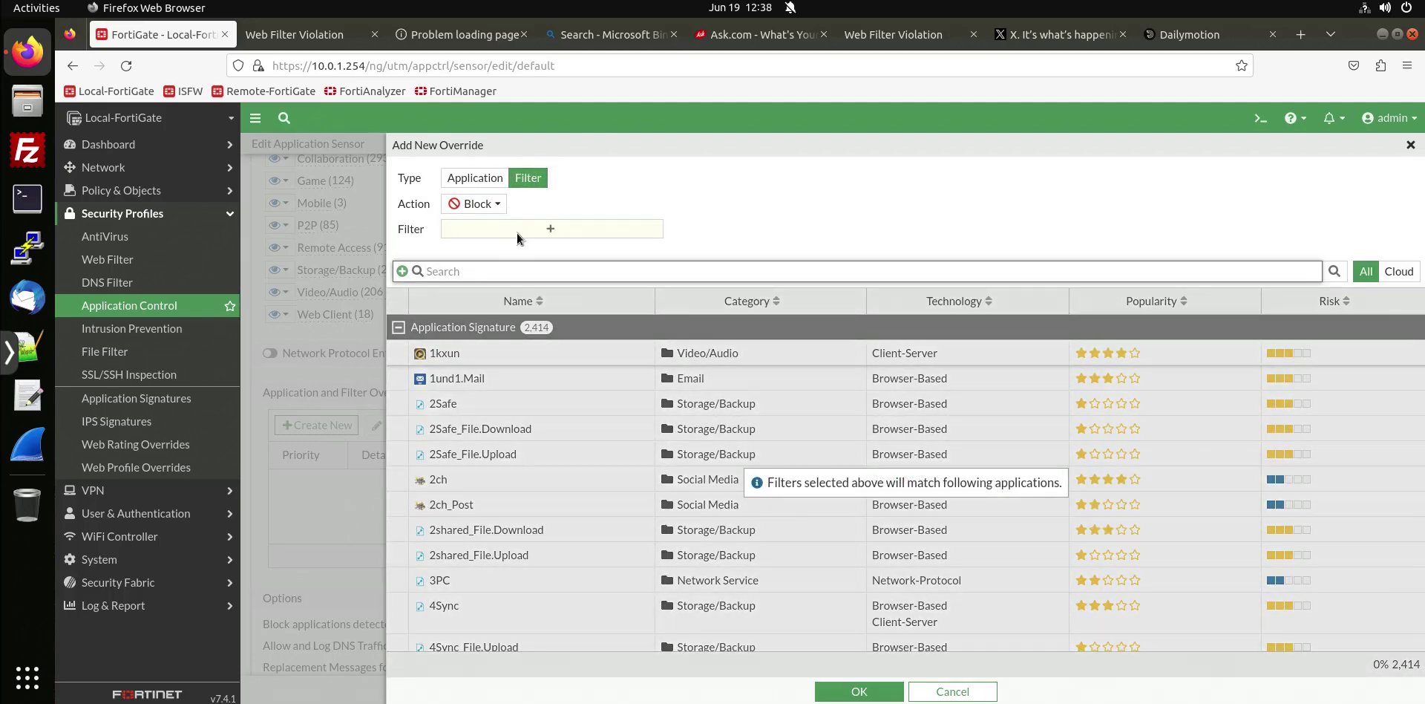
click(519, 232)
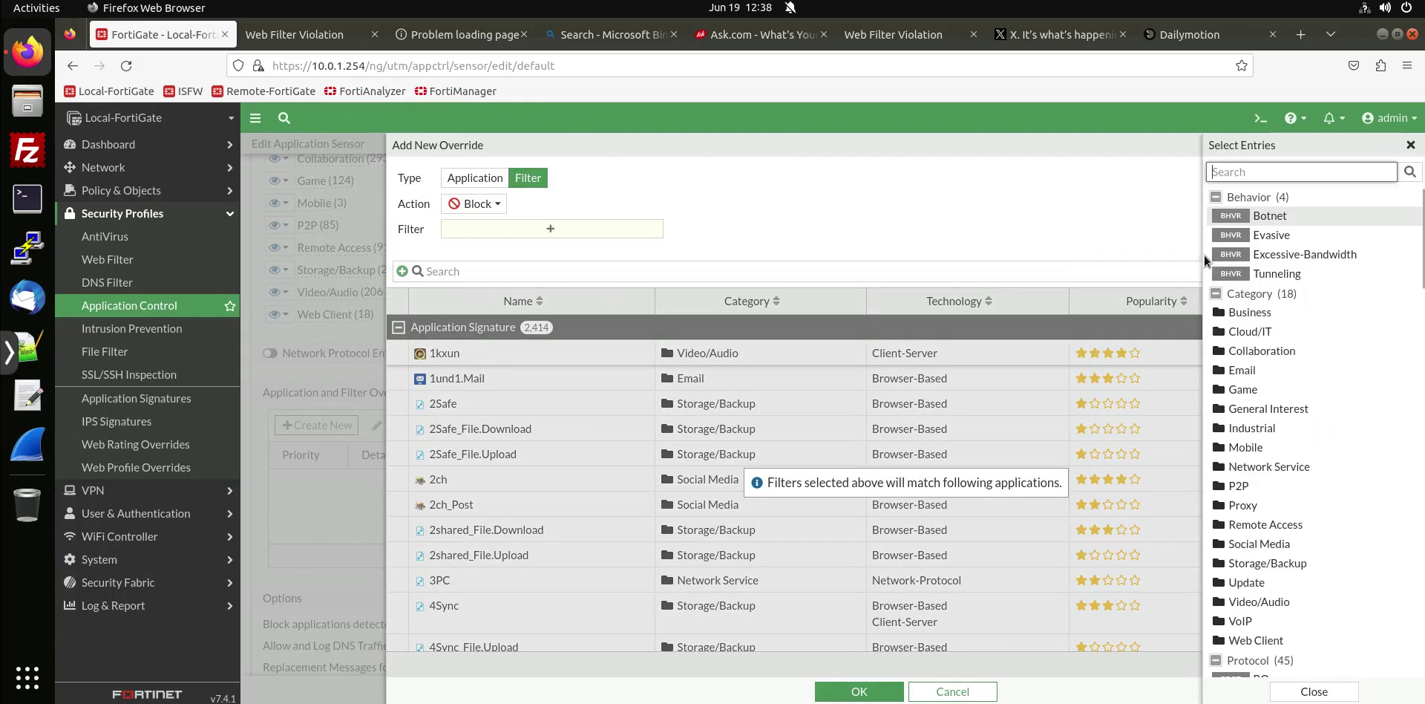
click(1258, 256)
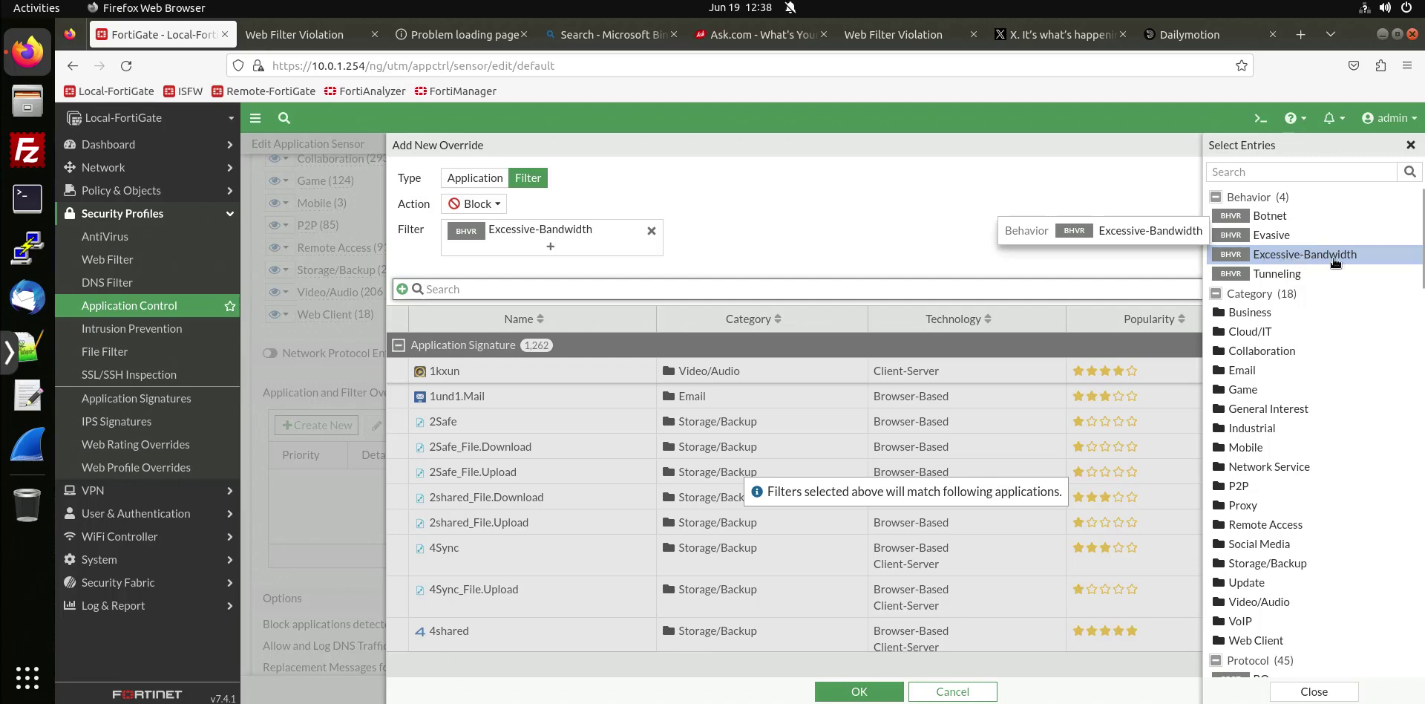
click(1411, 145)
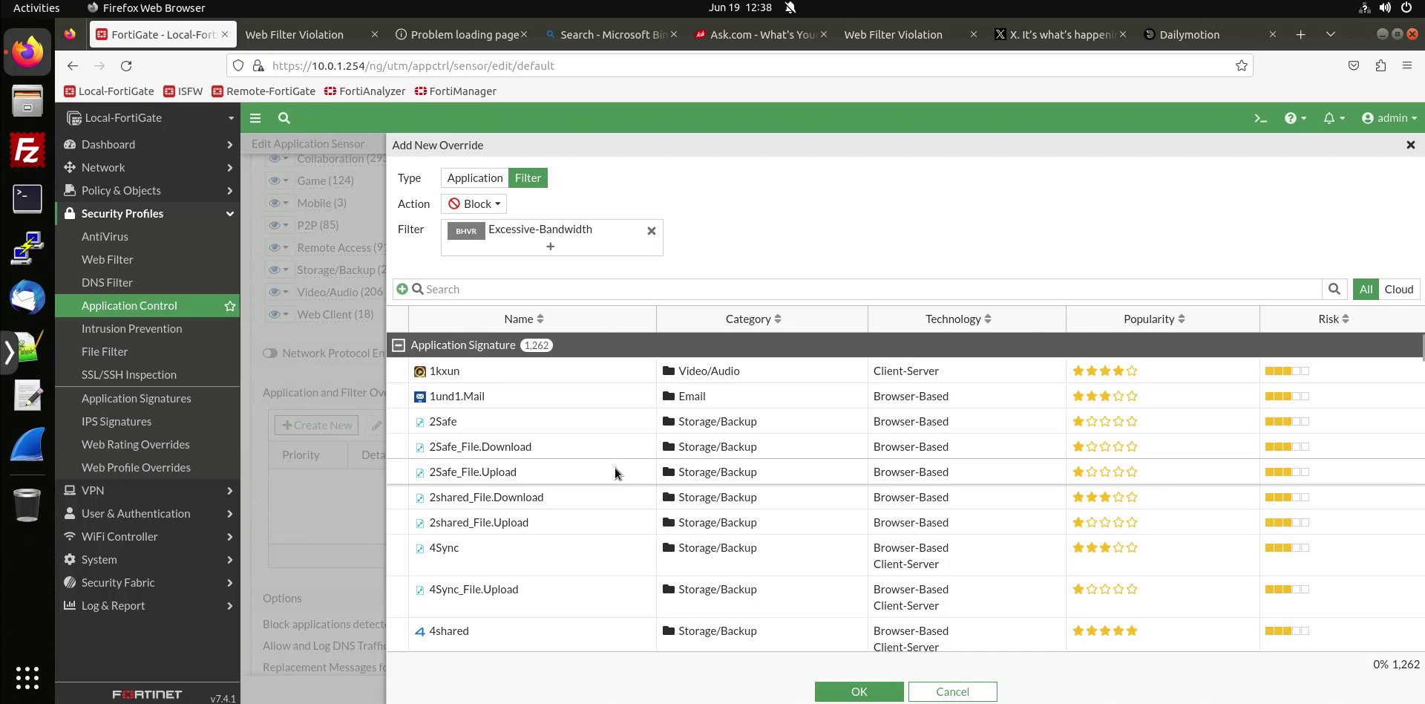
scroll(616, 473, down, 5)
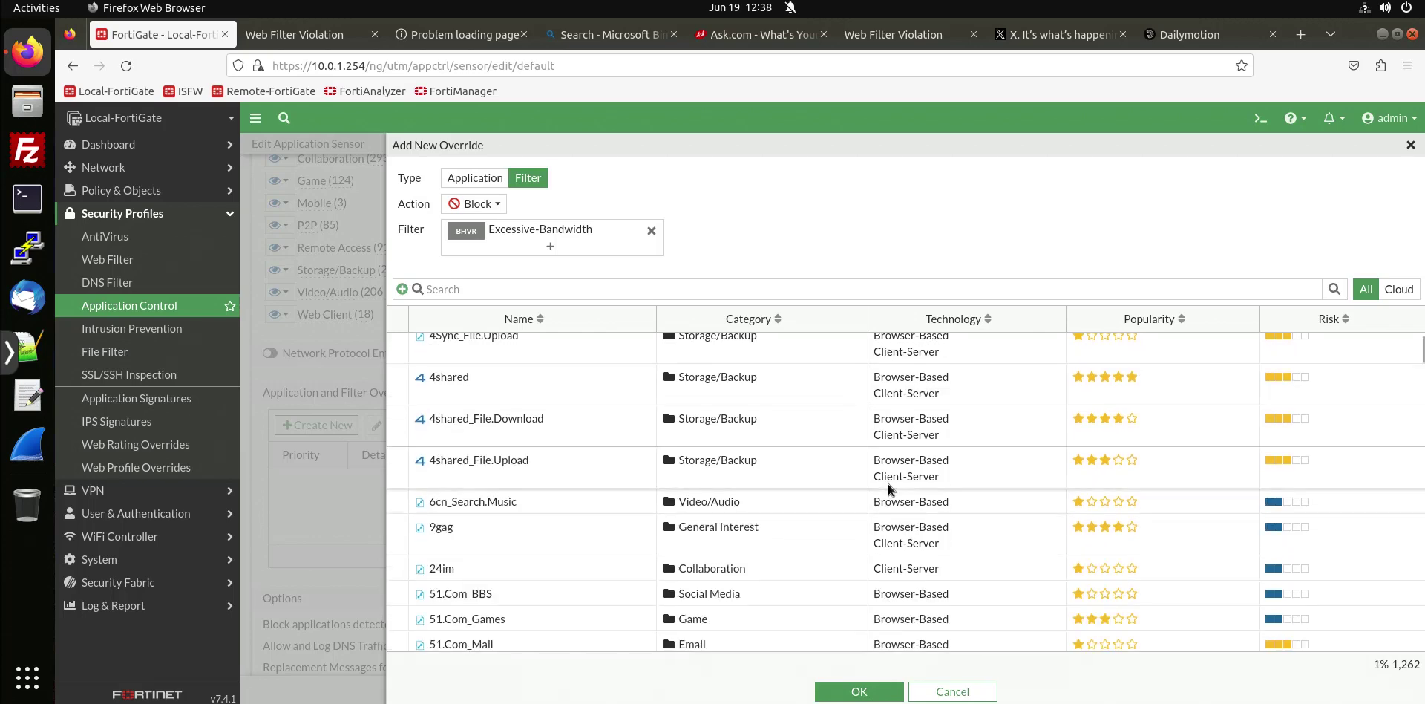
scroll(824, 511, down, 5)
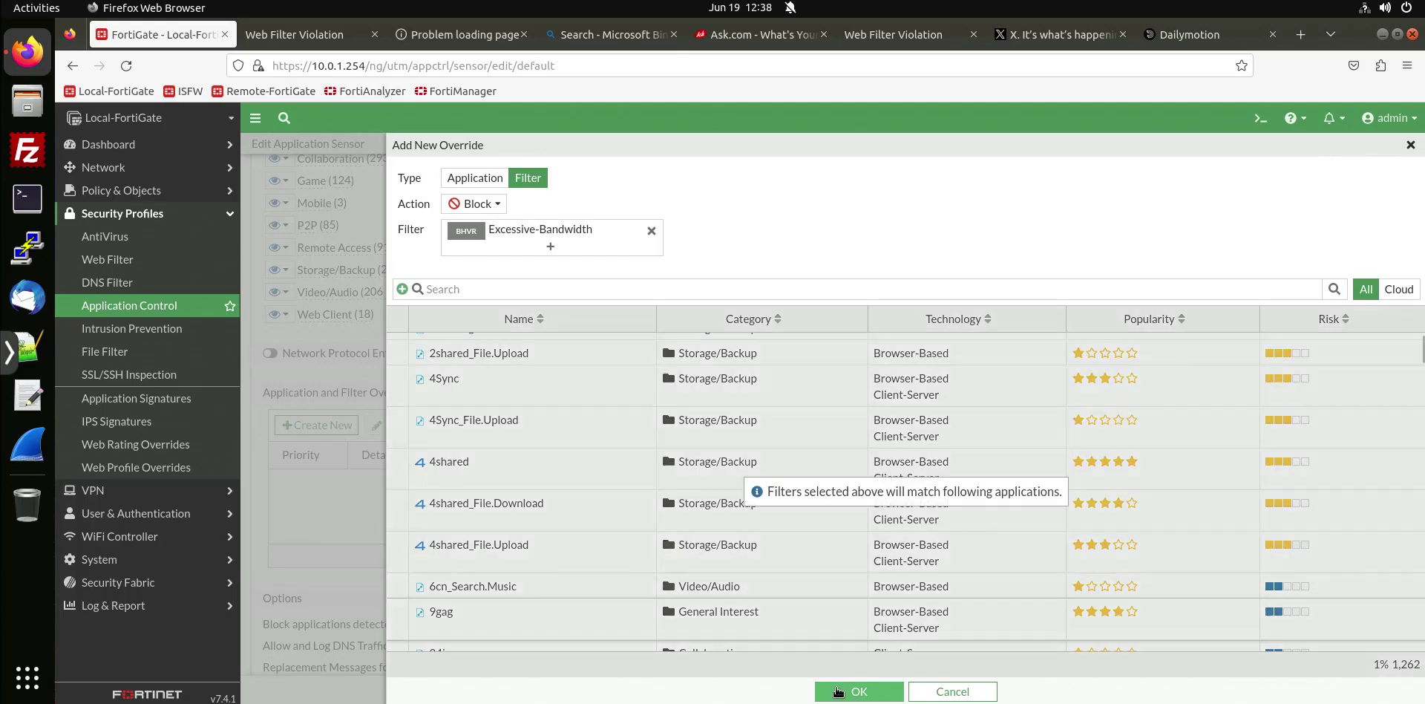
click(839, 690)
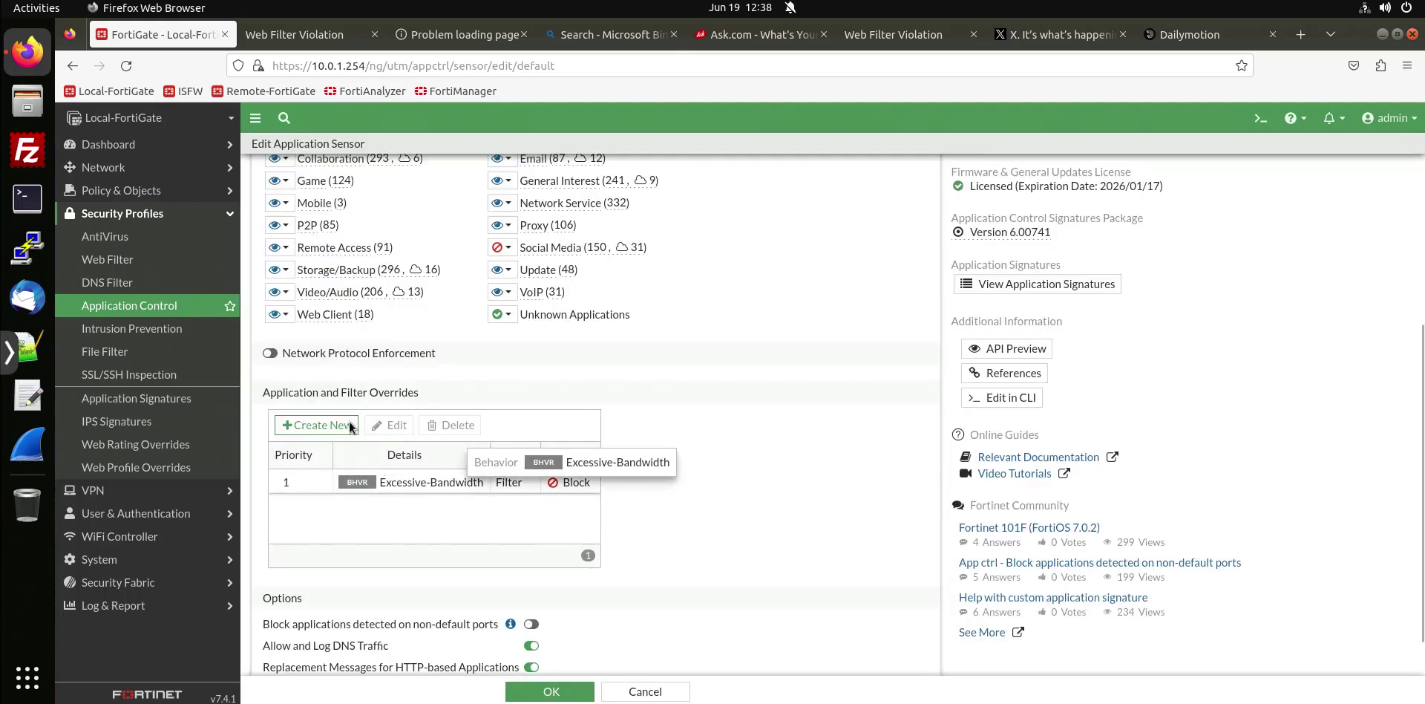
Scroll through the default sensor to verify Social Media is blocked and the Excessive-Bandwidth override exists.
drag(392, 395, 420, 394)
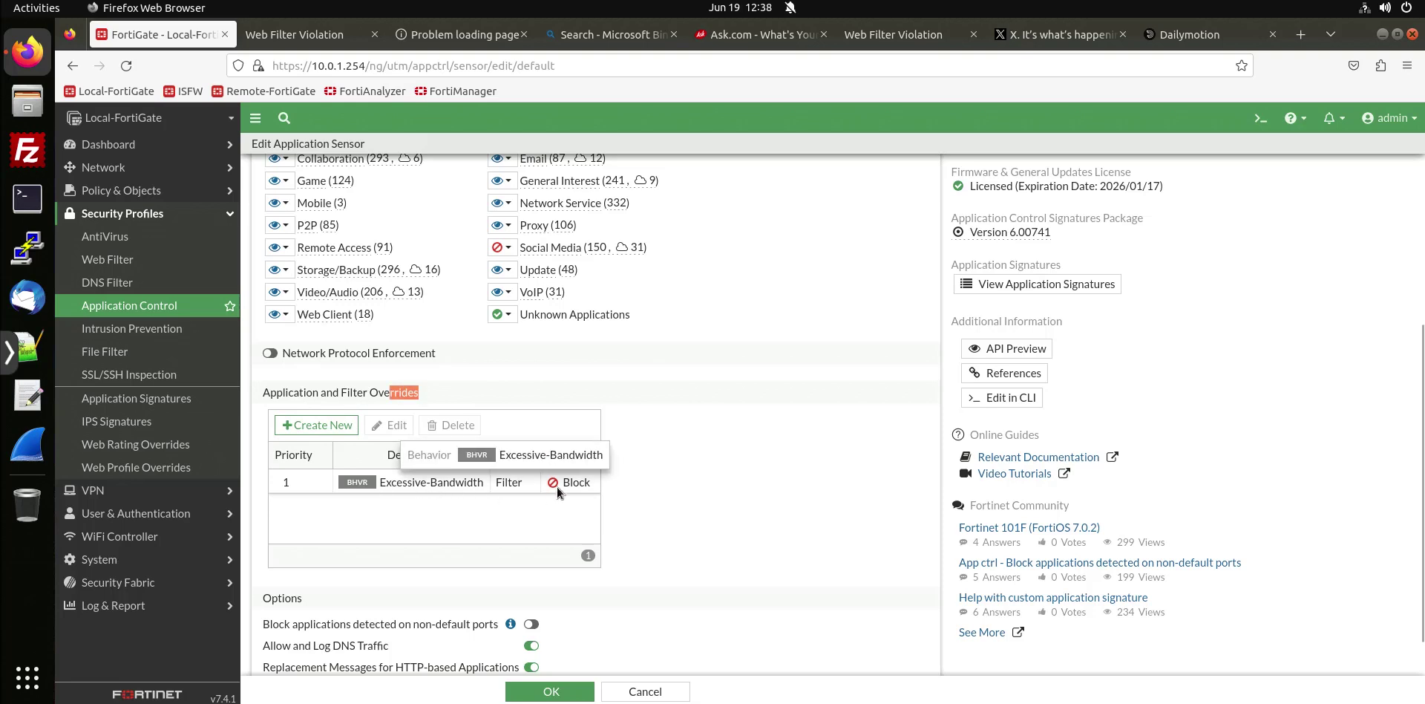
click(723, 503)
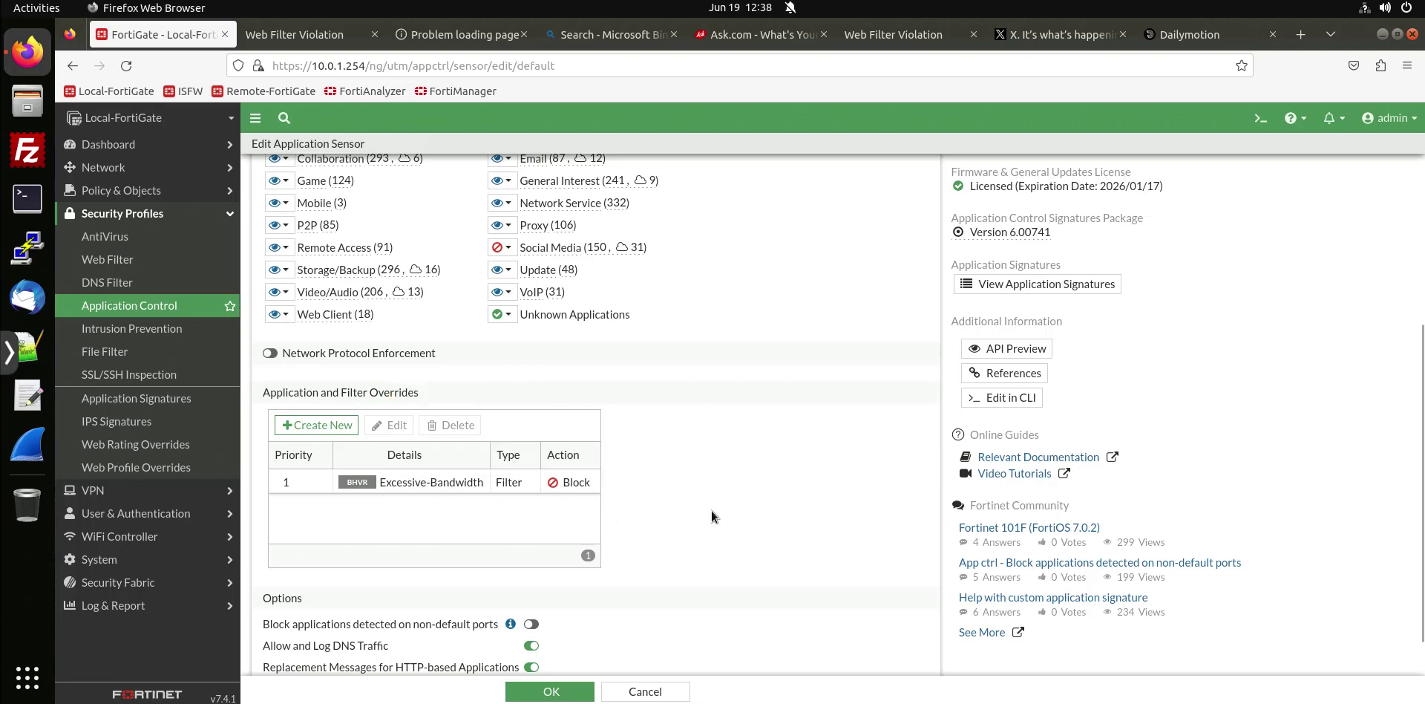
scroll(711, 512, up, 4)
scroll(707, 518, down, 4)
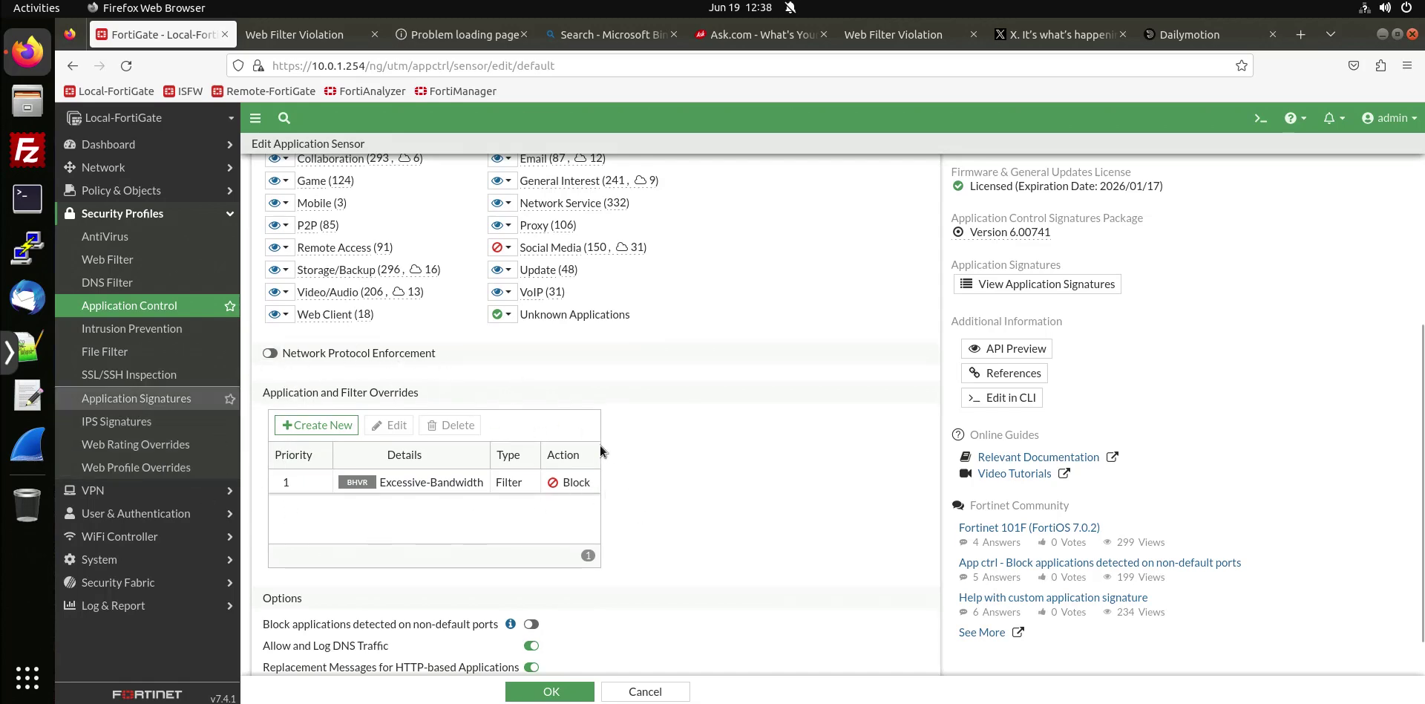
scroll(705, 415, up, 7)
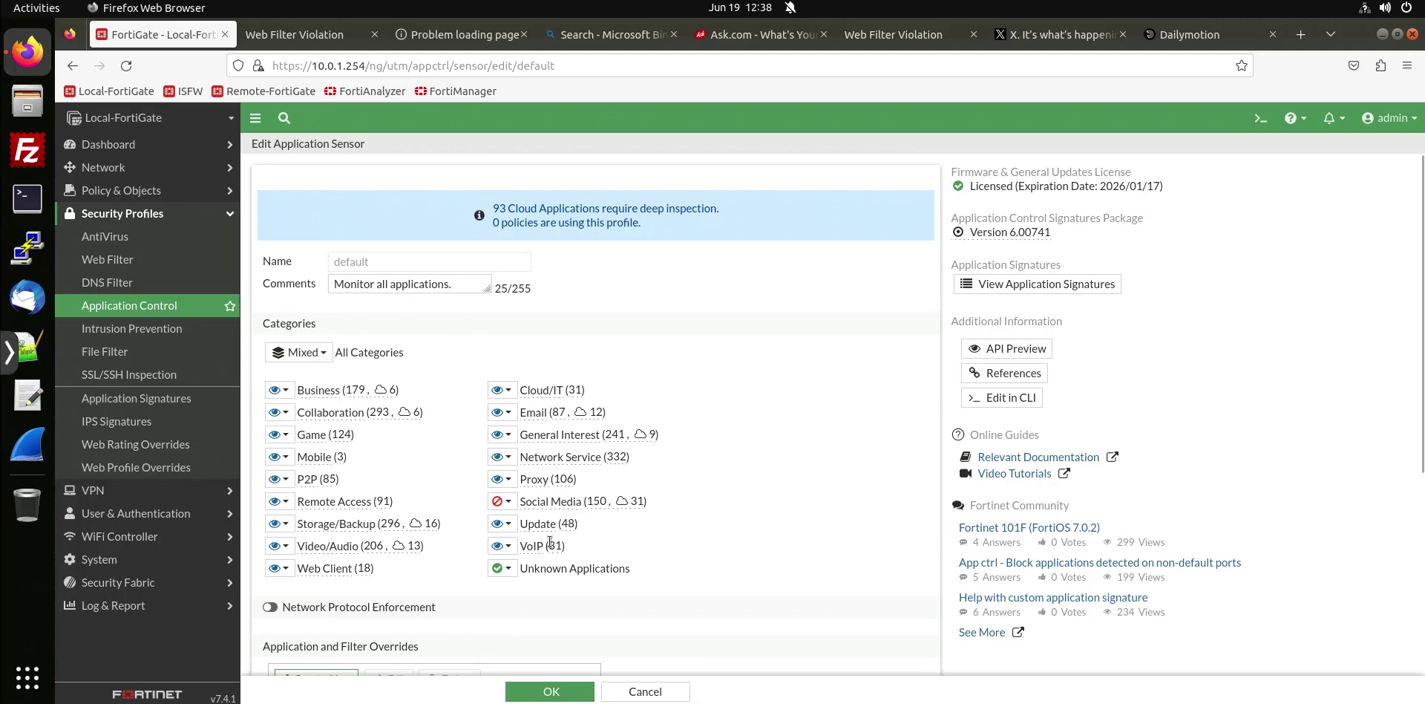
scroll(730, 535, down, 7)
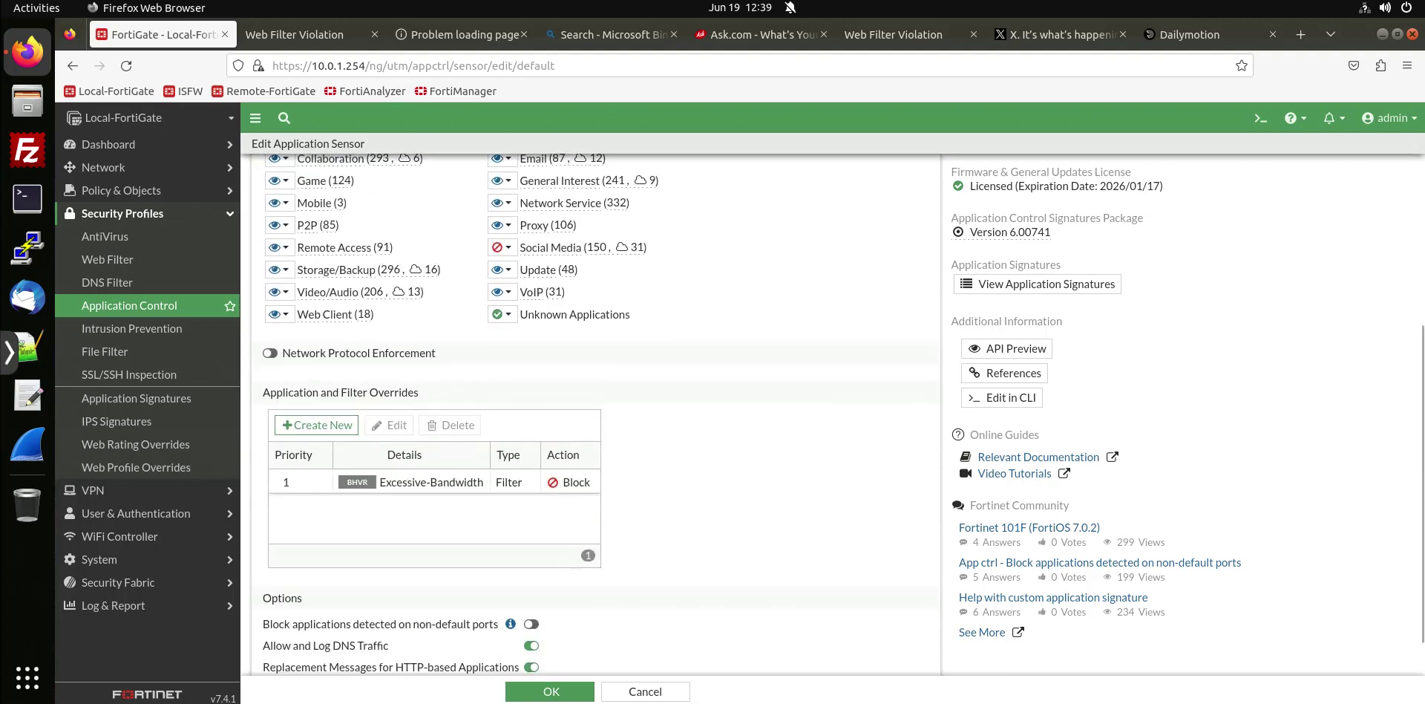
scroll(530, 510, down, 1)
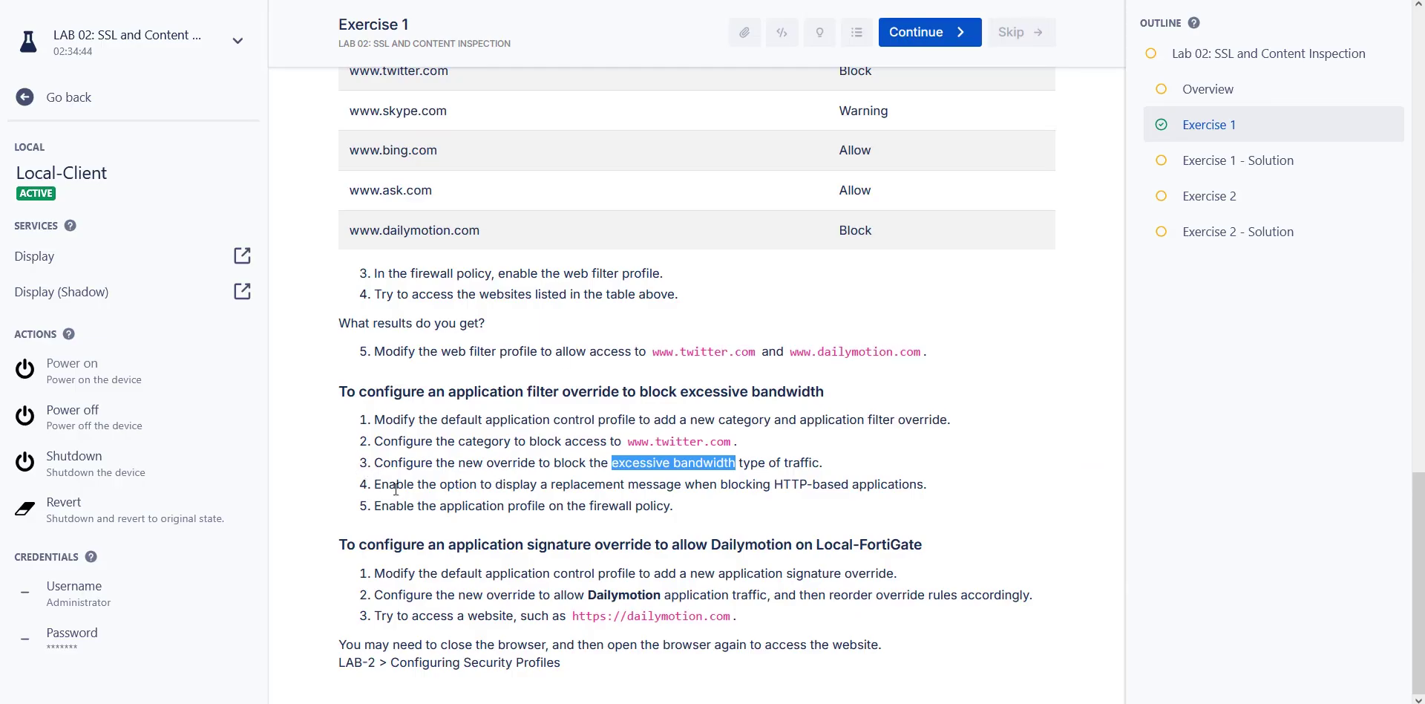
Highlight lab steps 4 and 5 on replacement messages and enabling the application profile.
click(540, 491)
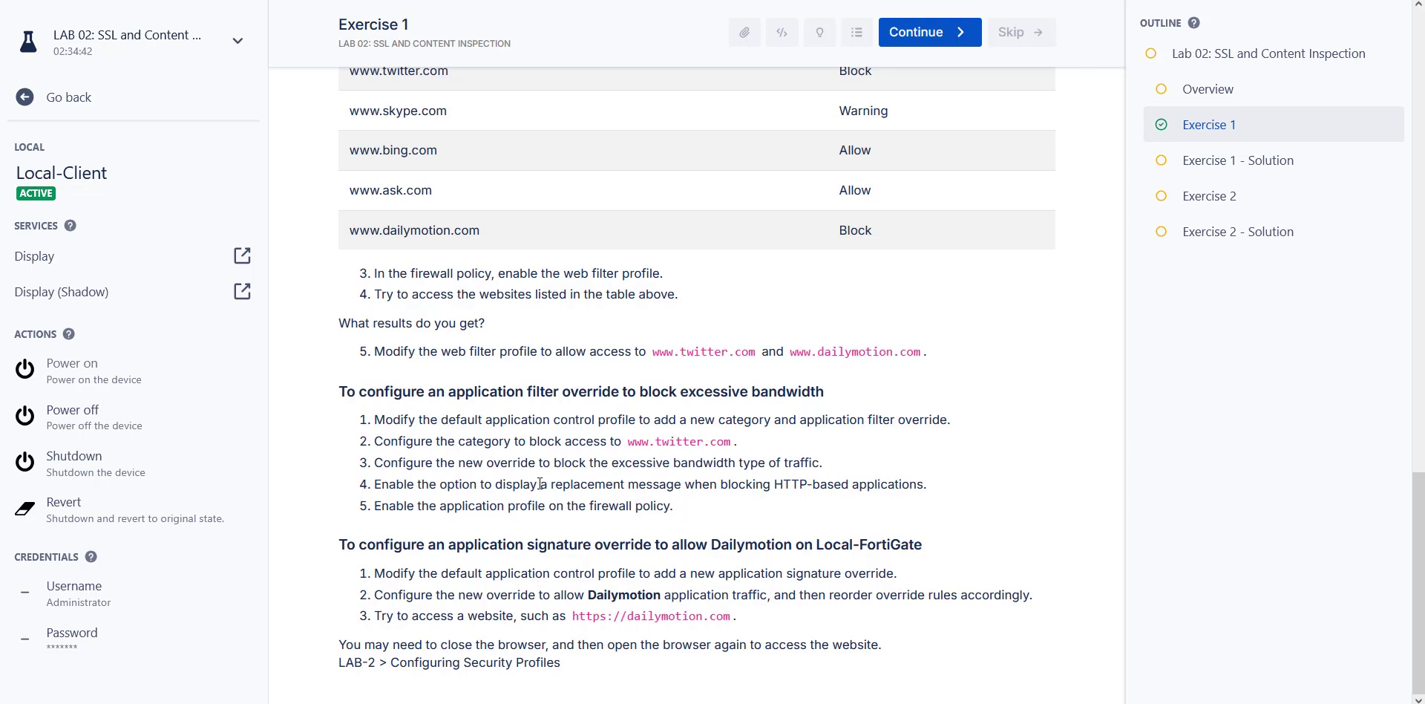
drag(542, 483, 594, 486)
click(660, 486)
drag(823, 483, 734, 459)
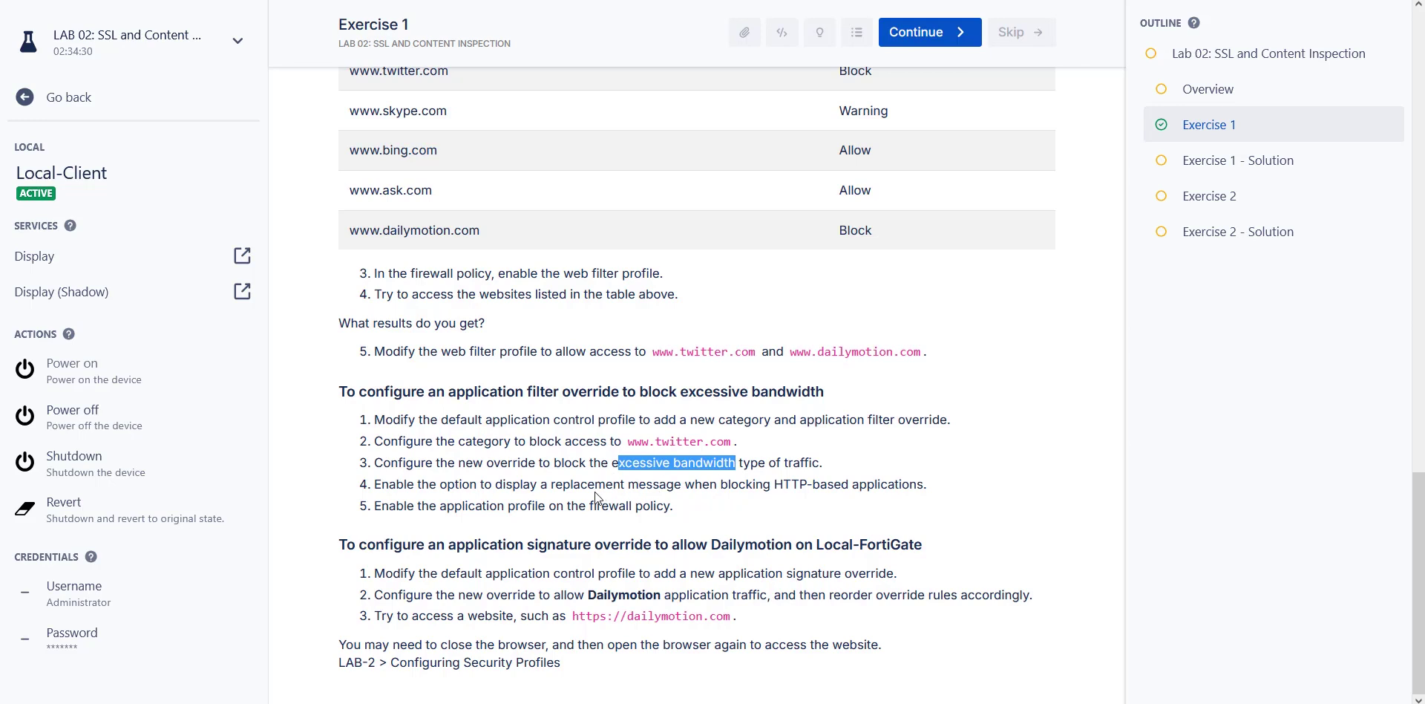
drag(556, 483, 769, 482)
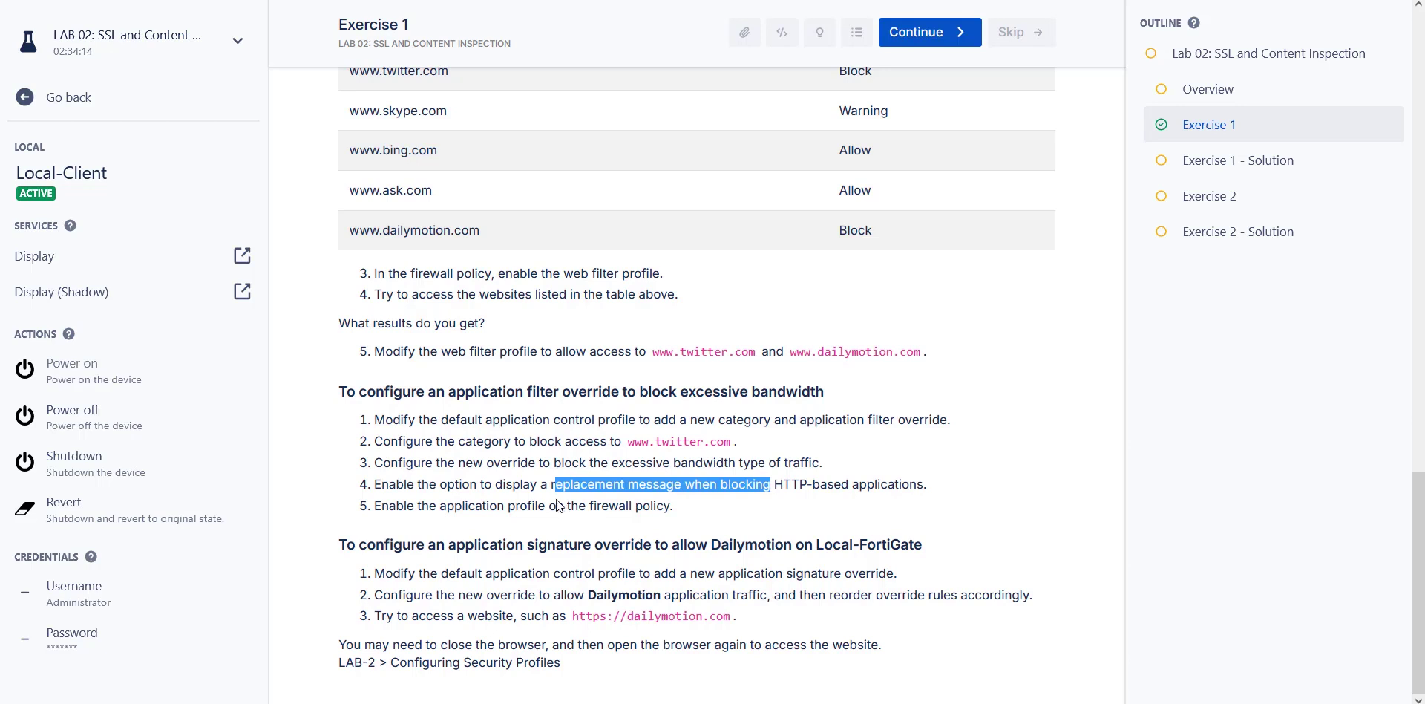
drag(674, 506, 456, 510)
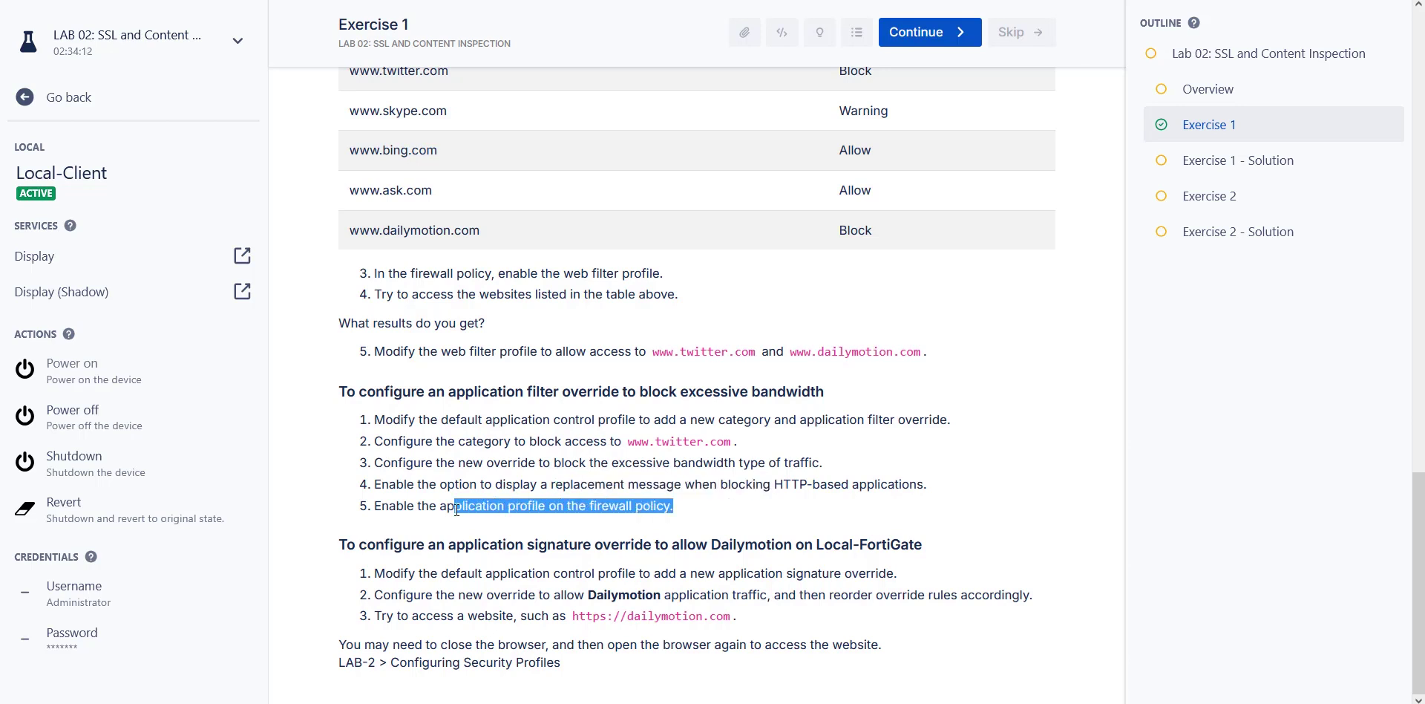
Save the default sensor and set Full_Access's application control profile to default.
click(620, 1)
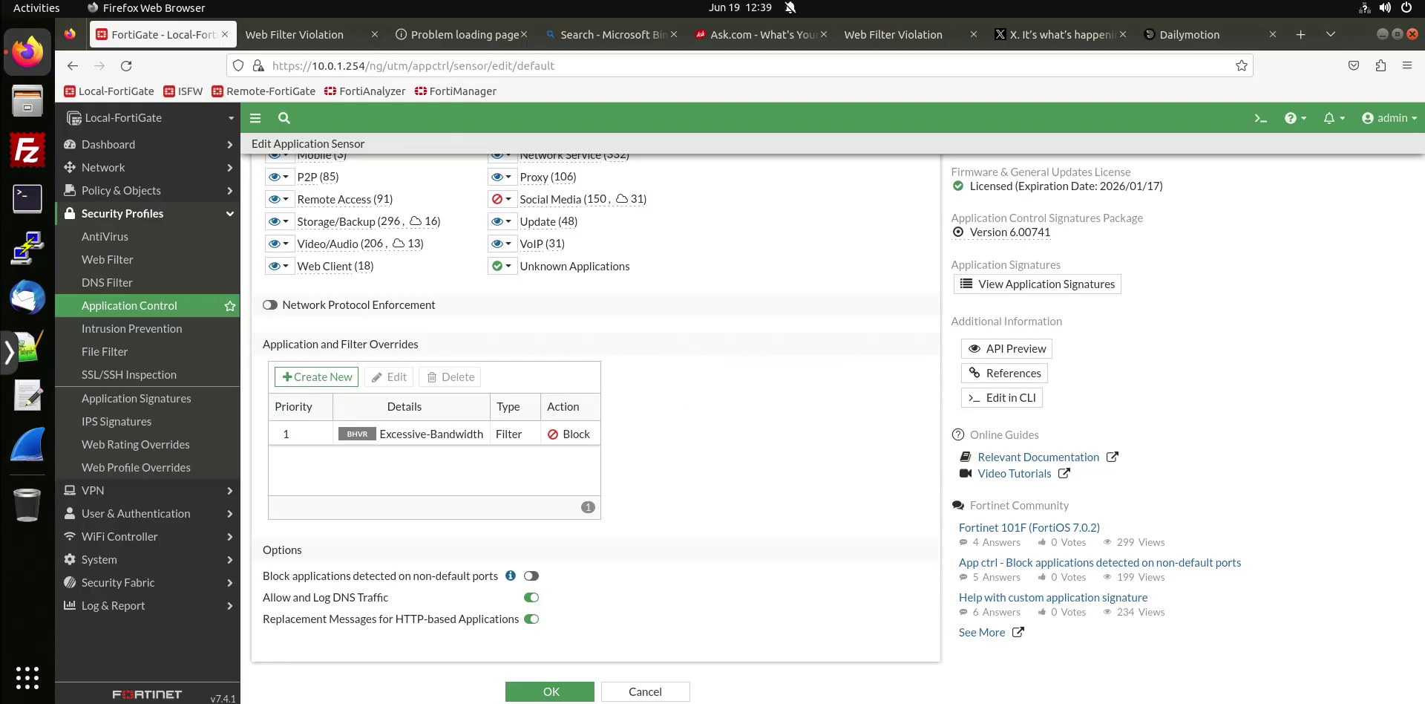
click(534, 691)
click(119, 190)
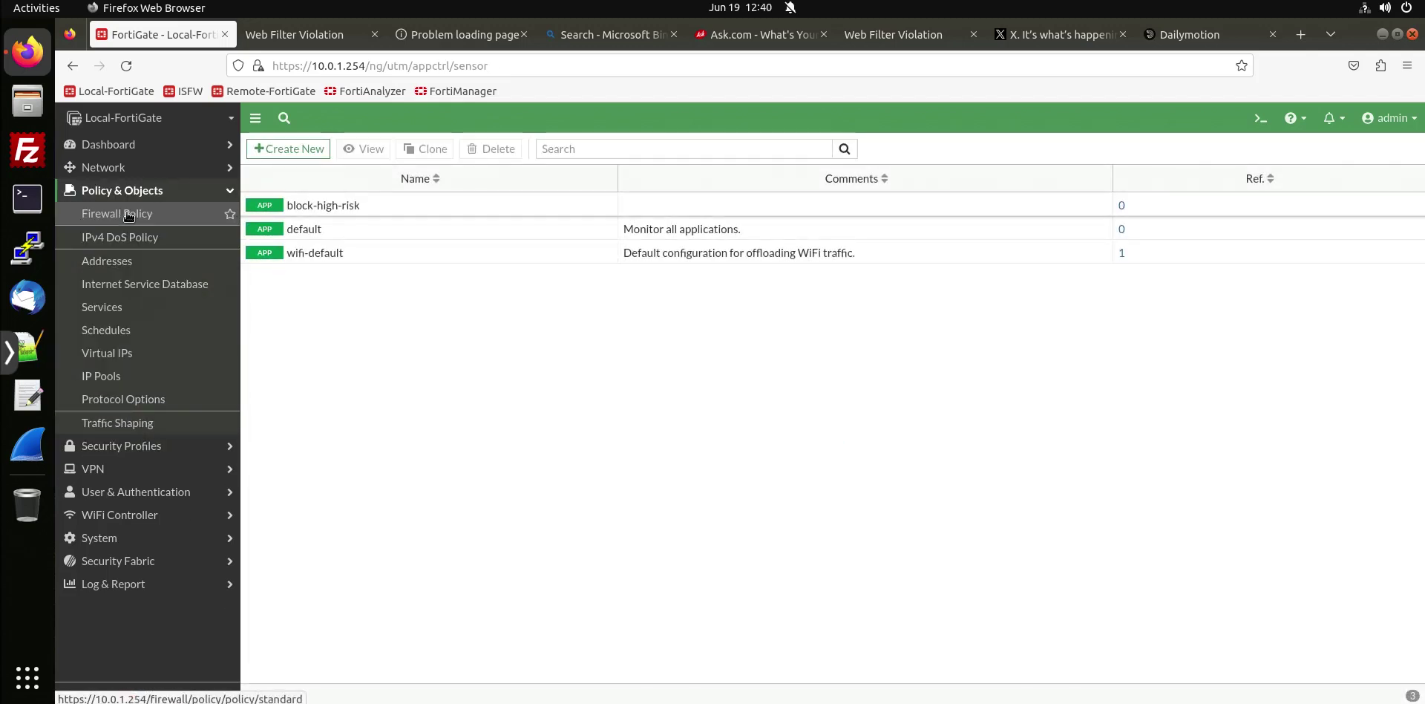
click(117, 213)
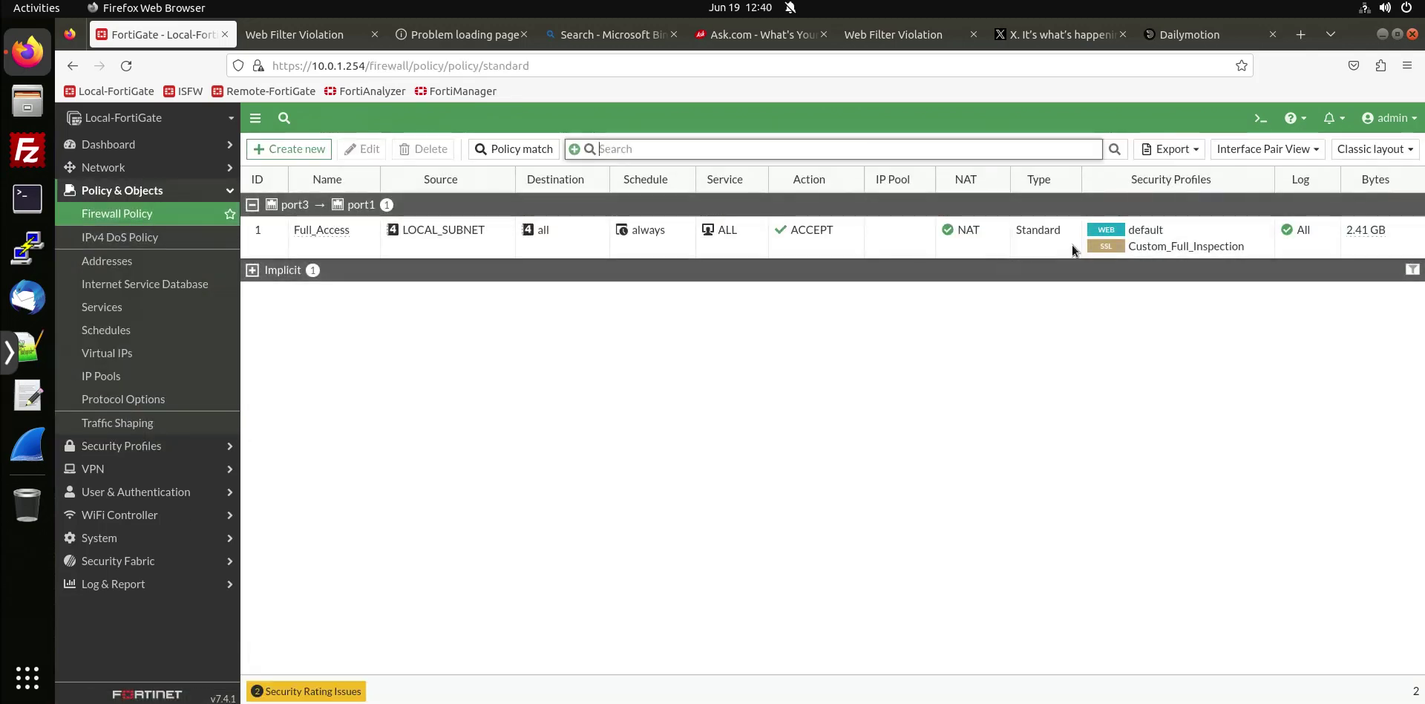
click(1254, 234)
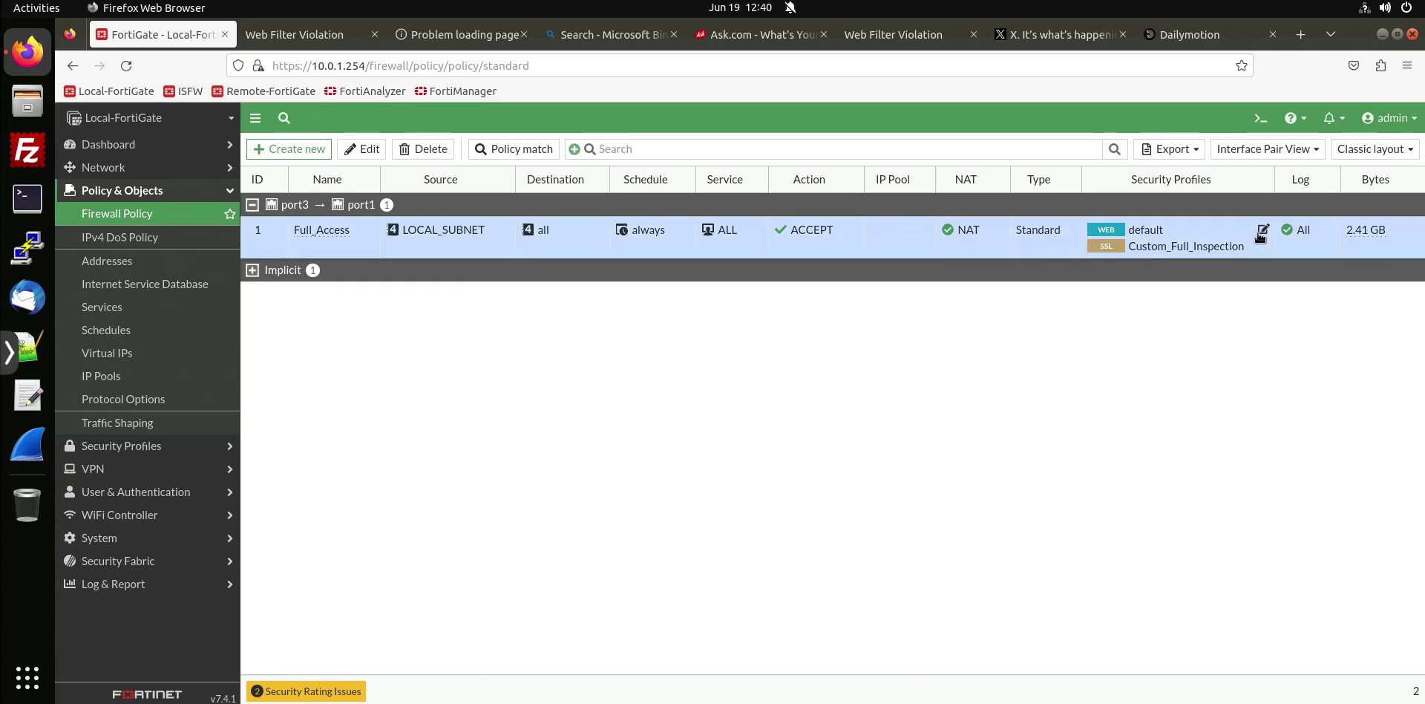
click(1262, 232)
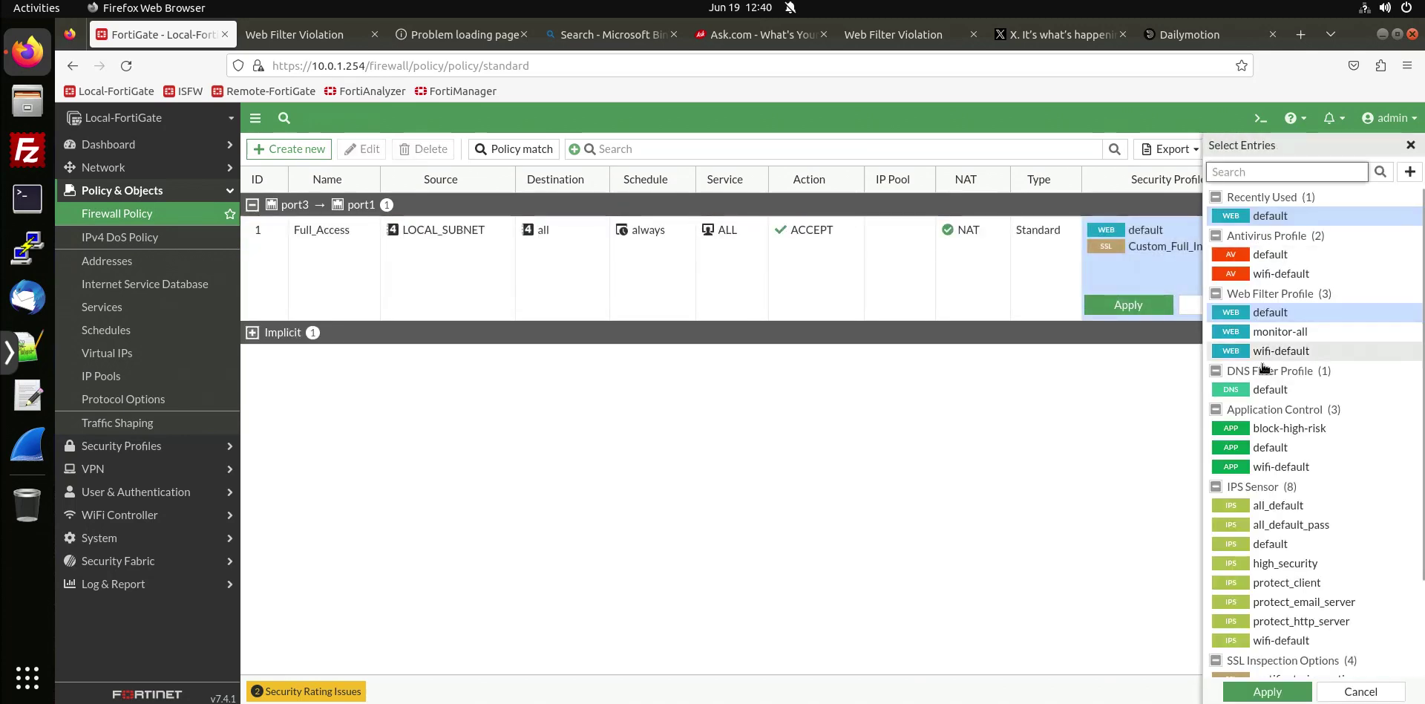
click(1290, 454)
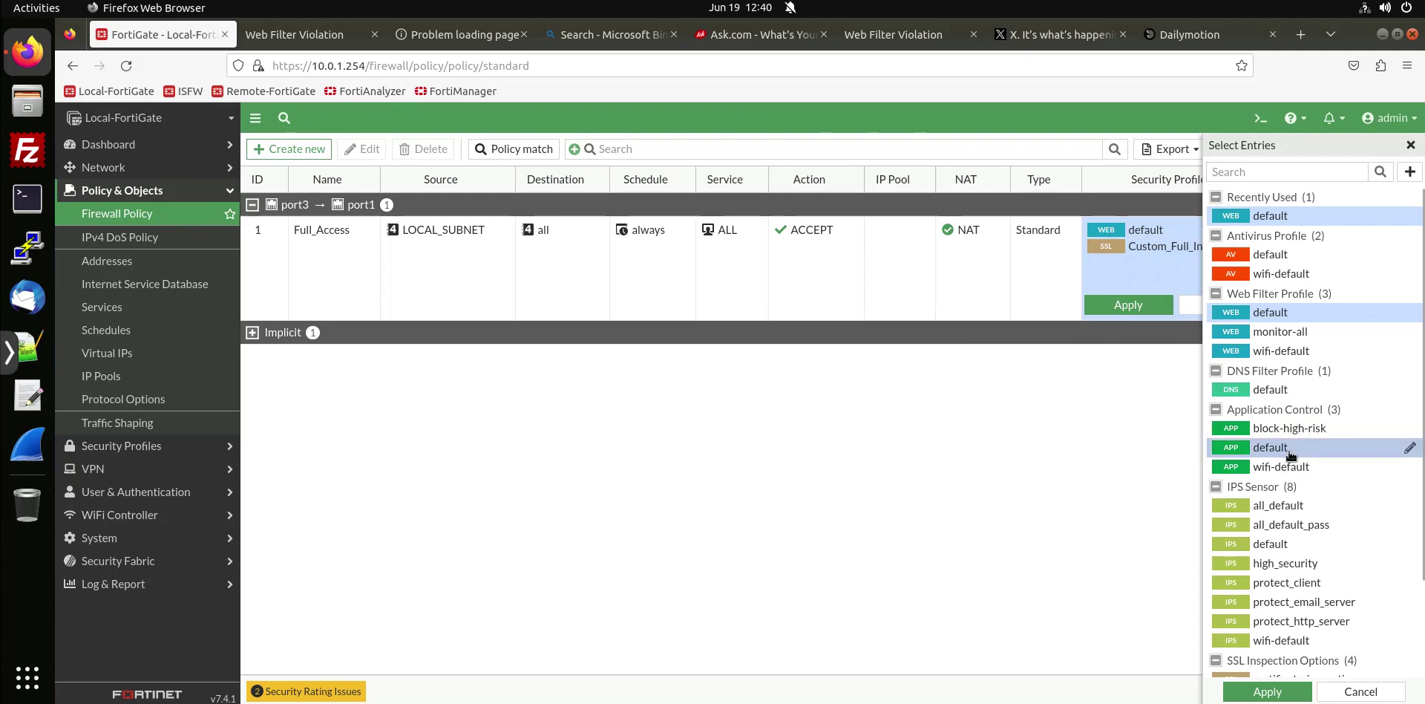
click(1267, 691)
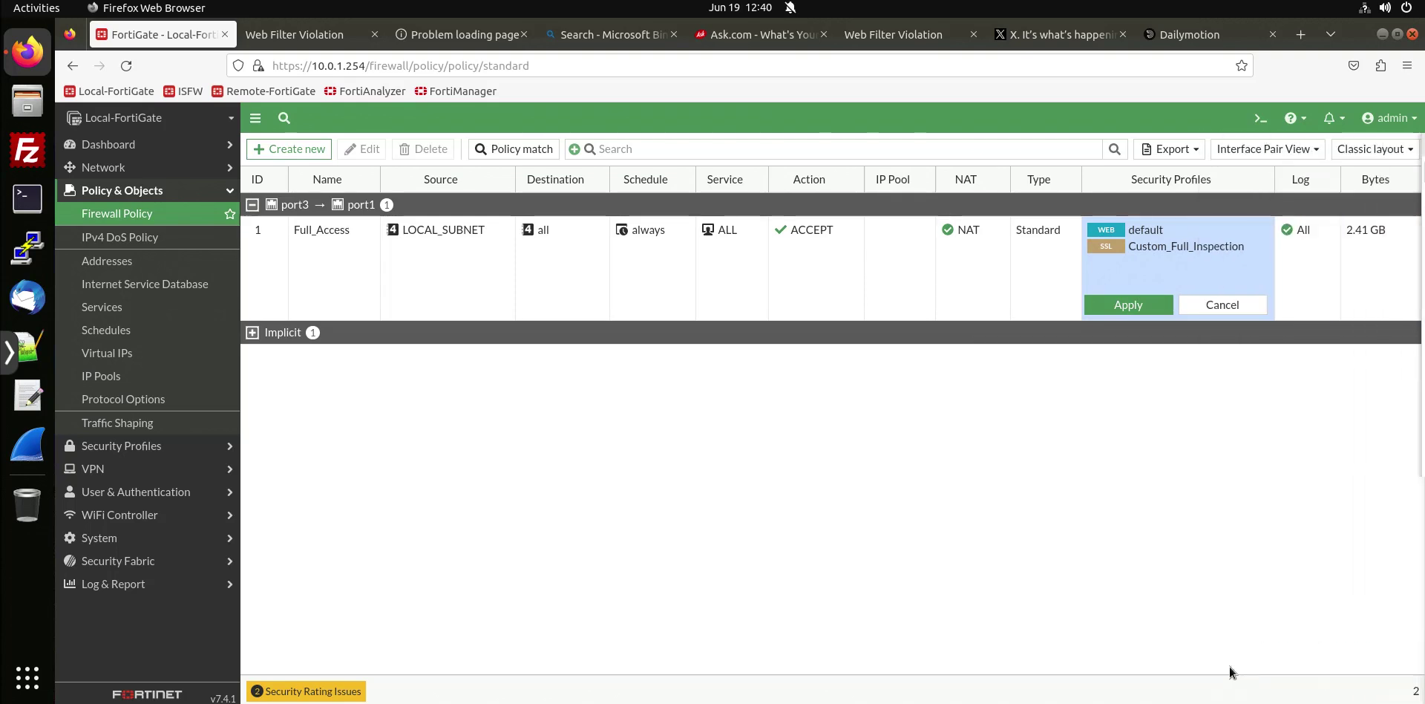
click(1156, 312)
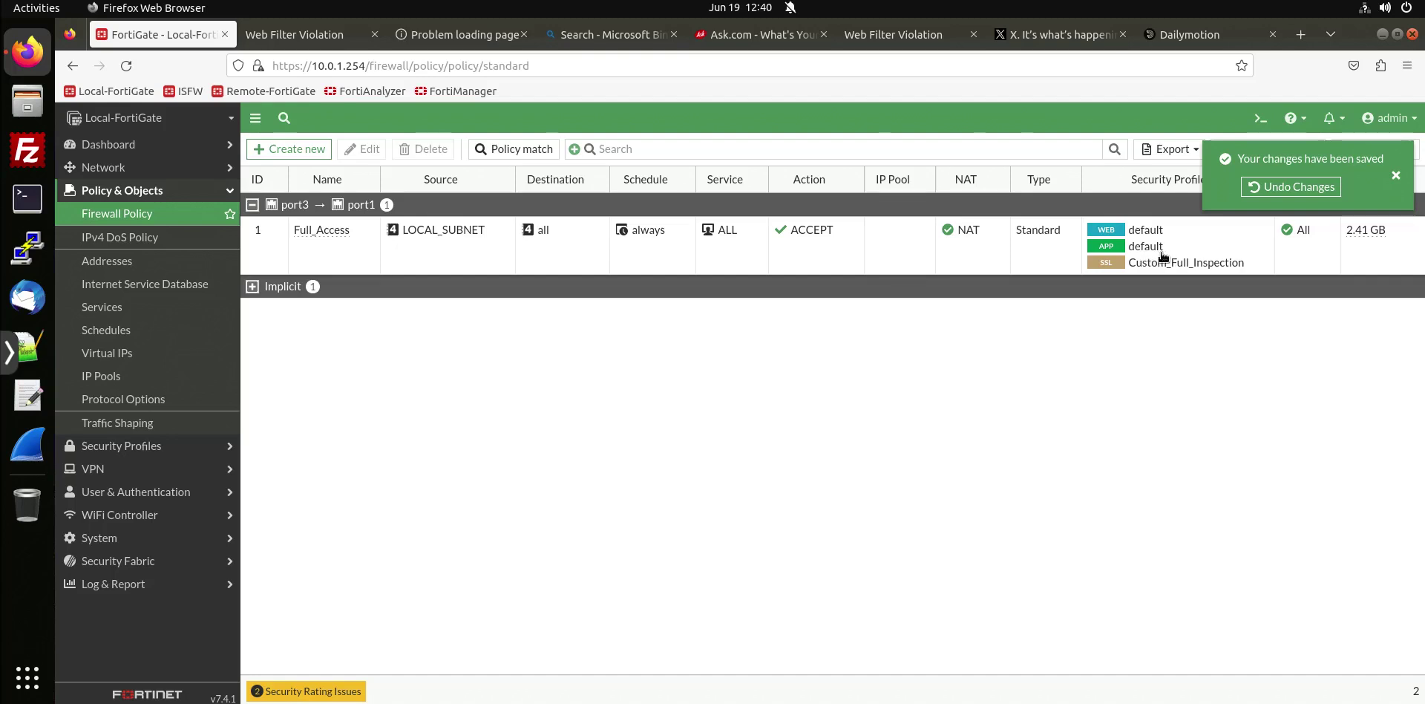
Load twitter.com in a new tab and confirm it is blocked as Social.Media.
click(898, 261)
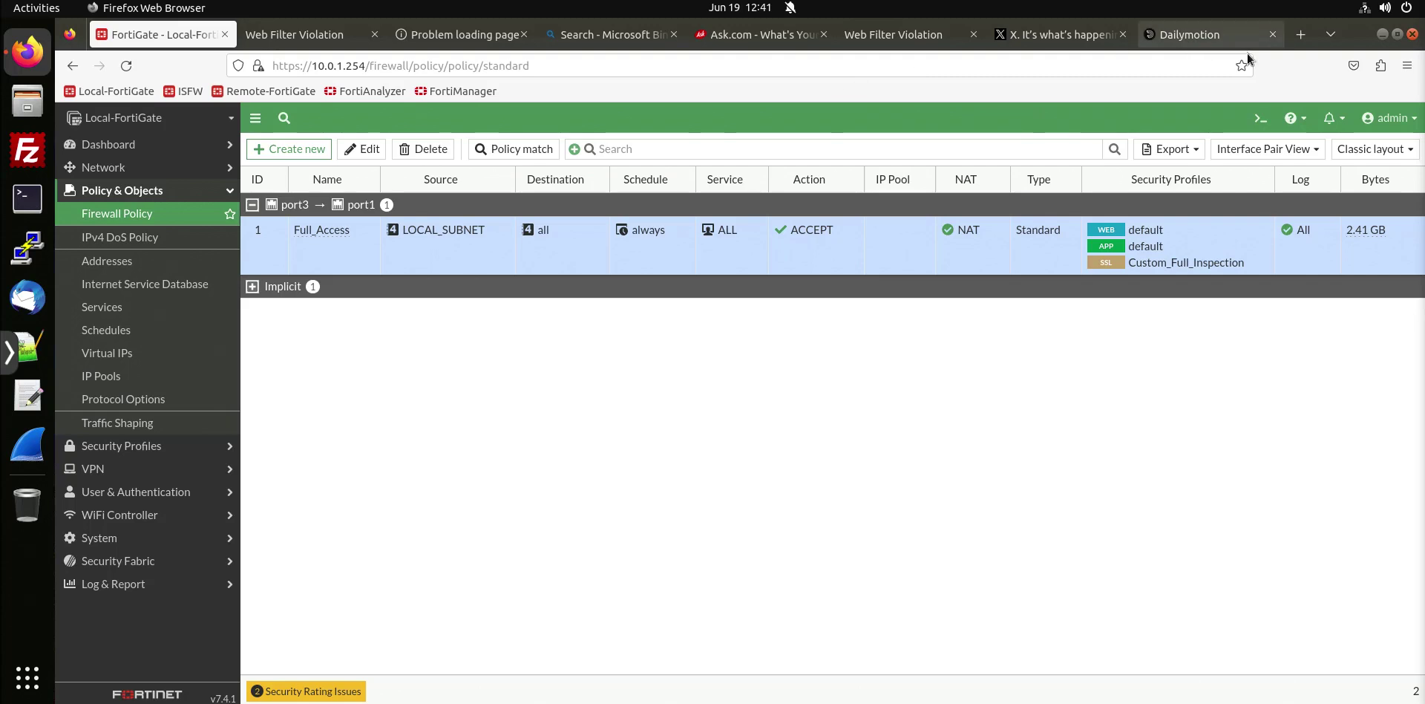
click(1300, 34)
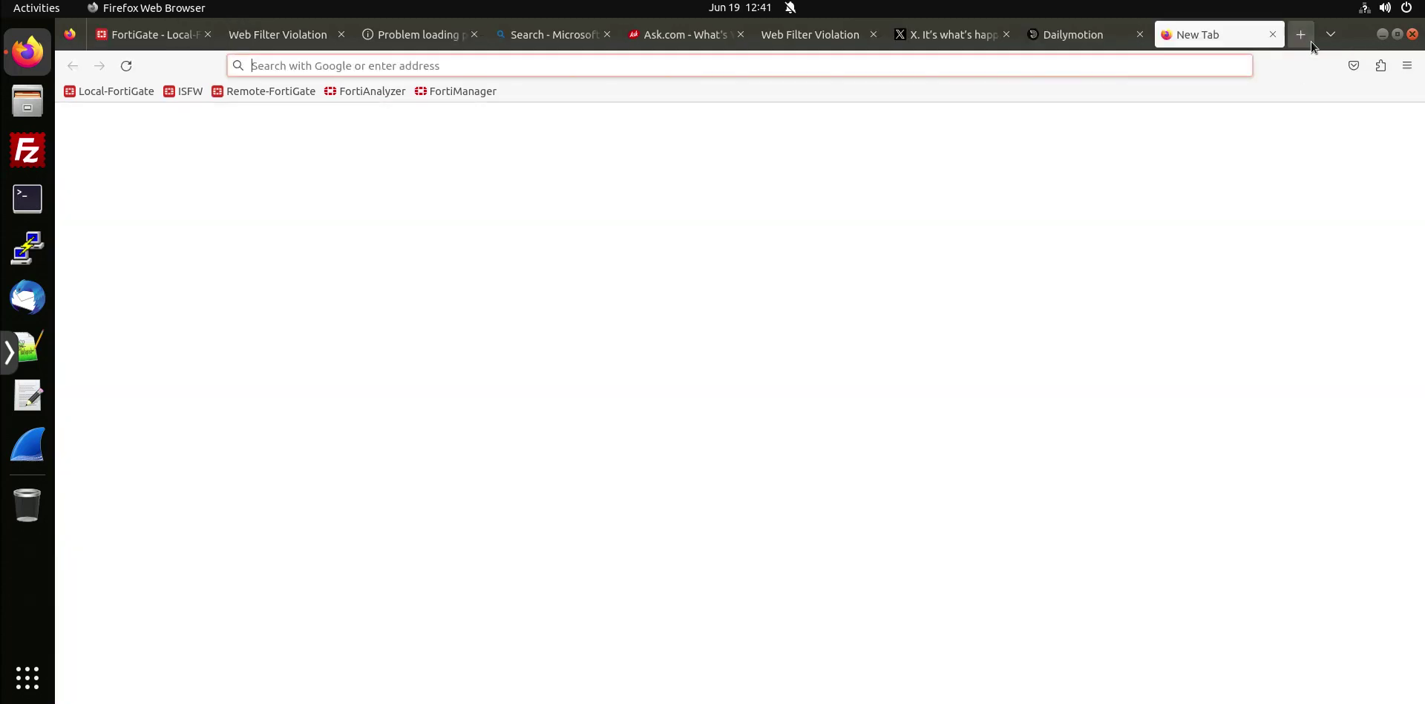
text(tw)
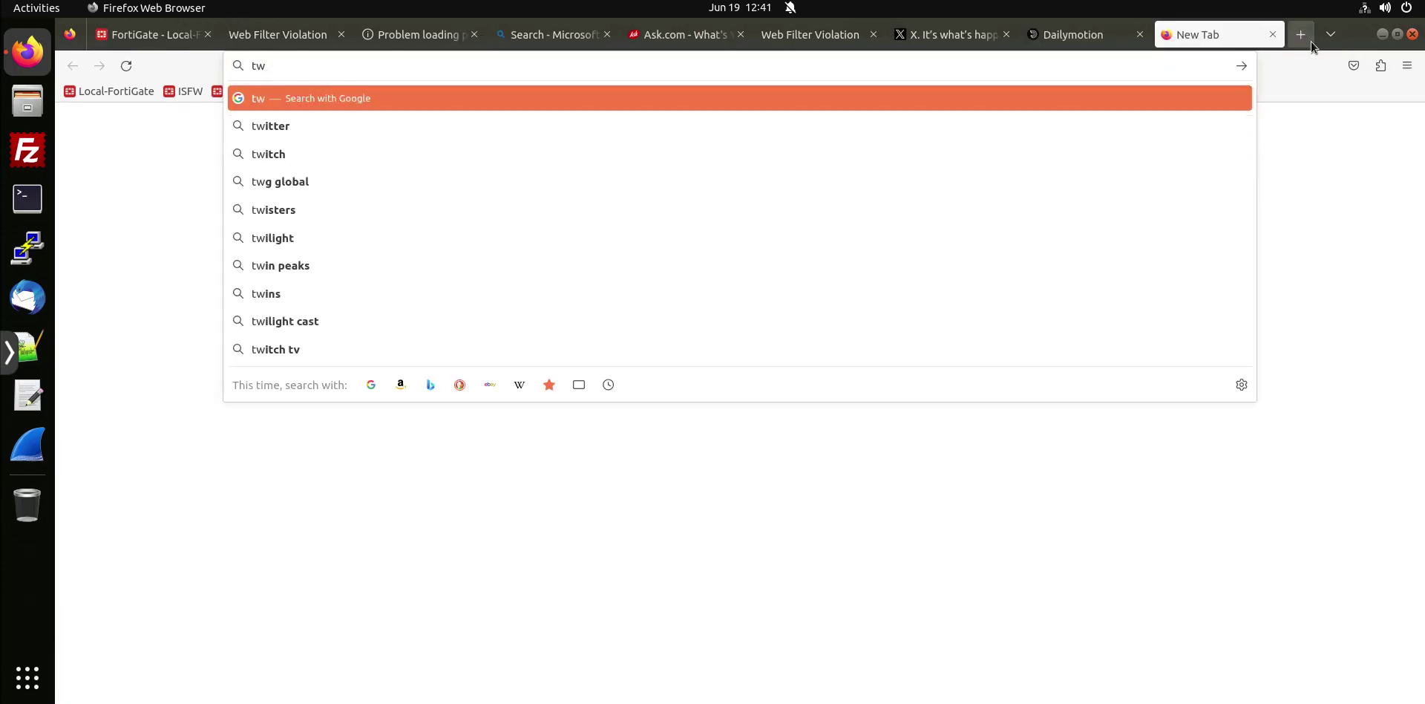
text(itter.com)
key(Return)
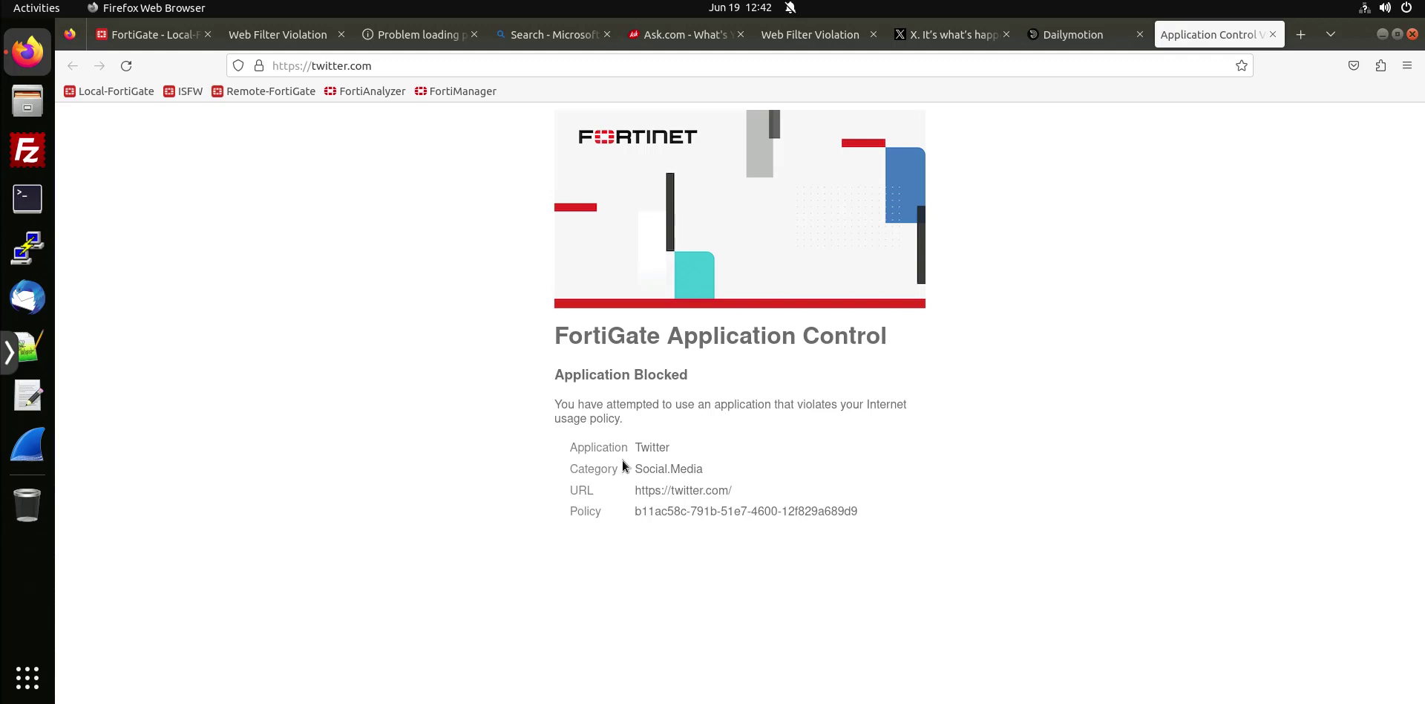
drag(679, 336, 896, 347)
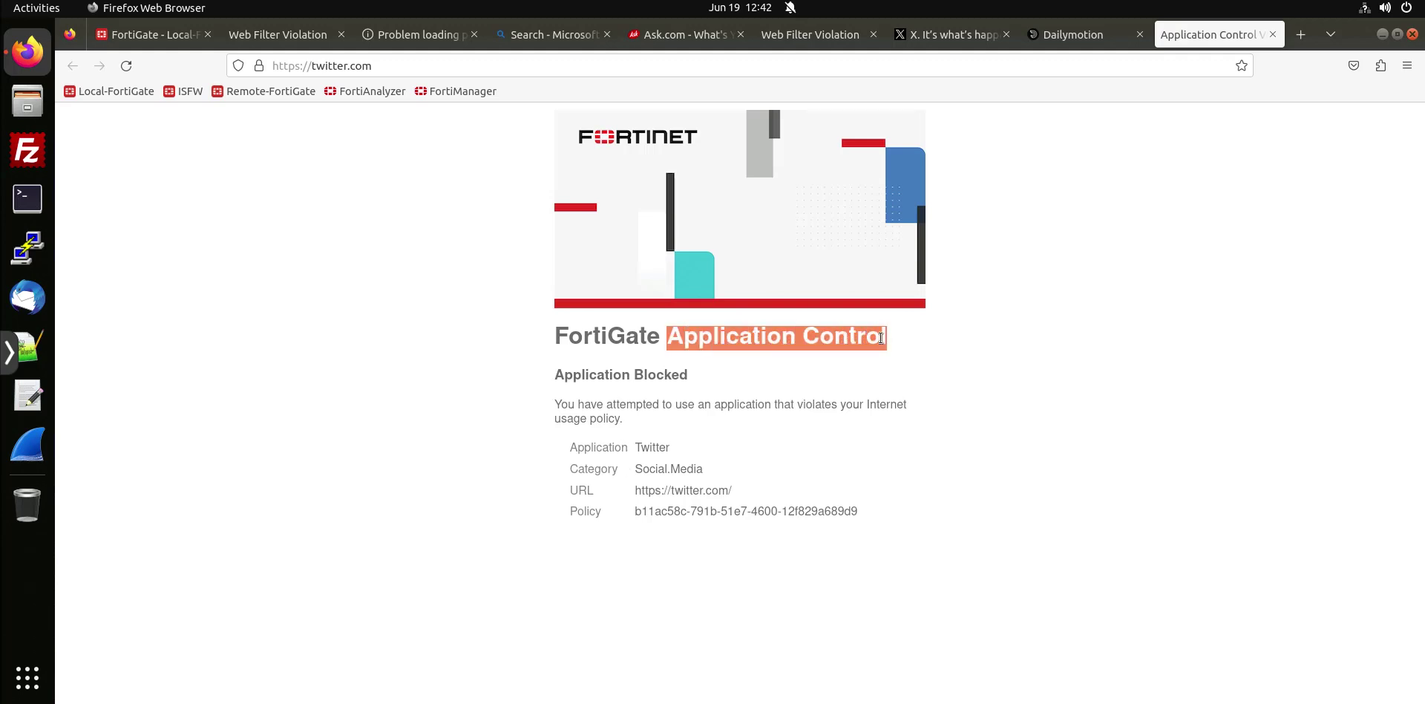
click(872, 380)
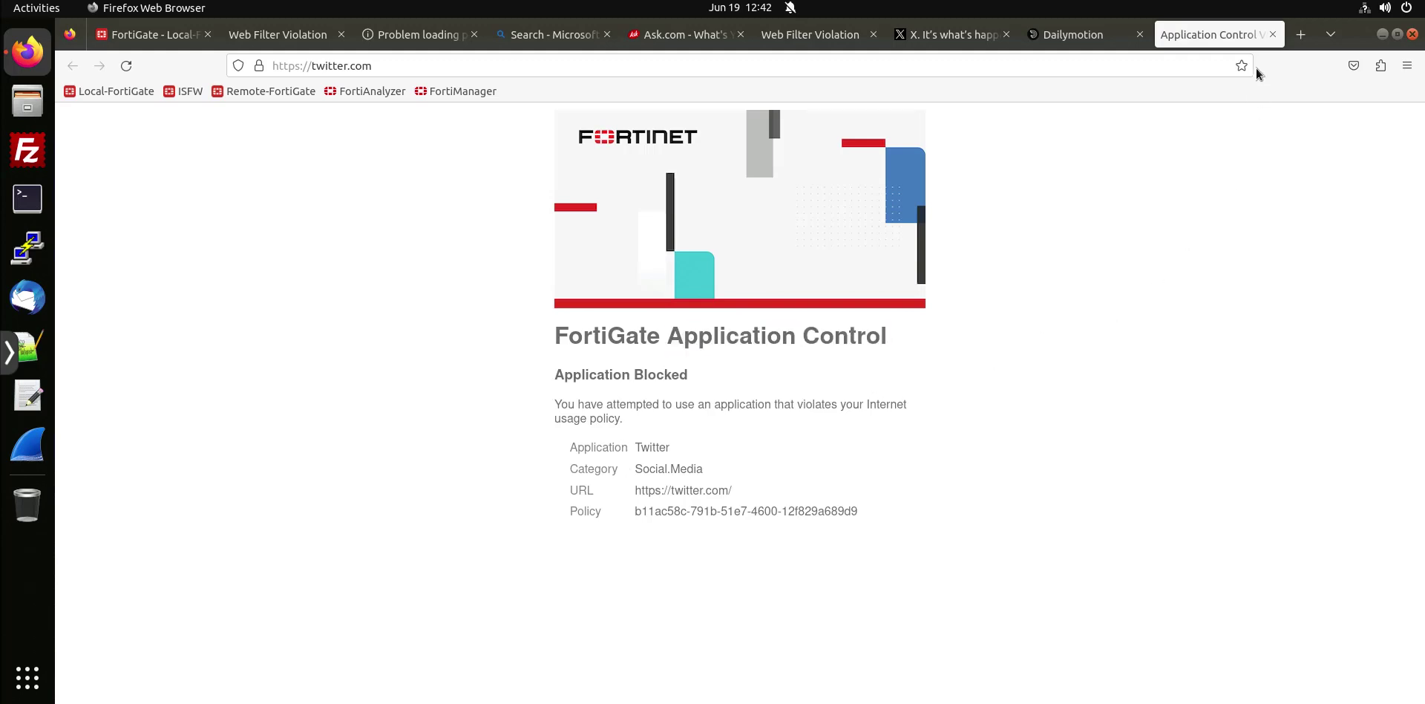
Load dailymotion.com in a new tab to test access.
click(1300, 34)
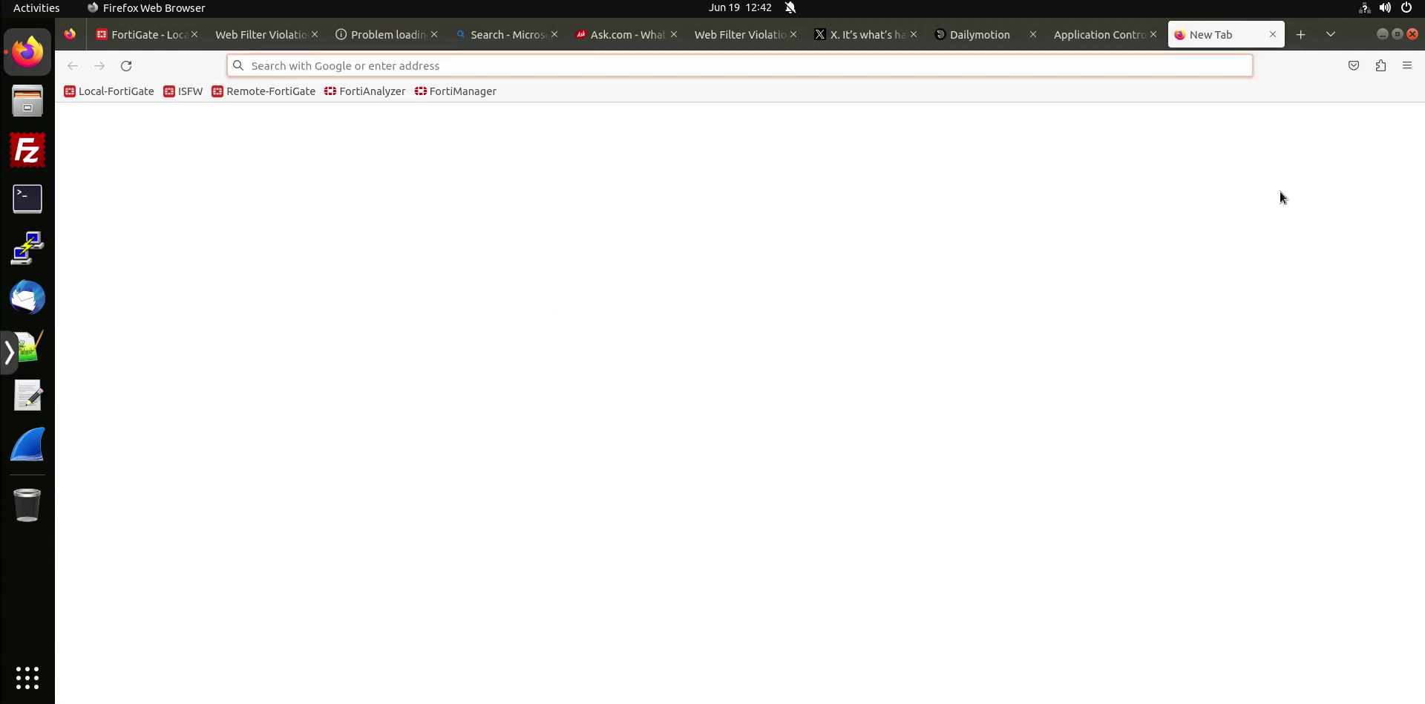
text(dail)
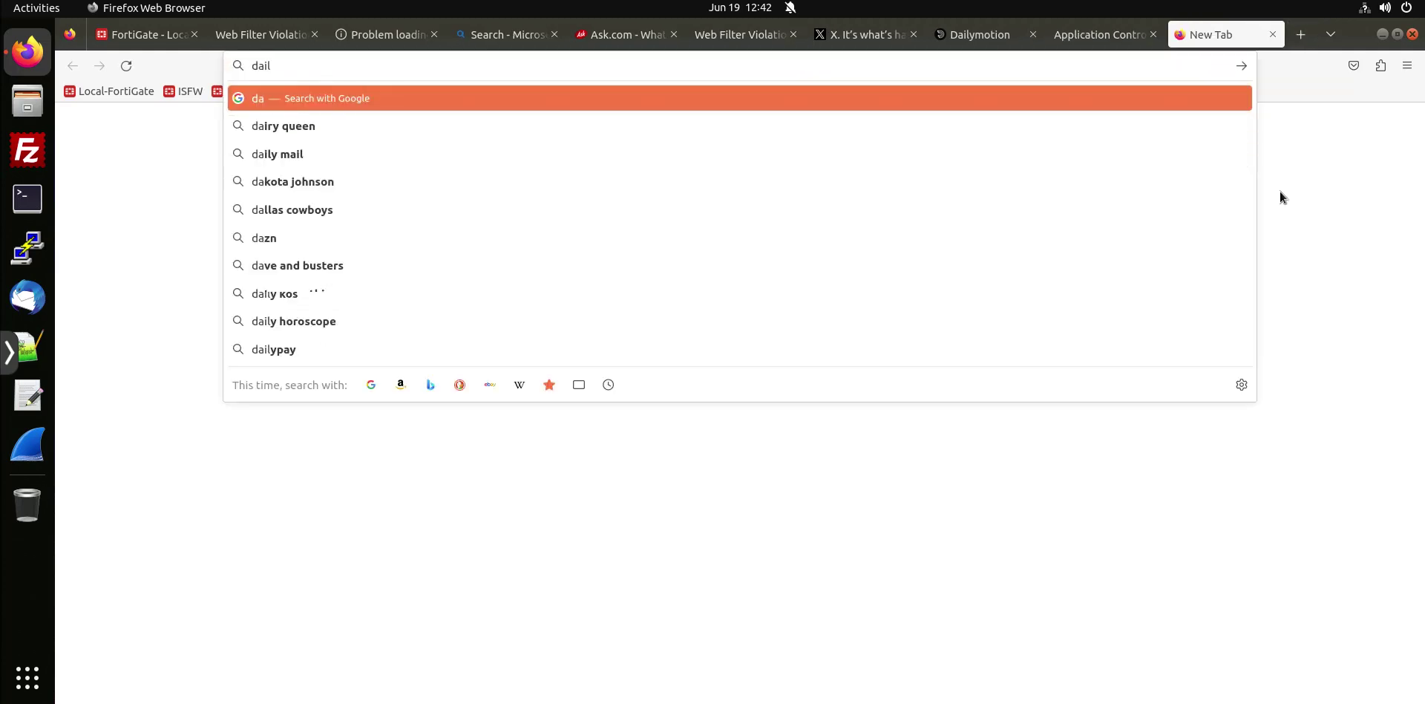
text(ymotion.com)
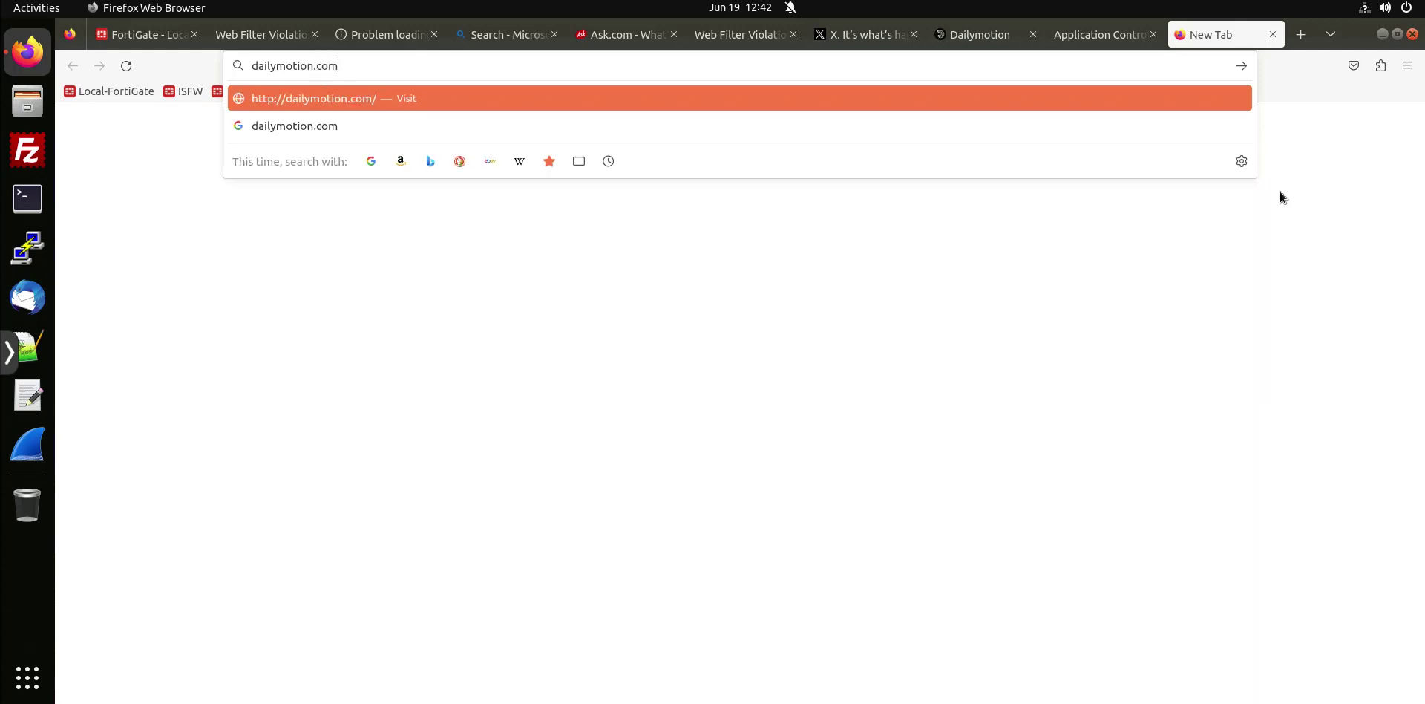
key(Return)
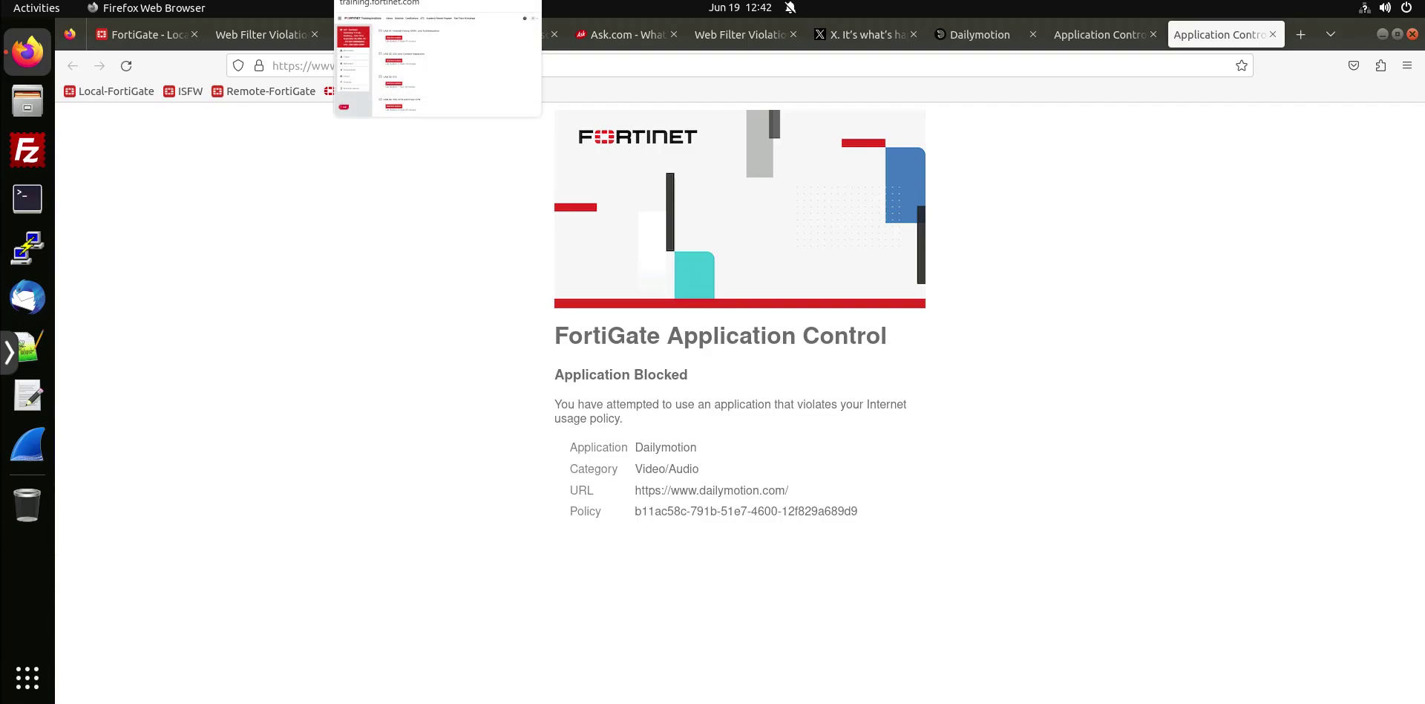
Mark the bandwidth override and application signature override sections in the lab guide.
key(alt+Tab)
drag(336, 397, 770, 511)
mouse_move(340, 546)
mouse_down()
mouse_move(563, 561)
mouse_move(910, 553)
mouse_up()
click(707, 552)
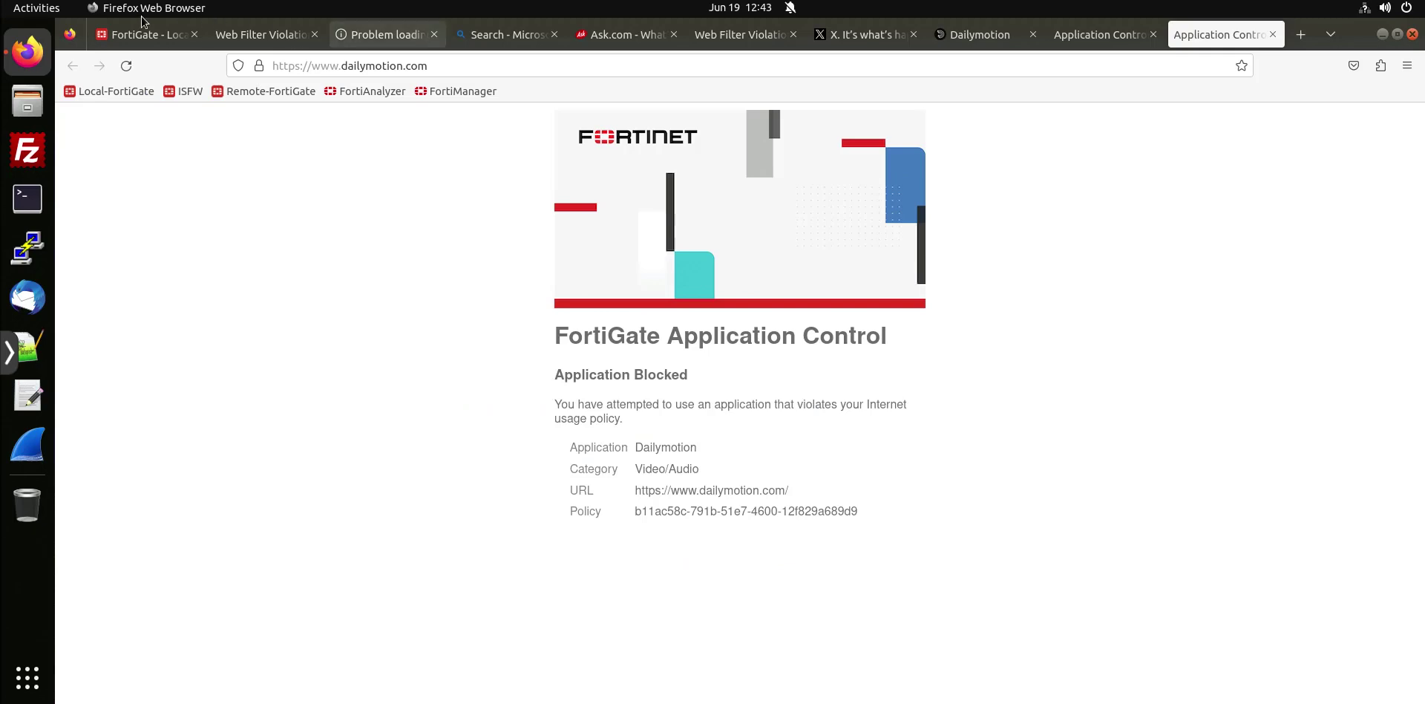
Back in the lab browser, close the leftover test-site and block-page tabs.
click(159, 33)
middle_click(285, 32)
middle_click(286, 33)
middle_click(286, 32)
middle_click(286, 33)
middle_click(288, 33)
middle_click(288, 33)
middle_click(288, 34)
middle_click(288, 33)
middle_click(288, 34)
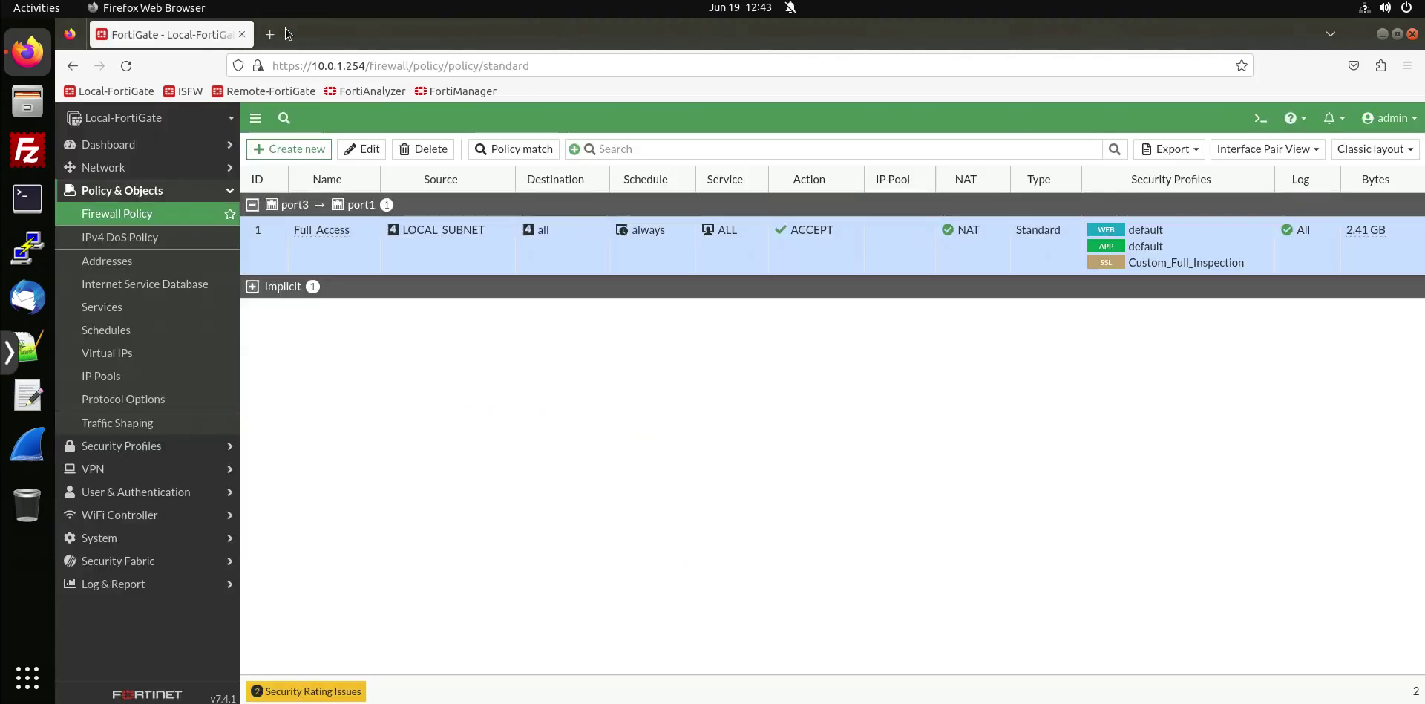
Go to Security Profiles > Application Control and open the default profile.
key(ctrl+t)
key(ctrl+w)
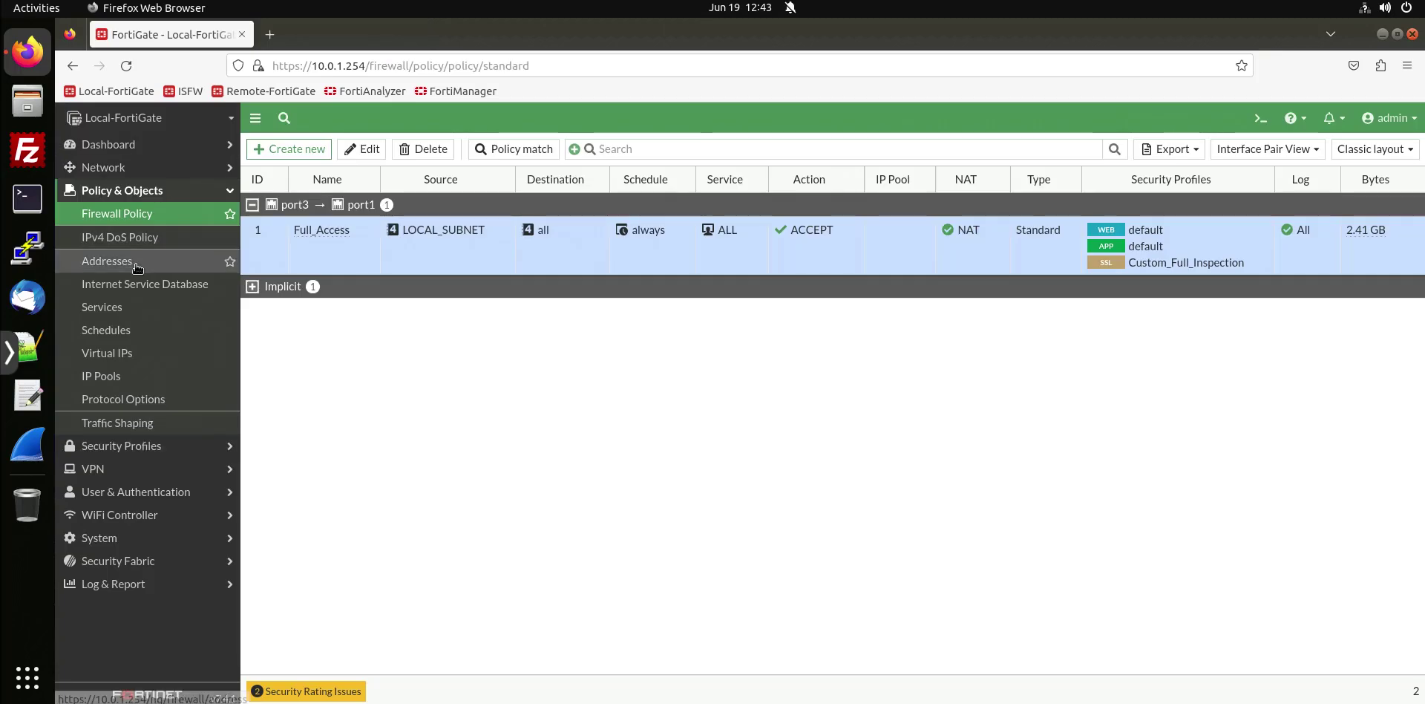
click(134, 454)
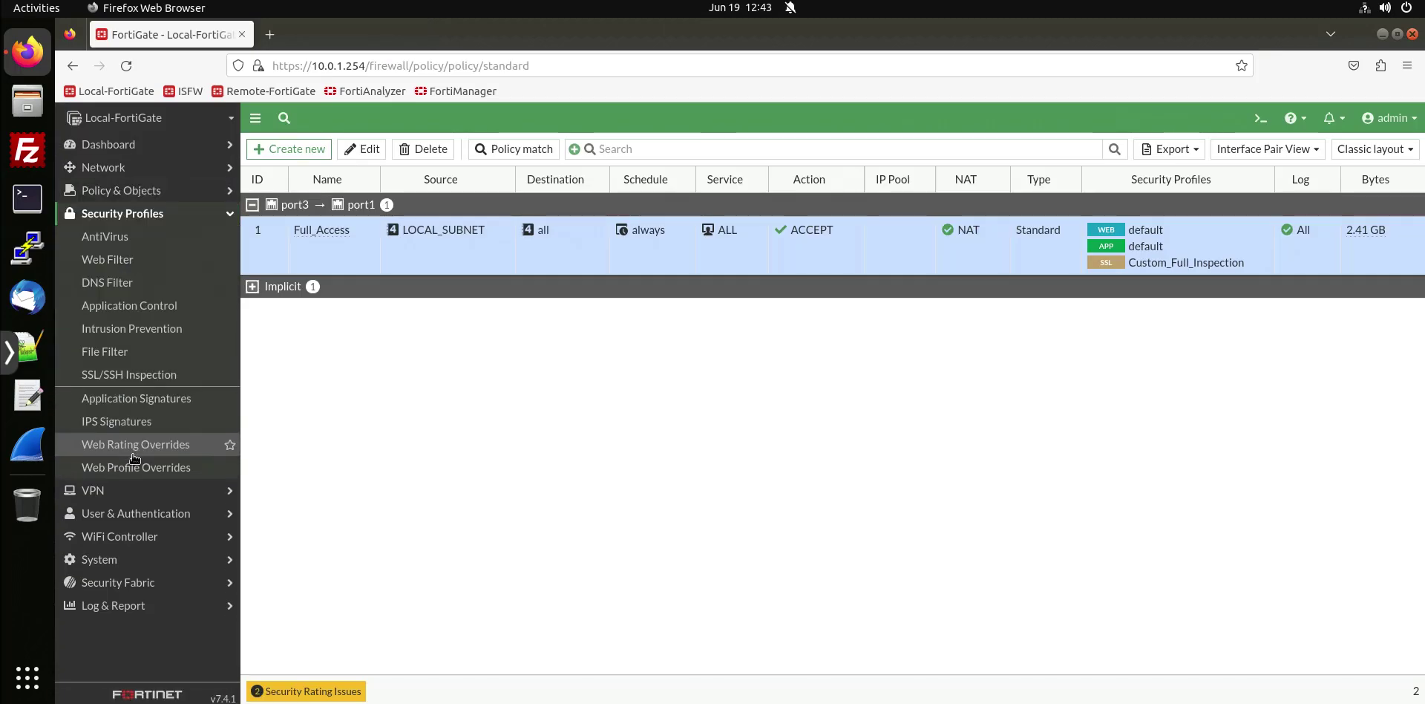
click(172, 307)
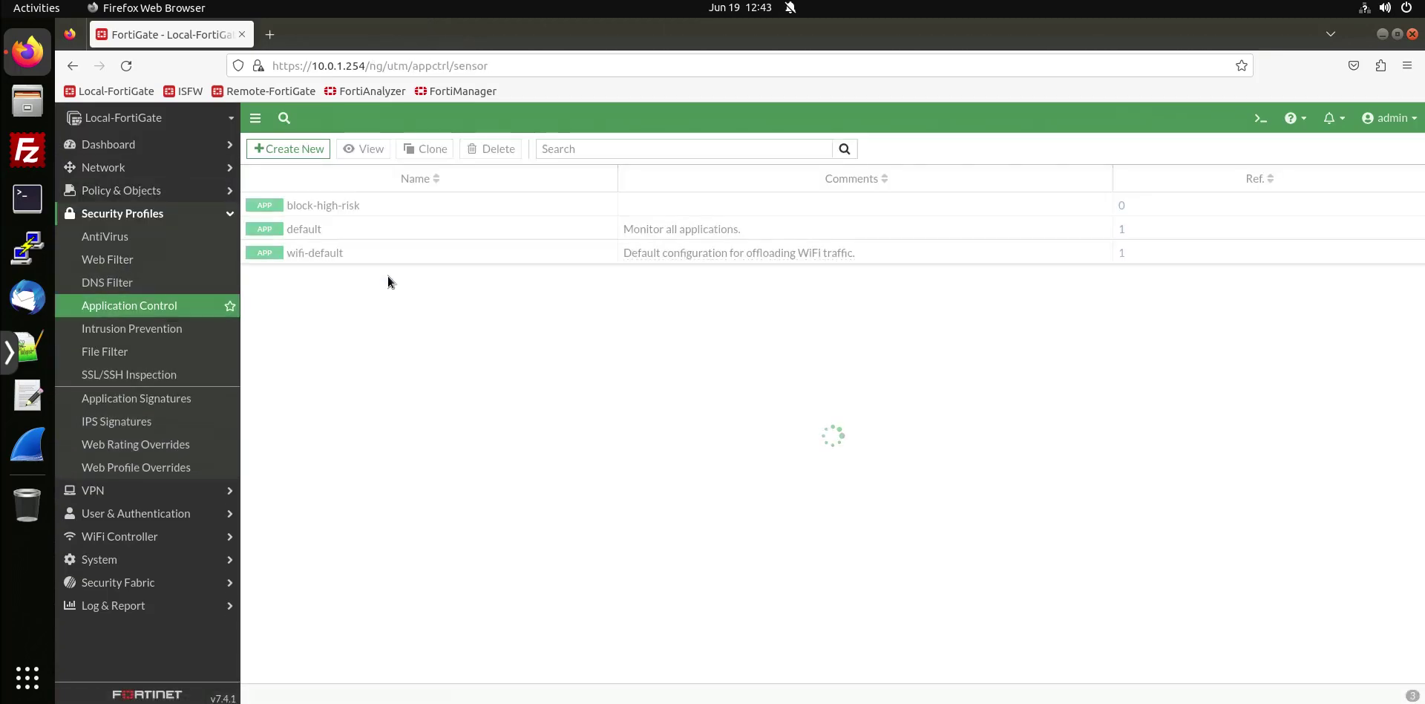
double_click(383, 234)
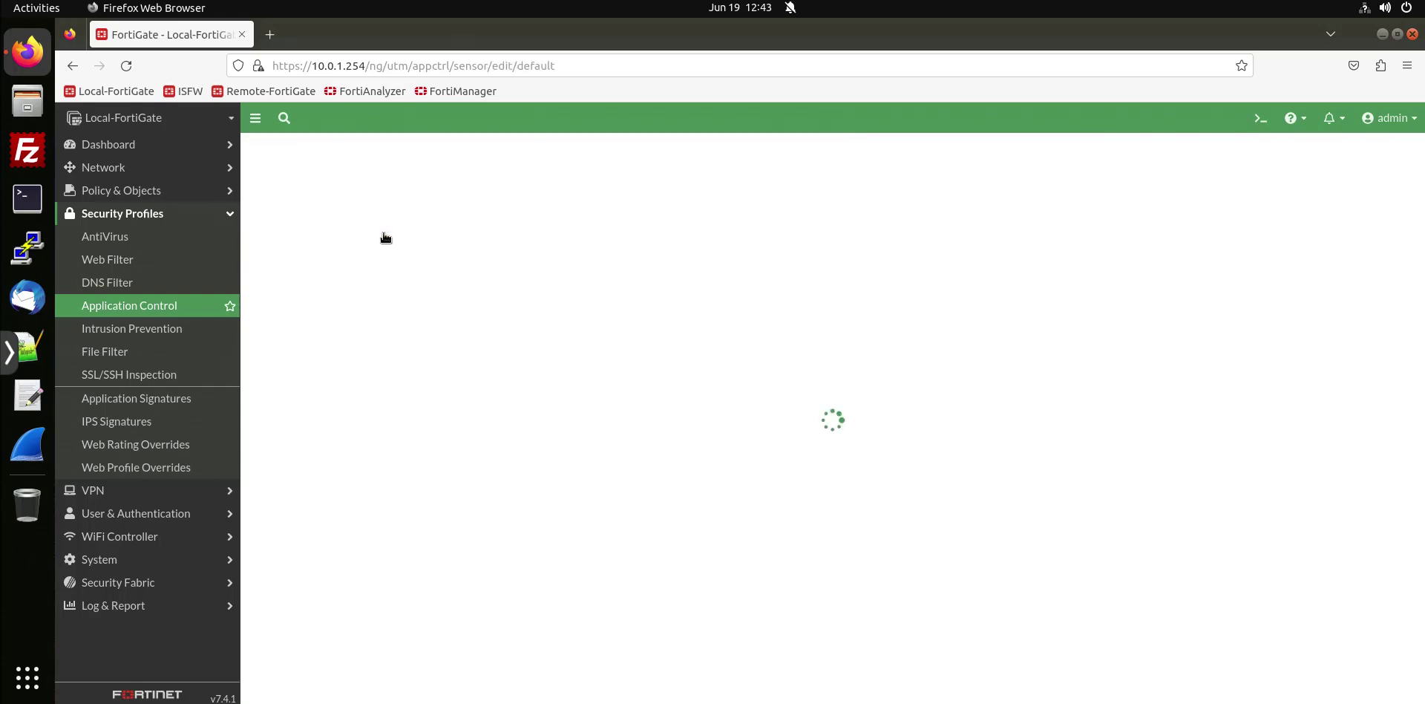
scroll(399, 425, down, 5)
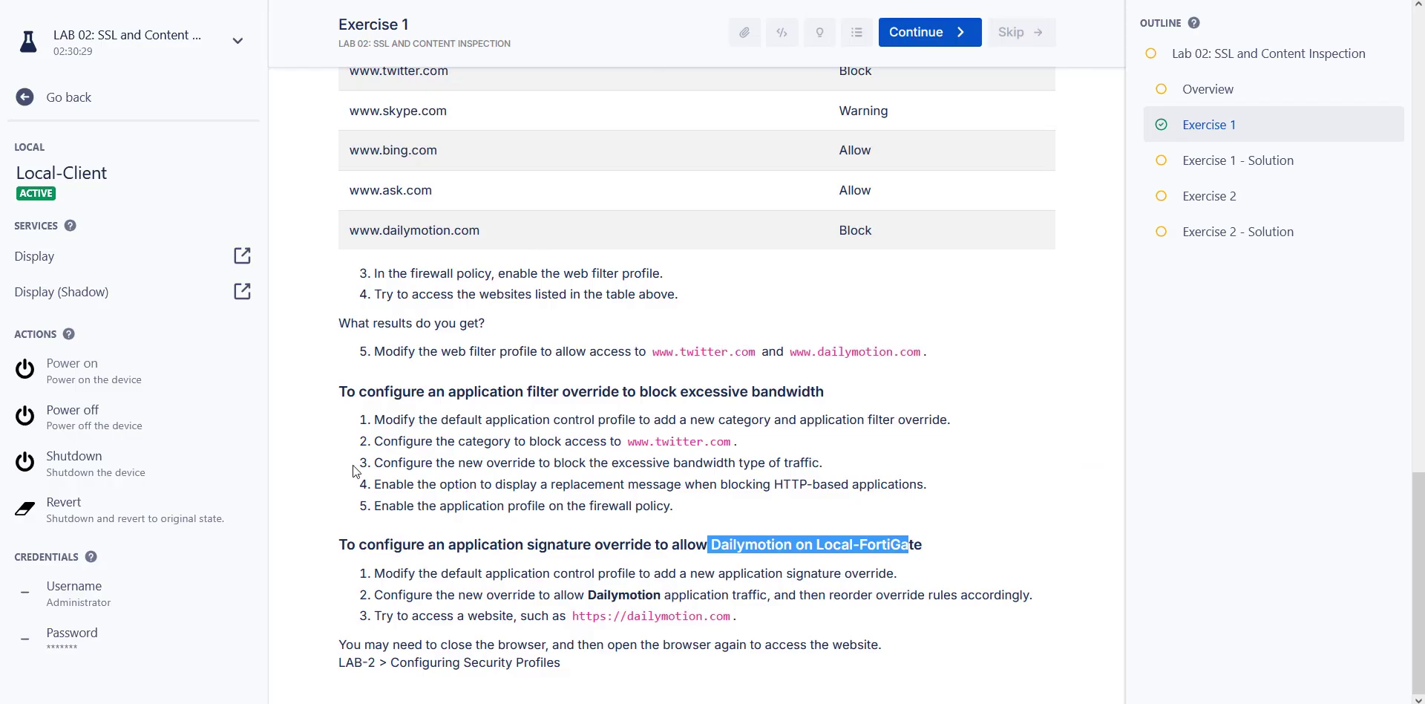
drag(386, 572, 464, 571)
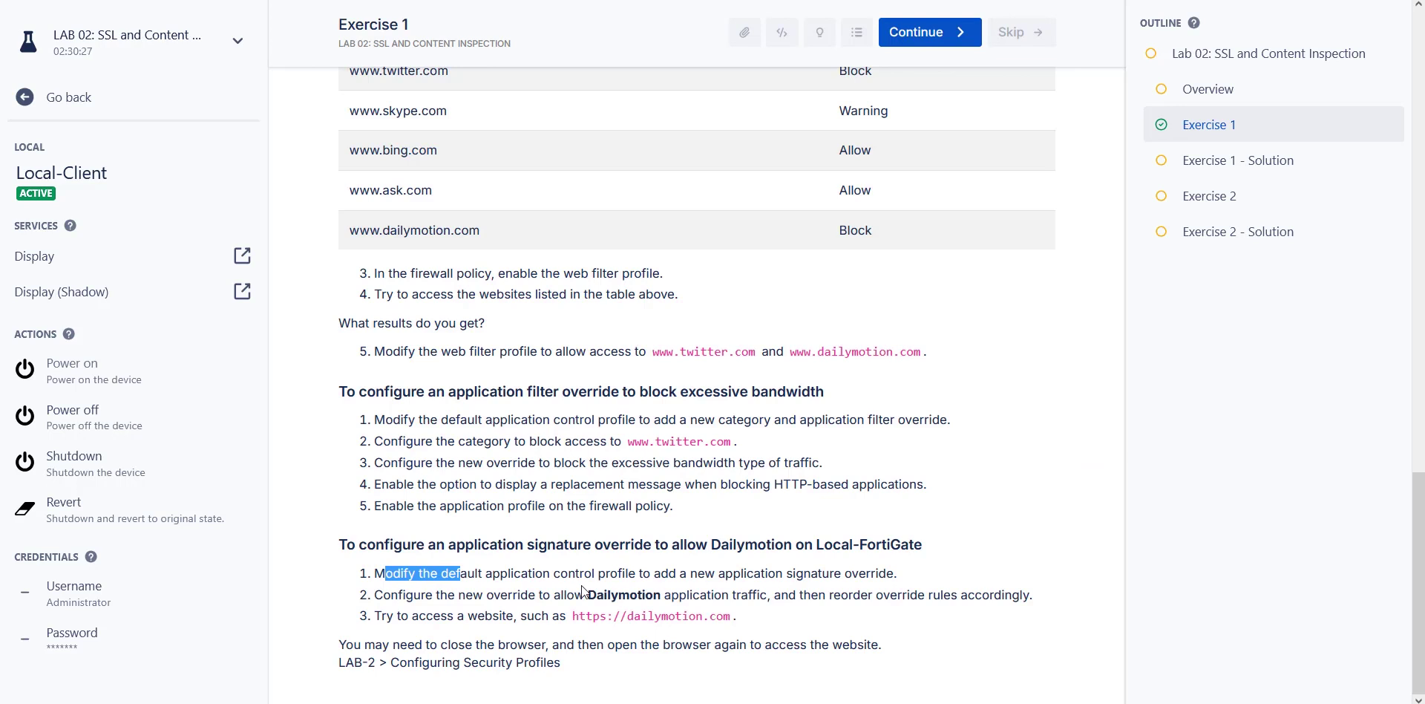
drag(587, 598, 664, 591)
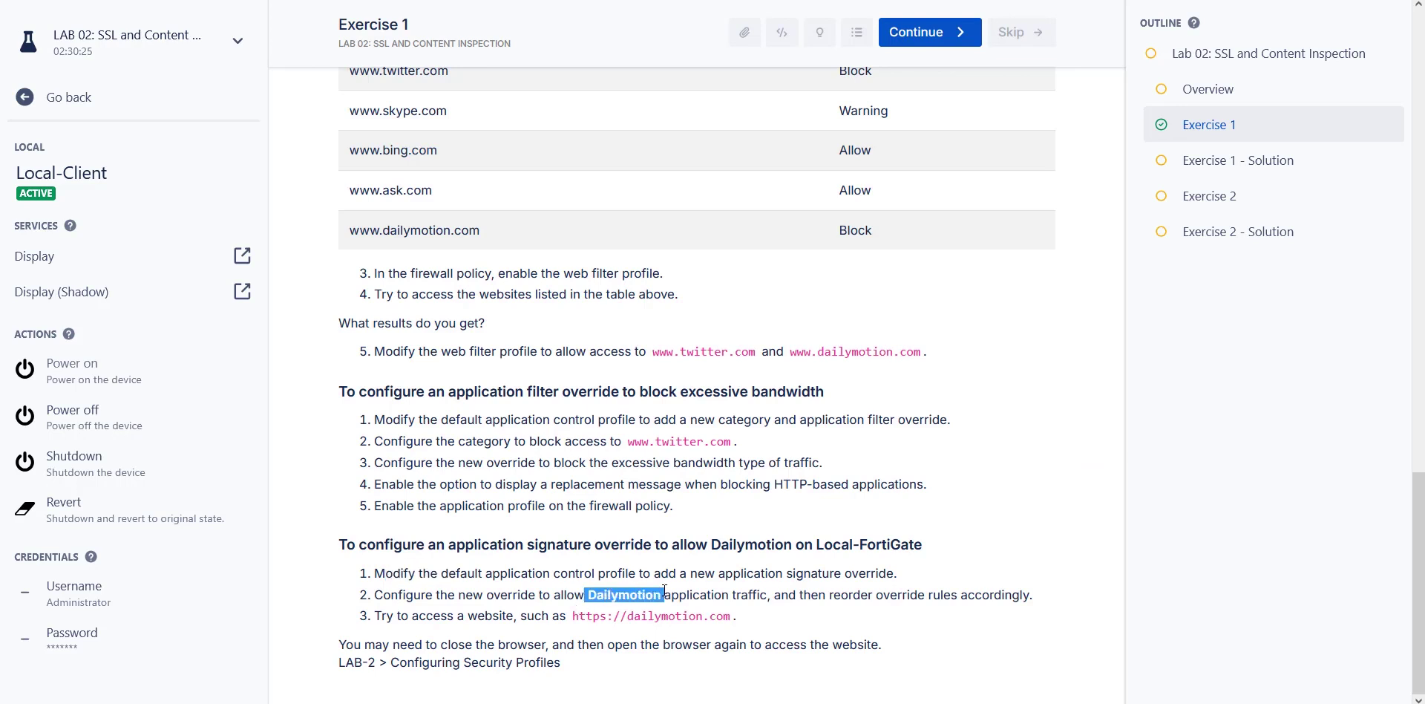
drag(492, 599, 557, 596)
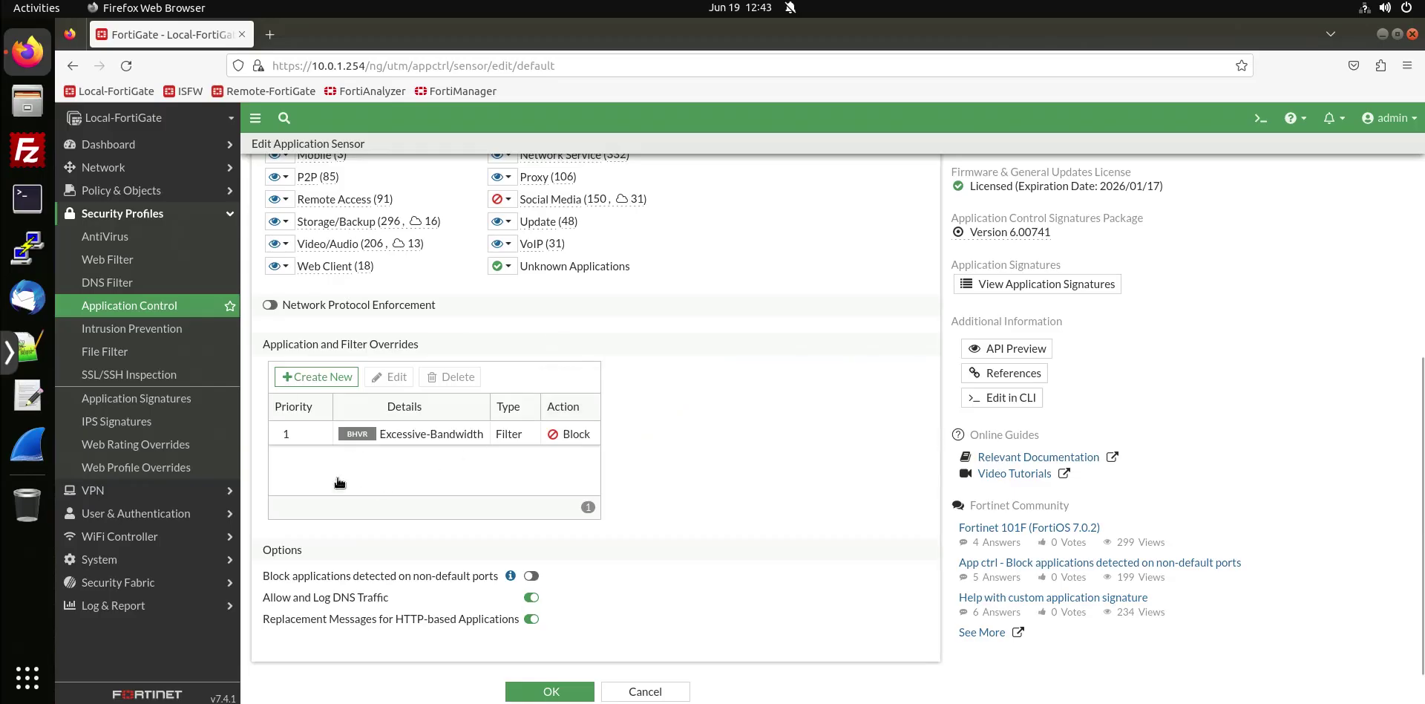
Add an Allow override for the Dailymotion application signature, found by searching 'dailymo'.
click(328, 375)
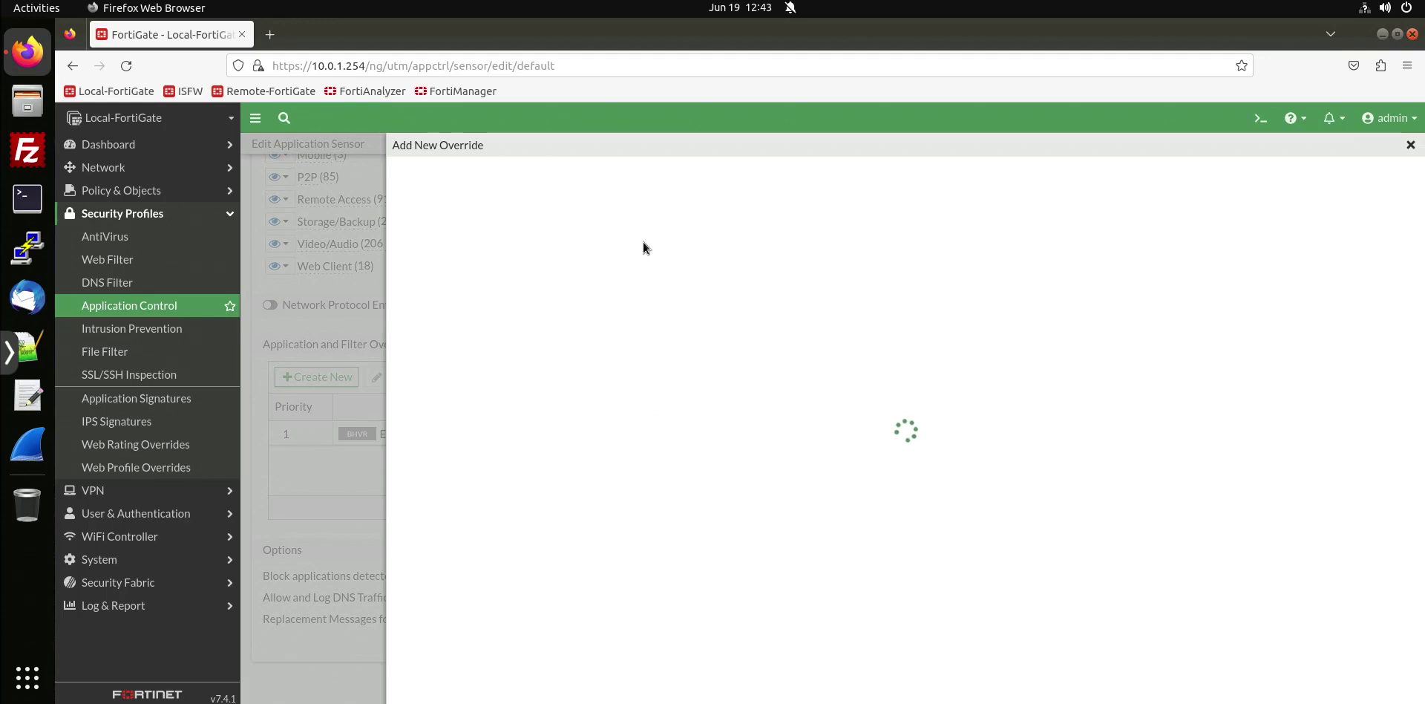
click(550, 247)
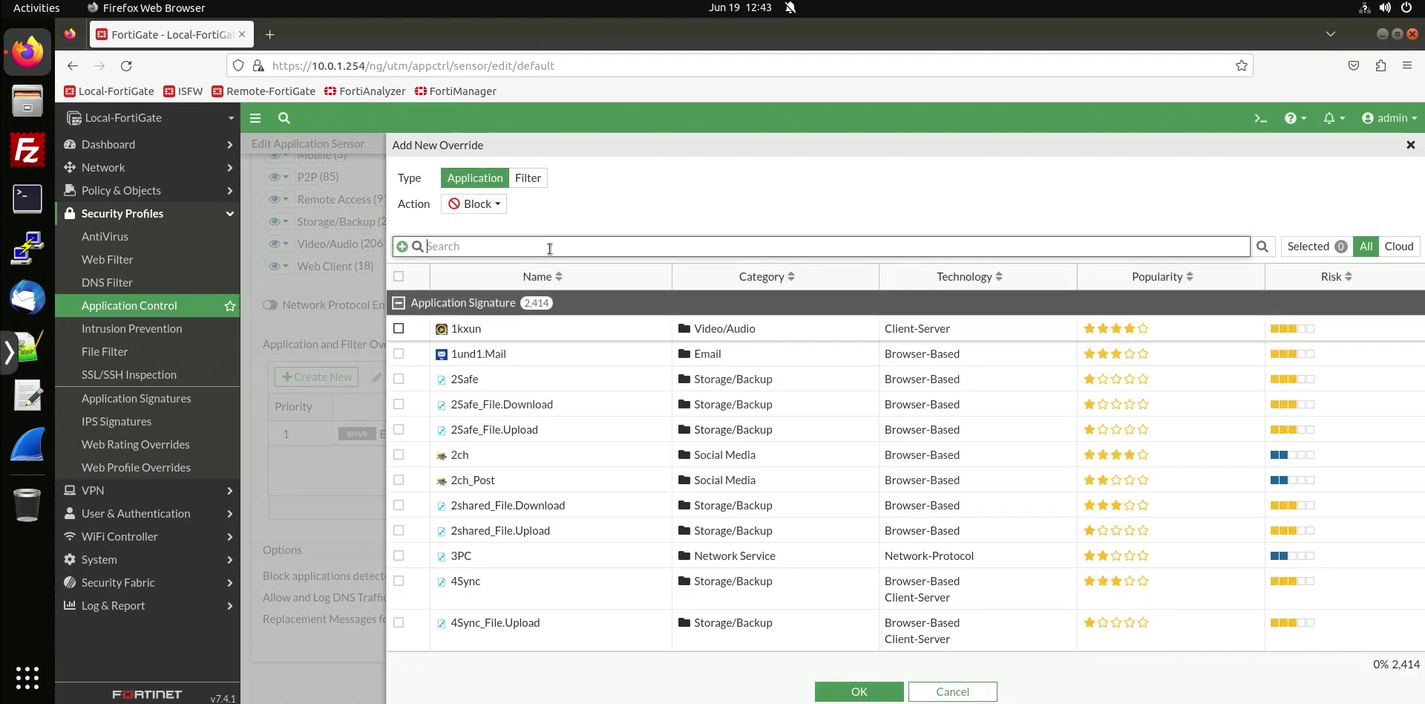
text(dail)
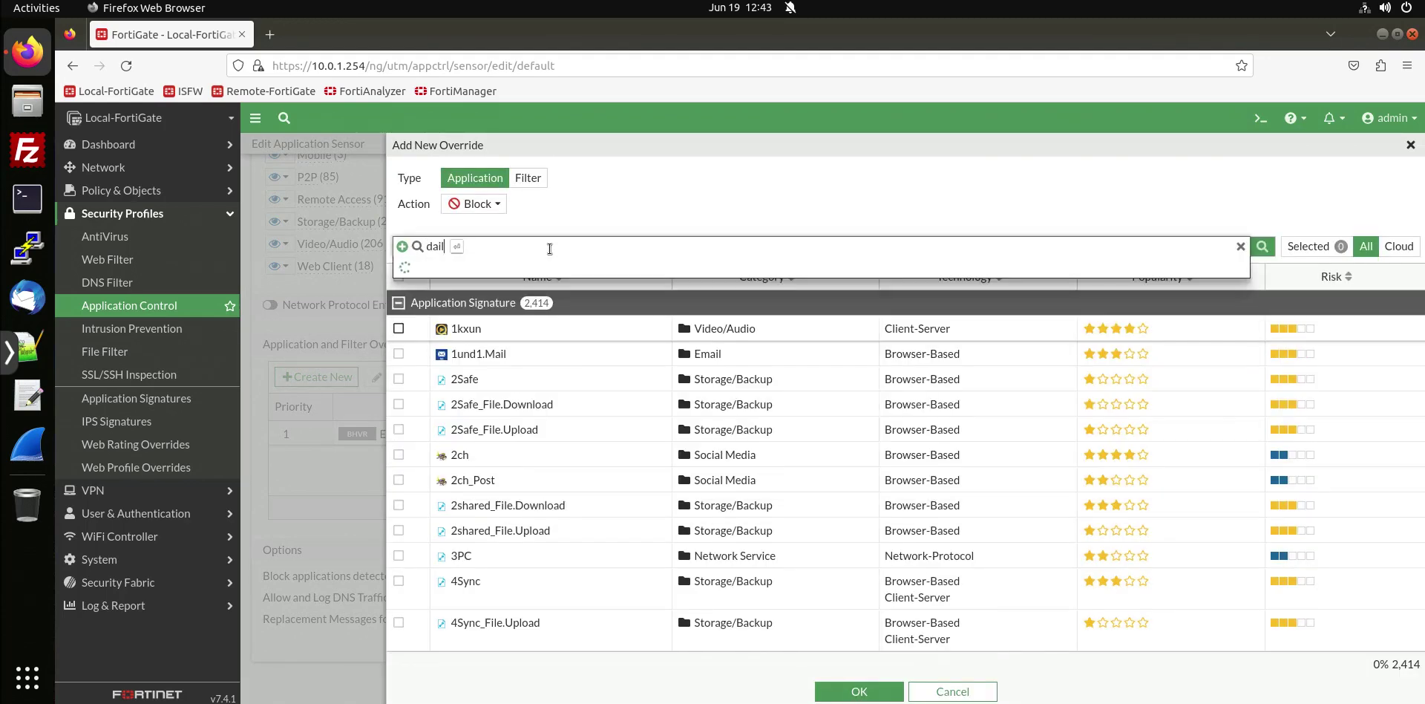
text(ymo)
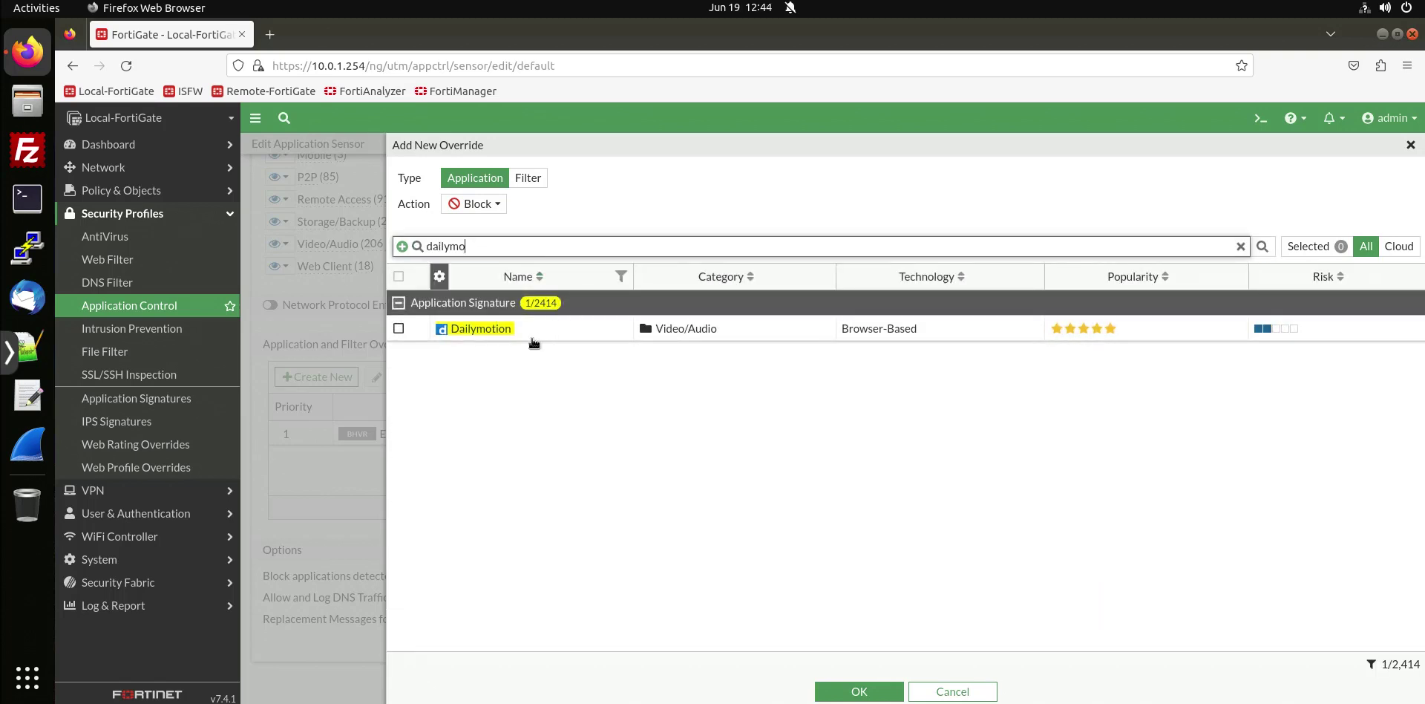
click(497, 331)
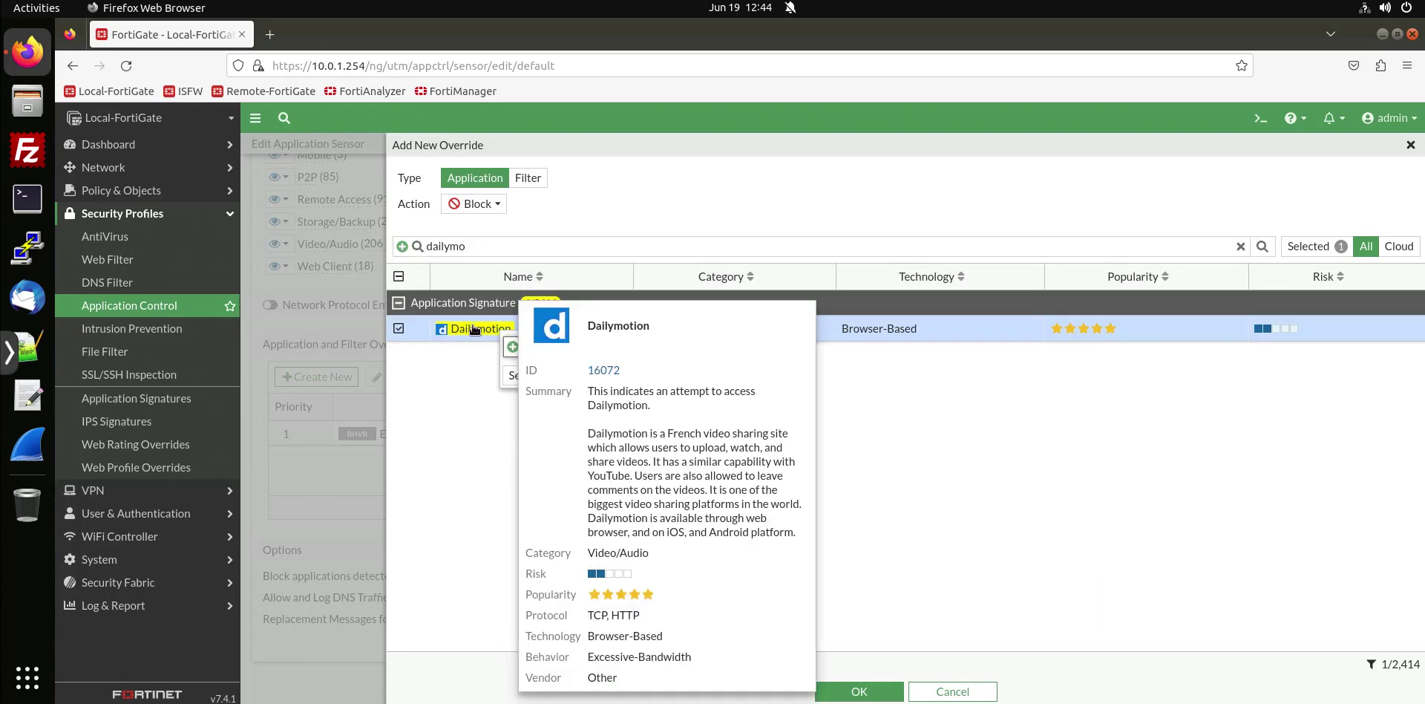
click(486, 208)
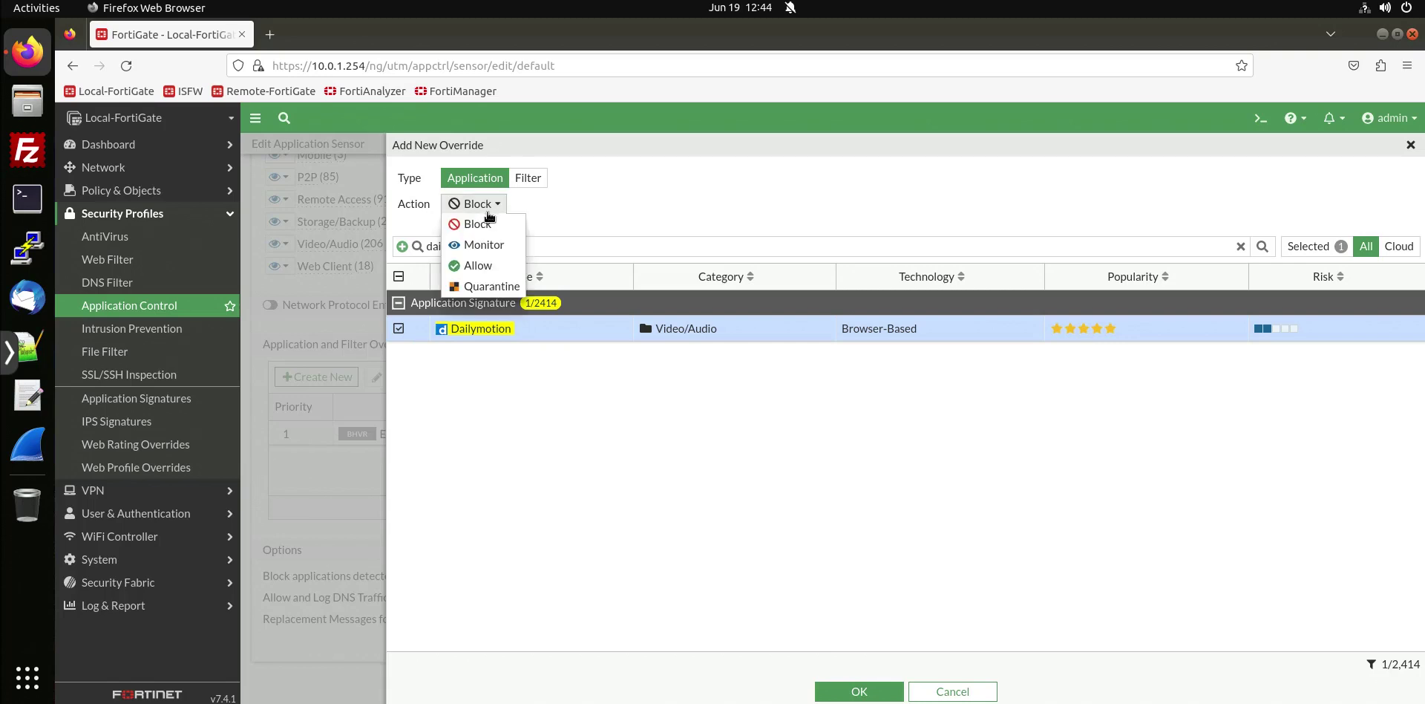
click(478, 265)
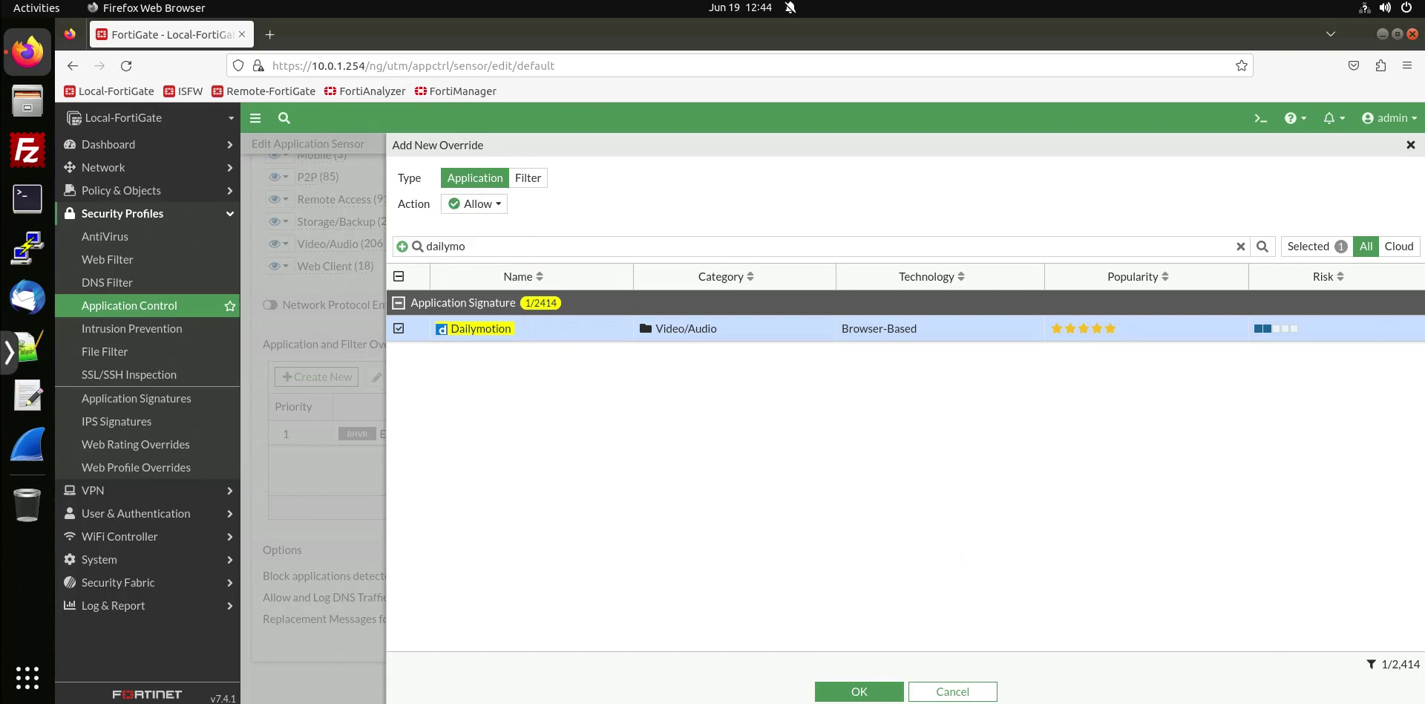
click(833, 689)
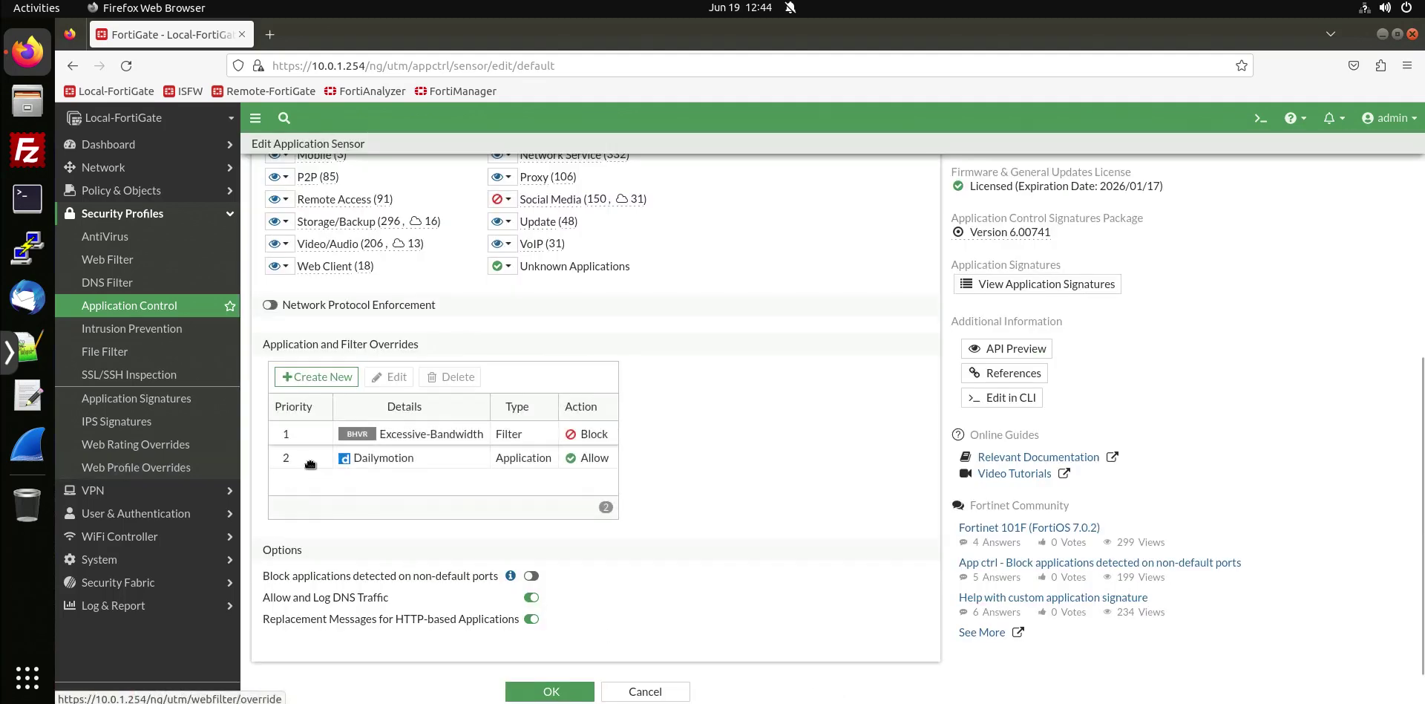
Move the Dailymotion allow override to priority 1, above Excessive-Bandwidth, and save the default sensor.
drag(305, 460, 339, 437)
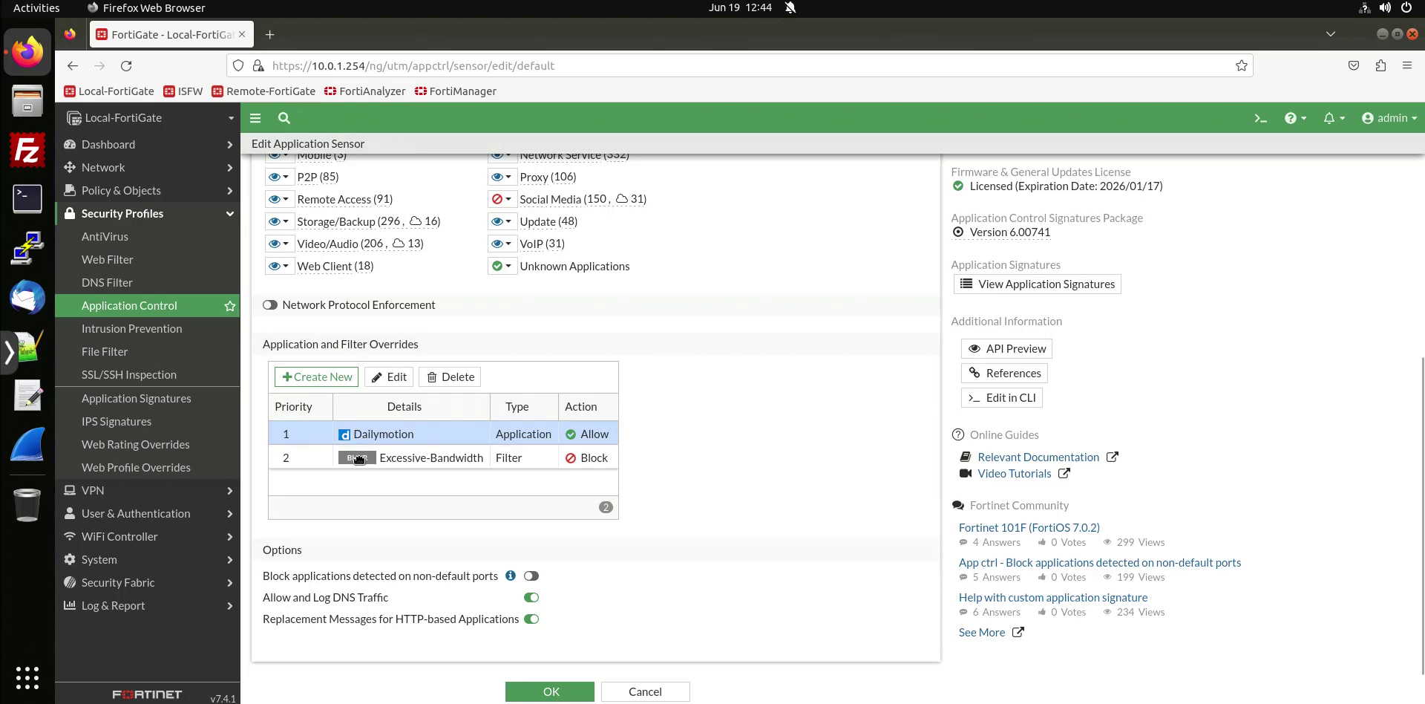
click(432, 460)
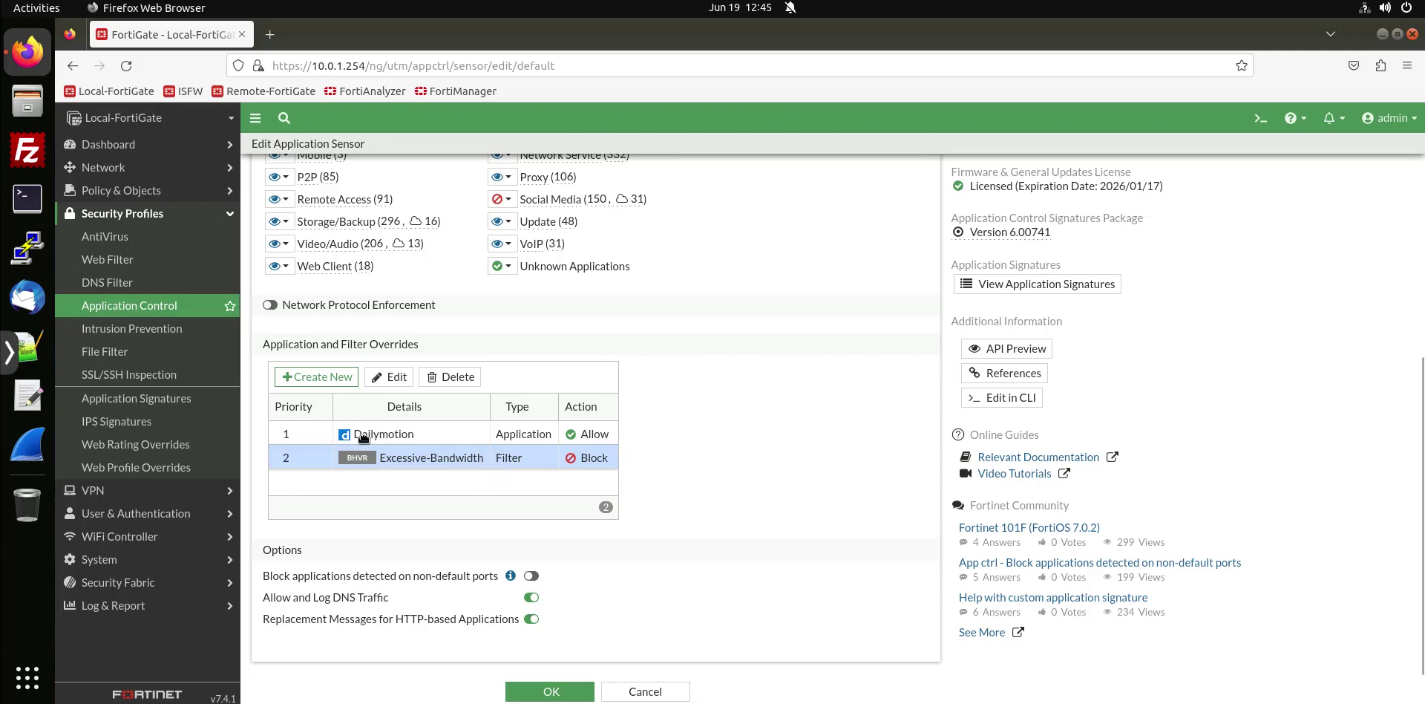
click(450, 431)
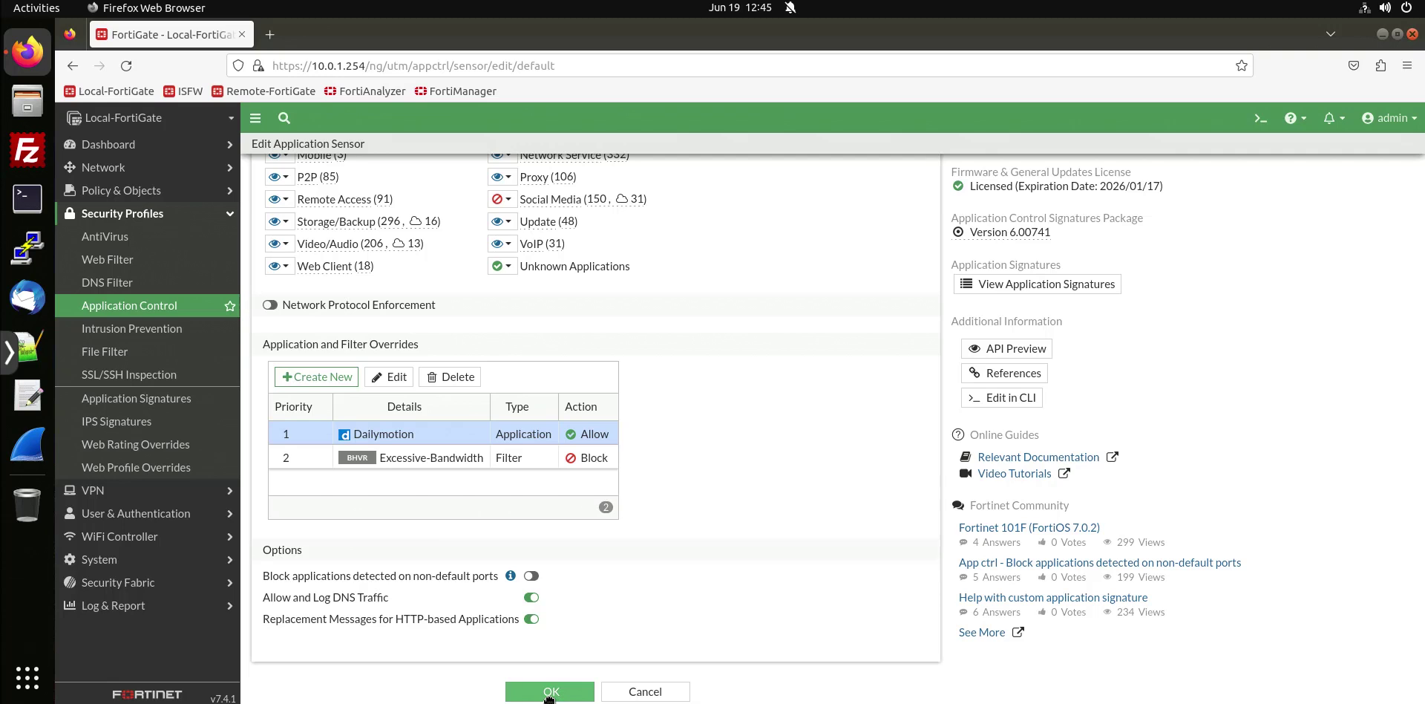
click(550, 691)
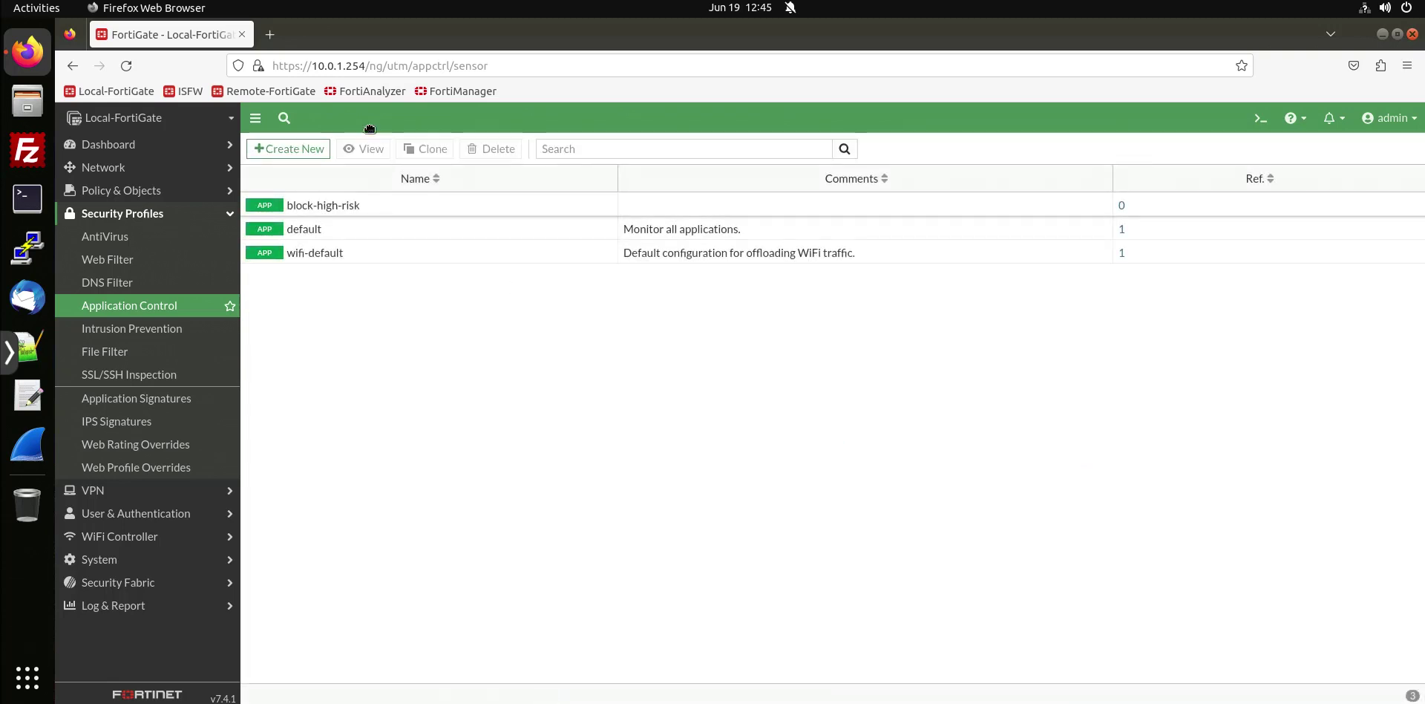
Go to dailymotion.com in a new Firefox tab to test the allow override.
click(270, 34)
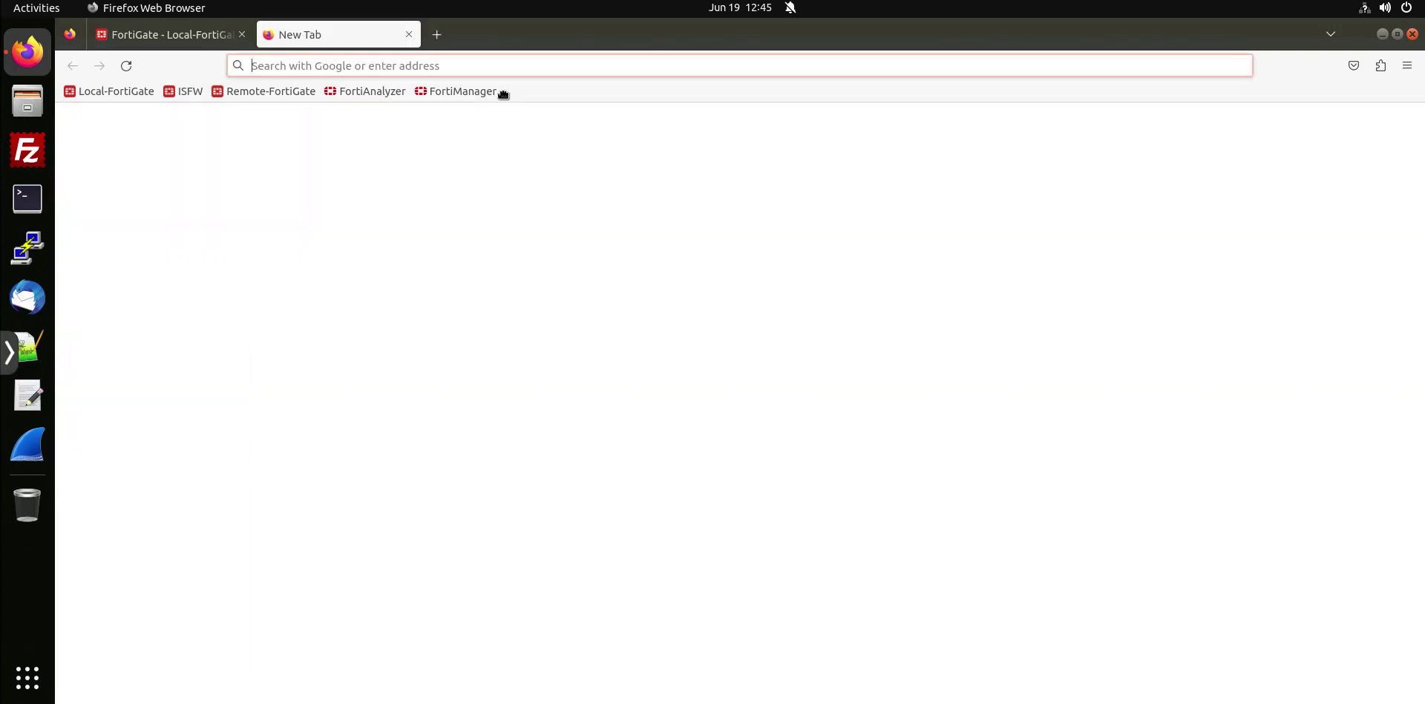
text(dailymotion.co)
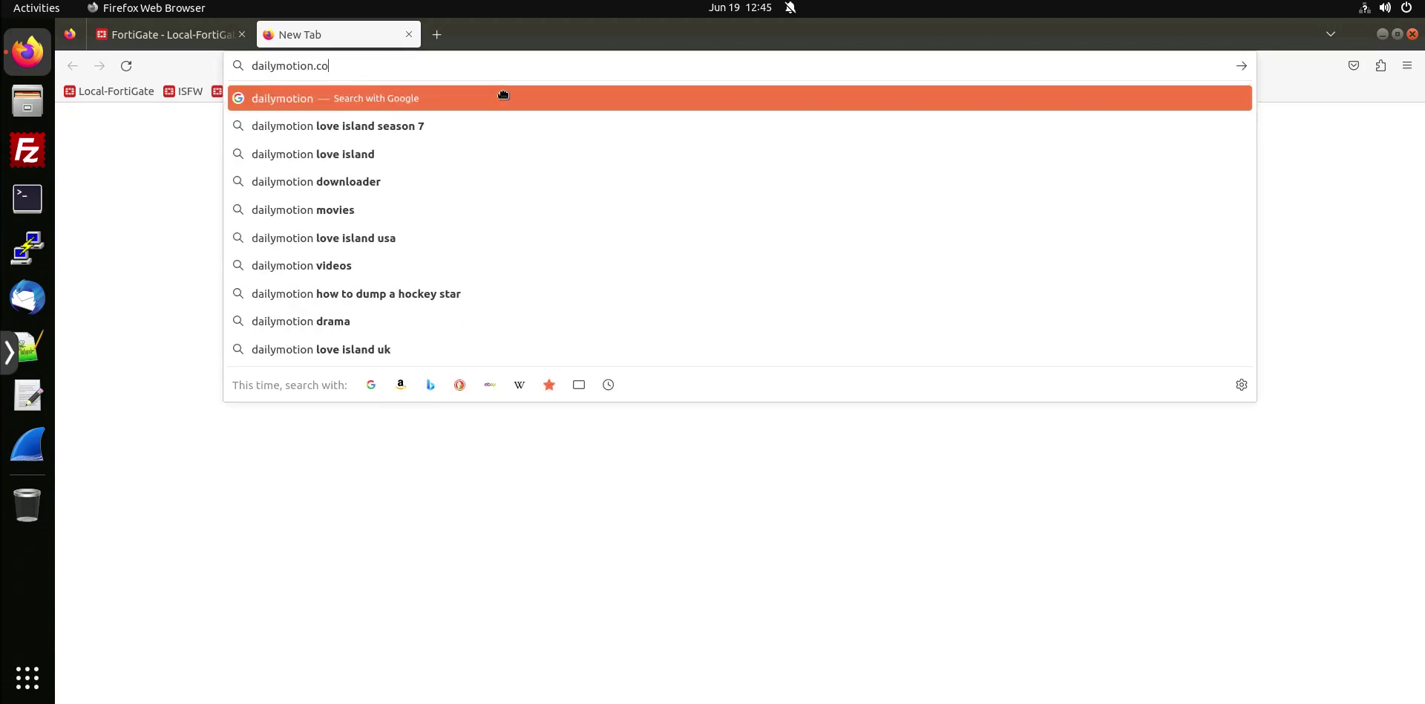
text(m)
key(Return)
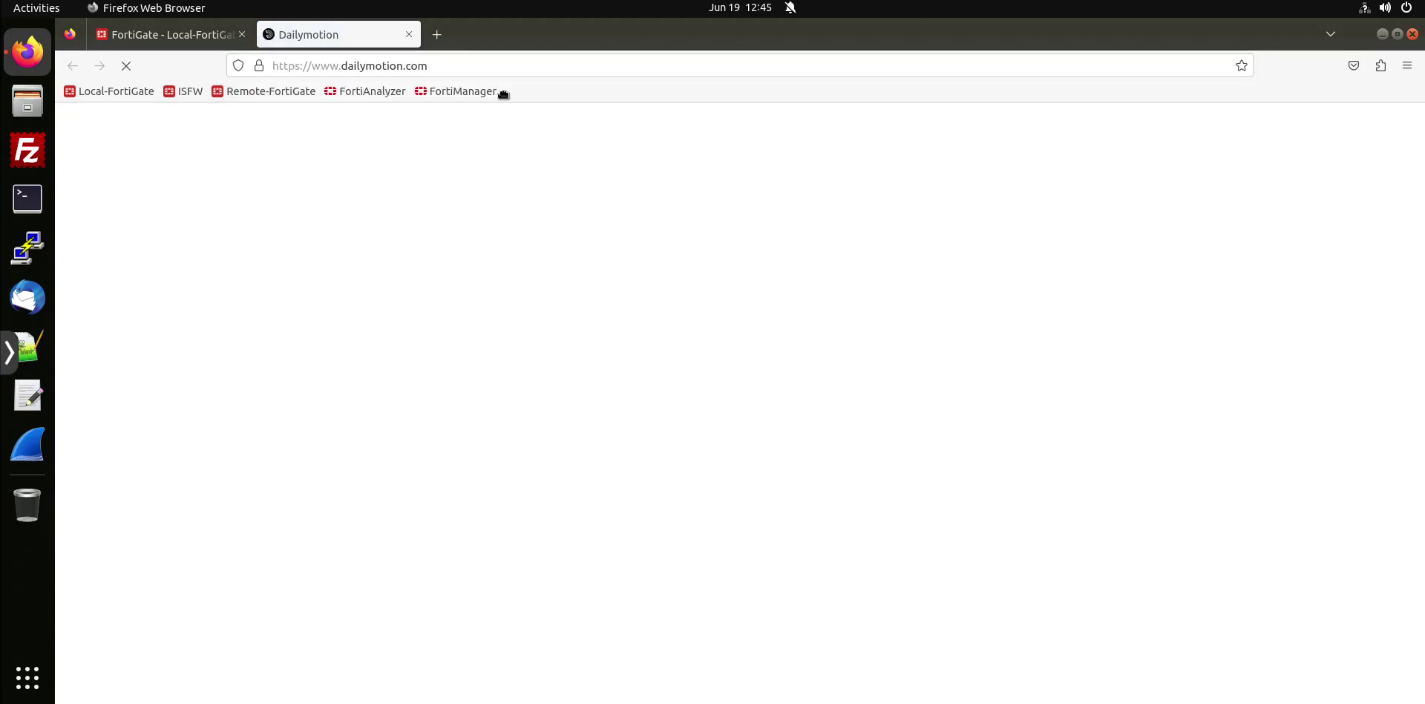